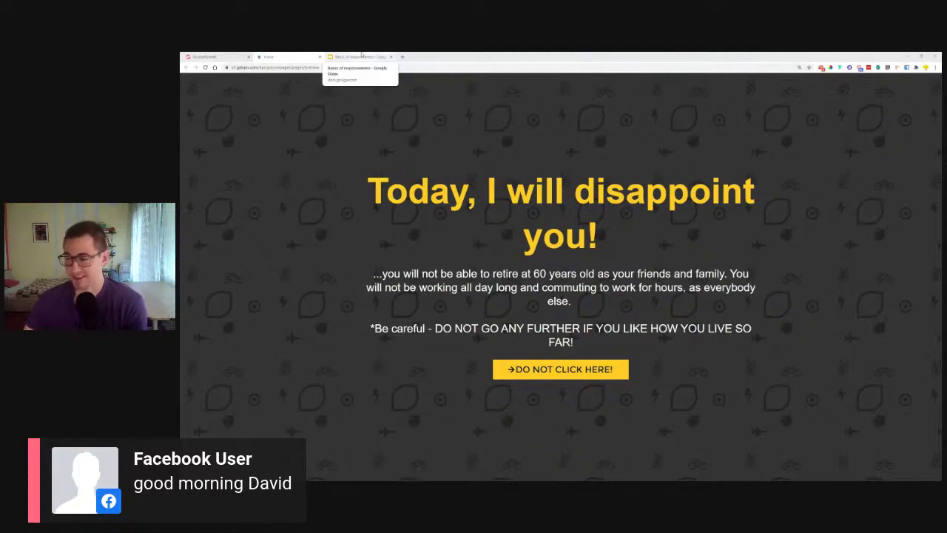
Look at the responsiveness presentation slides, and review the heading and paragraph text on the preview page.
left_click(361, 56)
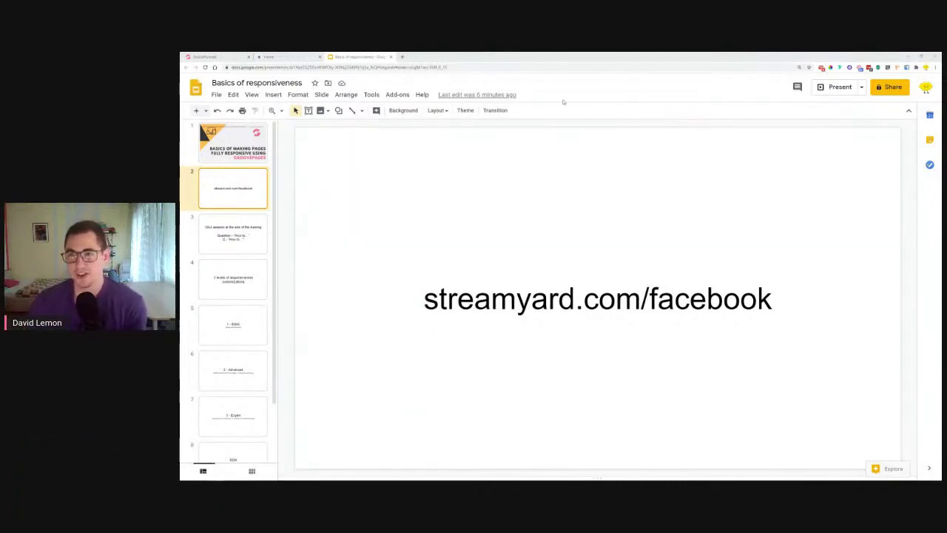
left_click(282, 63)
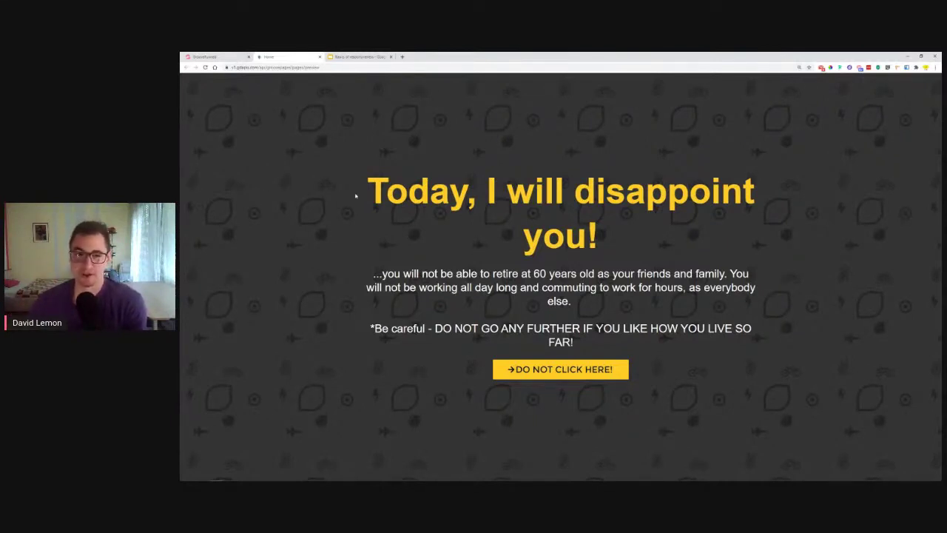
left_click_drag(362, 190, 713, 211)
left_click_drag(341, 274, 659, 330)
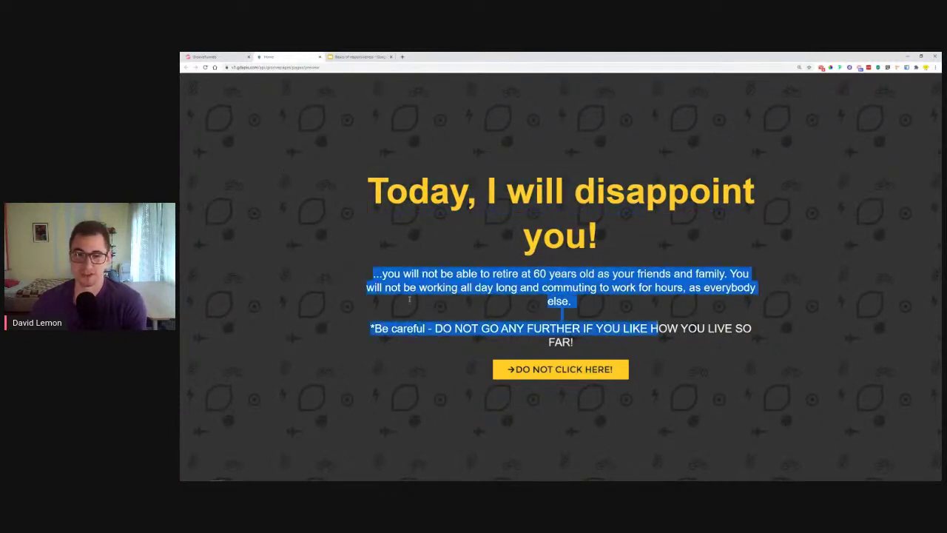
left_click(785, 228)
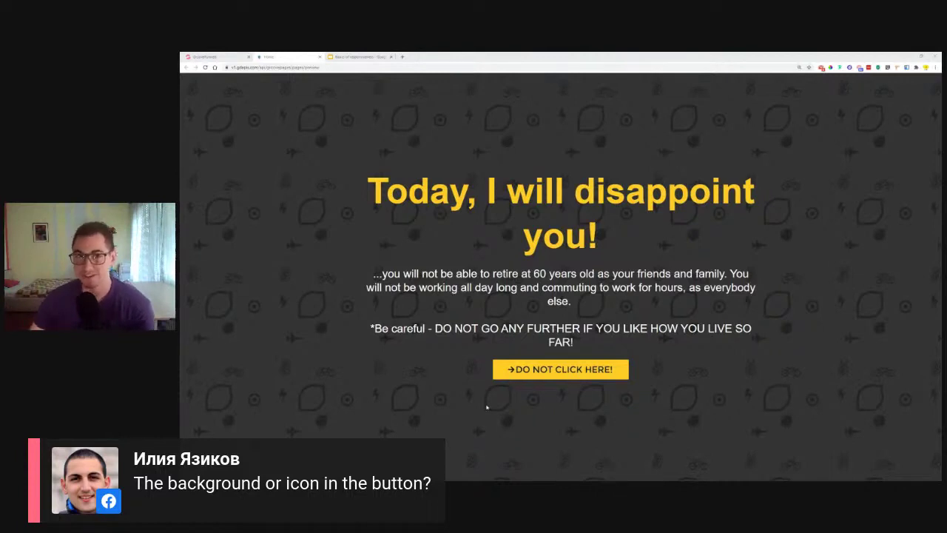
Switch to the page builder and add an icon button below the yellow "DO NOT CLICK HERE!" button.
left_click(241, 53)
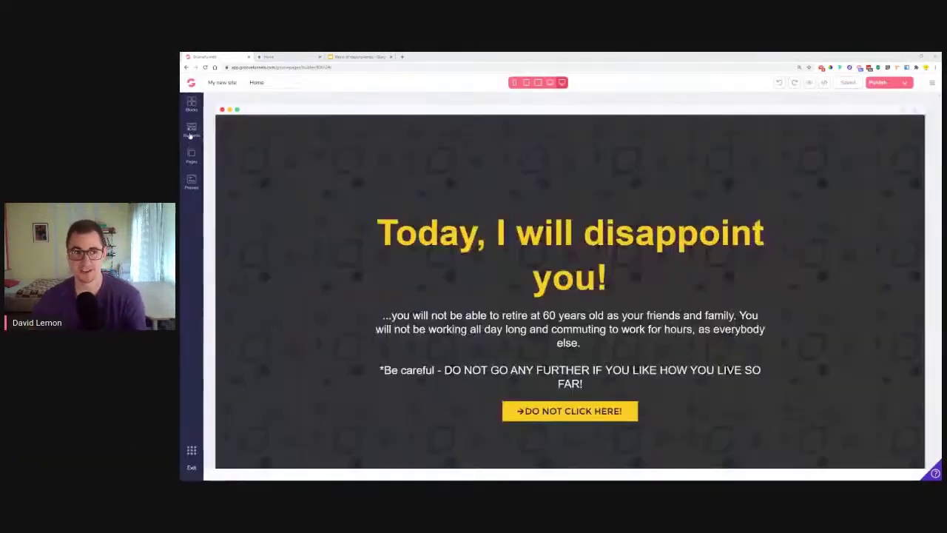
scroll(285, 317, "down", 6)
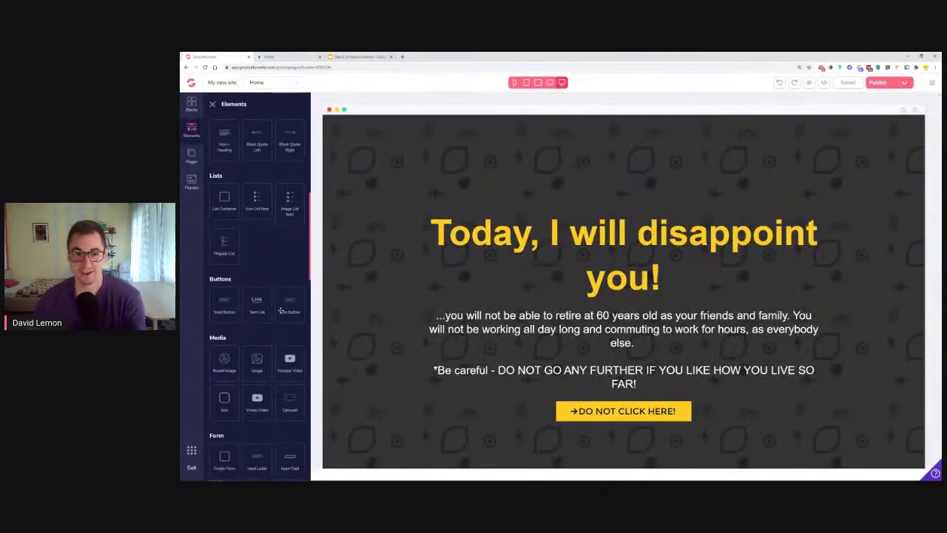
left_click_drag(286, 311, 631, 413)
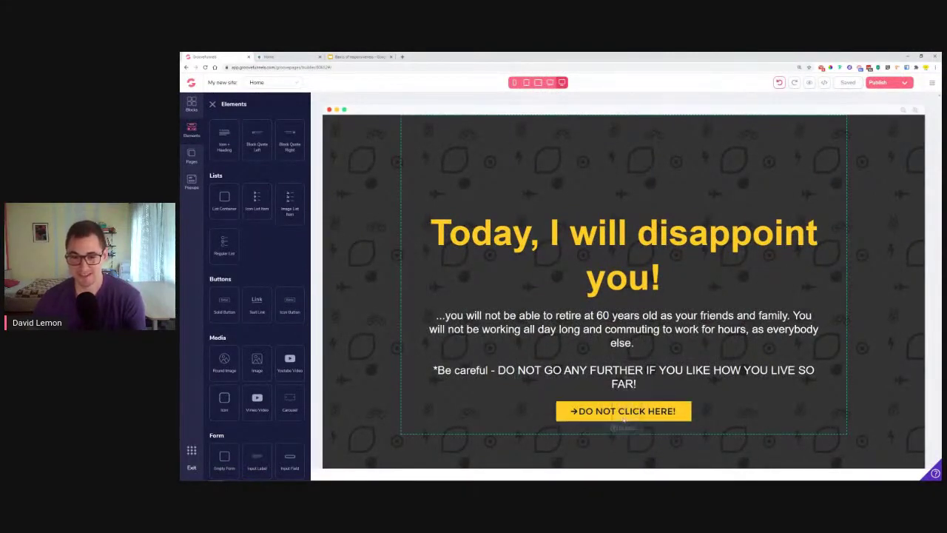
left_click(620, 428)
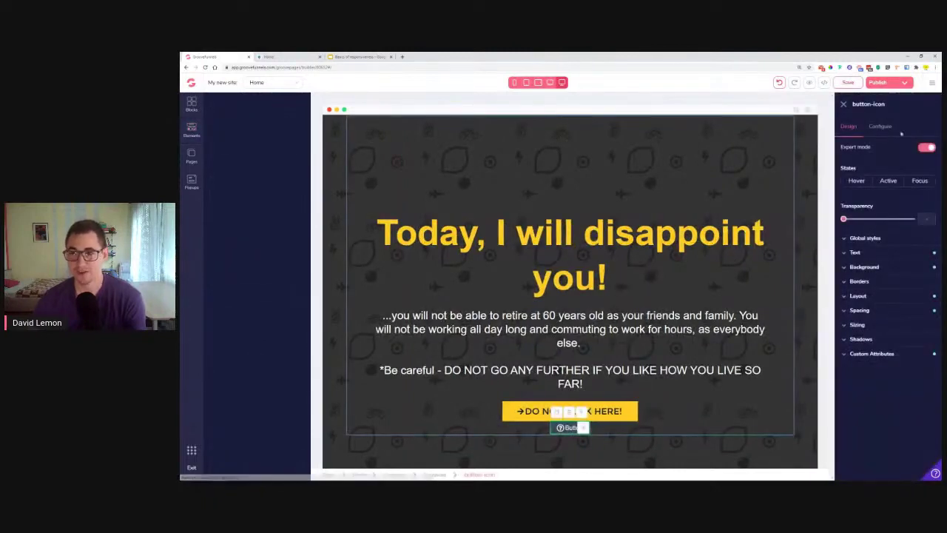
Set the new button's icon to fab fa-facebook-f and apply the change.
left_click(882, 127)
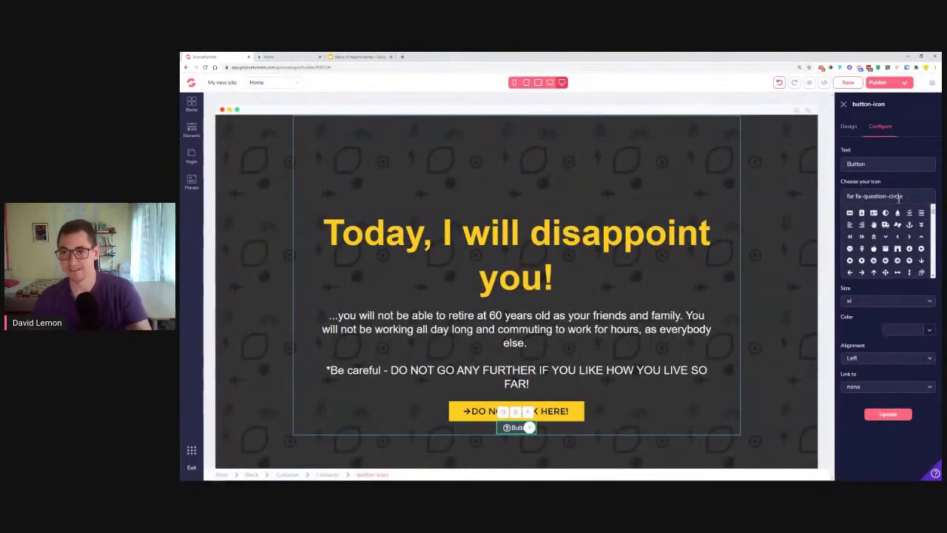
triple_click(899, 196)
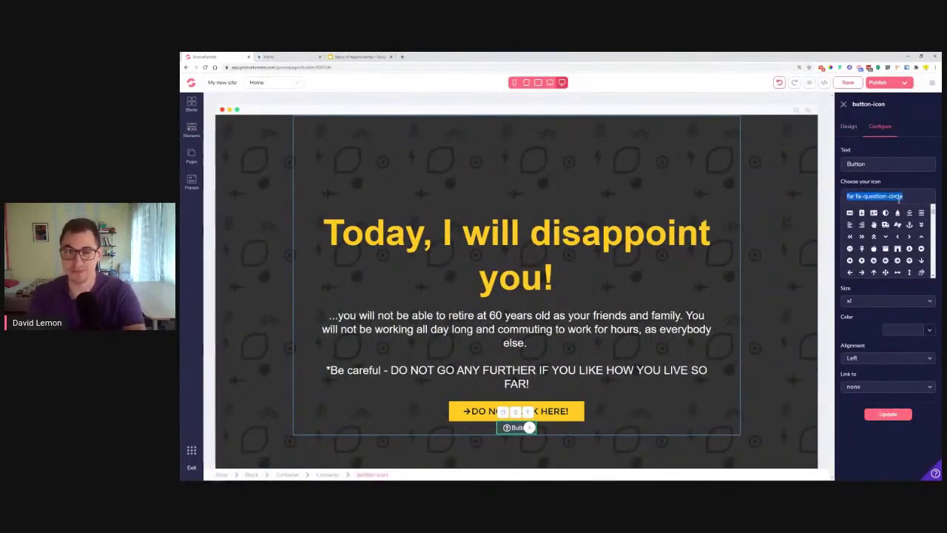
type("facebook-f")
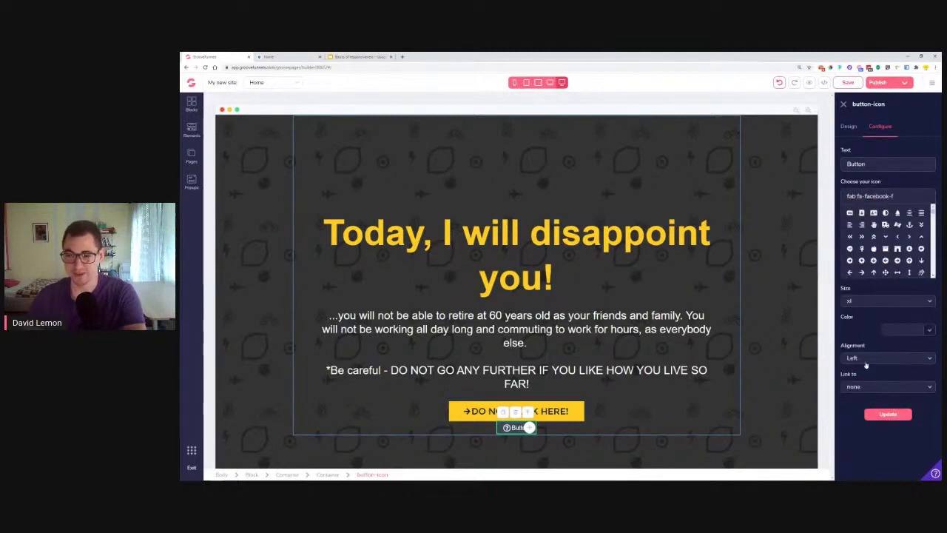
left_click(890, 416)
Set the icon button's text to "Facebook" and apply the change.
double_click(856, 163)
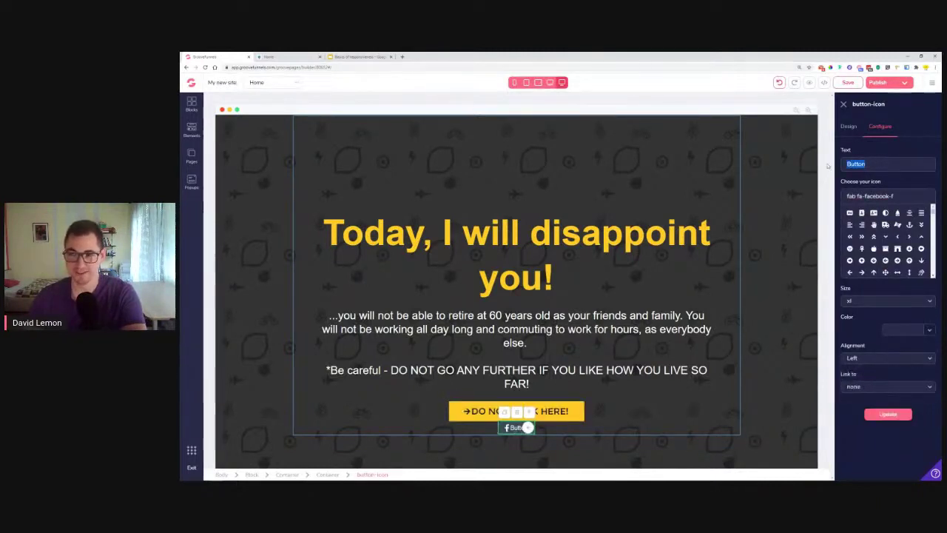
type("Facebook")
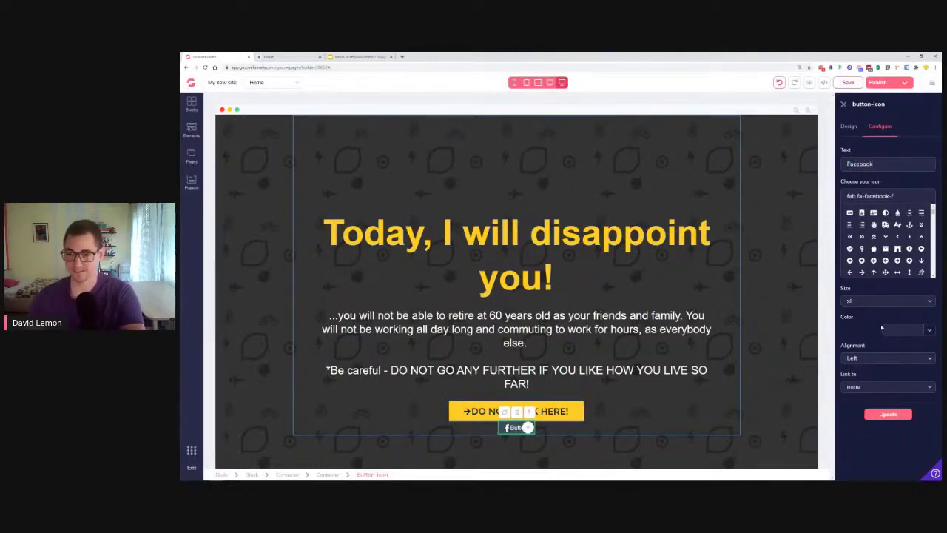
left_click(892, 414)
left_click(503, 436)
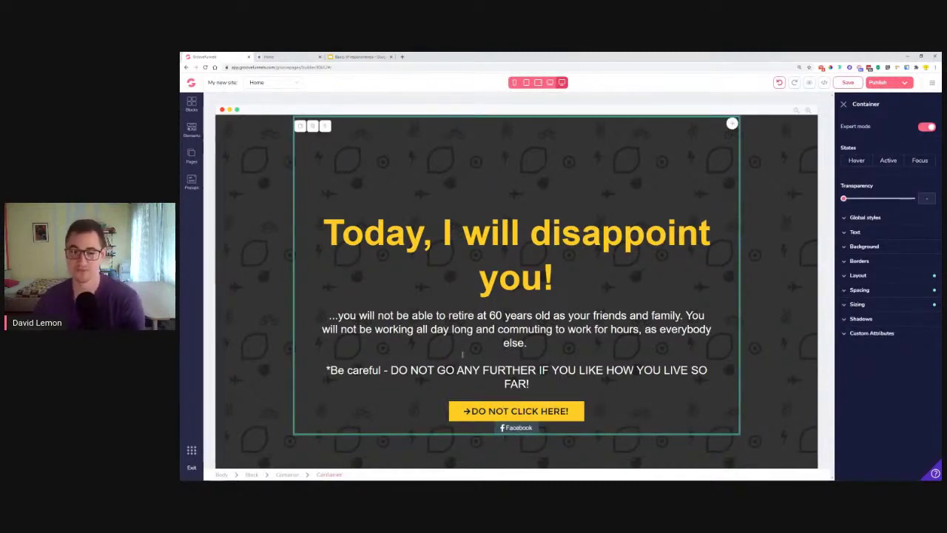
Delete the Facebook icon button from the container.
left_click(516, 429)
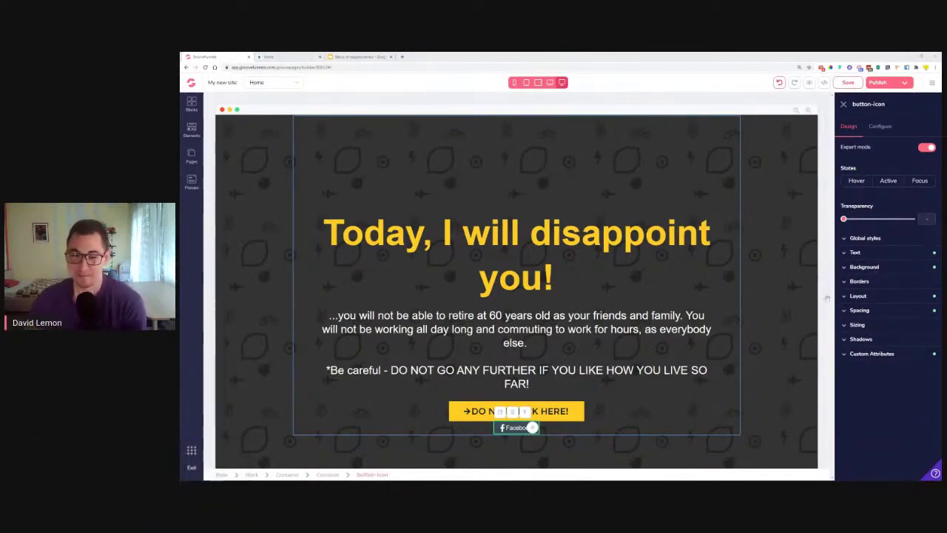
left_click(514, 412)
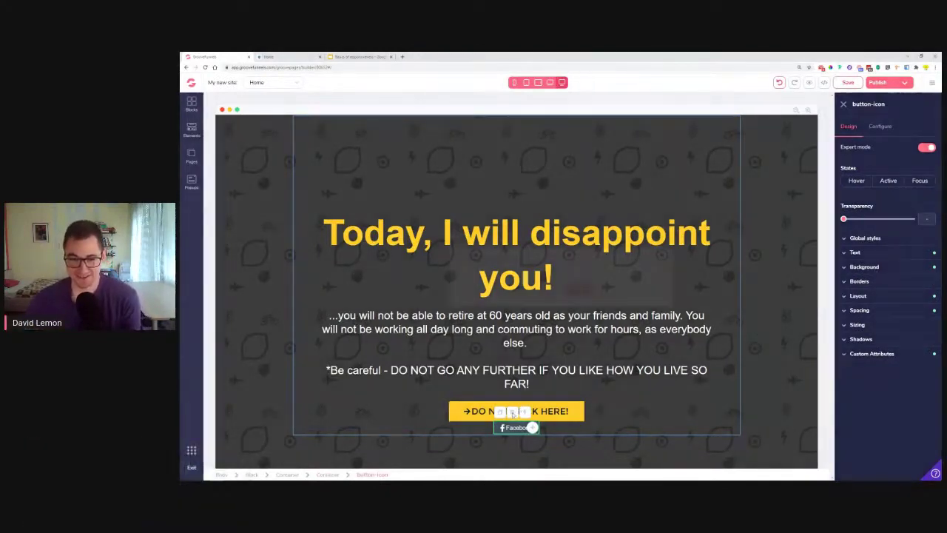
left_click(578, 288)
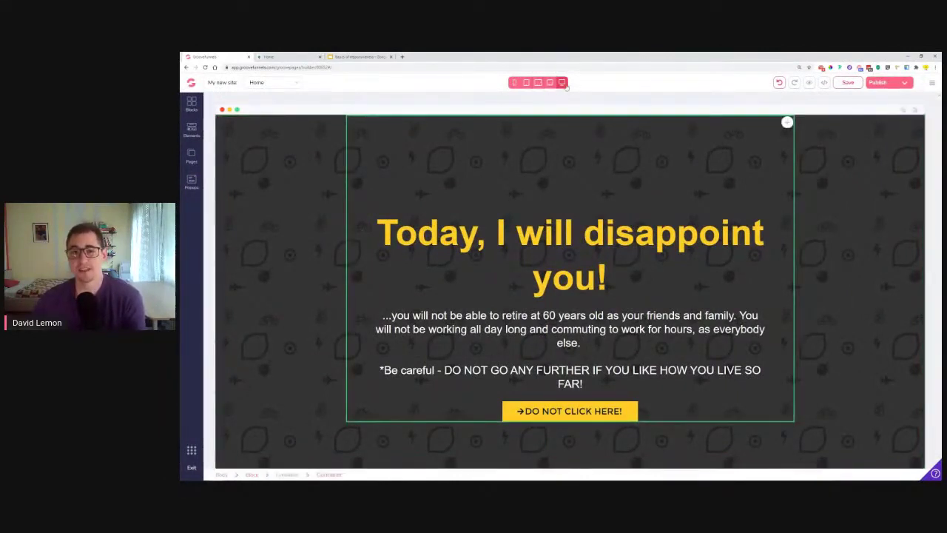
Check the page layout at the phone, tablet, laptop and desktop screen sizes, ending on the desktop view.
left_click(538, 83)
left_click(525, 83)
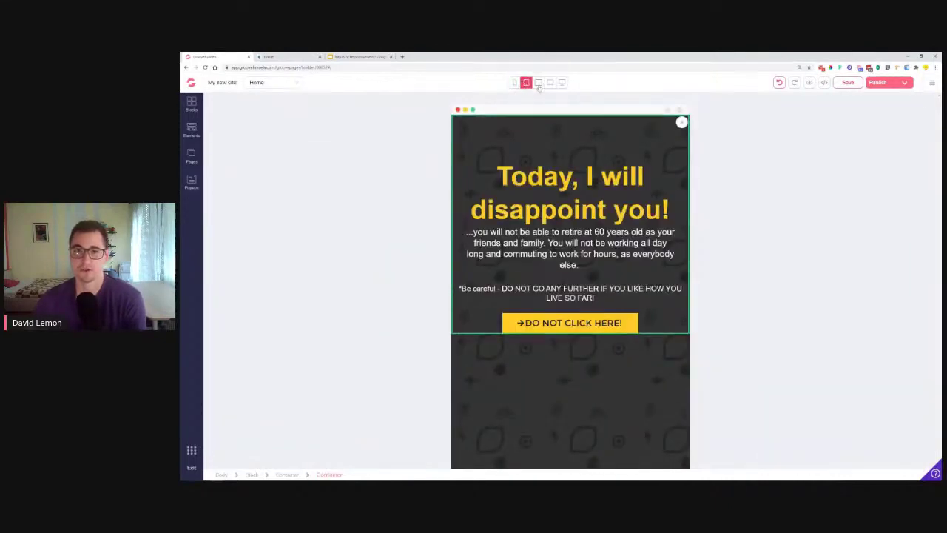
left_click(538, 83)
left_click(515, 83)
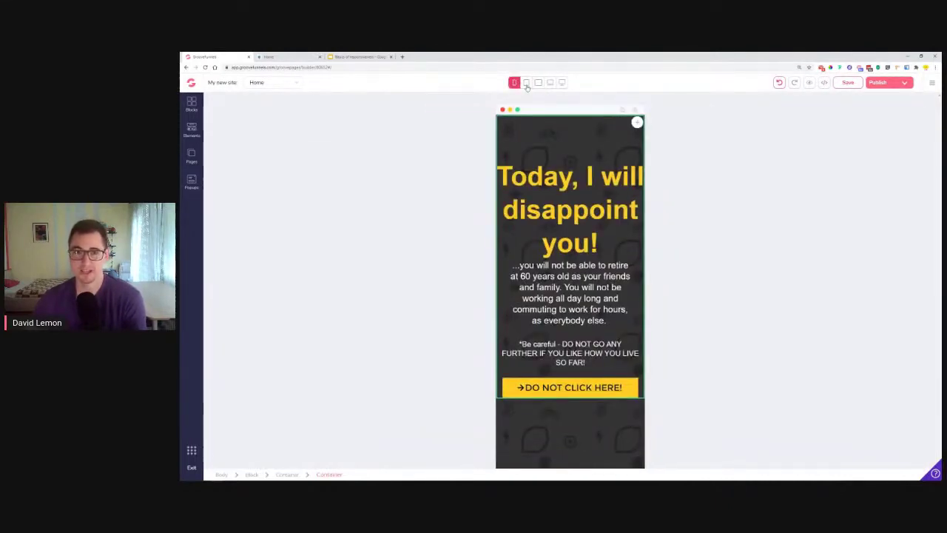
left_click(526, 83)
left_click(538, 83)
left_click(550, 83)
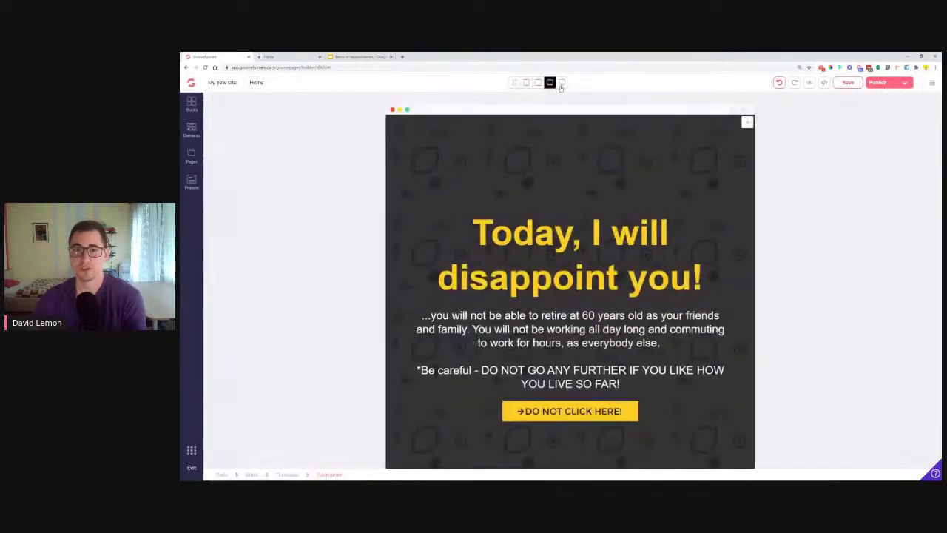
left_click(561, 83)
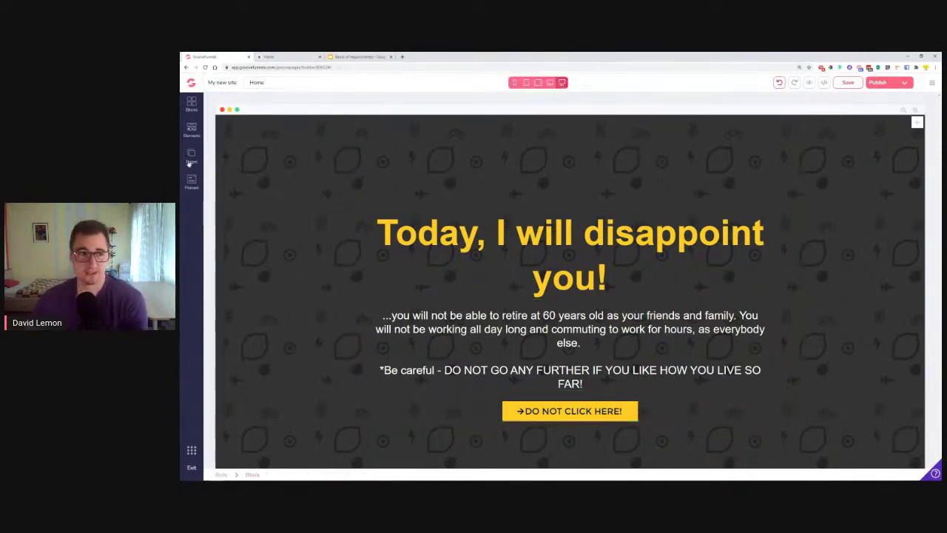
Add a new blank page to the site.
left_click(191, 157)
left_click(299, 104)
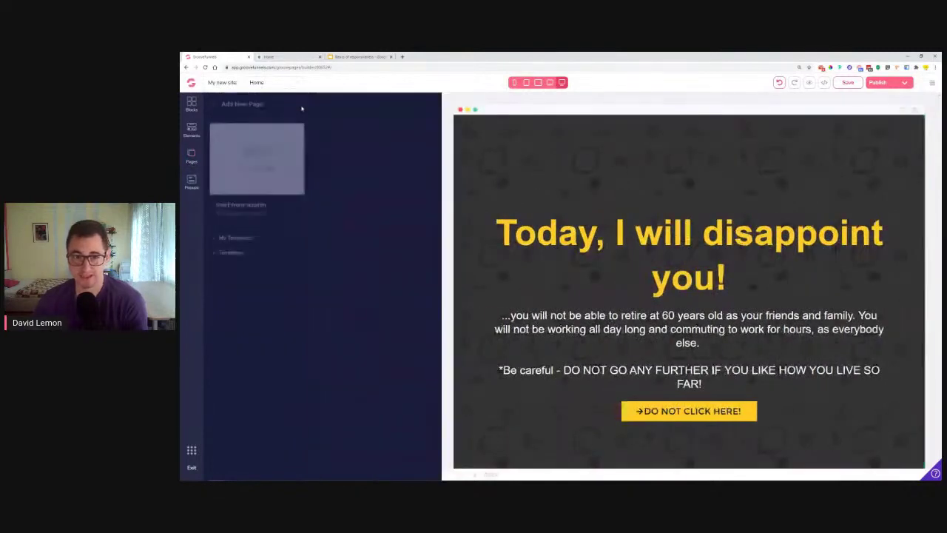
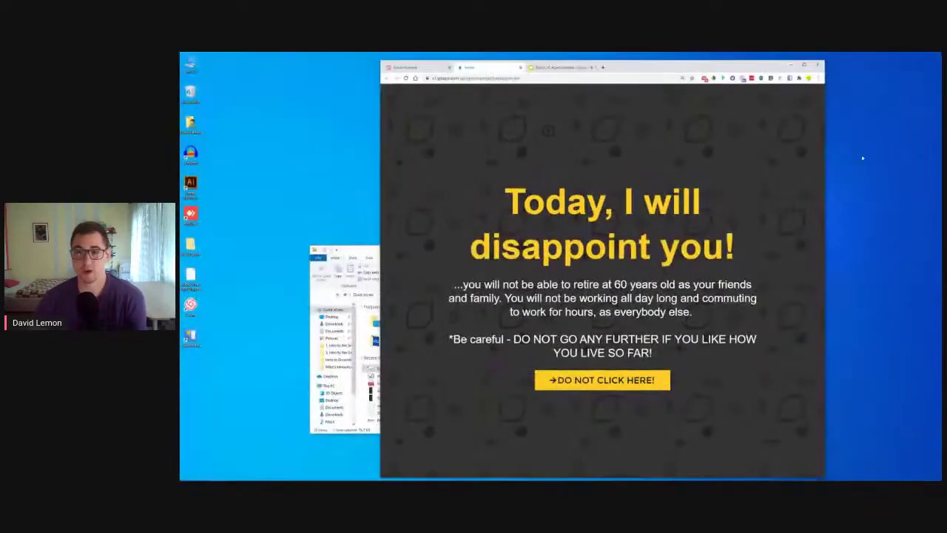
Resize and maximize the preview window, and return to the blank page in the page builder.
left_click_drag(825, 193, 830, 95)
left_click(811, 65)
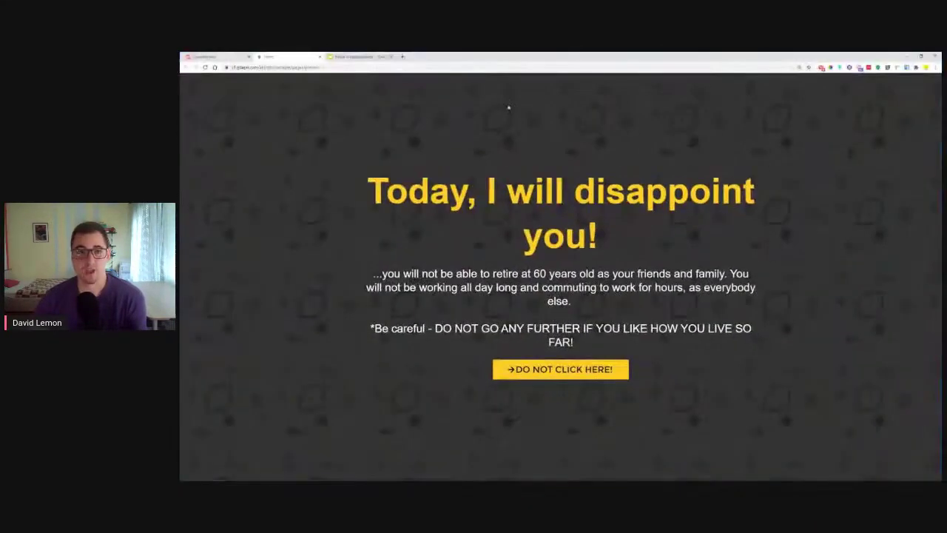
left_click(222, 57)
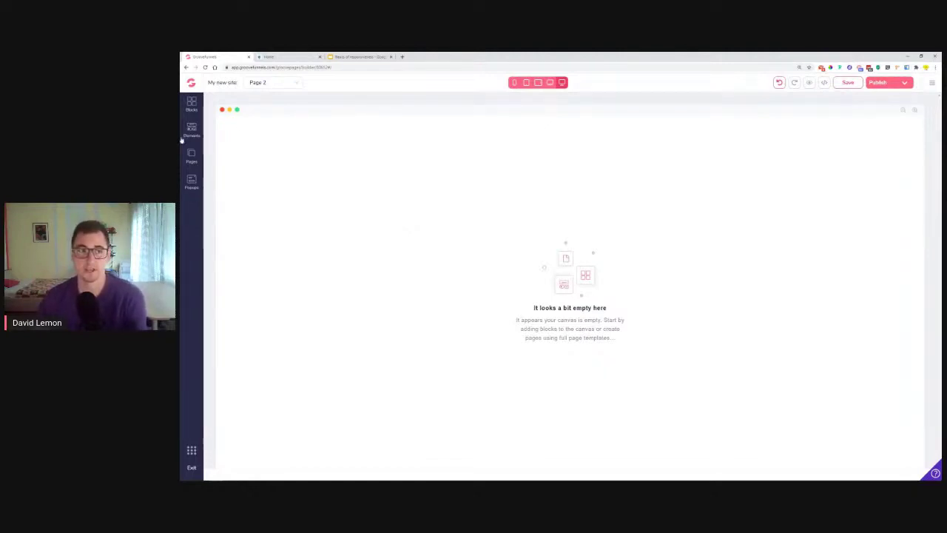
left_click(191, 131)
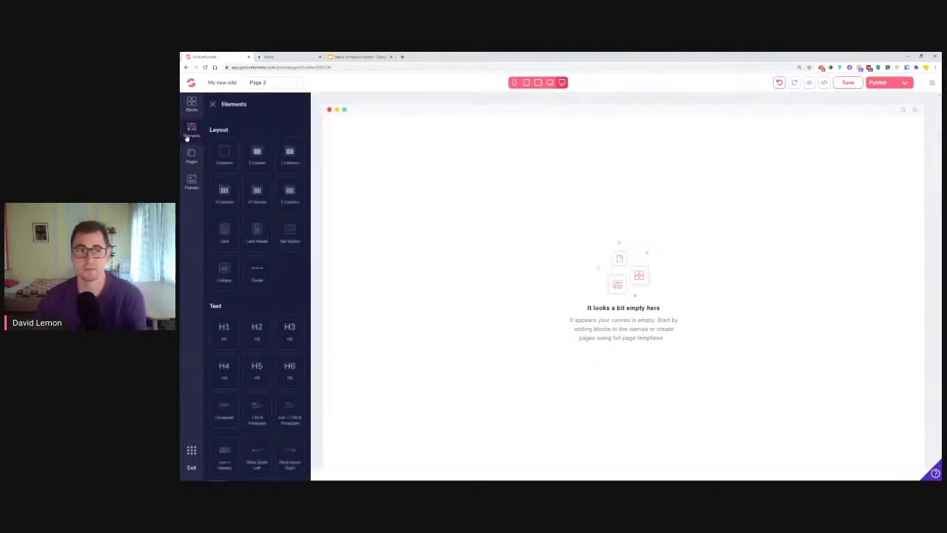
left_click(211, 105)
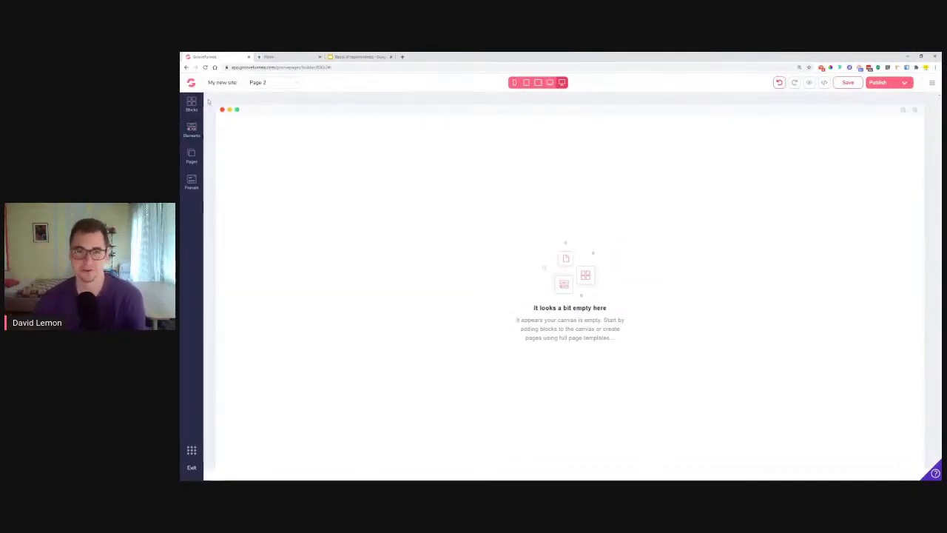
Add an Empty container block from the wireframe blocks to the blank page.
left_click(192, 104)
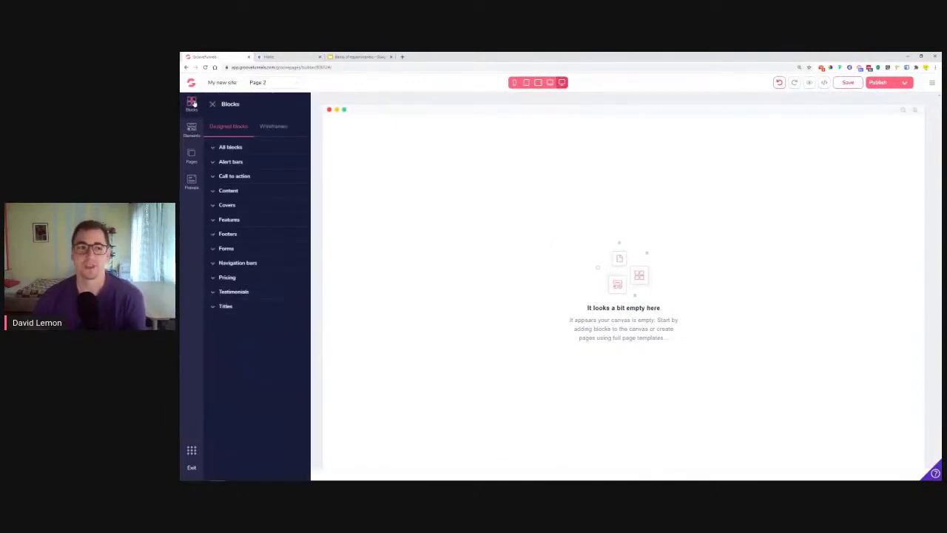
left_click(269, 56)
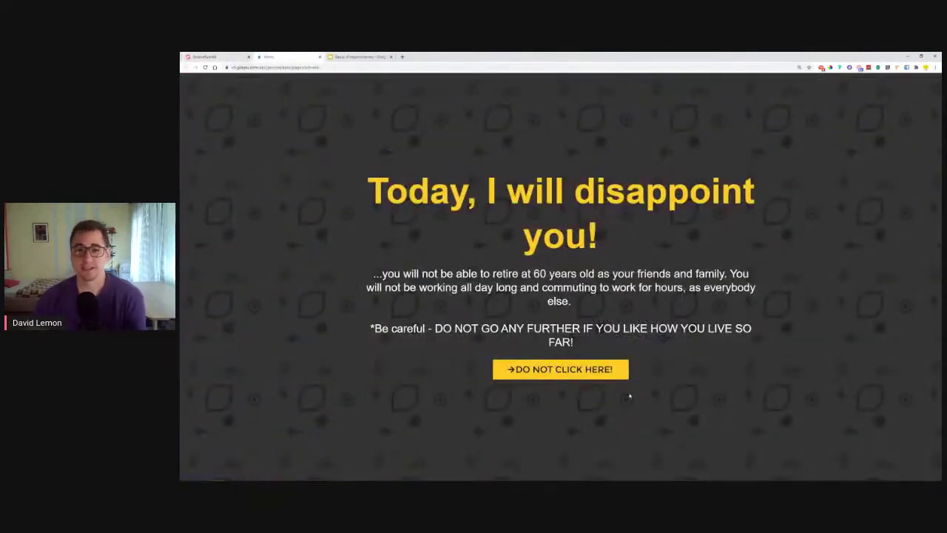
left_click(228, 55)
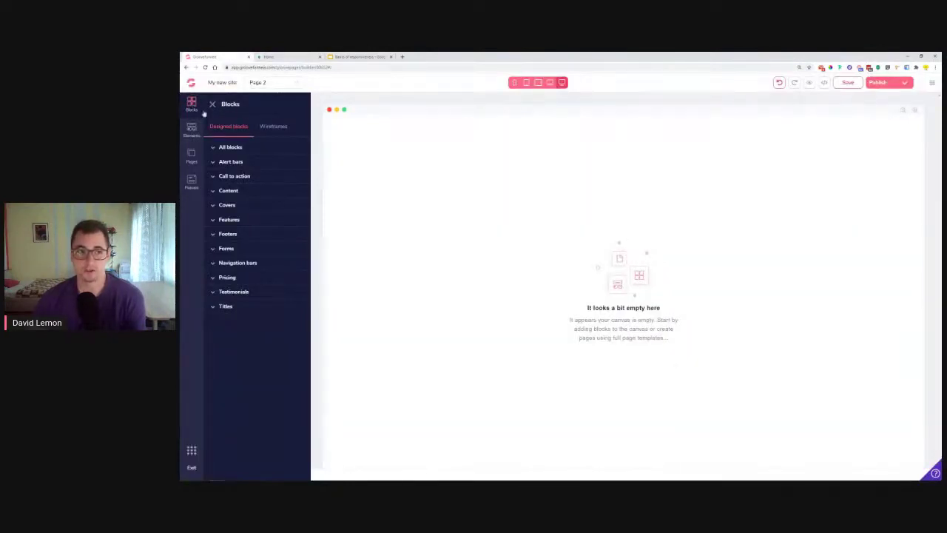
left_click(275, 127)
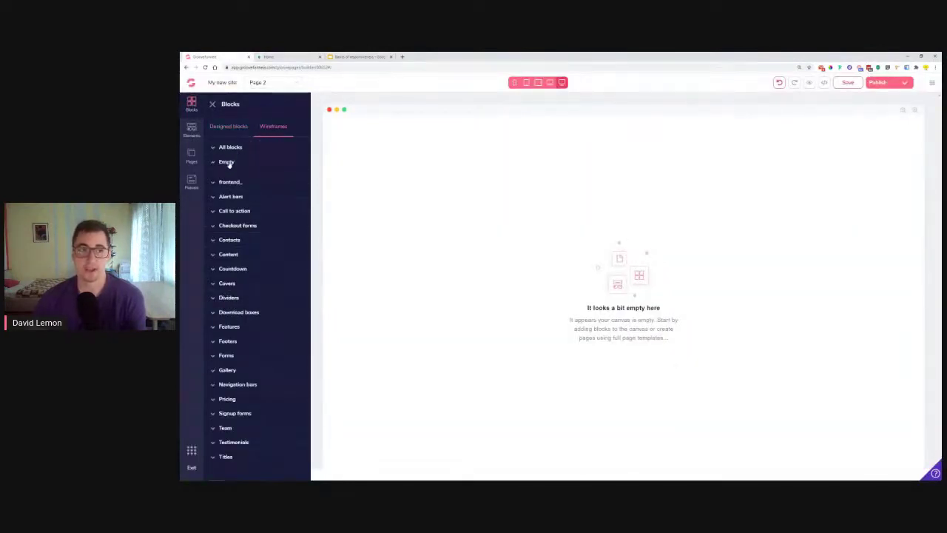
left_click(228, 161)
left_click_drag(237, 192, 496, 195)
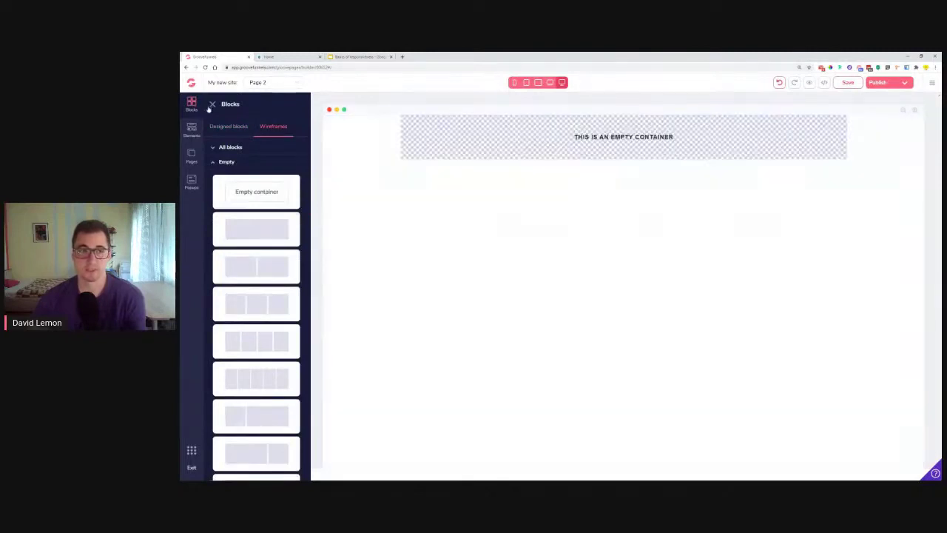
left_click(212, 104)
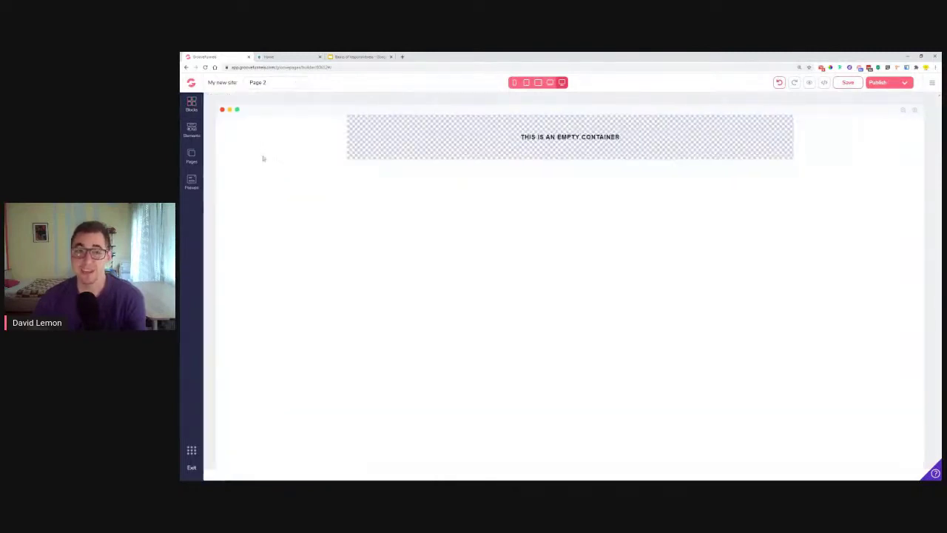
Set the block's background to the 250 x 250 lemon and icons pattern from the image library, sized to Contain.
left_click(251, 139)
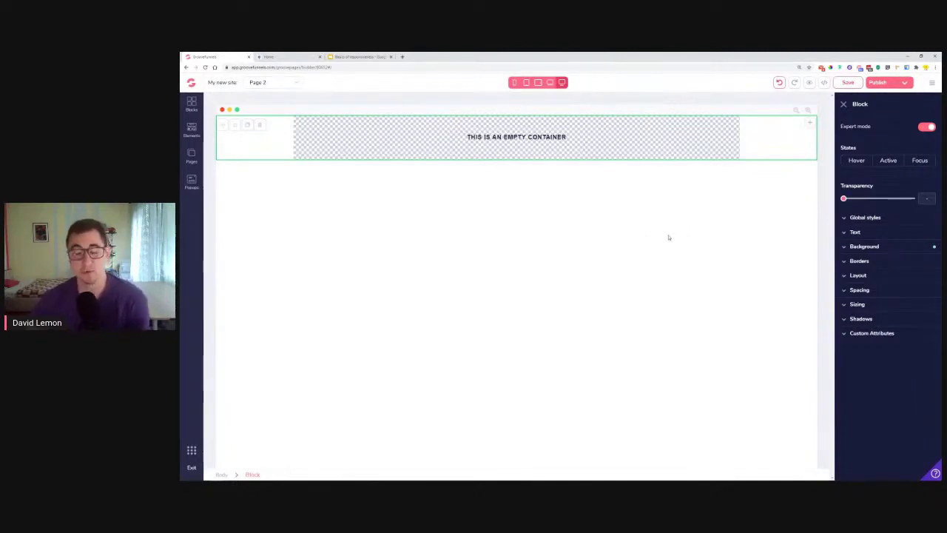
left_click(887, 248)
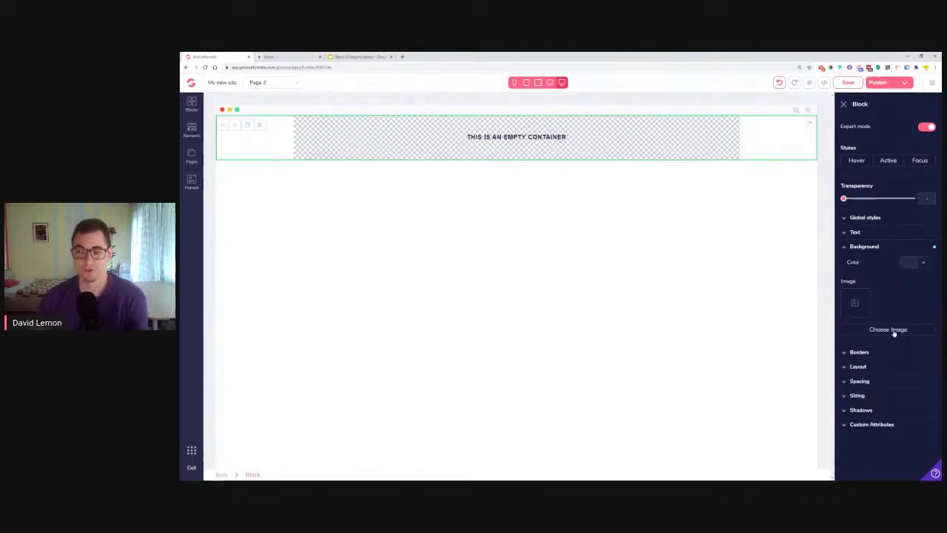
left_click(892, 330)
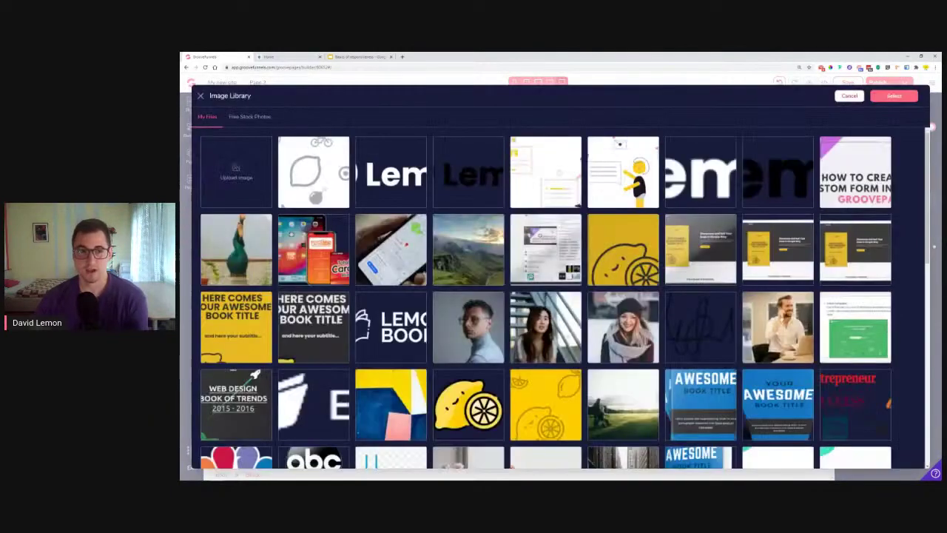
left_click(313, 174)
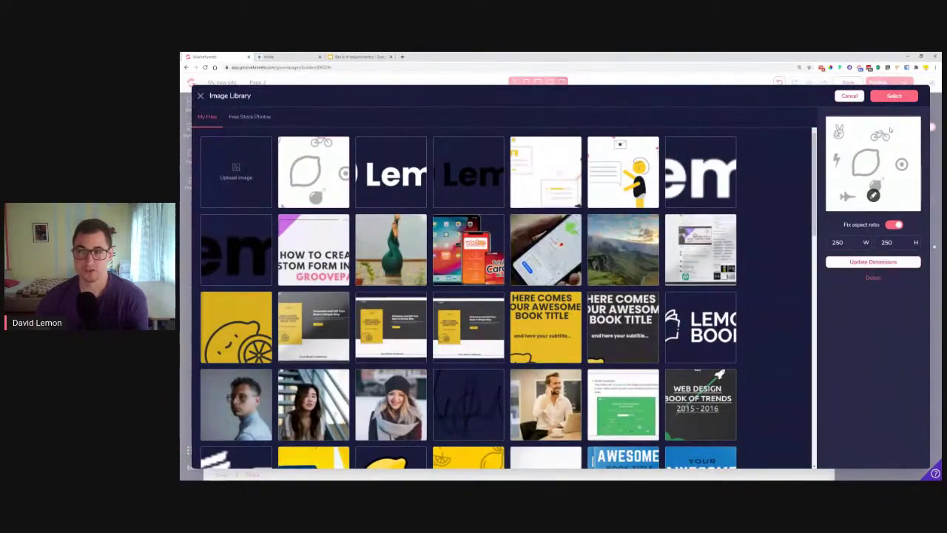
left_click(894, 95)
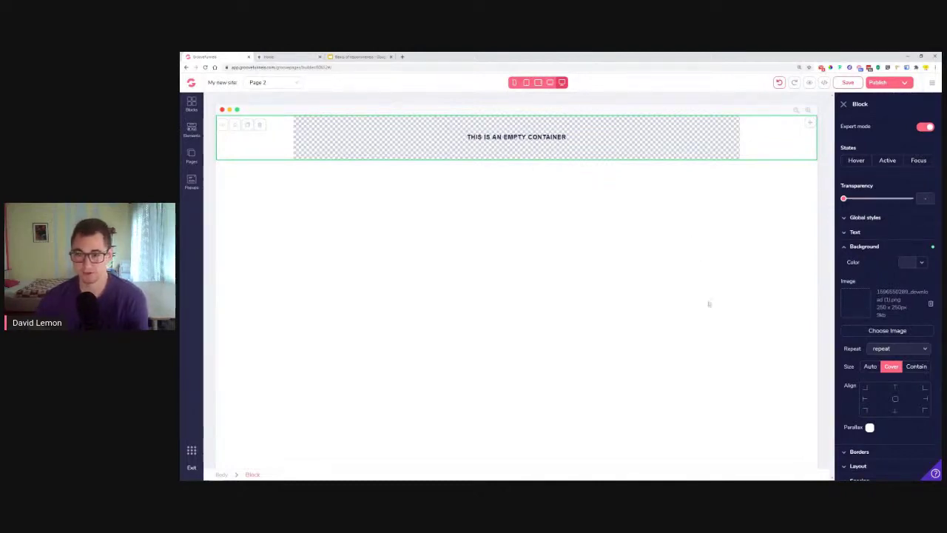
left_click(917, 367)
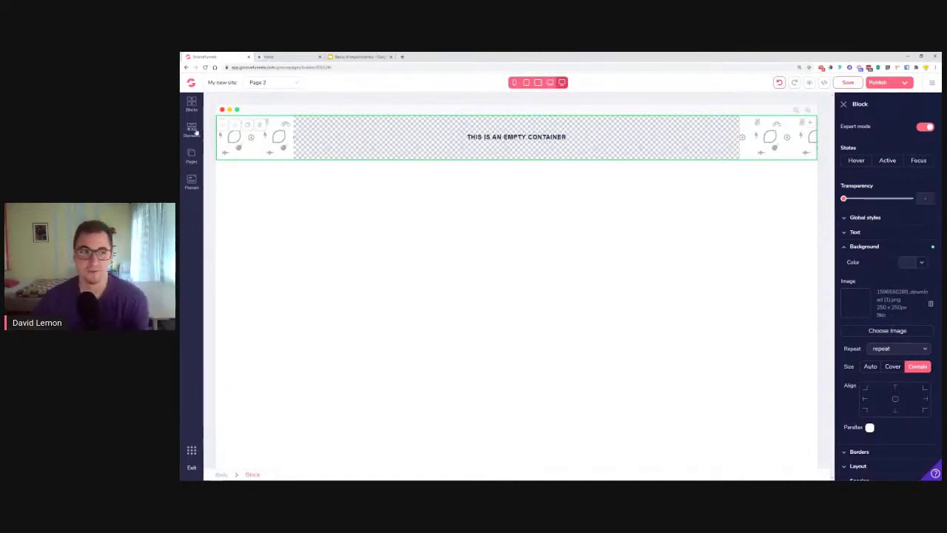
Add a Title & Paragraph element to the empty container and check the original page for comparison.
left_click(193, 131)
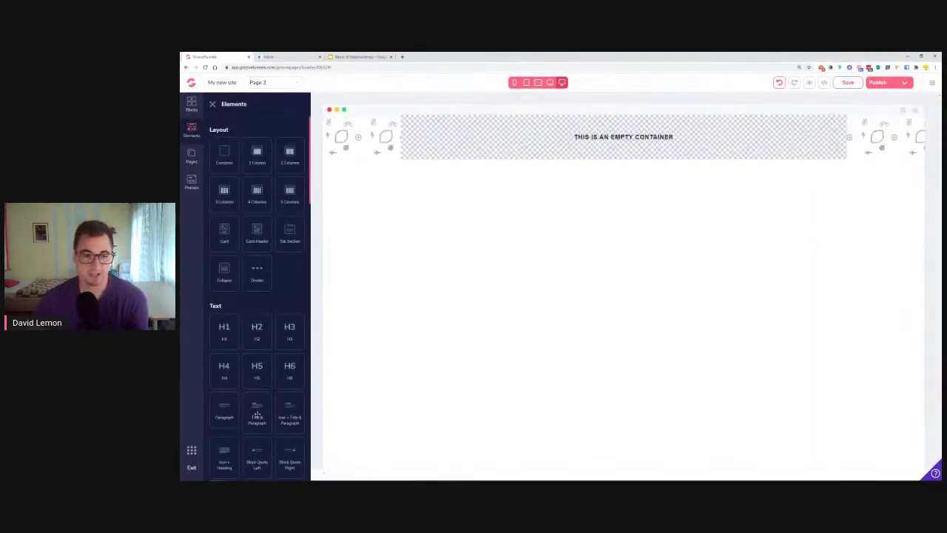
left_click_drag(263, 410, 555, 137)
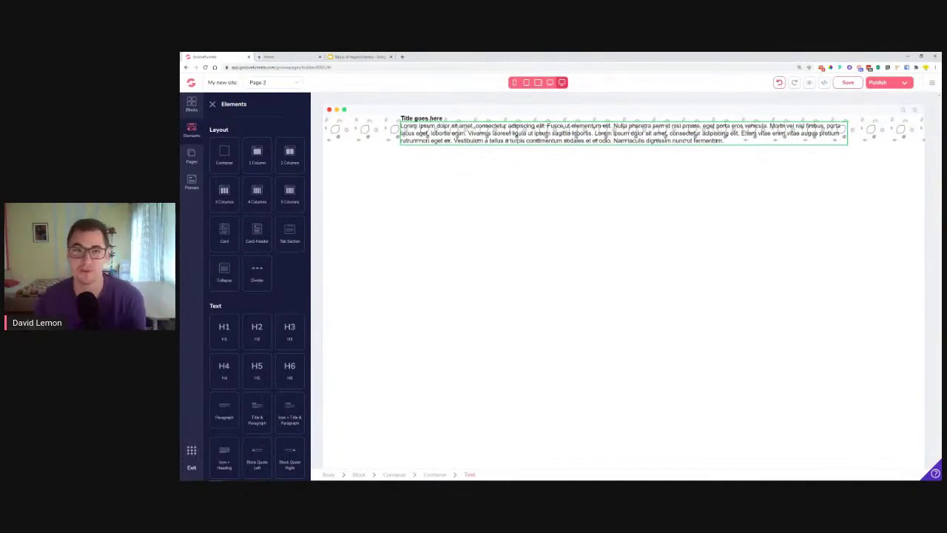
left_click(284, 57)
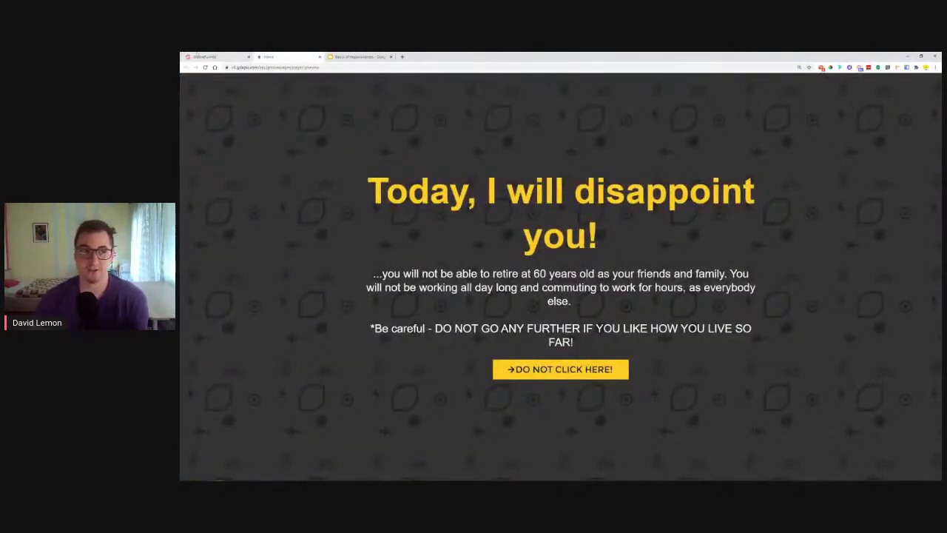
left_click(211, 57)
Set the block's height relative to the page at 100vh.
left_click(356, 138)
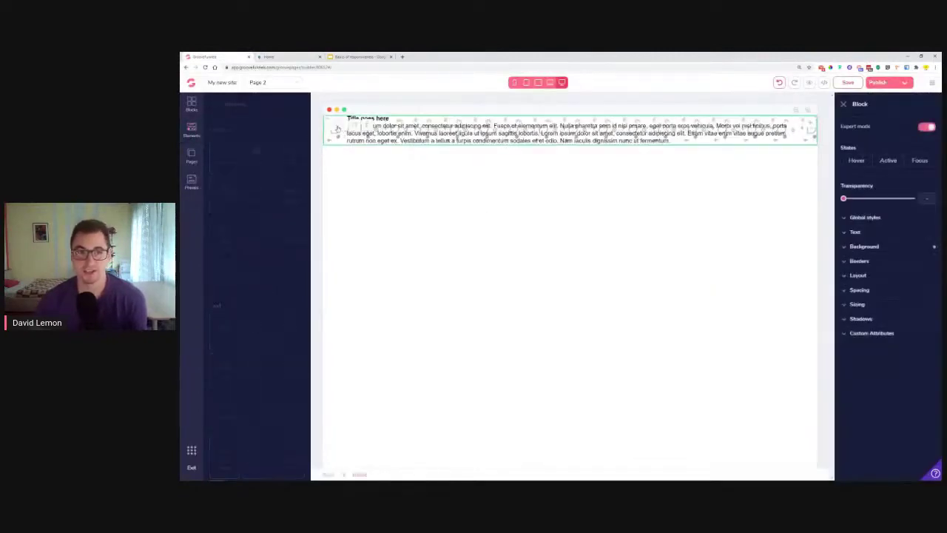
left_click(866, 247)
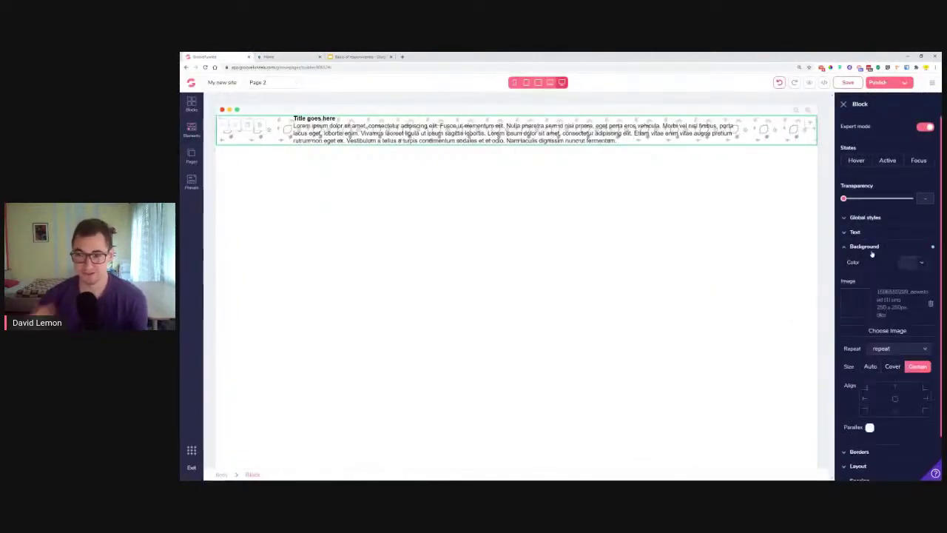
left_click(917, 366)
left_click(917, 366)
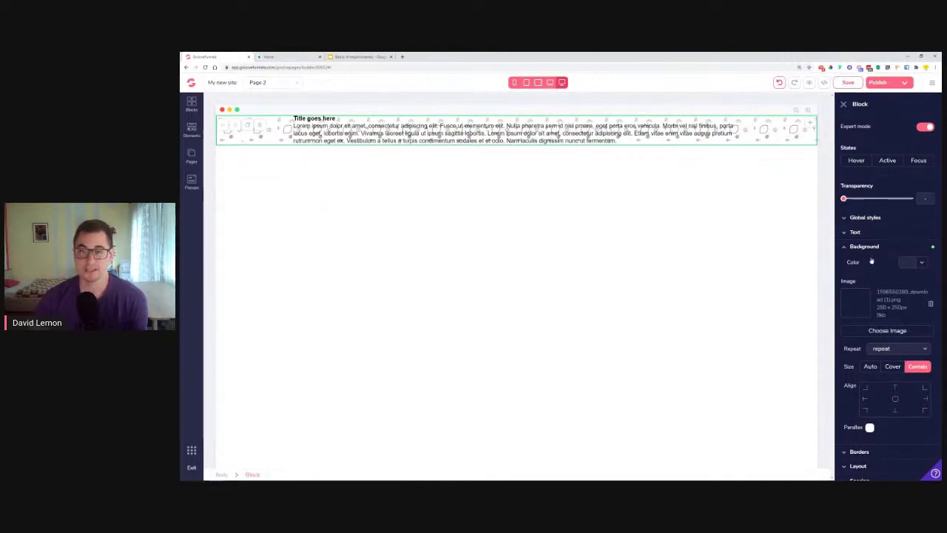
left_click(872, 249)
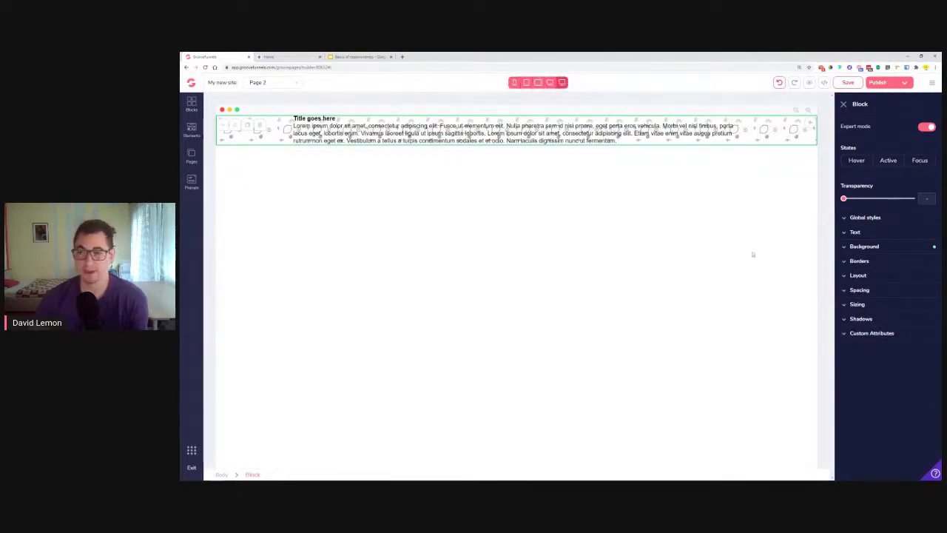
left_click(871, 306)
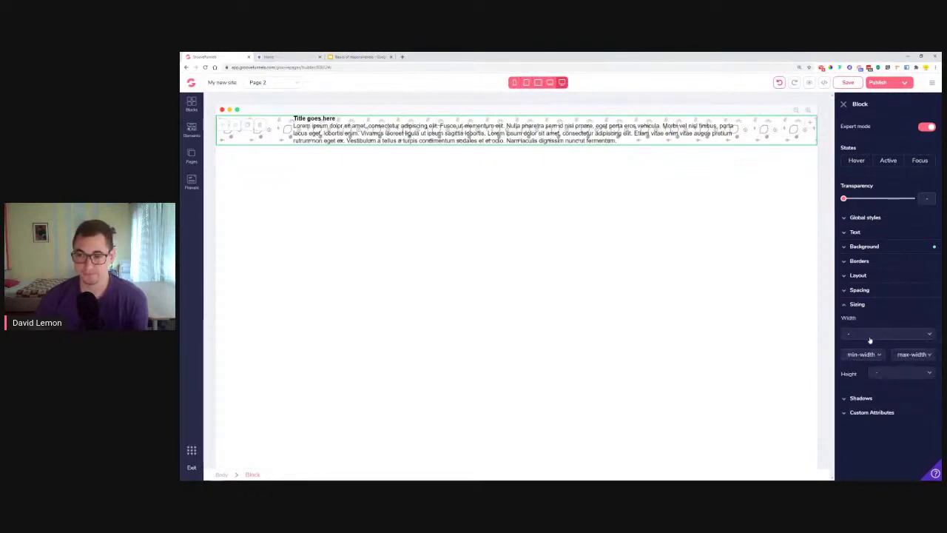
left_click(882, 376)
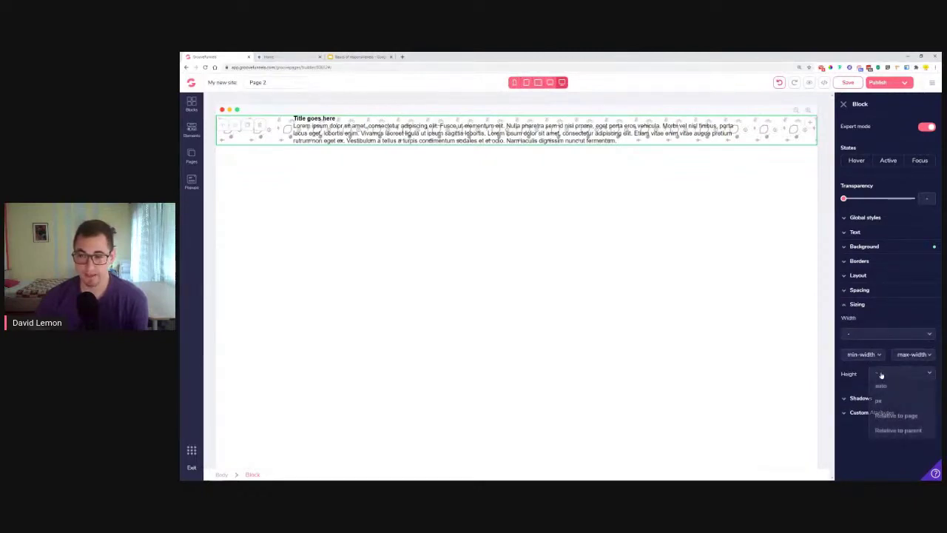
left_click(894, 417)
left_click_drag(873, 388, 915, 390)
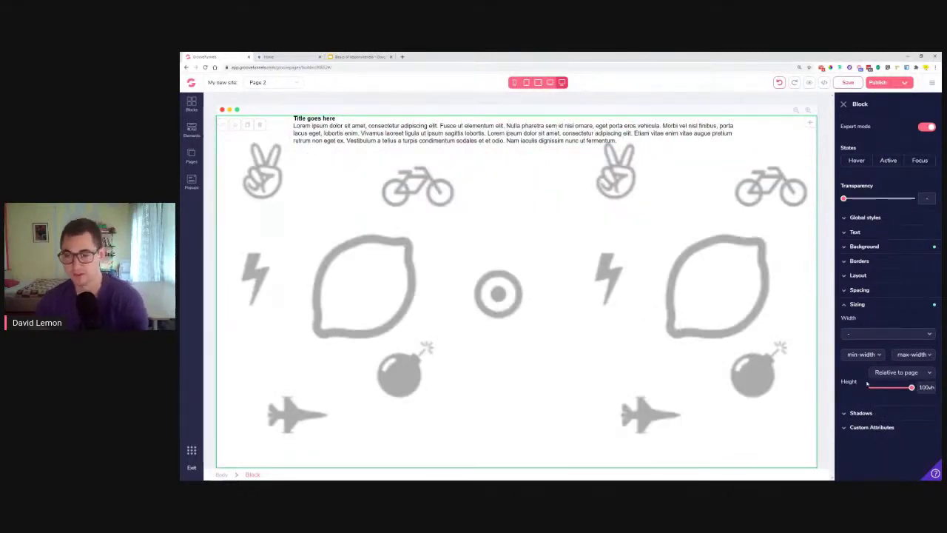
Clear the Contain size of the block's background image and overlay it with black #000000 at 20% transparency, using the original page as reference.
left_click(900, 246)
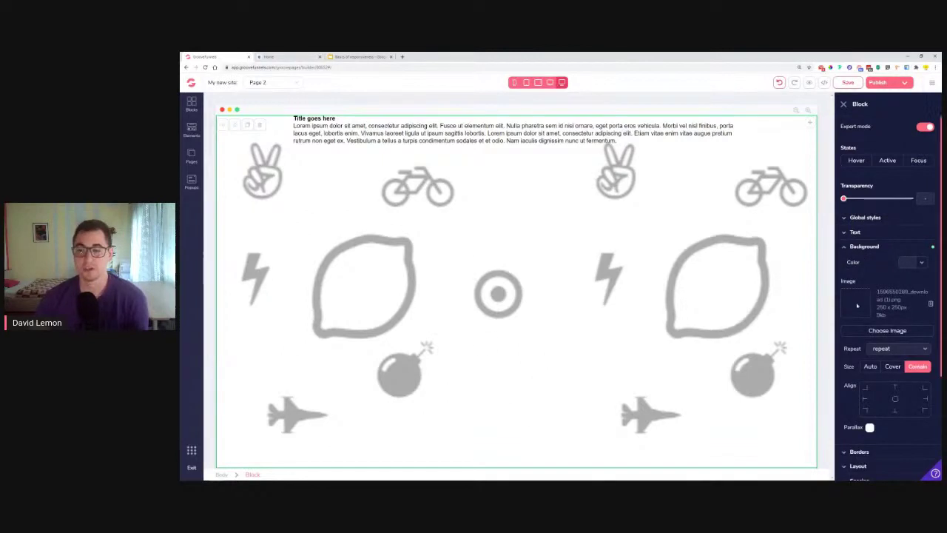
left_click(917, 367)
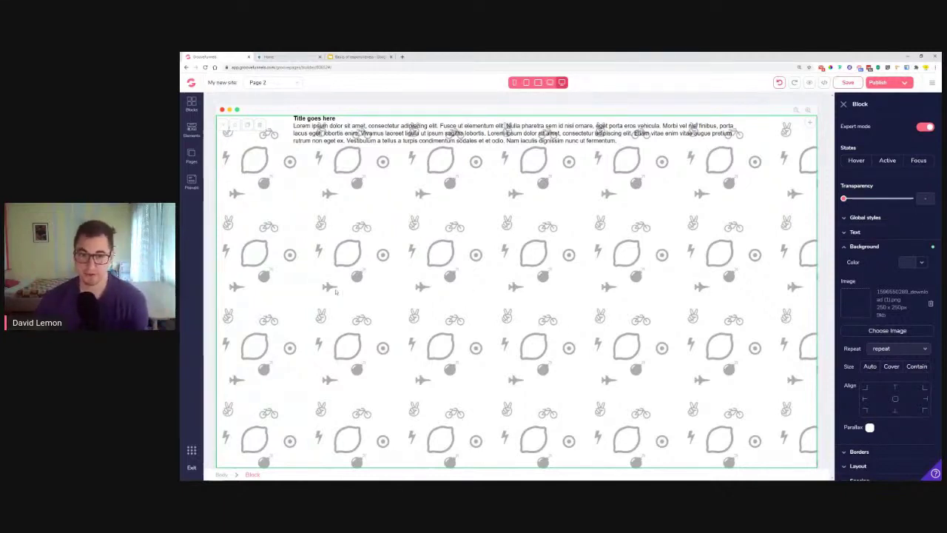
left_click(908, 262)
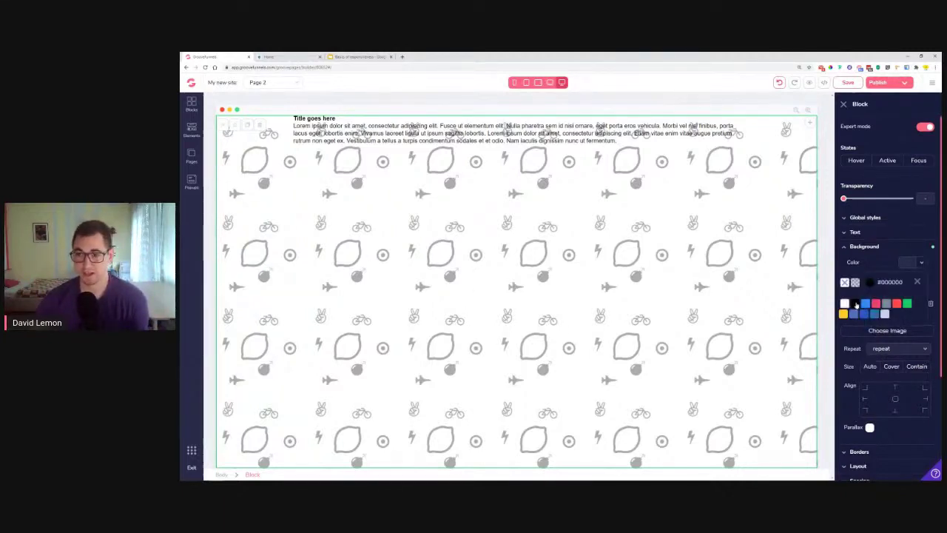
left_click(855, 304)
left_click_drag(842, 333, 858, 334)
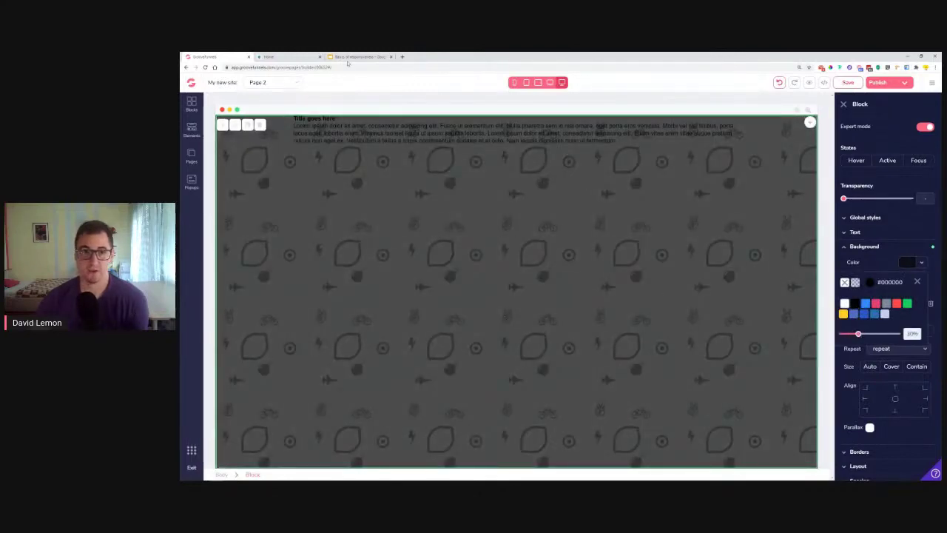
left_click(292, 57)
left_click(215, 56)
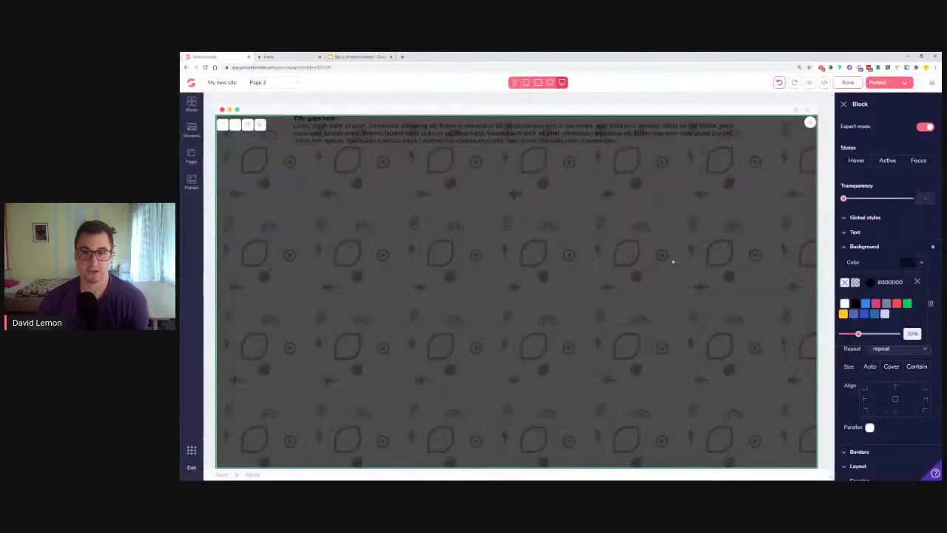
left_click_drag(858, 335, 853, 335)
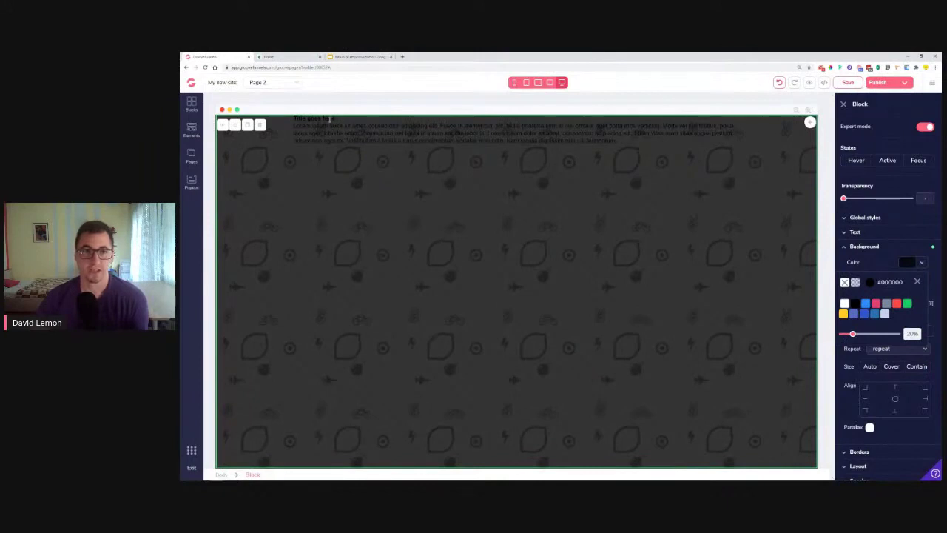
Color the title text yellow #FFCC24 and the paragraph text white #FFFFFF.
left_click(330, 119)
left_click(928, 289)
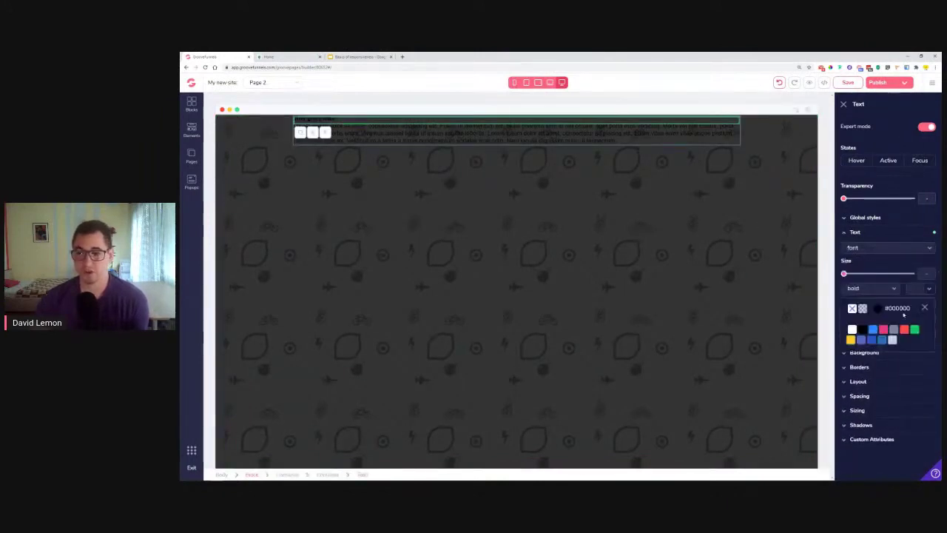
left_click(853, 376)
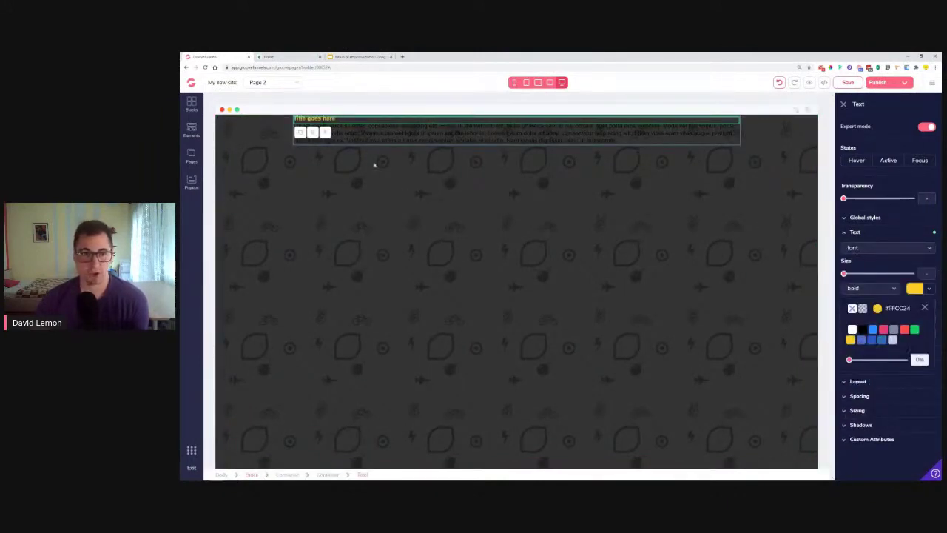
left_click(372, 125)
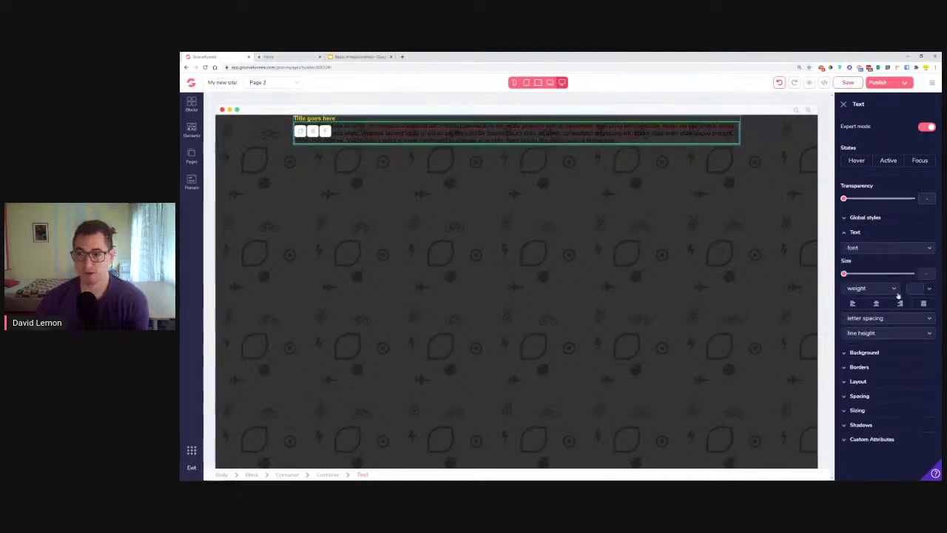
left_click(929, 288)
left_click(852, 329)
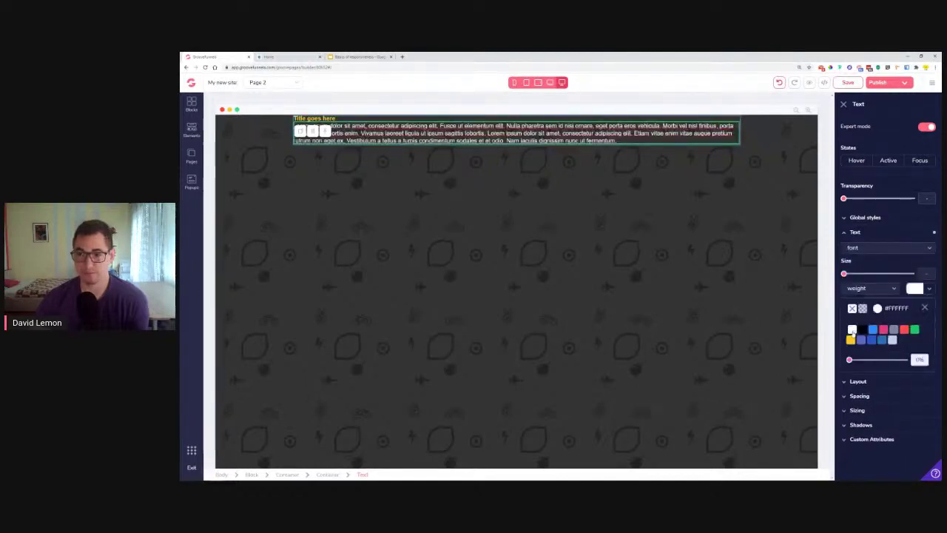
left_click(567, 313)
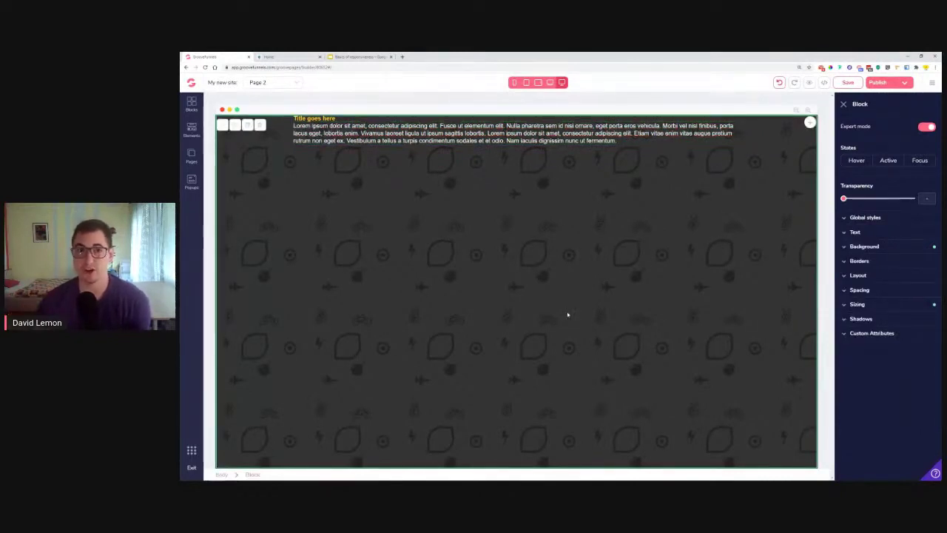
Open the bookmarked Patternico seamless pattern maker in a new browser tab, copy its web address, and switch to another window.
left_click(402, 57)
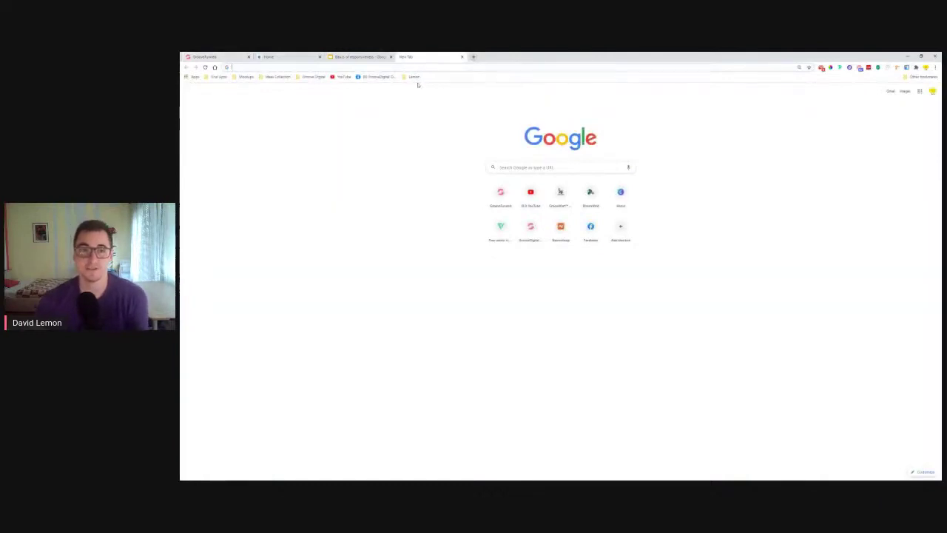
left_click(416, 78)
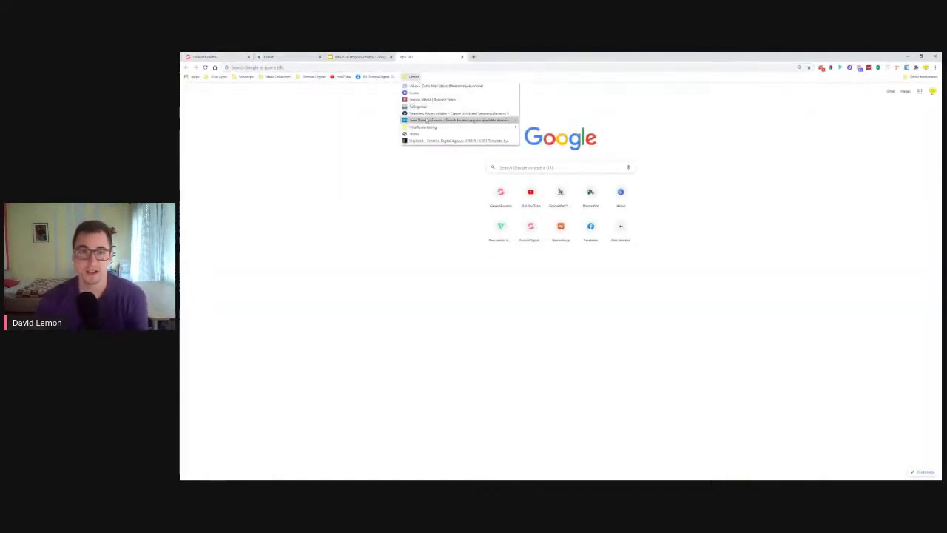
left_click(427, 115)
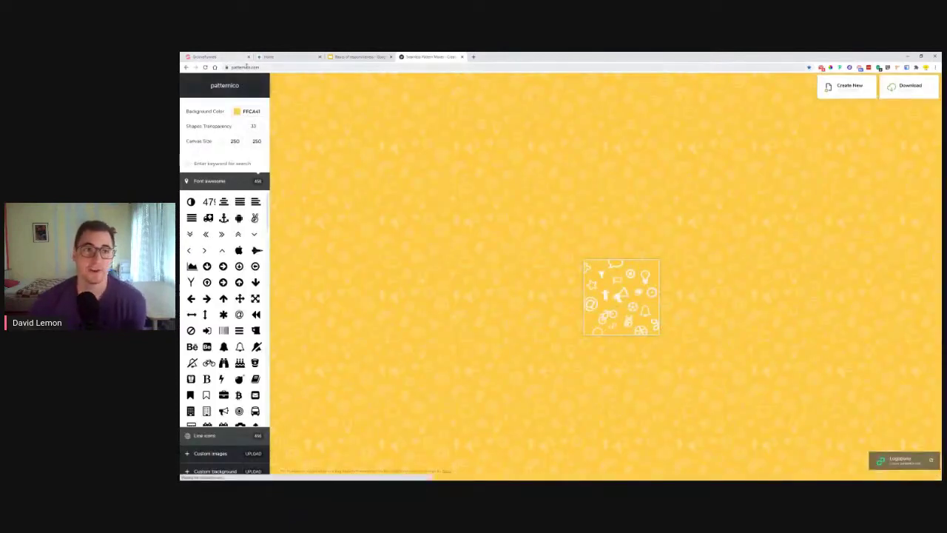
right_click(246, 66)
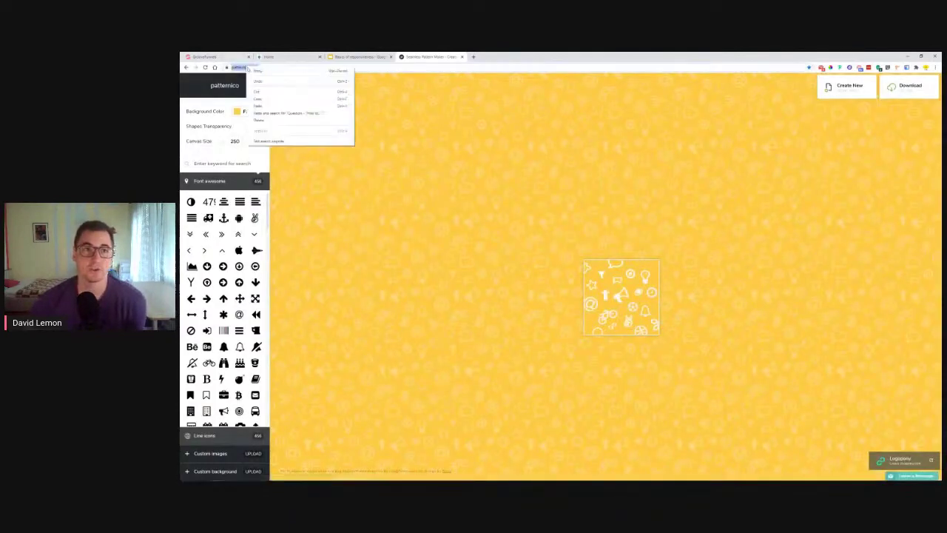
left_click(281, 101)
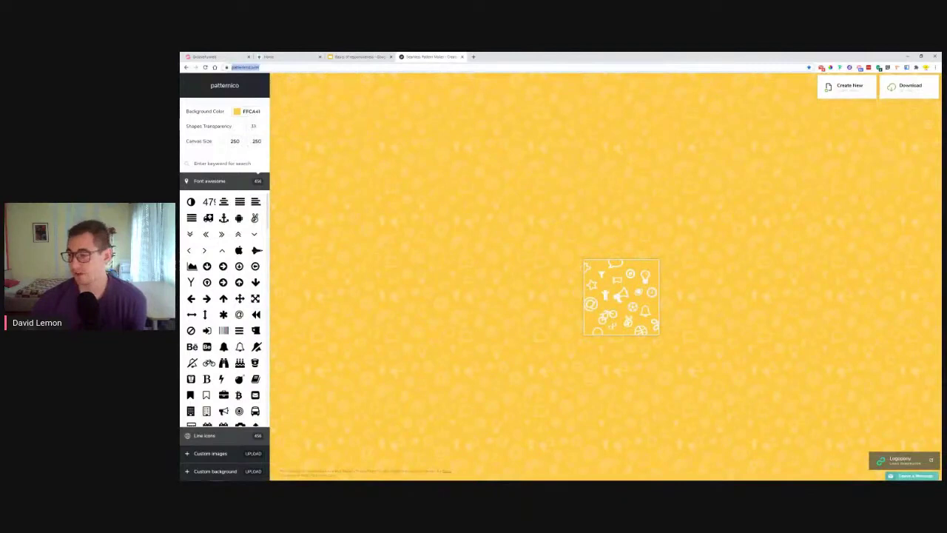
key("alt+Tab")
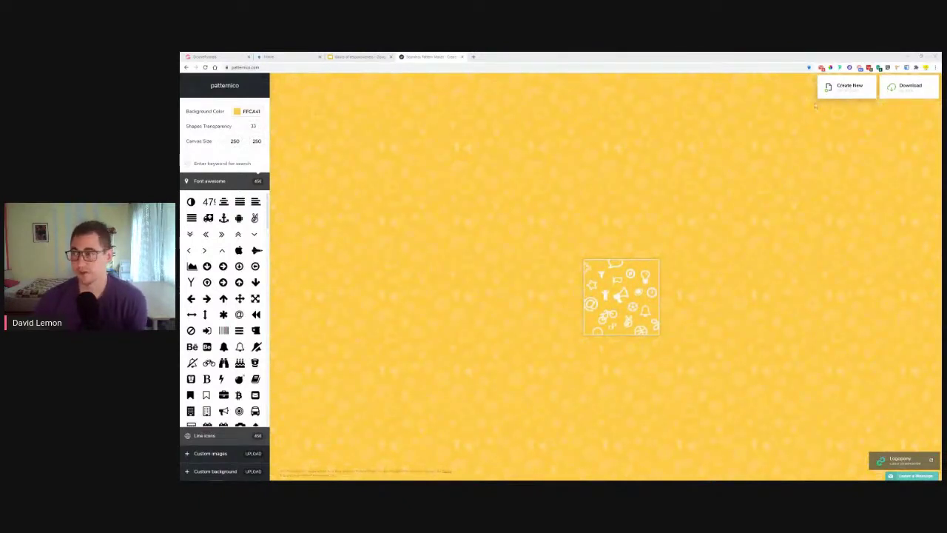
Enlarge and reshape the megaphone shape in the sample pattern tile.
left_click(621, 296)
left_click_drag(621, 297, 612, 307)
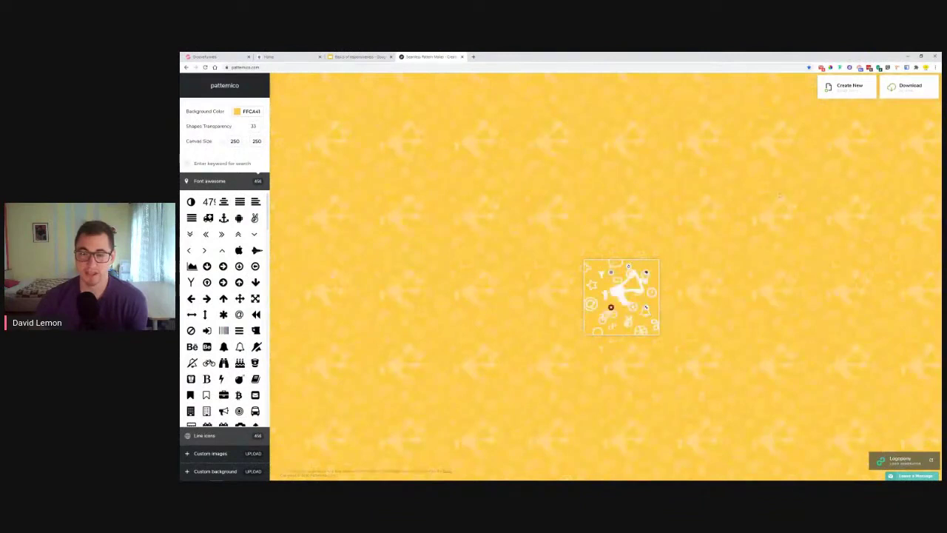
mouse_move(611, 306)
left_mouse_down()
mouse_move(616, 299)
mouse_move(612, 314)
left_mouse_up()
Start a new blank pattern and place four-way arrow, asterisk, right arrow and @ shapes in its tile.
left_click(841, 88)
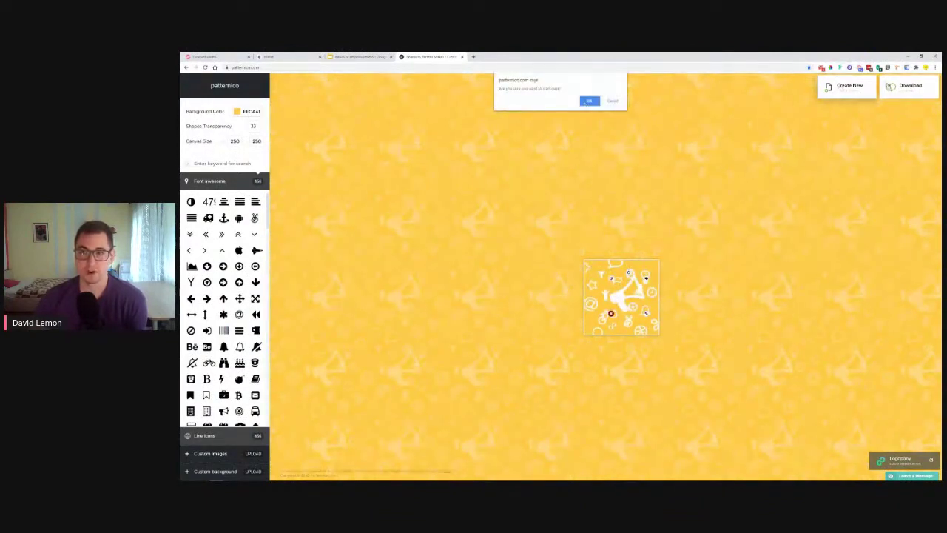
left_click(590, 102)
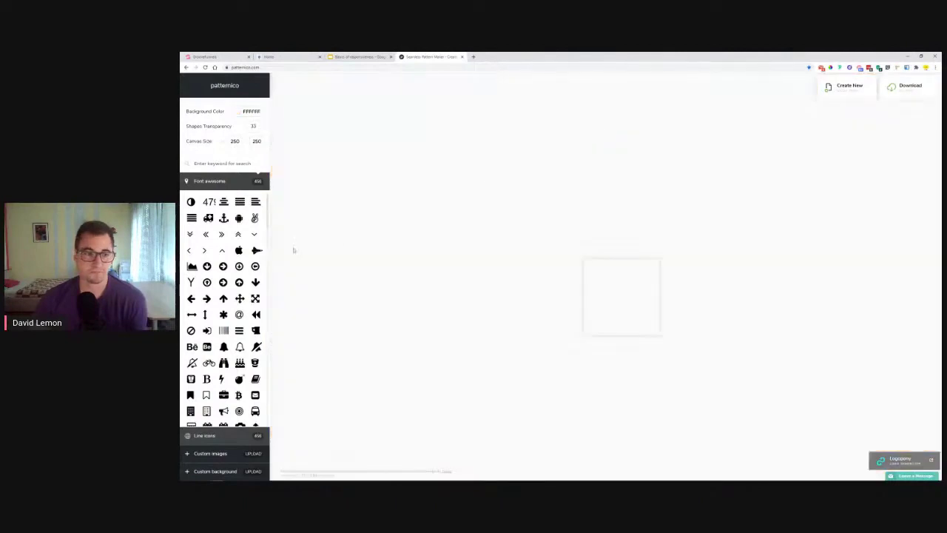
left_click_drag(547, 298, 578, 298)
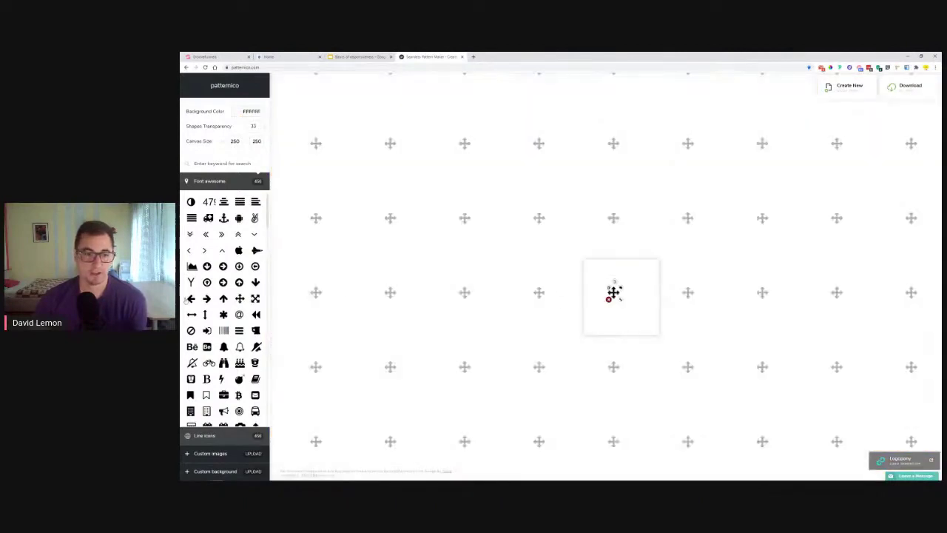
left_click_drag(224, 315, 609, 323)
left_click_drag(206, 299, 637, 278)
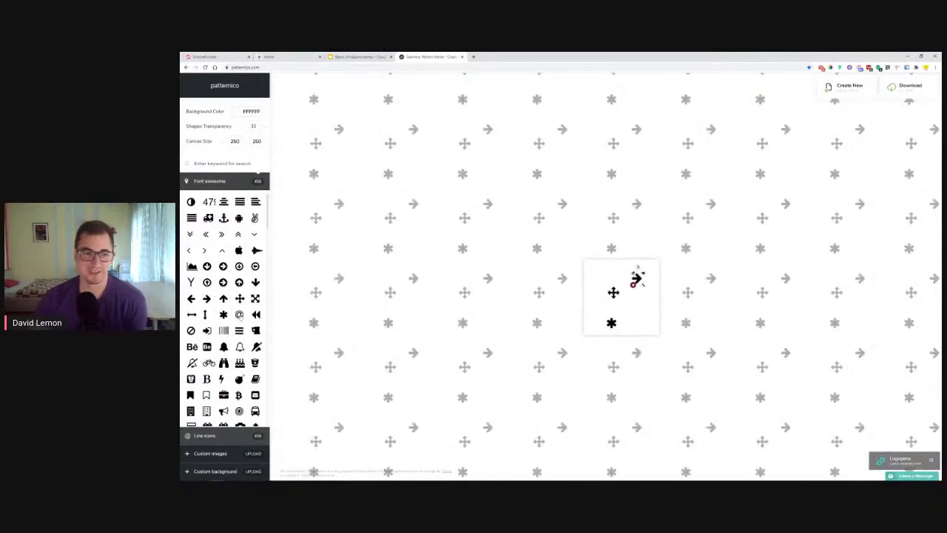
left_click_drag(239, 315, 643, 320)
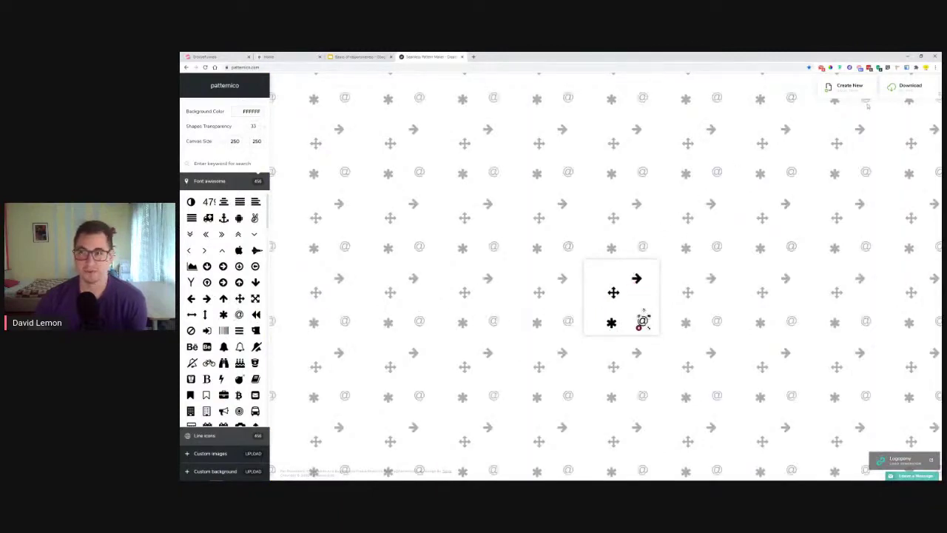
Generate the pattern's PNG, open the image in its own browser tab, and bring up its save options.
left_click(904, 86)
left_click(547, 299)
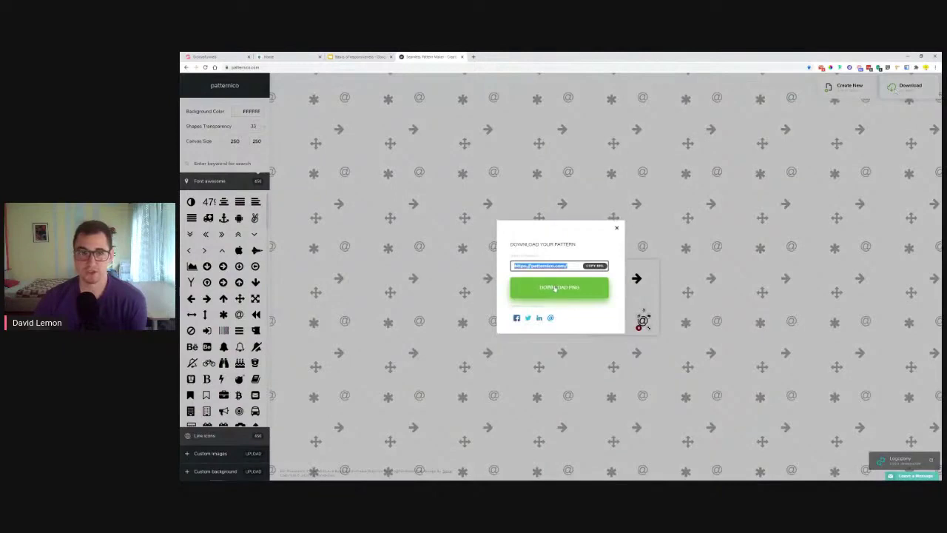
right_click(228, 113)
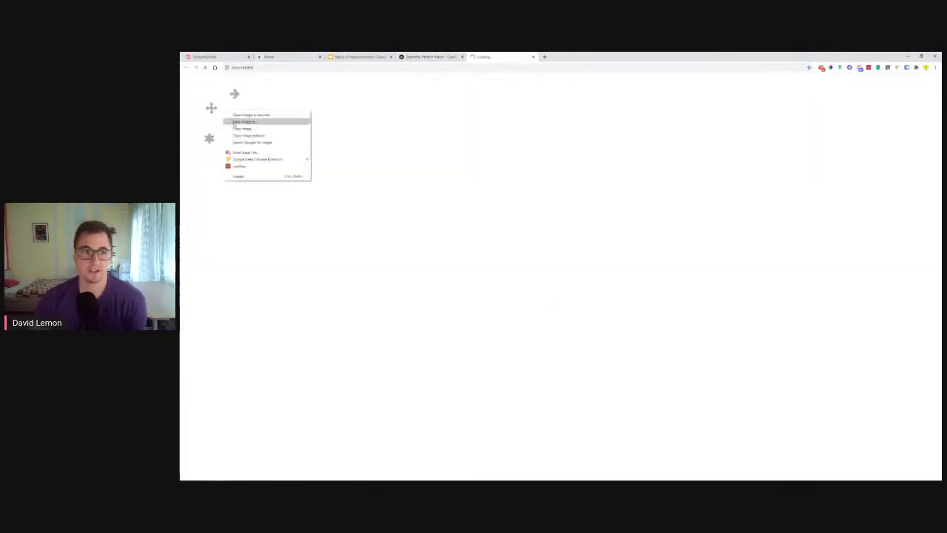
left_click(236, 122)
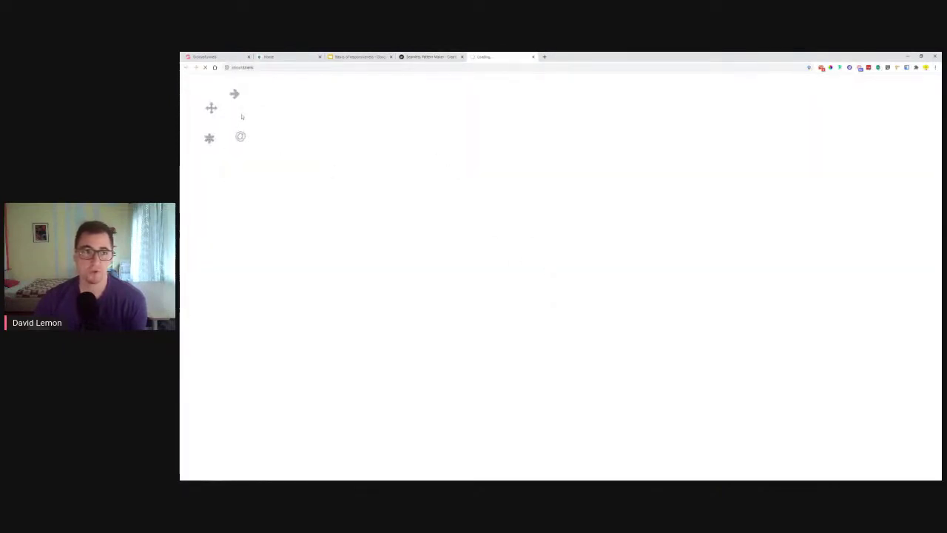
right_click(229, 111)
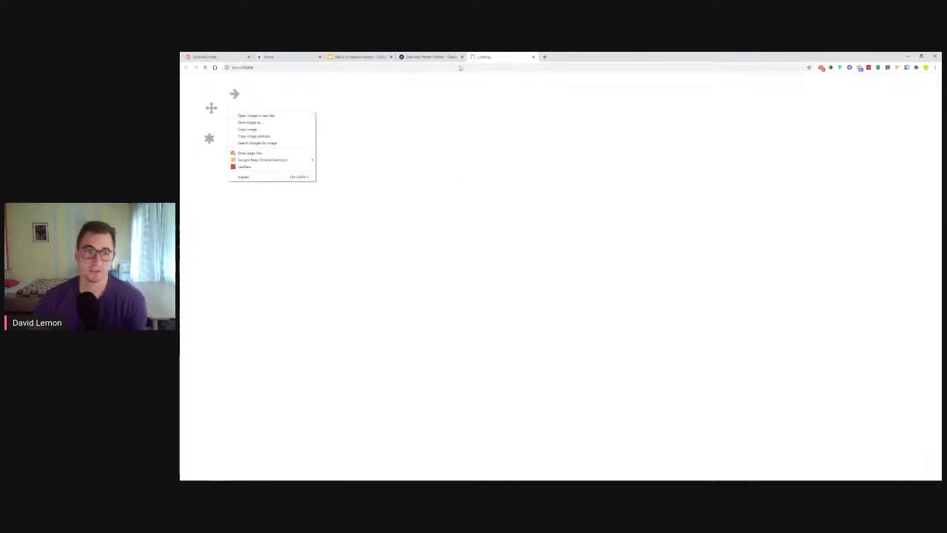
left_click(252, 116)
left_click(572, 57)
right_click(580, 267)
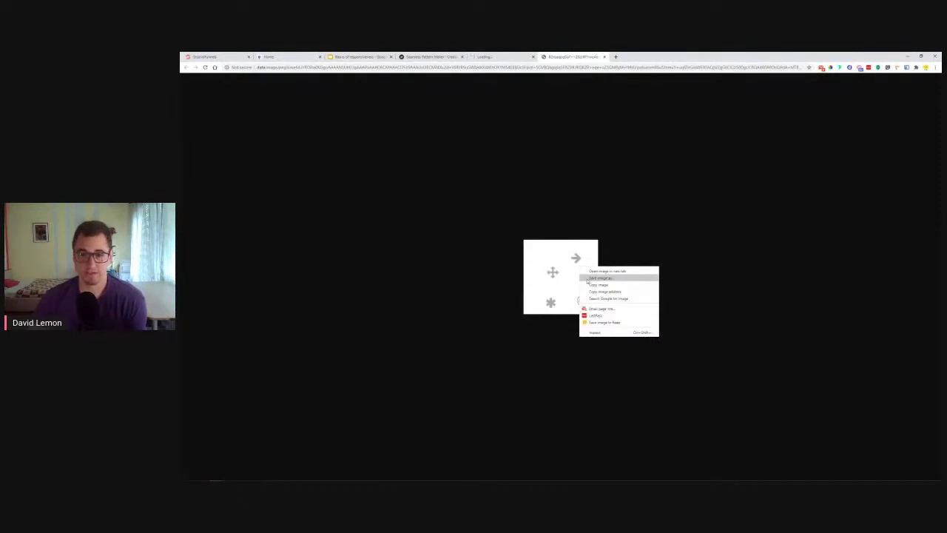
Close the pattern image tabs, the download dialog and Patternico, and return to the page builder.
left_click(605, 57)
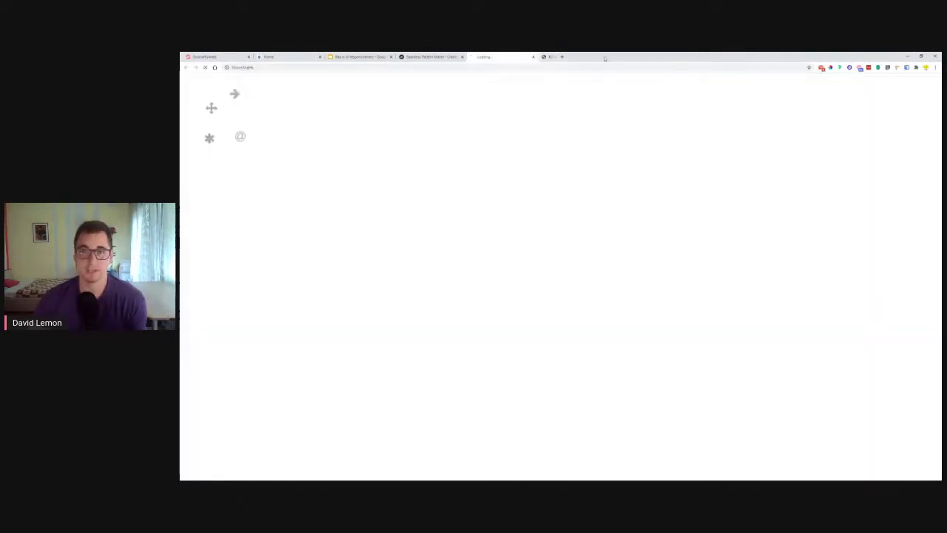
left_click(533, 57)
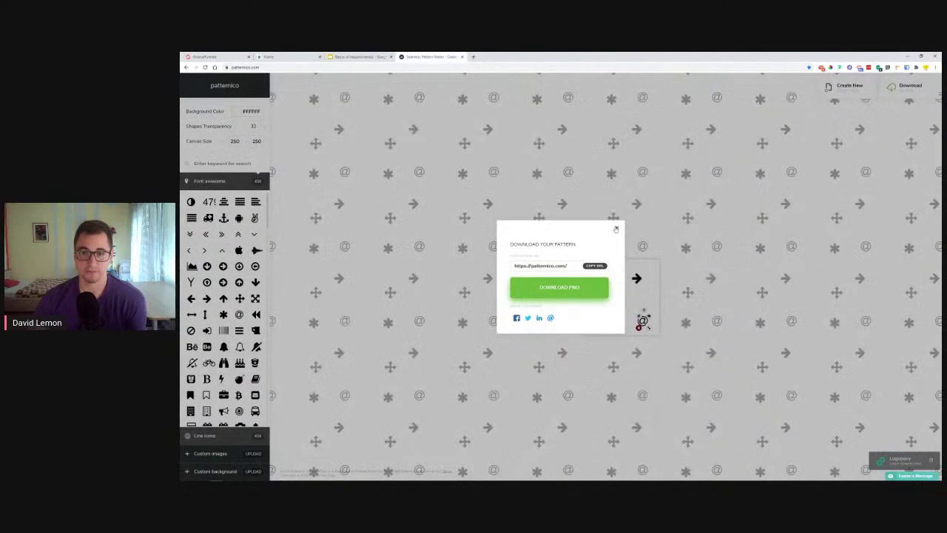
left_click(615, 229)
left_click(461, 56)
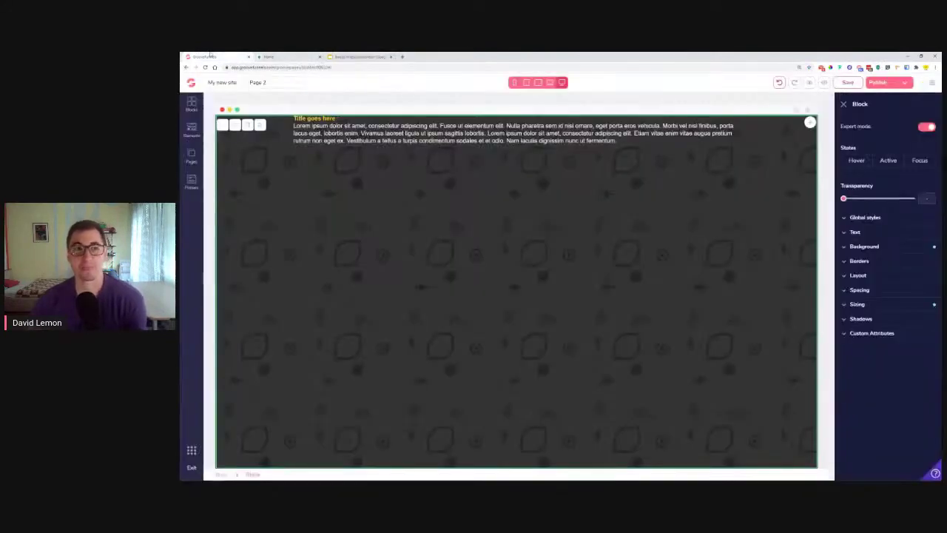
left_click(227, 56)
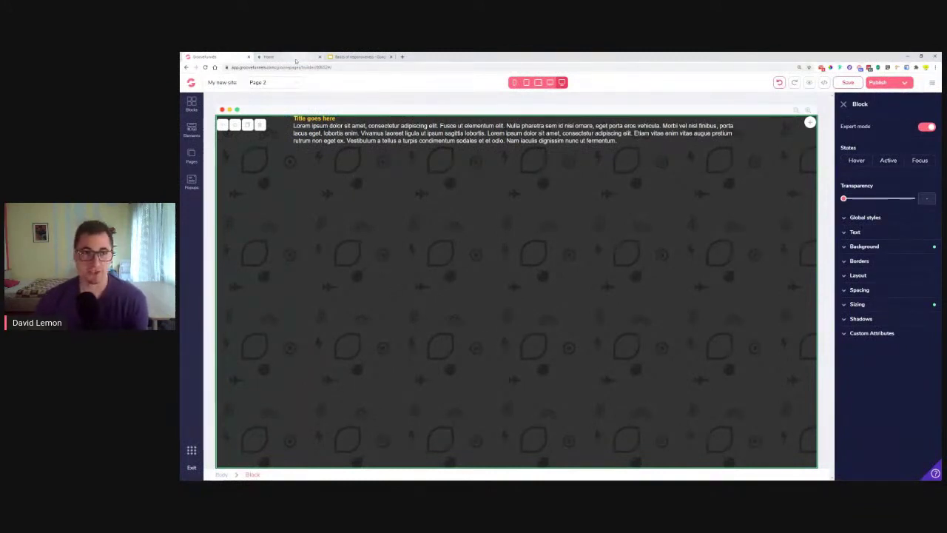
Replace the block's placeholder title with "Today, I will disappoint you!" copied from the original page.
left_click(314, 120)
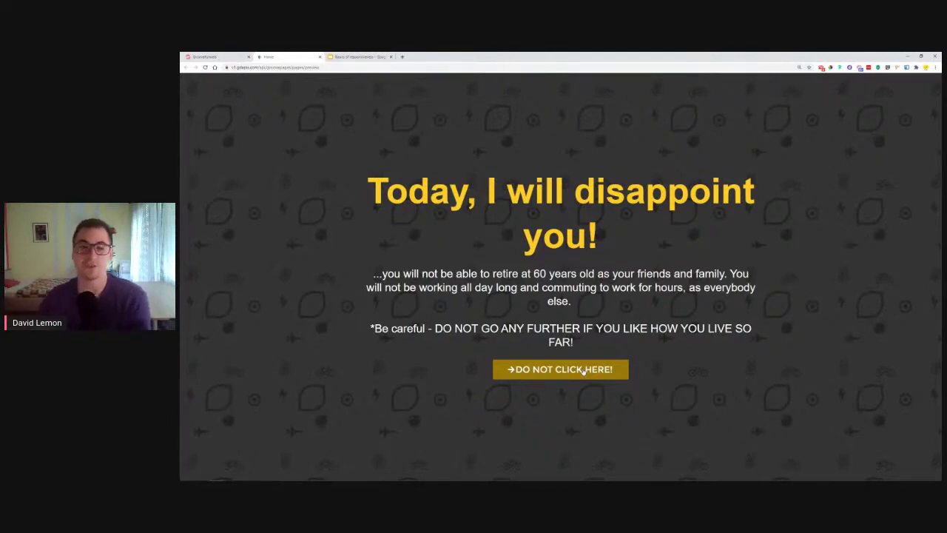
mouse_move(607, 237)
left_mouse_down()
mouse_move(437, 219)
mouse_move(368, 194)
left_mouse_up()
right_click(391, 186)
left_click(402, 192)
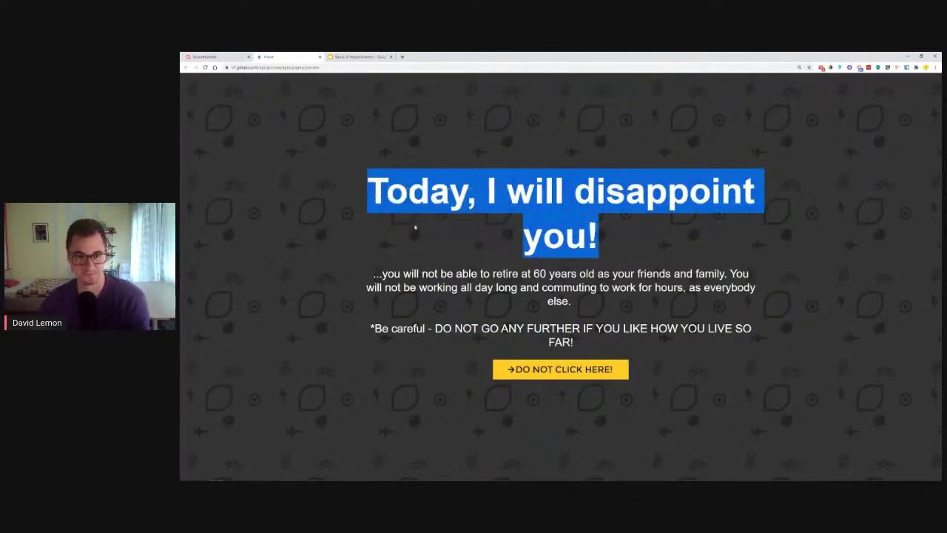
left_click(222, 57)
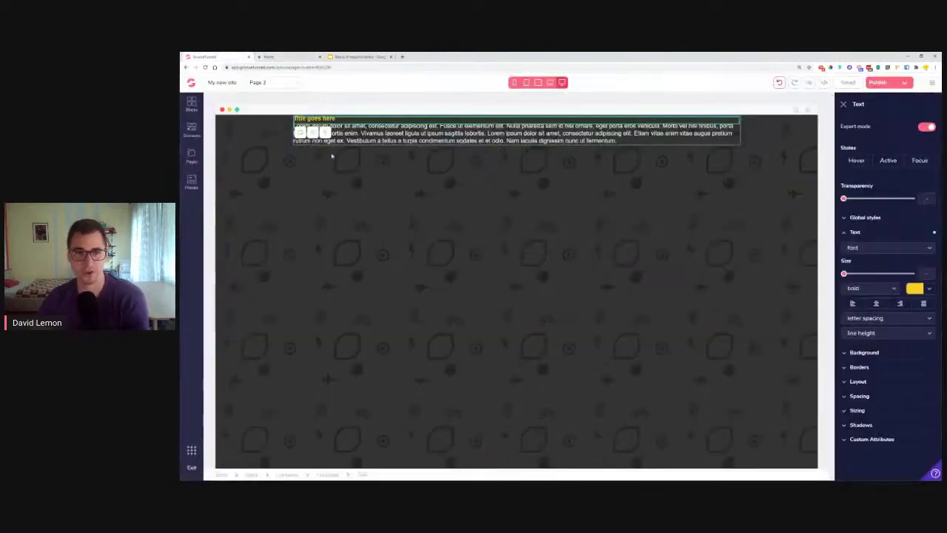
double_click(315, 119)
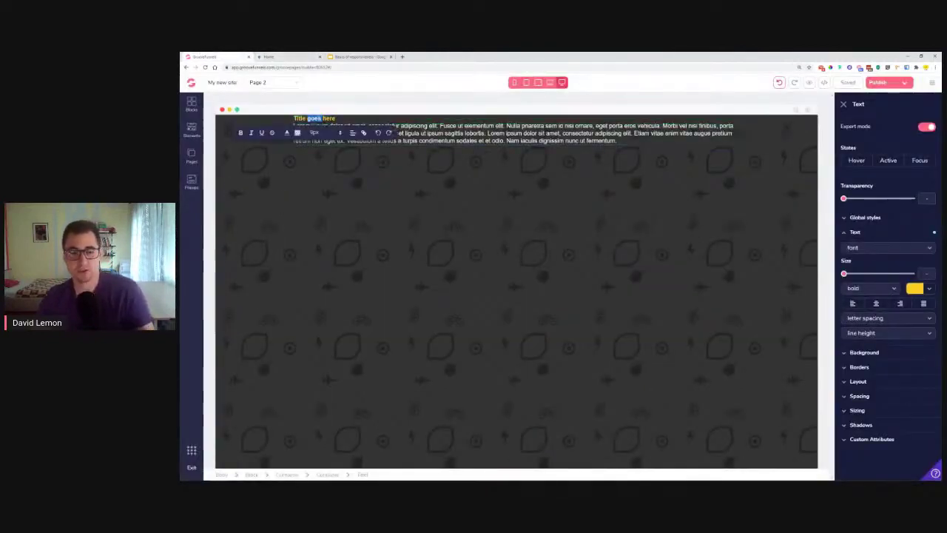
left_click_drag(295, 119, 334, 120)
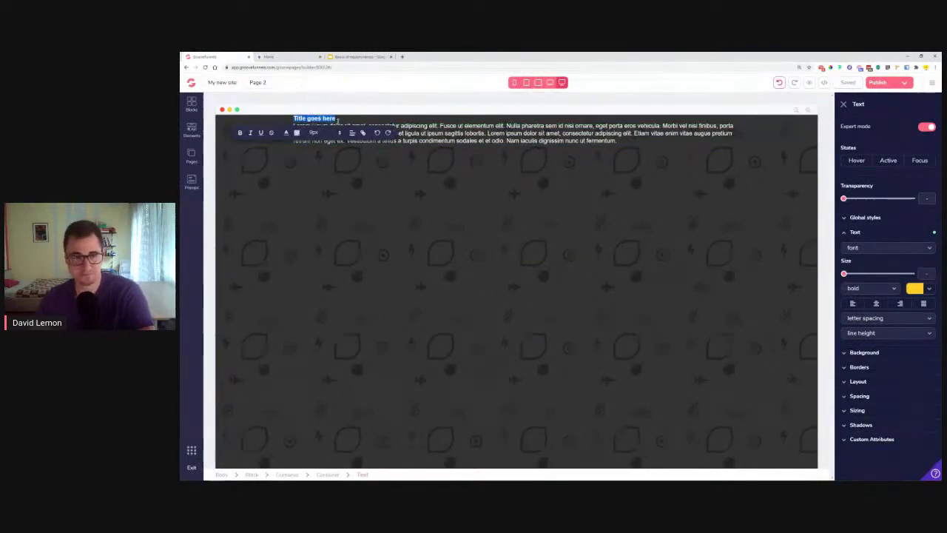
key("ctrl+v")
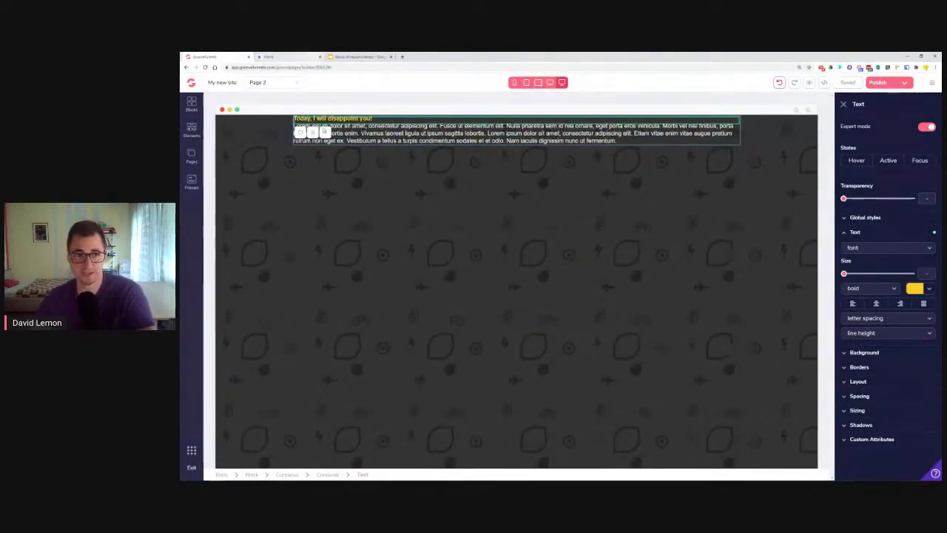
Replace the placeholder paragraph with the two paragraphs beginning "...you will not be able to retire" and "*Be careful" copied from the original page.
left_click(285, 57)
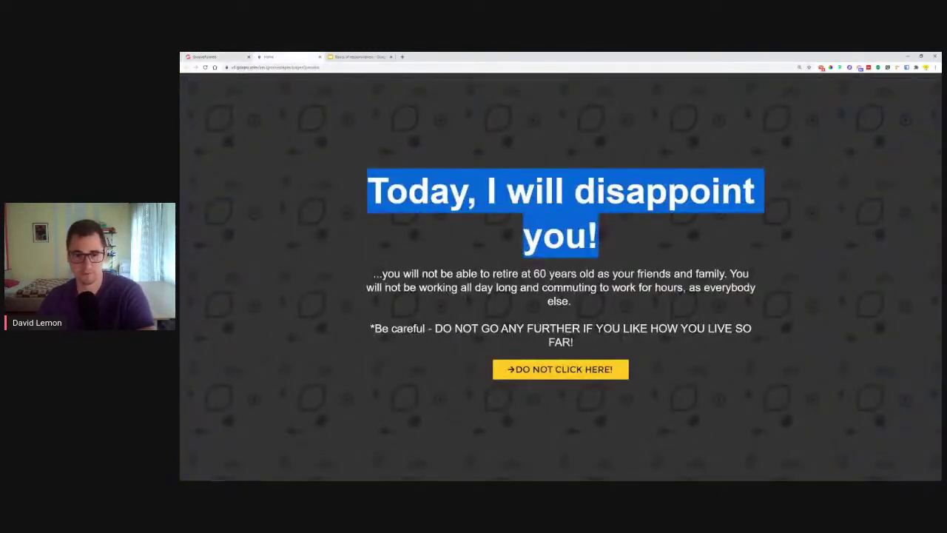
left_click_drag(374, 274, 631, 335)
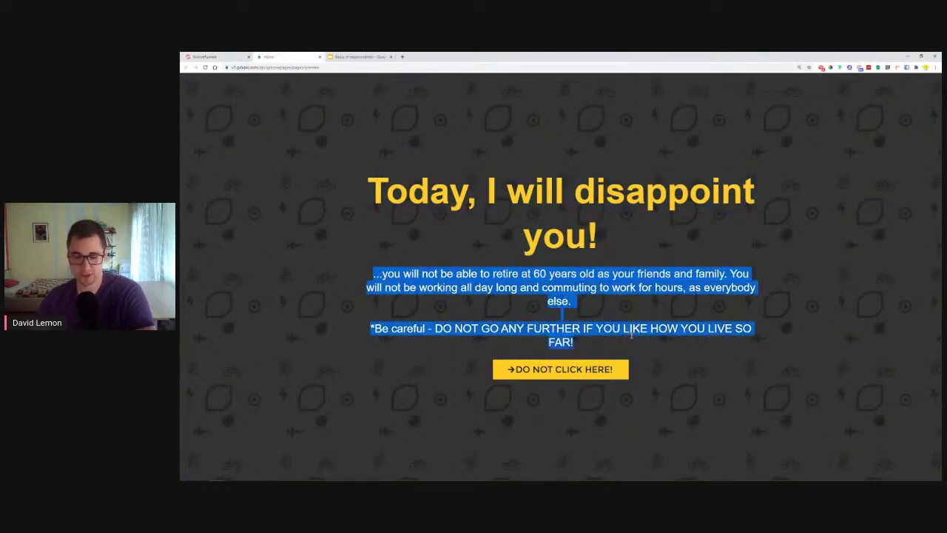
left_click(222, 56)
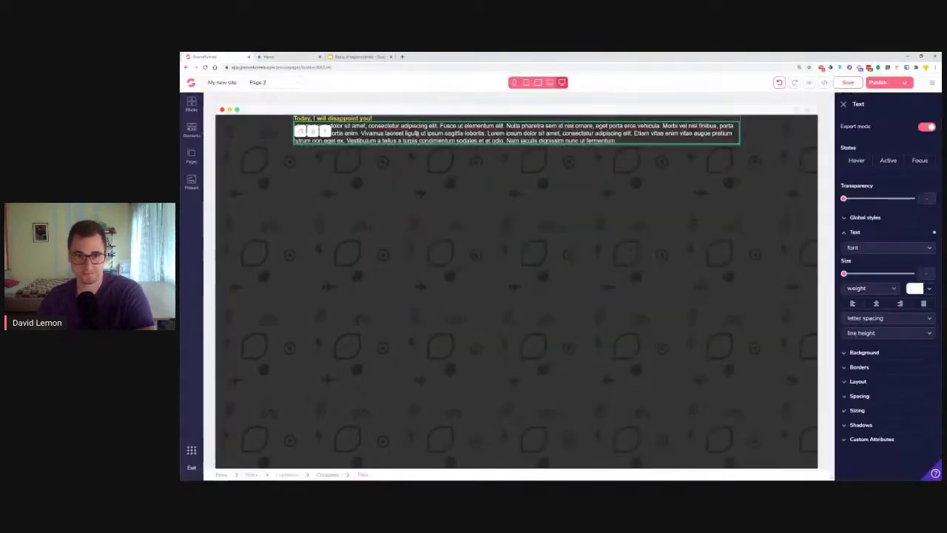
key("ctrl+a")
key("ctrl+v")
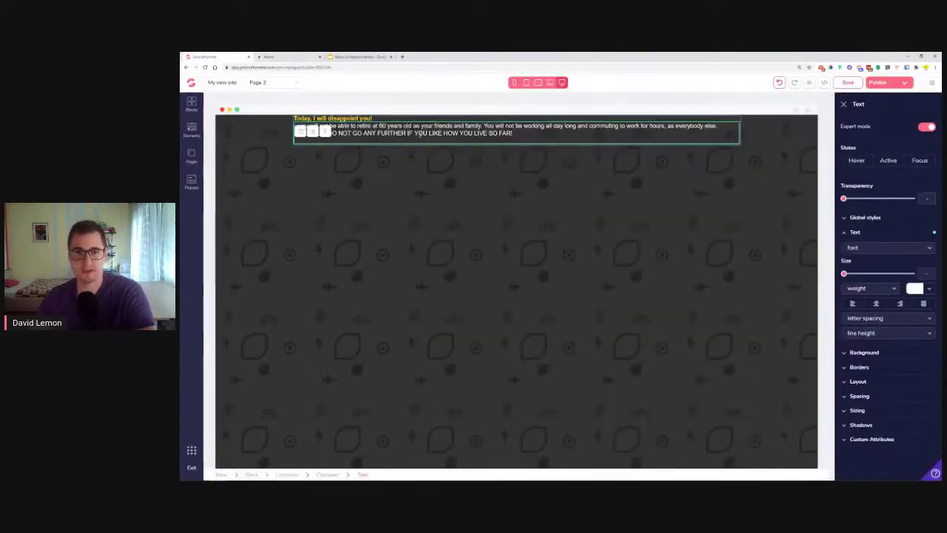
Center-align both the paragraph text and the title.
left_click(877, 304)
left_click(333, 119)
left_click(878, 304)
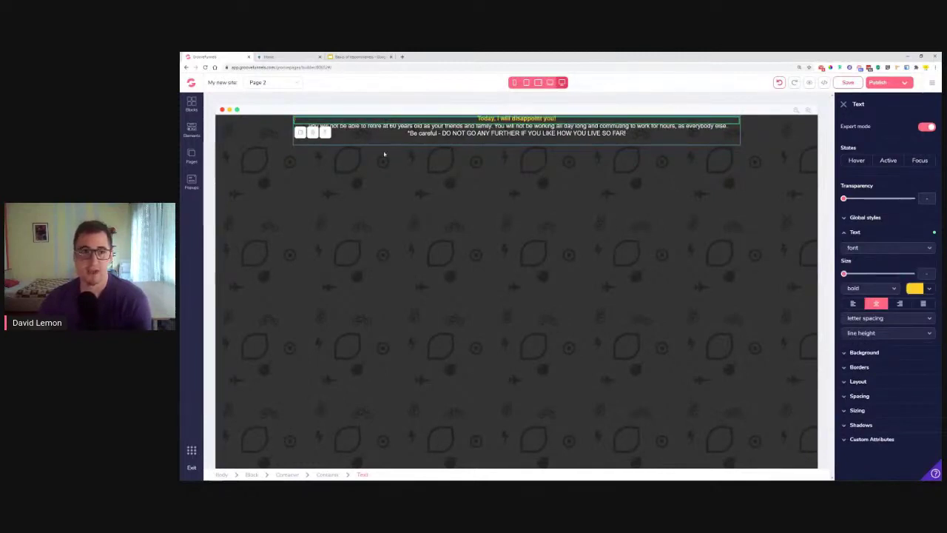
Set the top padding of the outer container around the texts to 16rem.
left_click(323, 475)
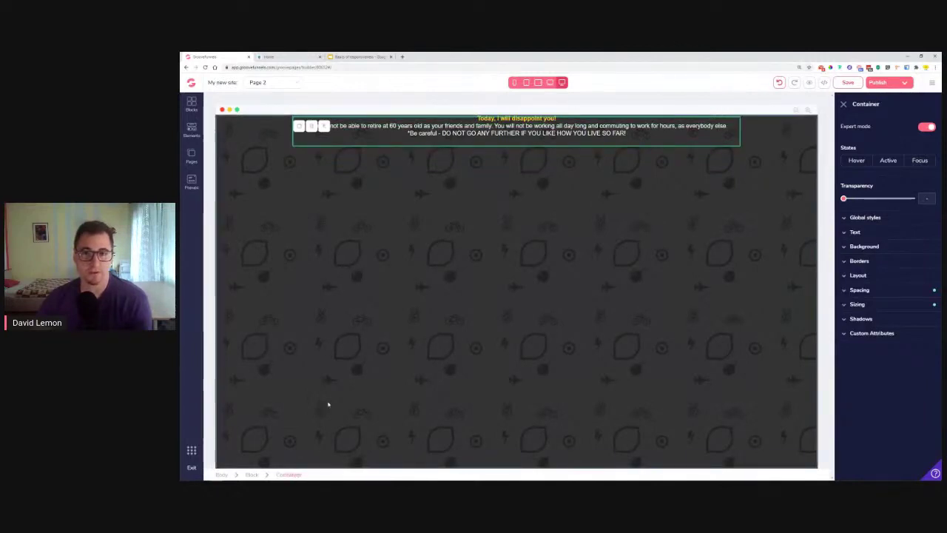
left_click(866, 290)
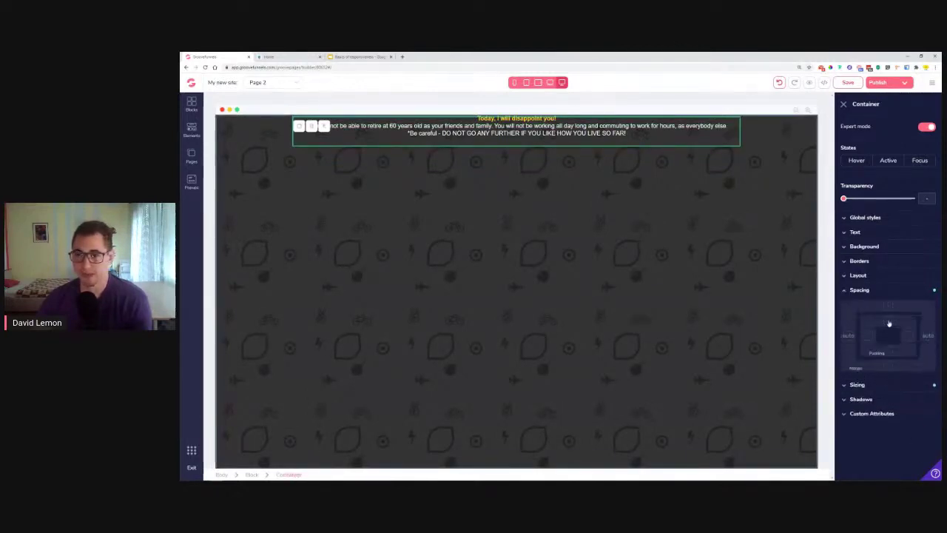
left_click(889, 322)
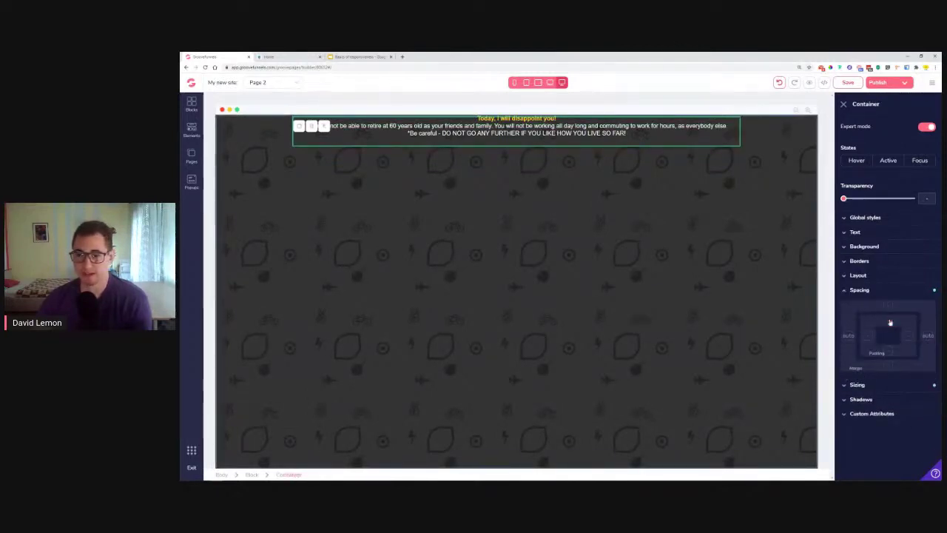
left_click_drag(849, 382, 913, 402)
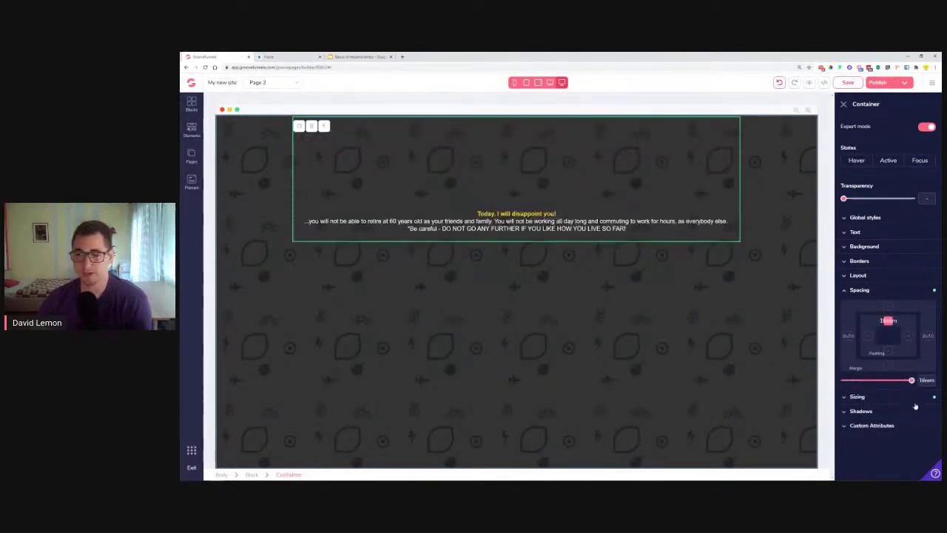
Set the title's text size to 6rem and select the paragraph below it.
left_click(600, 231)
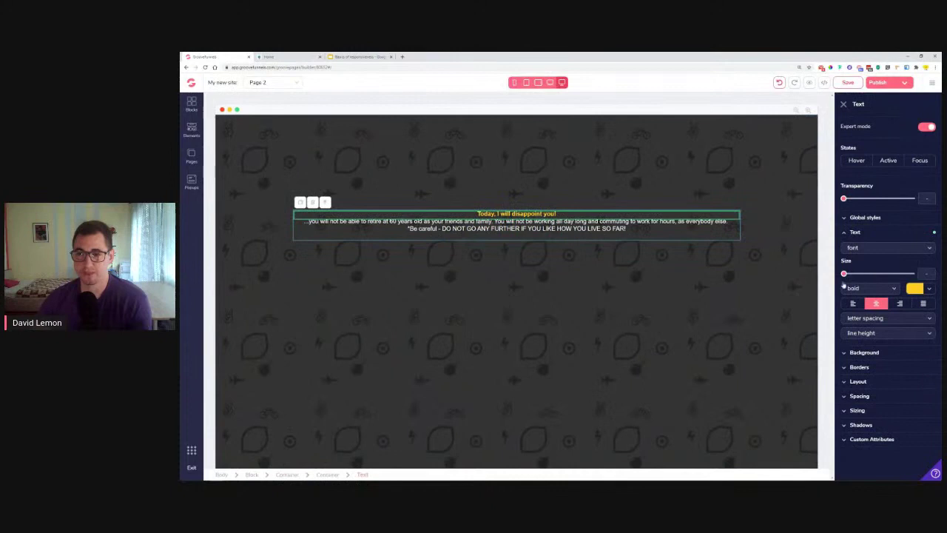
left_click_drag(845, 275, 906, 274)
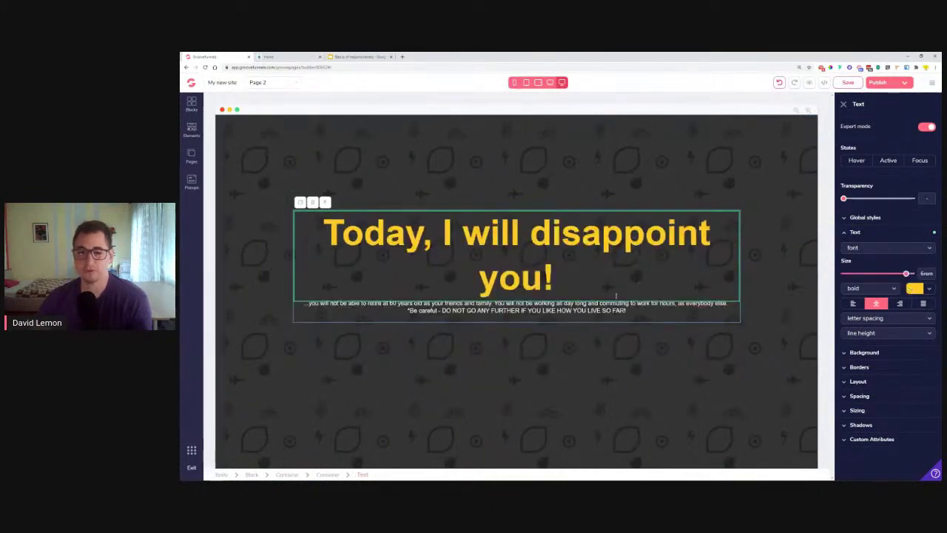
left_click(493, 317)
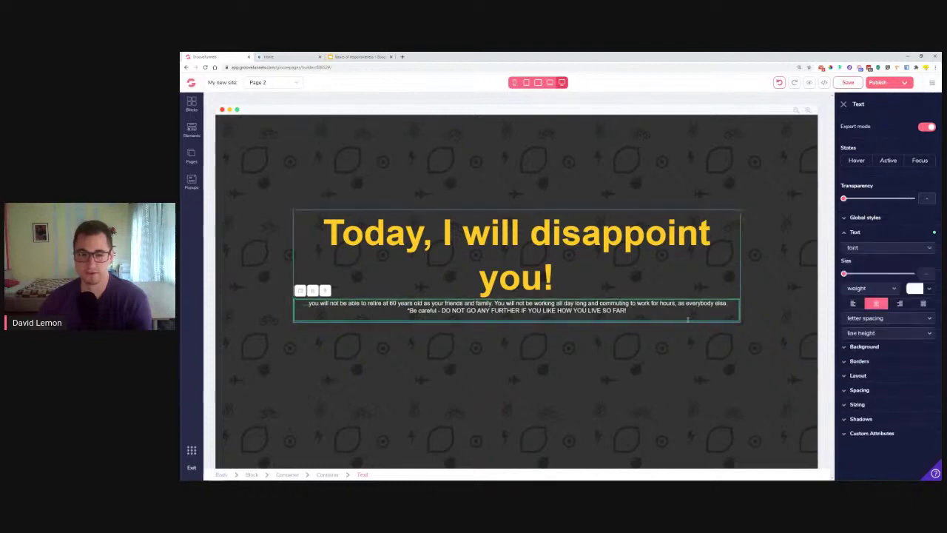
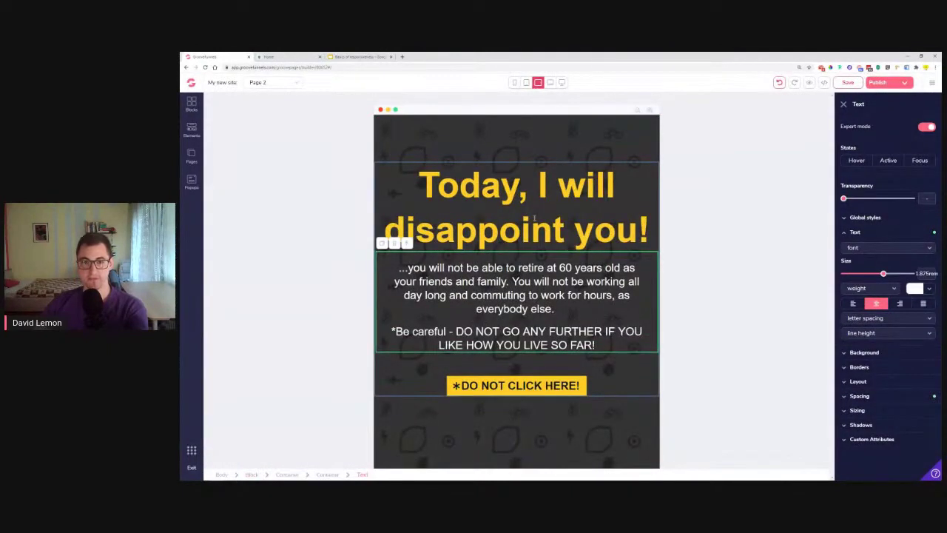
Set the title's text size to 4.5rem in the landscape tablet layout and return to the desktop layout.
left_click(543, 170)
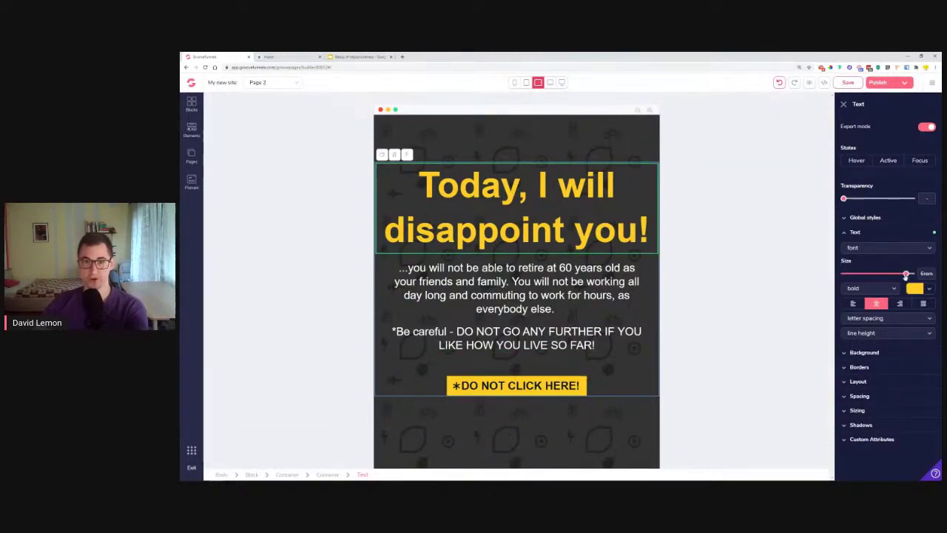
left_click_drag(906, 275, 902, 276)
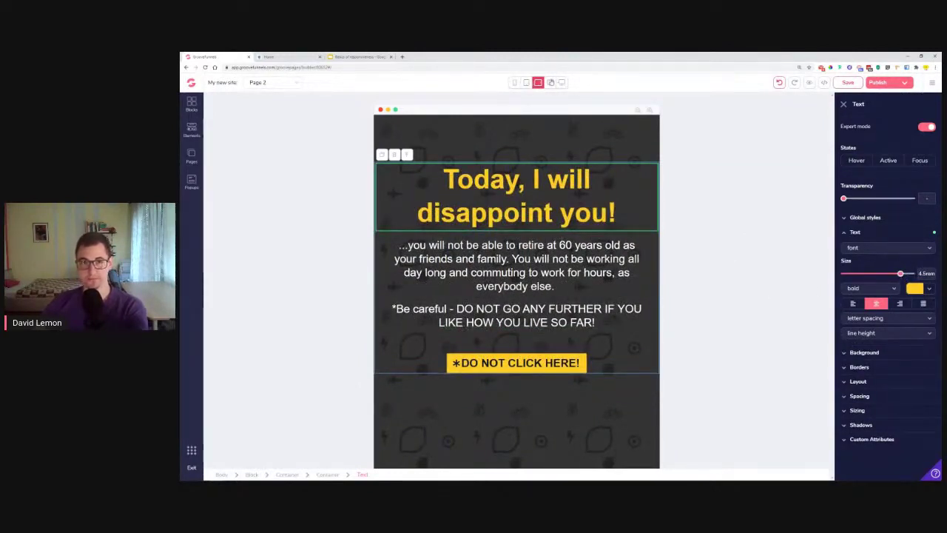
left_click(550, 82)
left_click(562, 82)
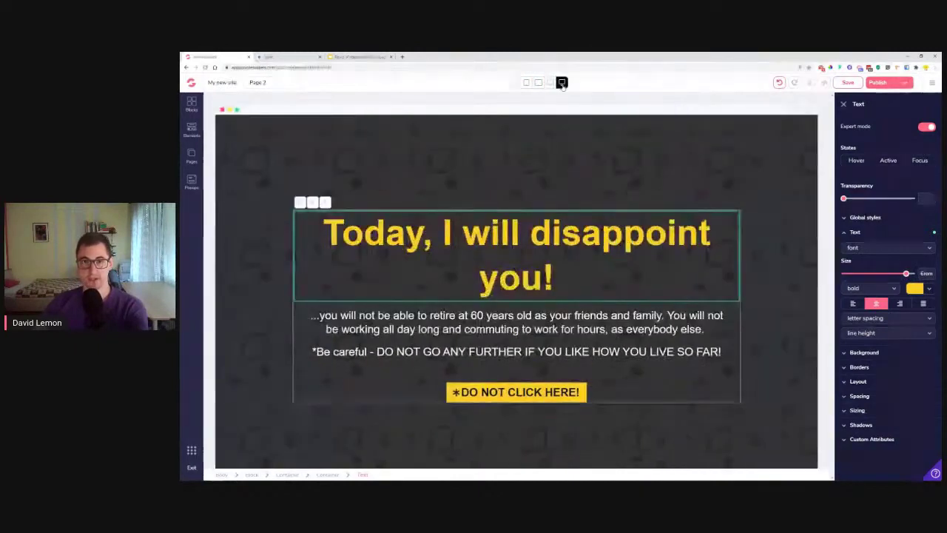
Save and preview the page, and resize the browser window to examine how the title and paragraphs wrap at narrower widths.
left_click(570, 134)
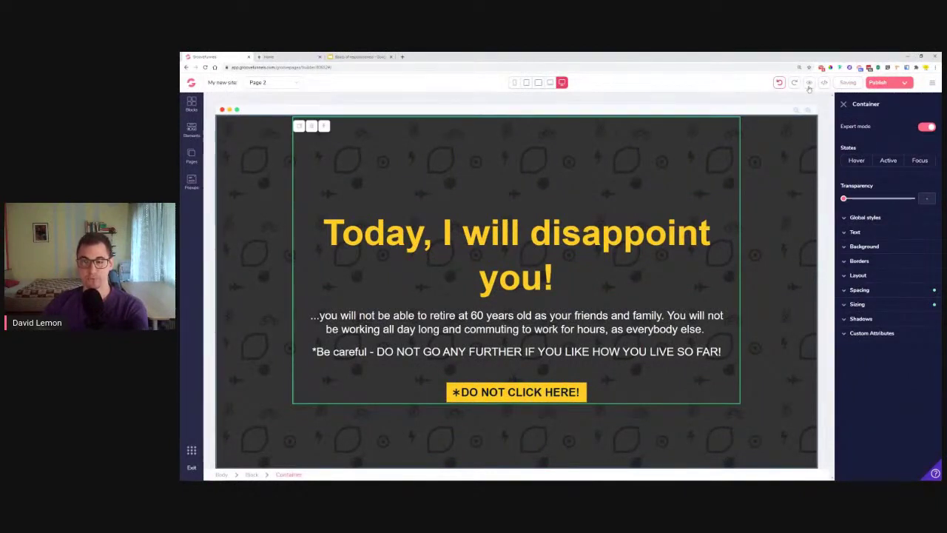
left_click(809, 83)
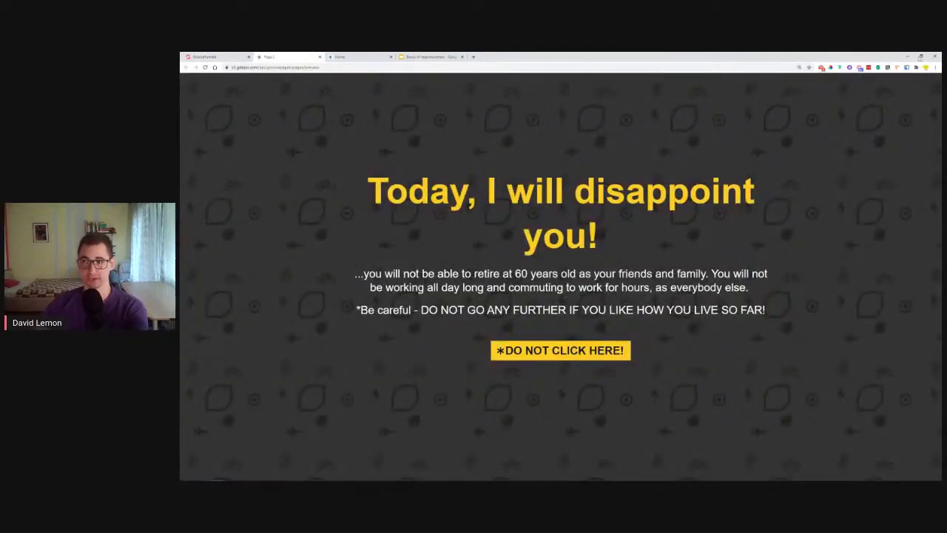
left_click(922, 57)
left_click_drag(831, 221, 595, 219)
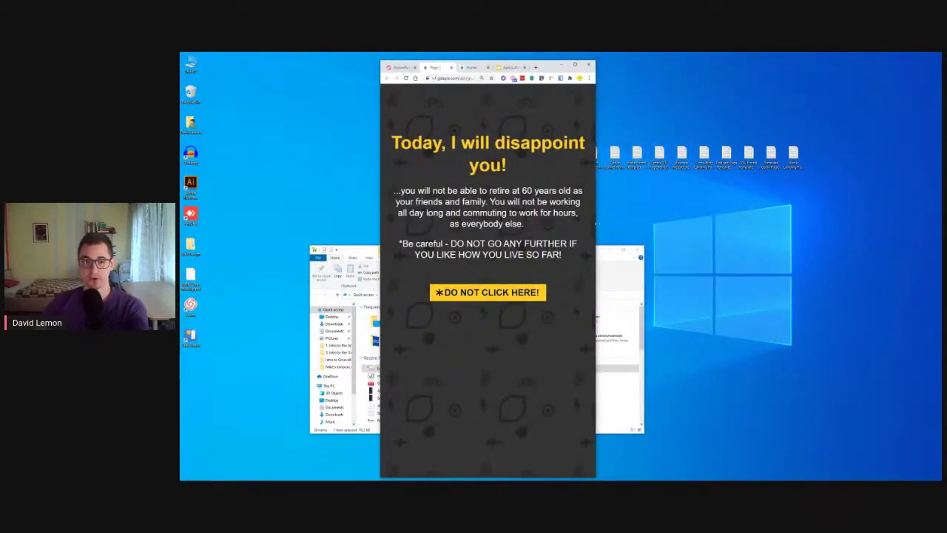
left_click_drag(596, 228, 554, 233)
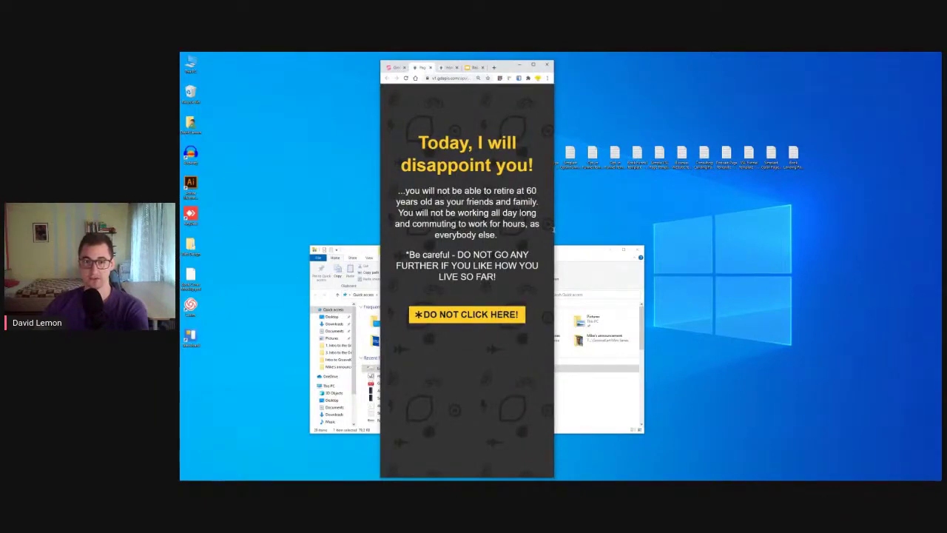
left_click_drag(552, 231, 617, 239)
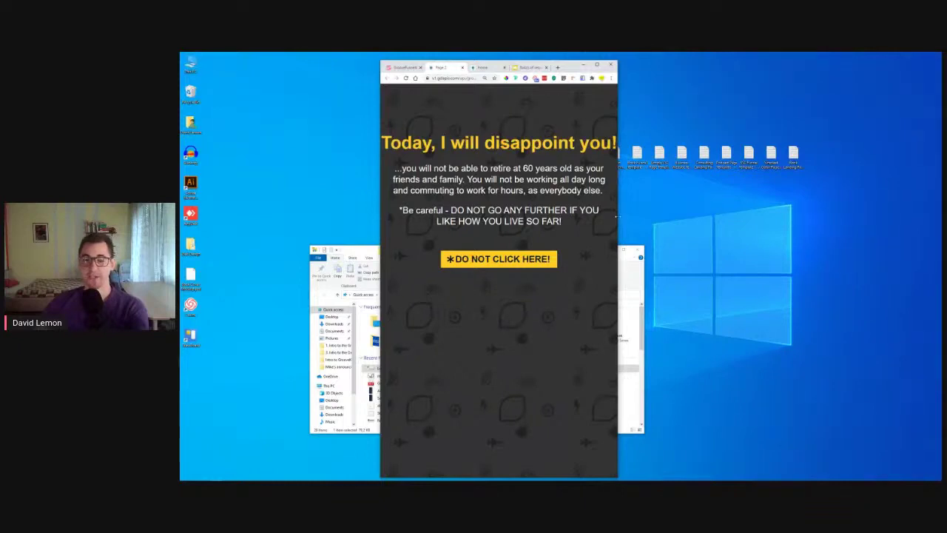
mouse_move(616, 216)
left_mouse_down()
mouse_move(627, 216)
mouse_move(586, 215)
mouse_move(618, 222)
left_mouse_up()
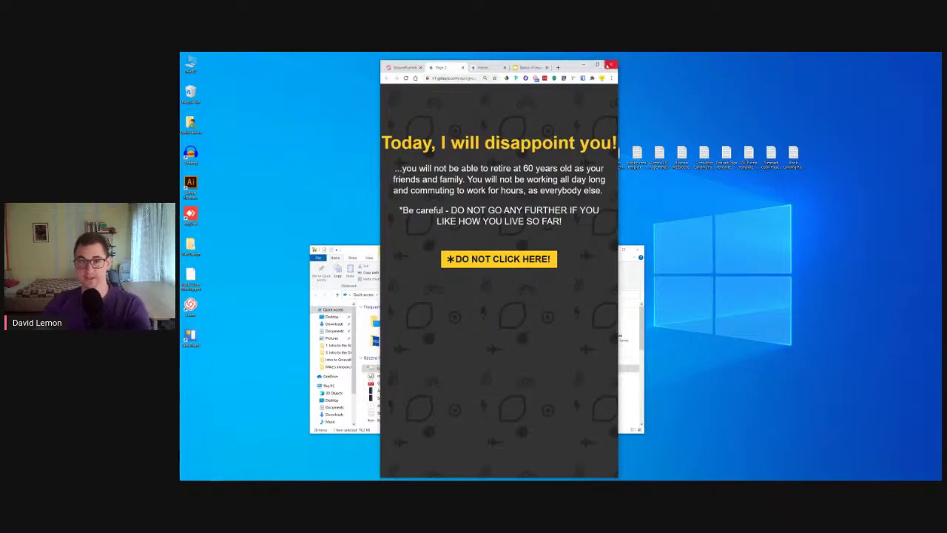
left_click(598, 66)
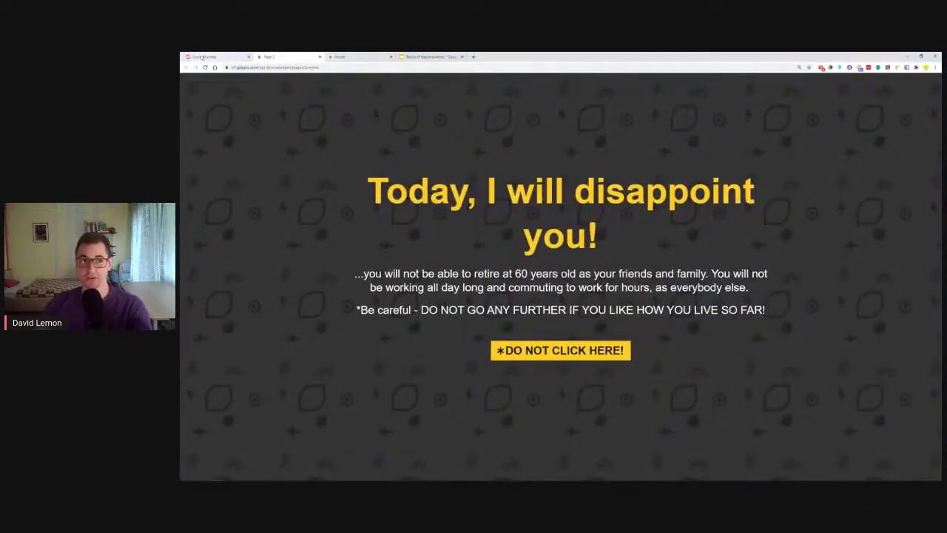
Back in the page editor, set the title's left and right padding to 2.5rem in the landscape tablet layout.
left_click(215, 56)
left_click(538, 82)
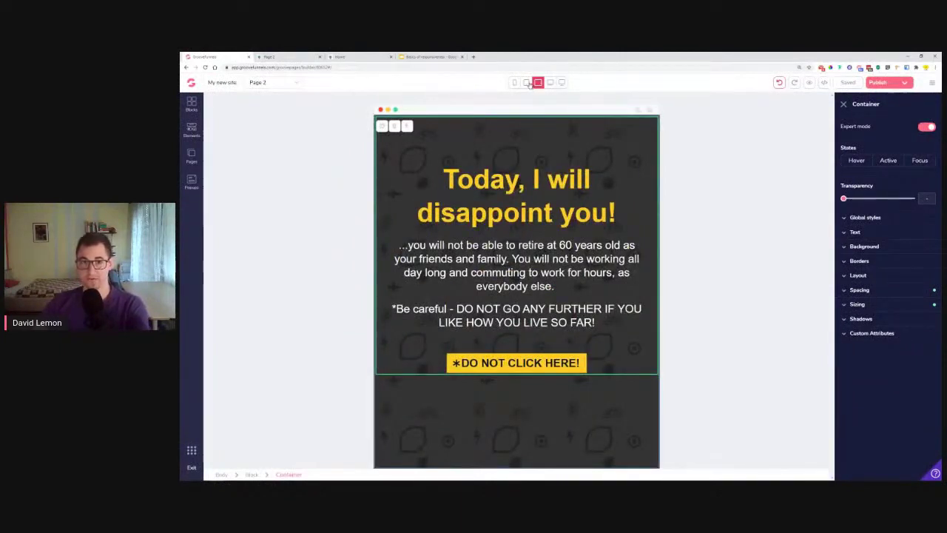
left_click(526, 82)
left_click(538, 82)
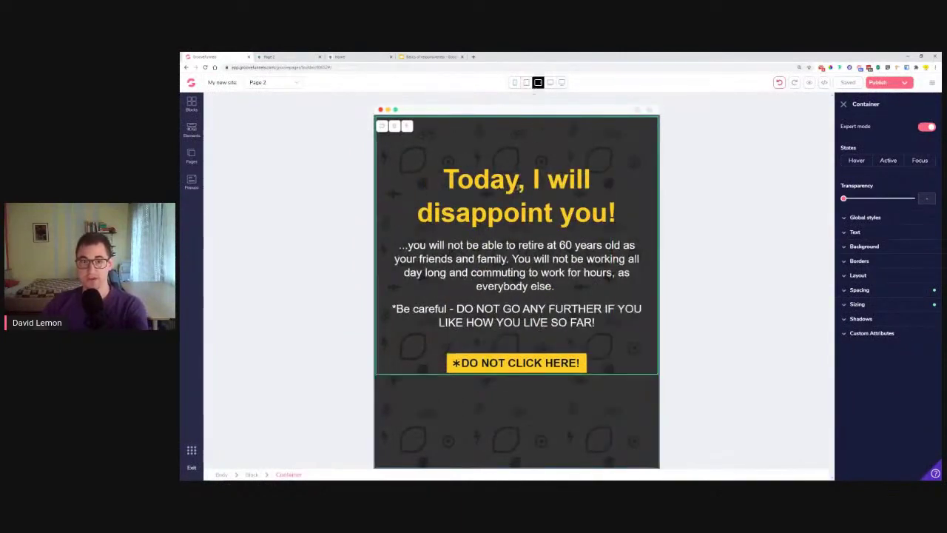
left_click(504, 210)
left_click(859, 397)
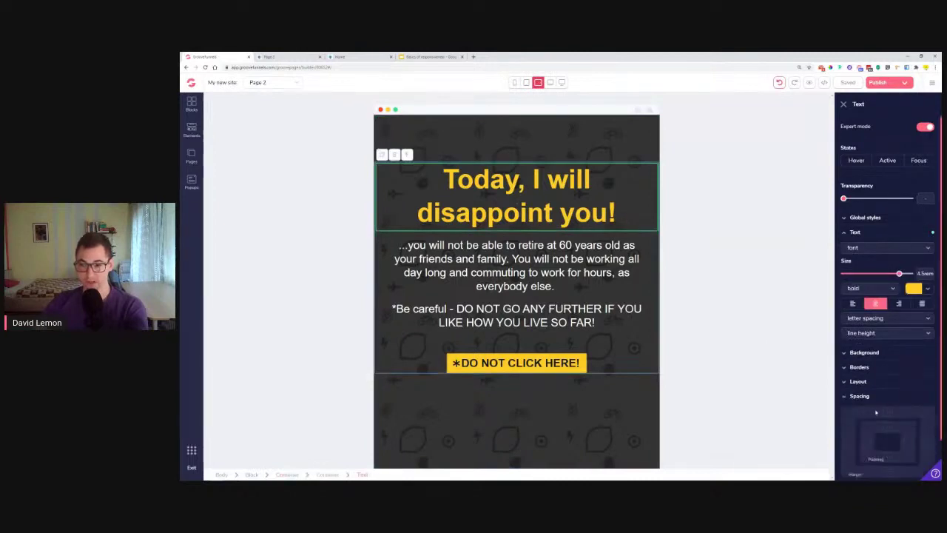
left_click(910, 445)
scroll(888, 429, "down", 1)
left_click_drag(844, 428, 881, 437)
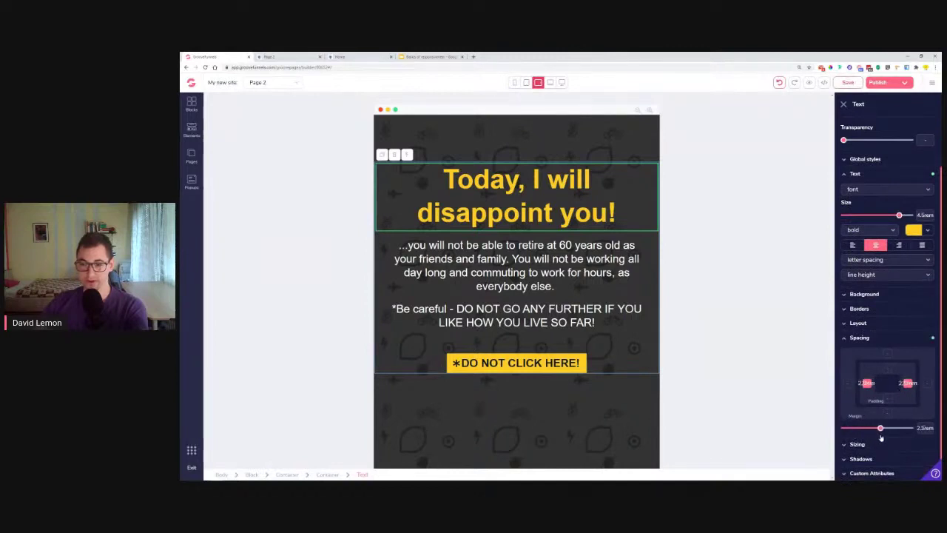
Set the title's left and right padding to 2.5rem in the portrait tablet layout and save the page.
left_click(526, 82)
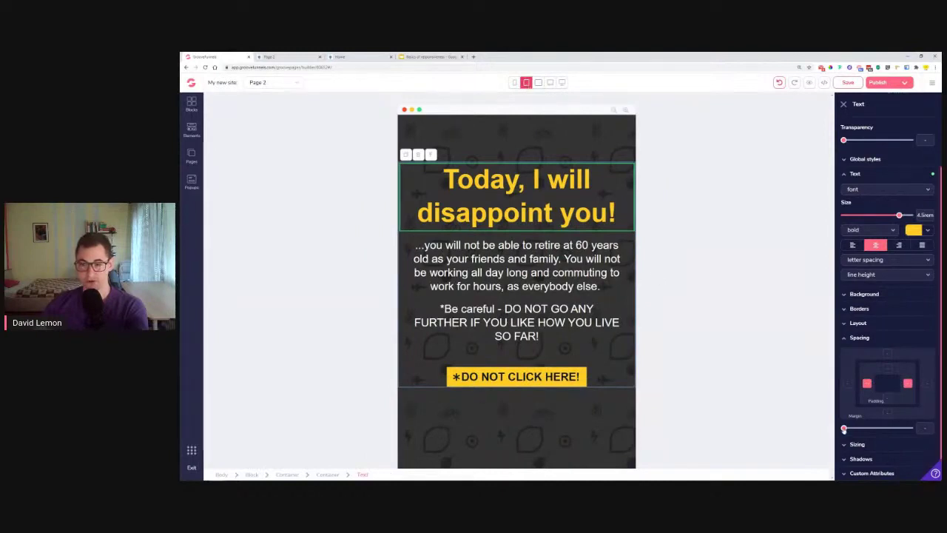
left_click_drag(845, 429, 883, 436)
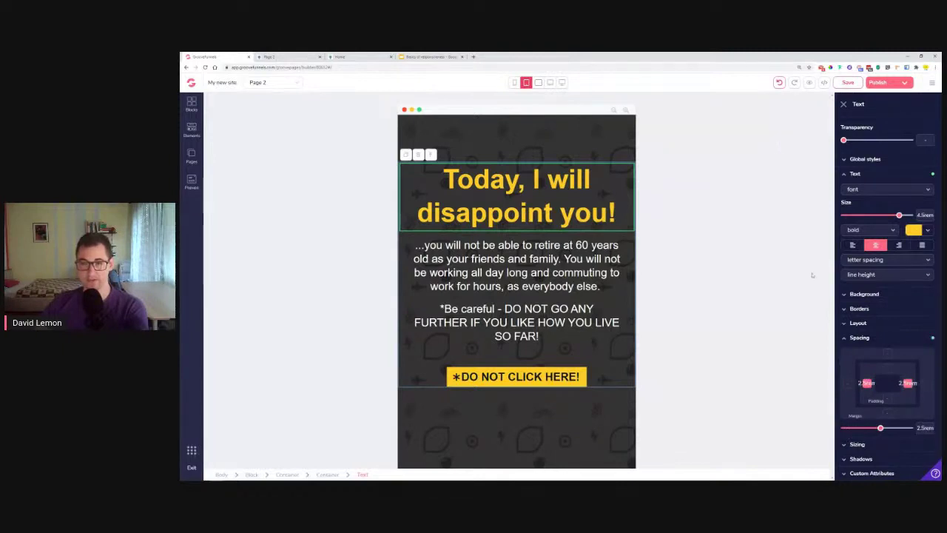
left_click(848, 83)
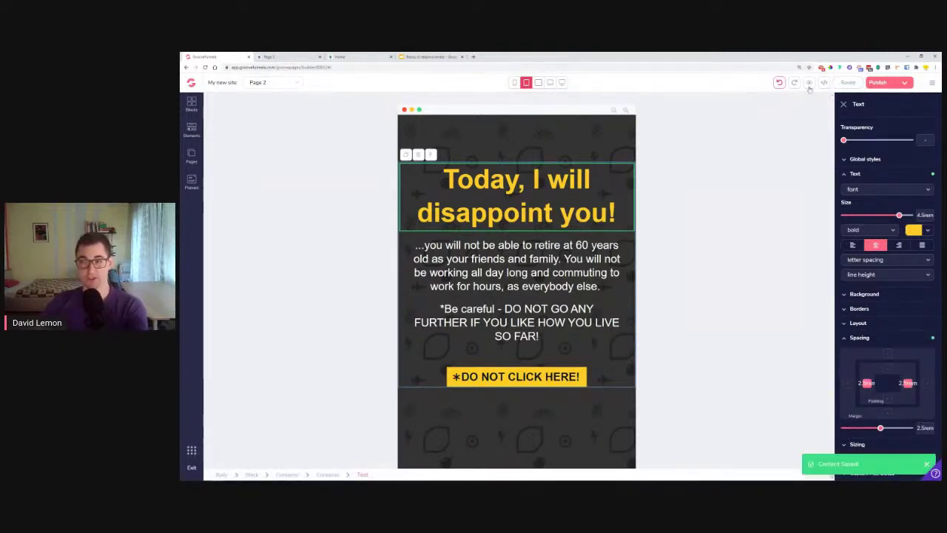
Close the old preview pages, open a fresh preview and resize the browser window to check the title's side spacing.
left_click(319, 56)
left_click(317, 56)
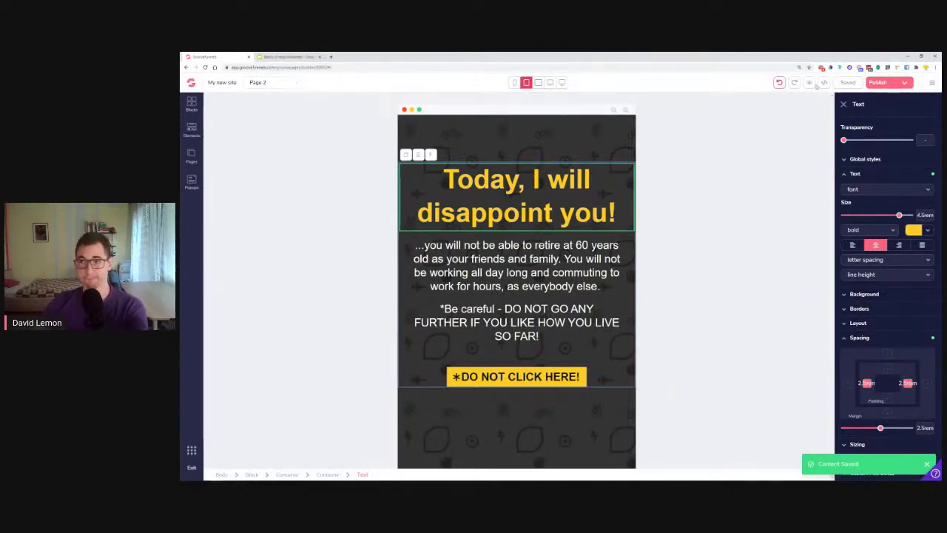
left_click(809, 82)
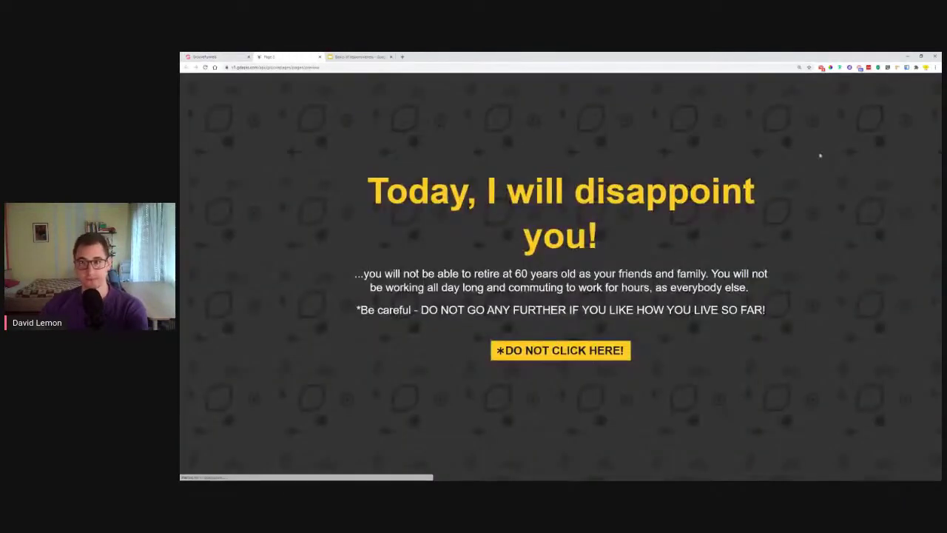
left_click(922, 56)
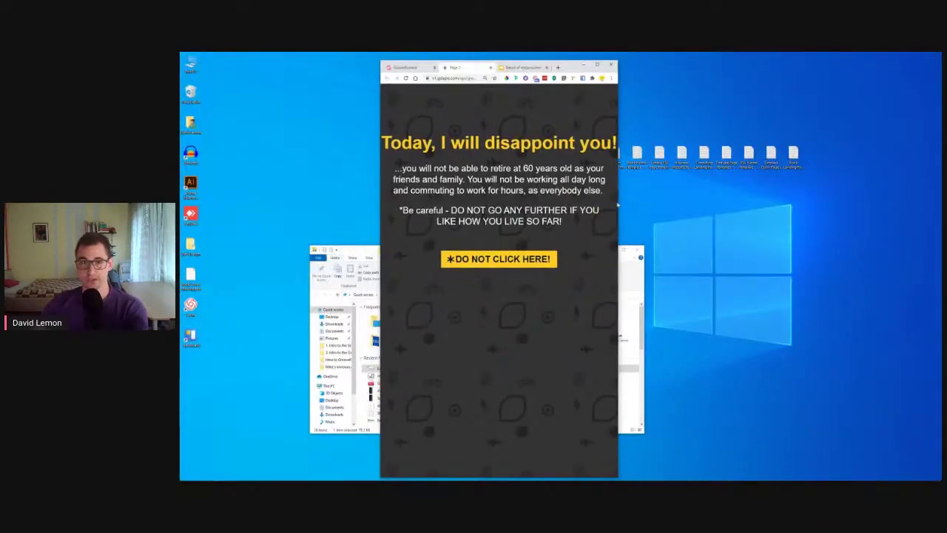
mouse_move(617, 205)
left_mouse_down()
mouse_move(772, 207)
mouse_move(611, 205)
left_mouse_up()
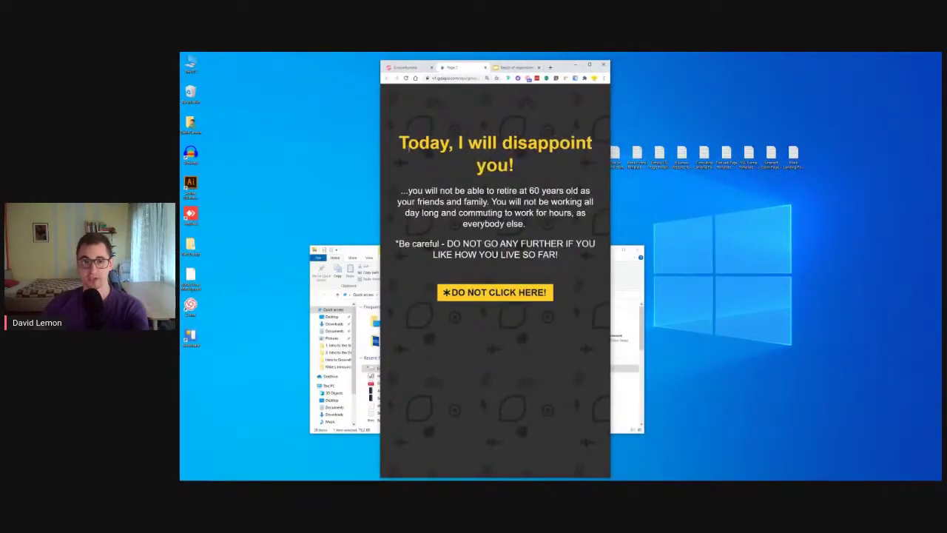
left_click_drag(611, 223, 866, 244)
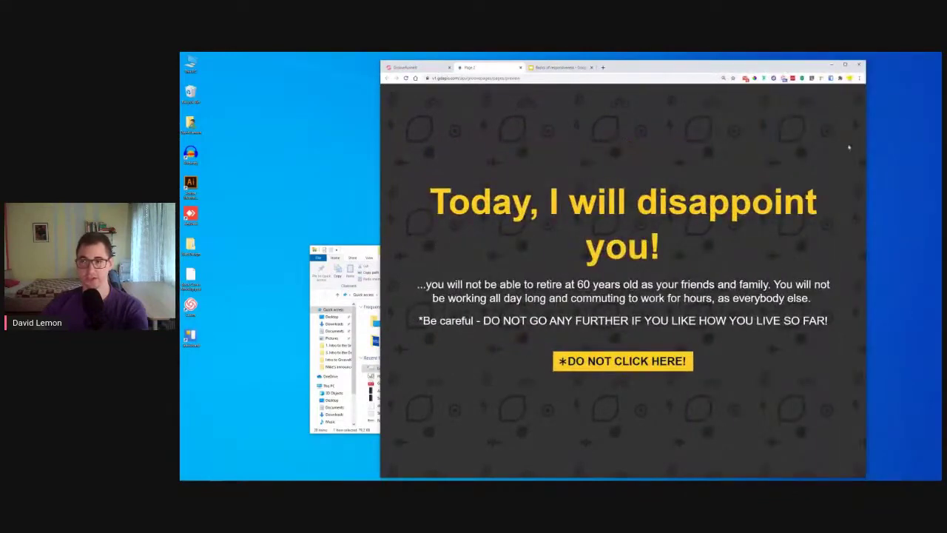
left_click(846, 66)
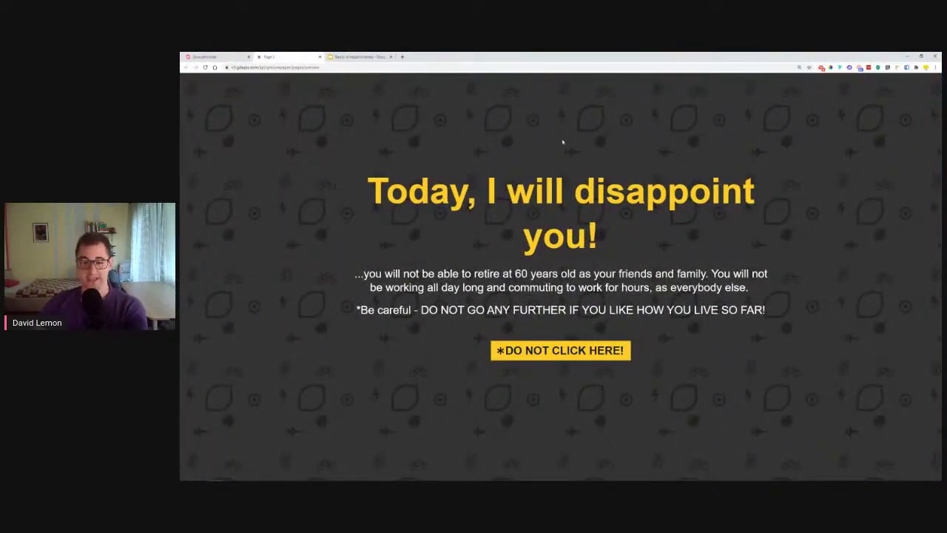
Back in the page editor, insert an Image element between the paragraphs and the button in the desktop layout.
left_click(216, 57)
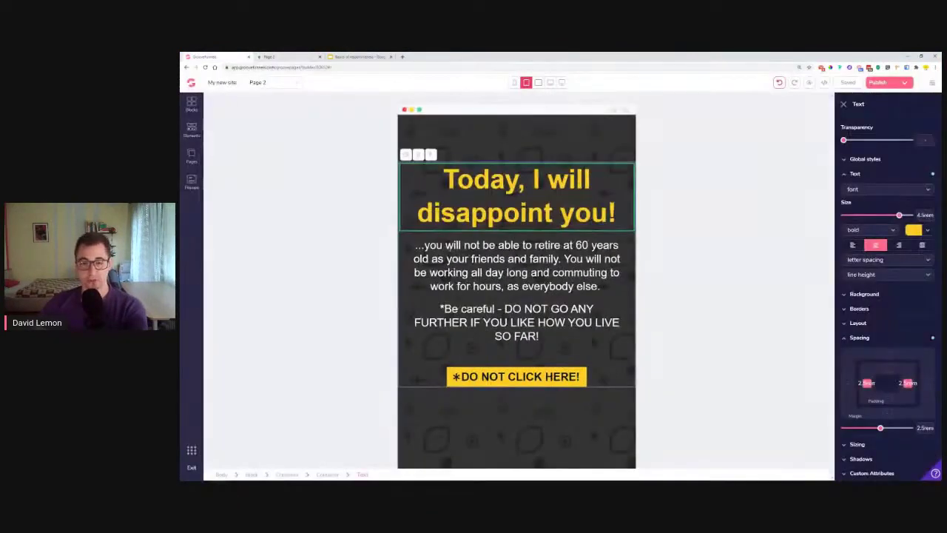
left_click(191, 131)
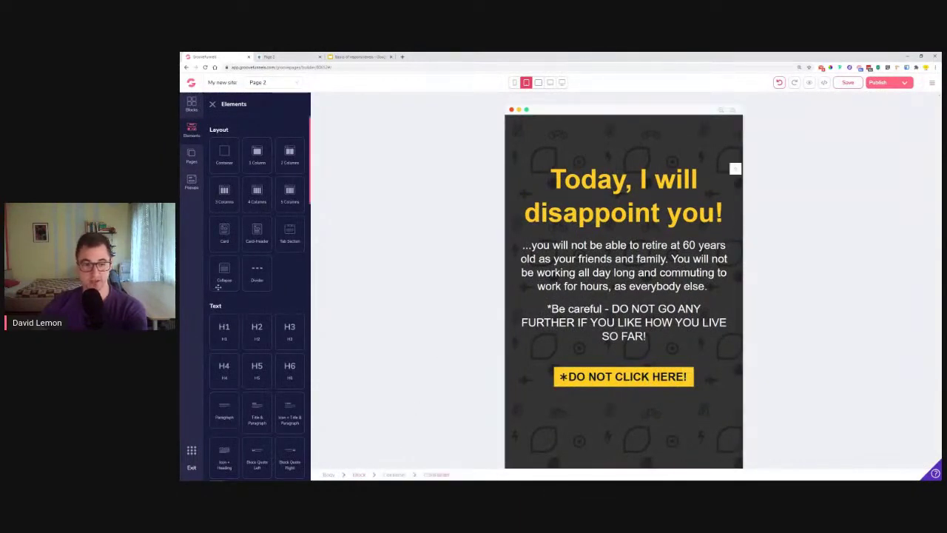
scroll(212, 294, "down", 5)
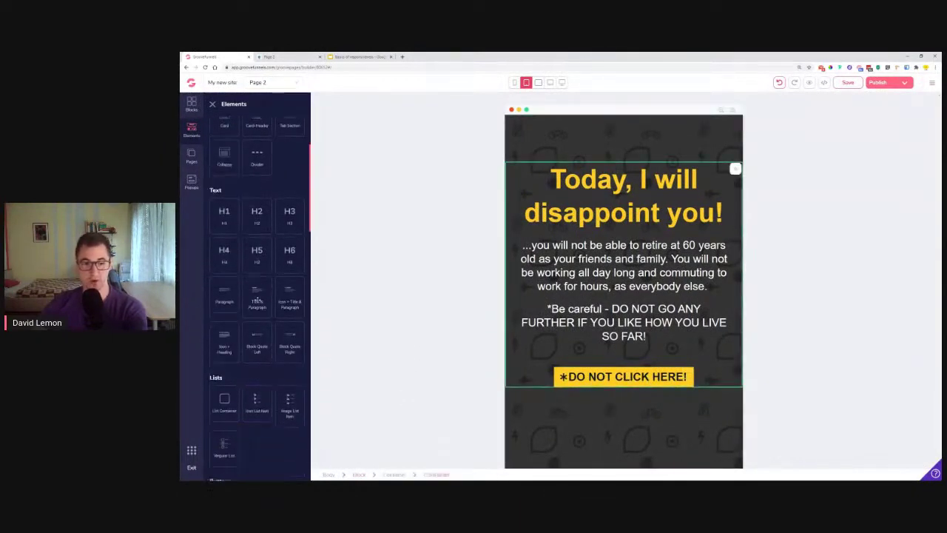
left_click(562, 82)
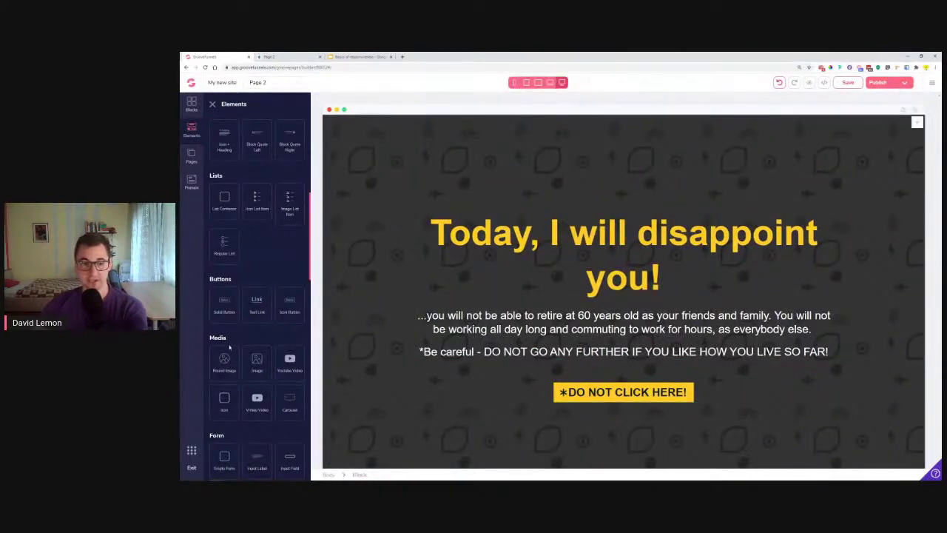
left_click_drag(257, 360, 633, 366)
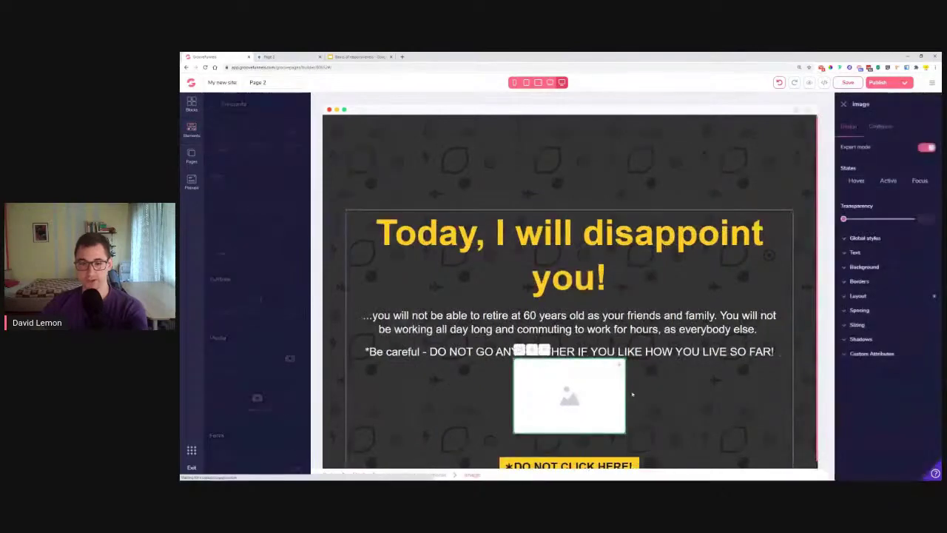
Assign the white Lemon logo from the image library to the new image element and apply the update.
left_click(881, 126)
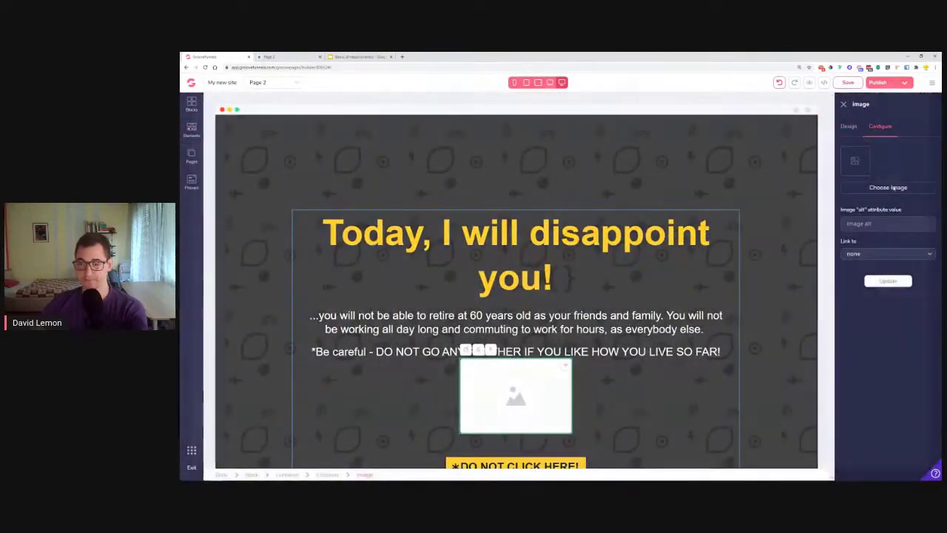
left_click(892, 187)
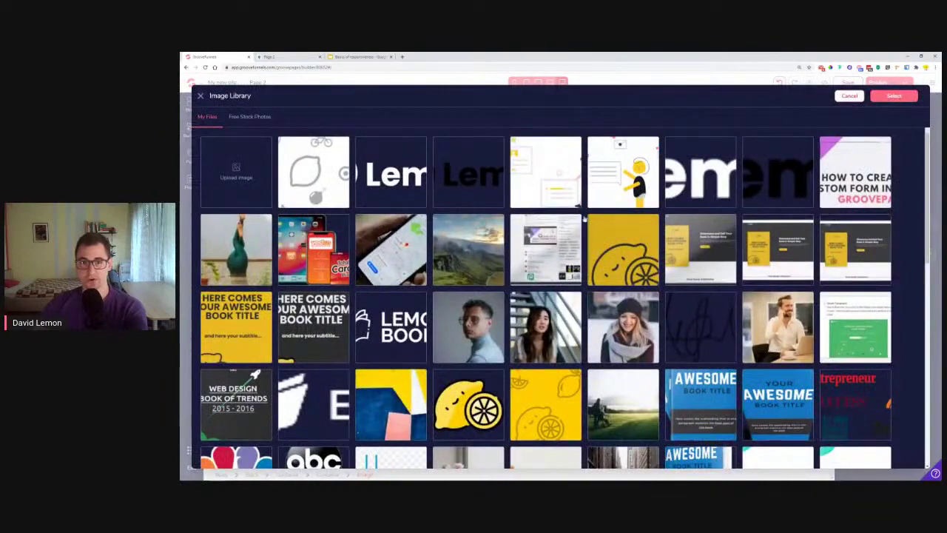
left_click(700, 174)
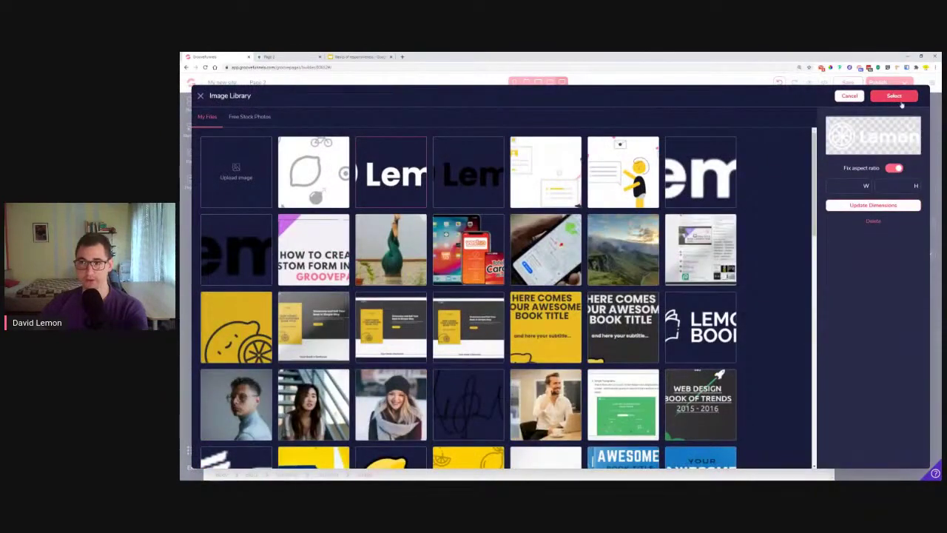
left_click(896, 97)
left_click(890, 283)
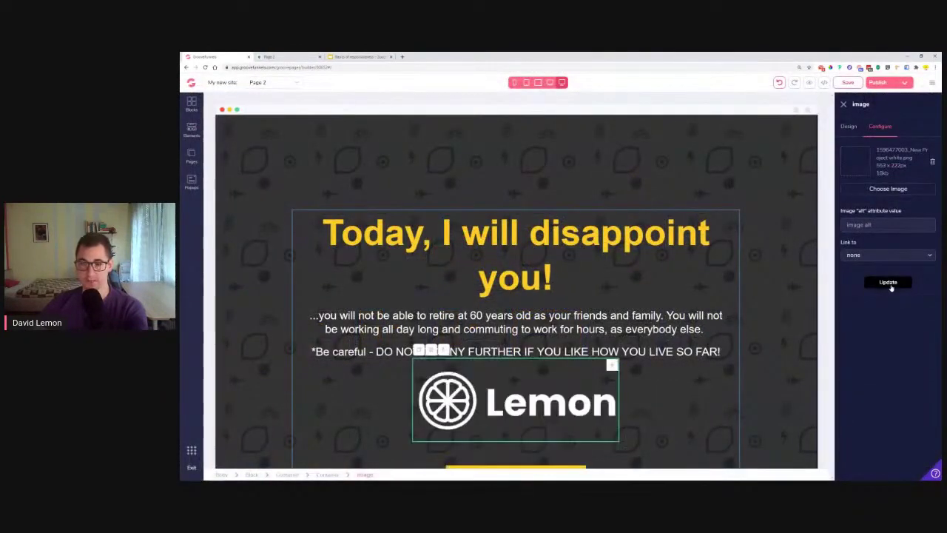
left_click(730, 382)
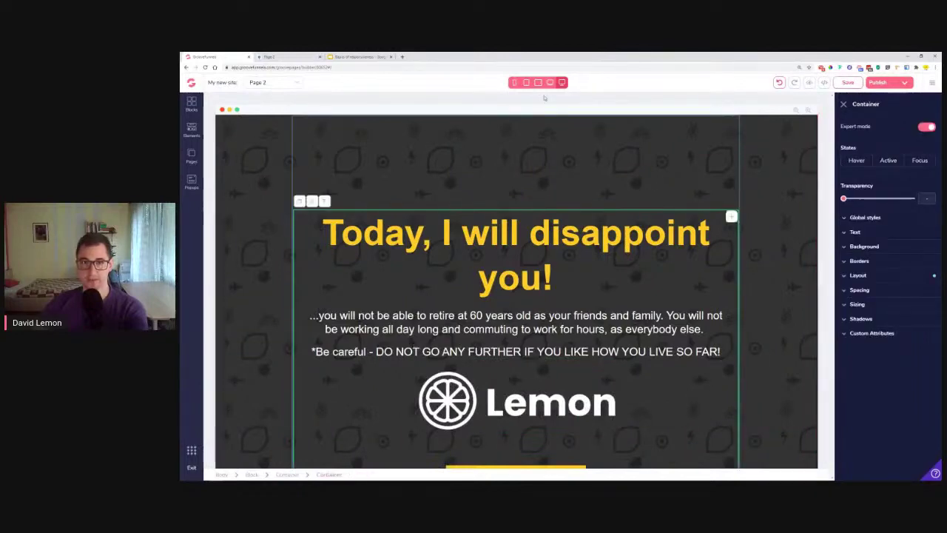
Check how the Lemon logo fits in the laptop, landscape tablet, portrait tablet and phone layouts.
left_click(550, 82)
left_click(538, 82)
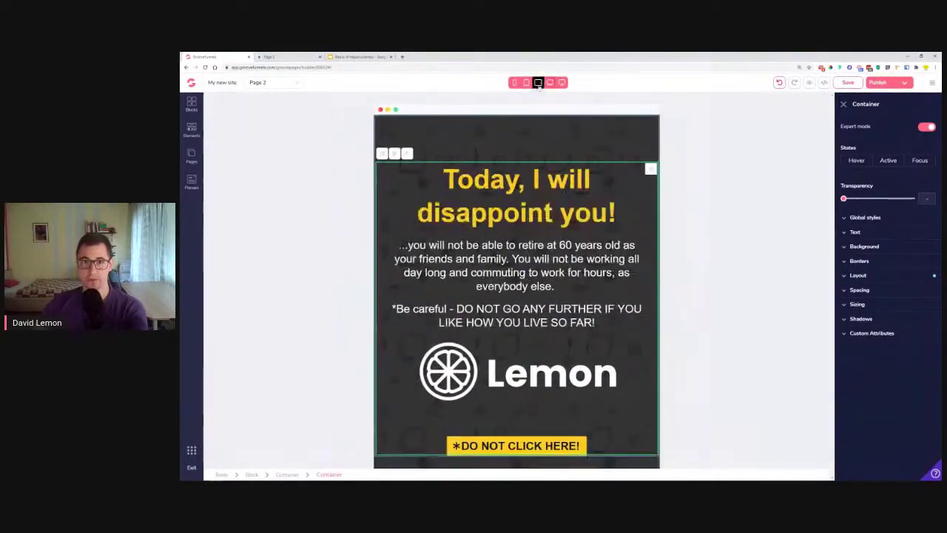
left_click(526, 82)
left_click(515, 83)
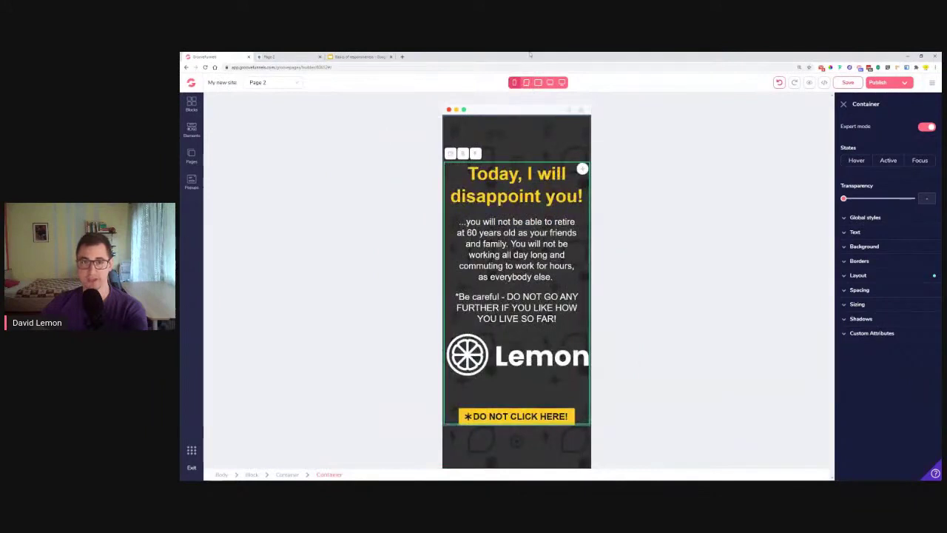
In the desktop layout, make the Lemon logo's height relative to the page and set it to 4rem.
left_click(562, 82)
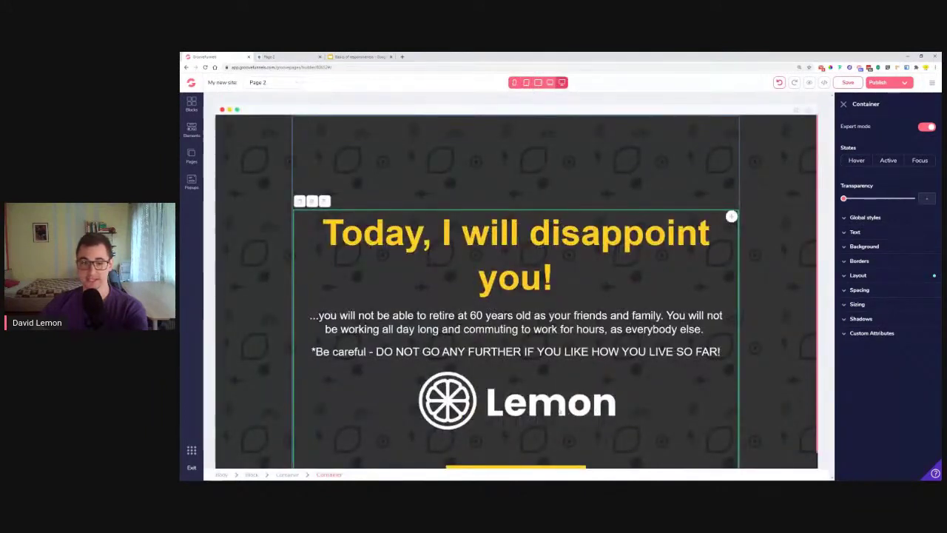
left_click(561, 410)
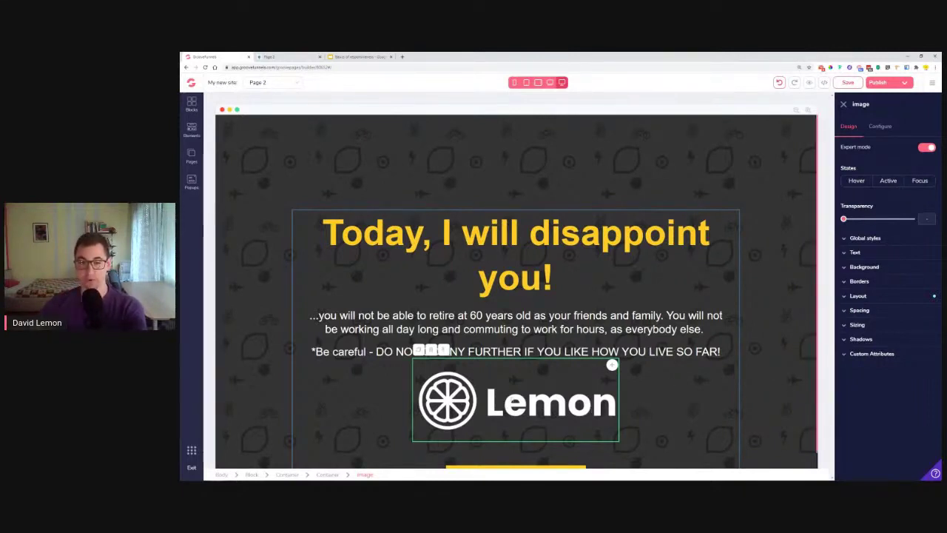
scroll(649, 360, "down", 1)
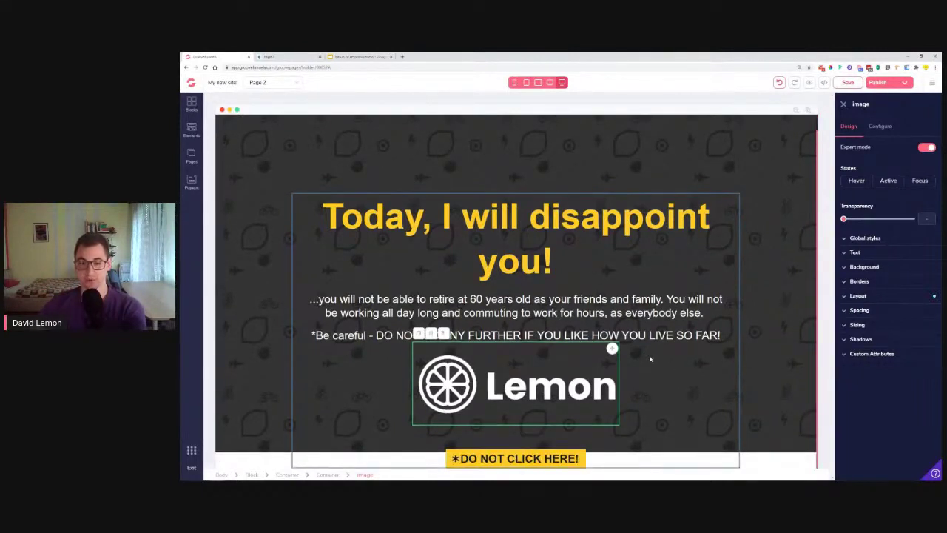
left_click(880, 331)
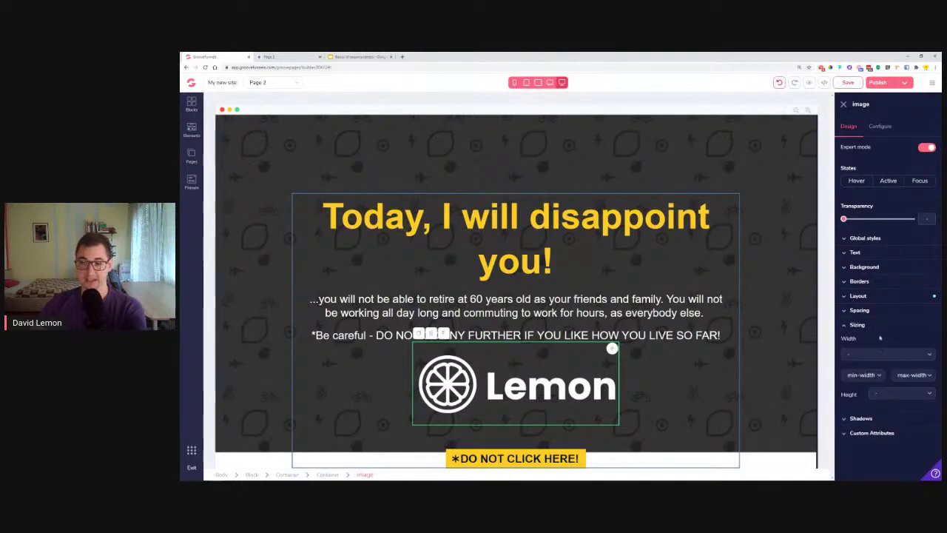
left_click(876, 394)
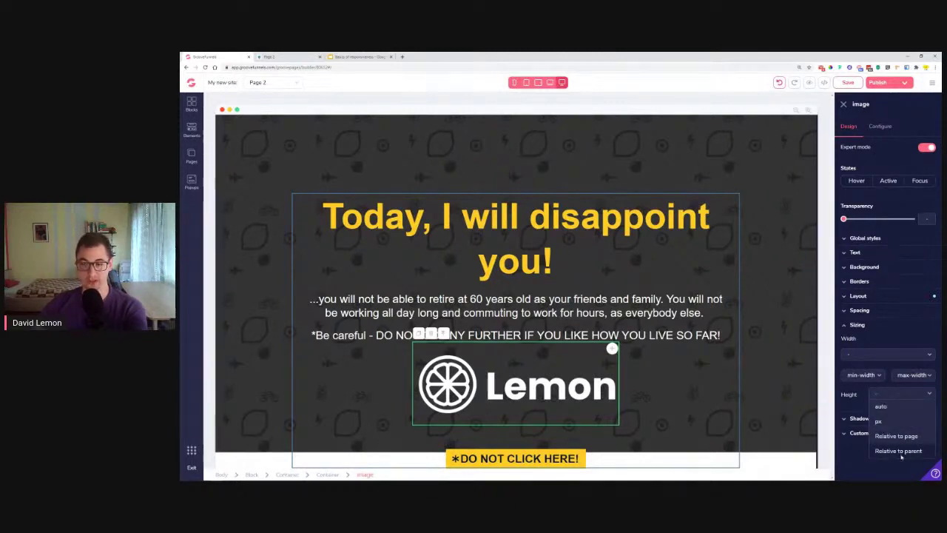
left_click(899, 452)
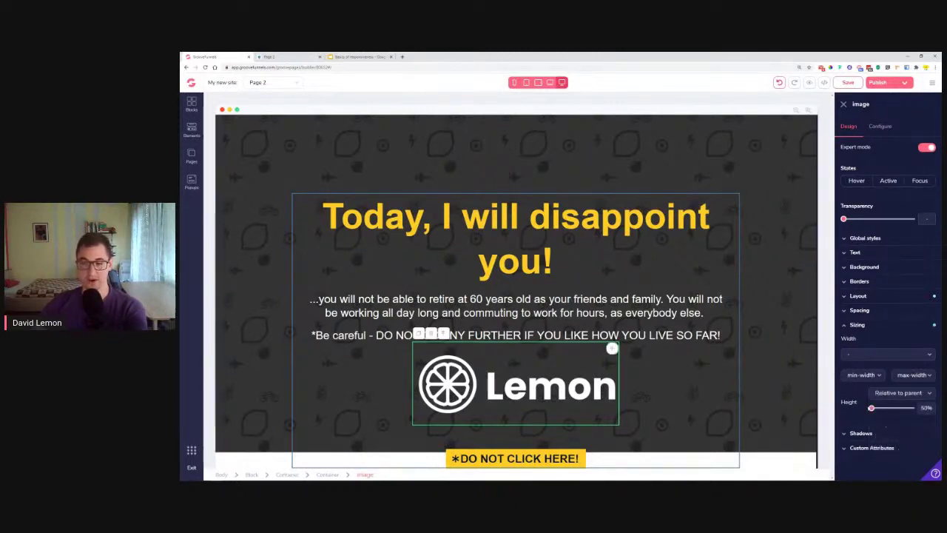
left_click(896, 436)
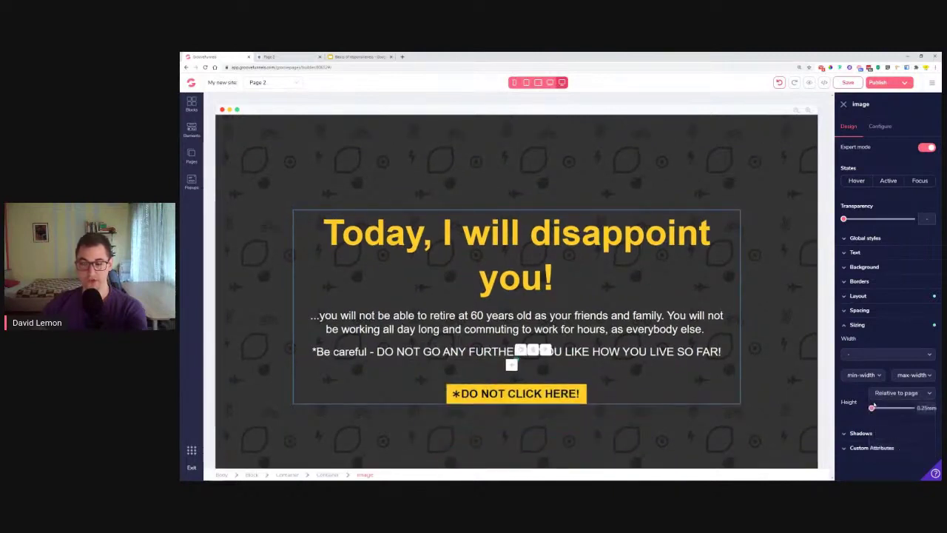
left_click_drag(872, 409, 894, 410)
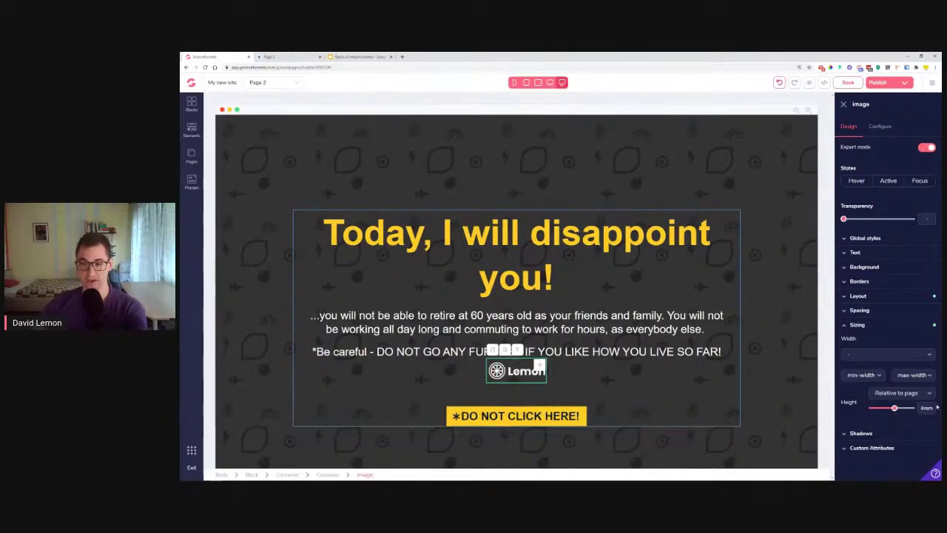
Check how the resized Lemon logo looks in the tablet, phone and laptop layouts, ending back in the desktop layout.
left_click(539, 83)
left_click(539, 83)
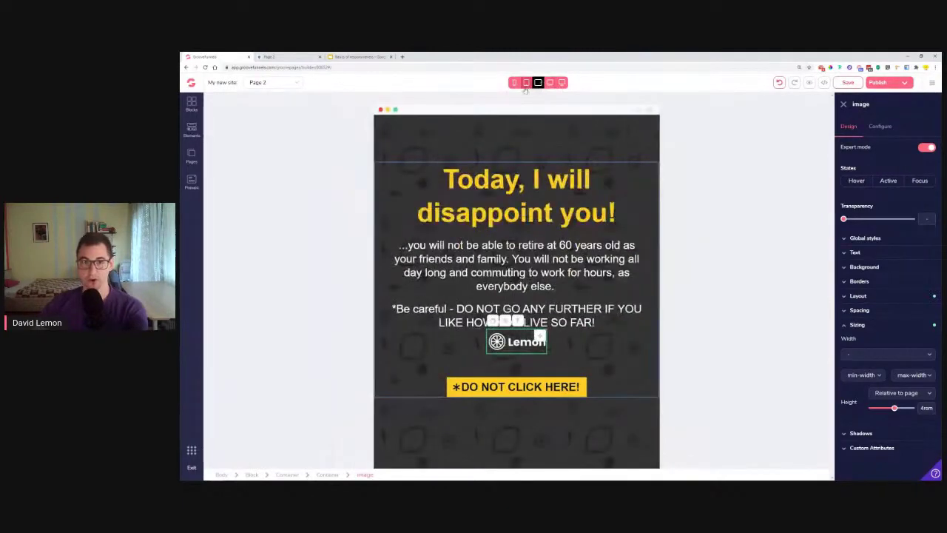
left_click(526, 82)
left_click(516, 83)
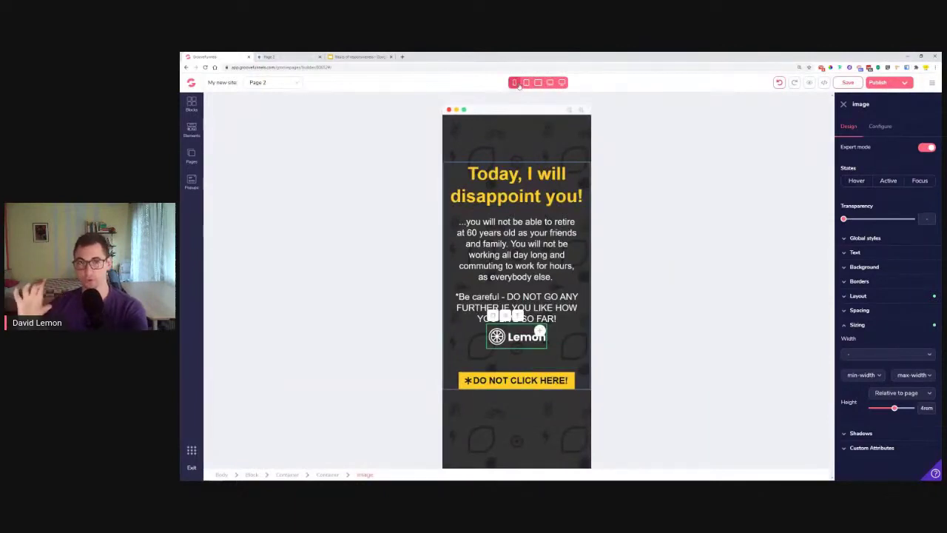
left_click(525, 82)
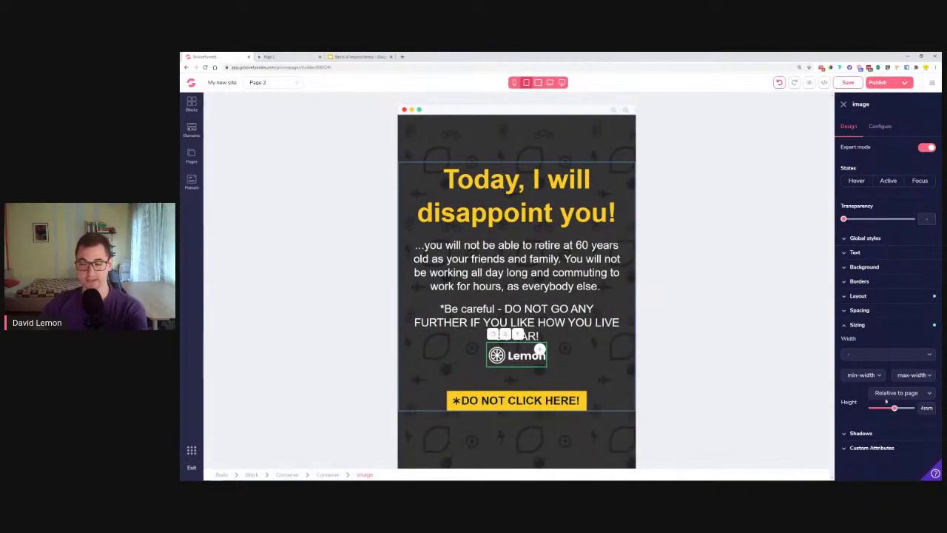
left_click(538, 83)
left_click(550, 82)
left_click(562, 82)
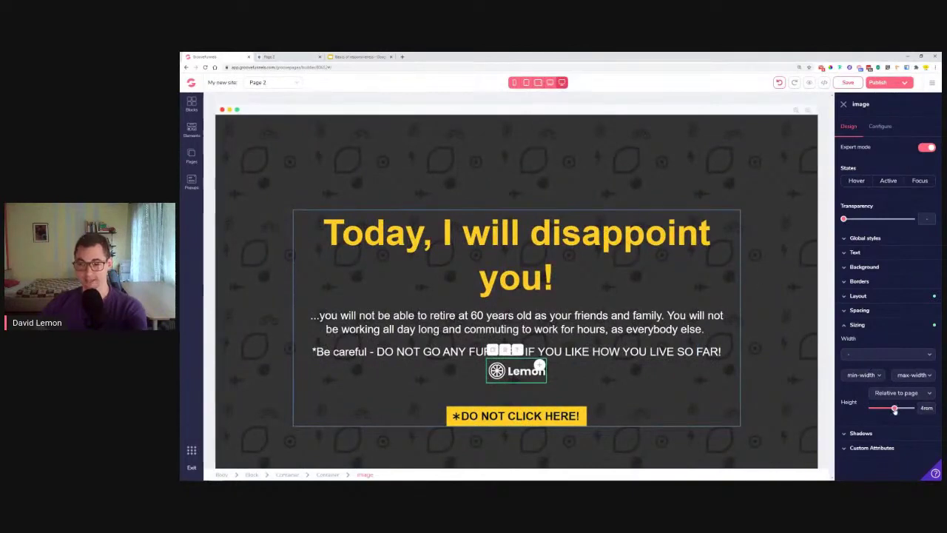
Set the Lemon logo's height to 8rem for all layouts and to 6rem for the laptop layout alone.
left_click_drag(894, 408, 900, 412)
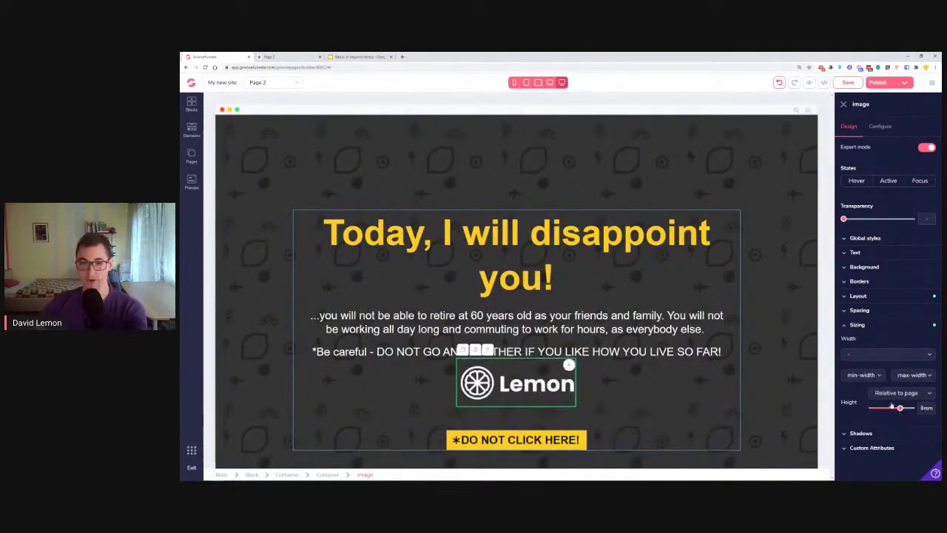
left_click(551, 83)
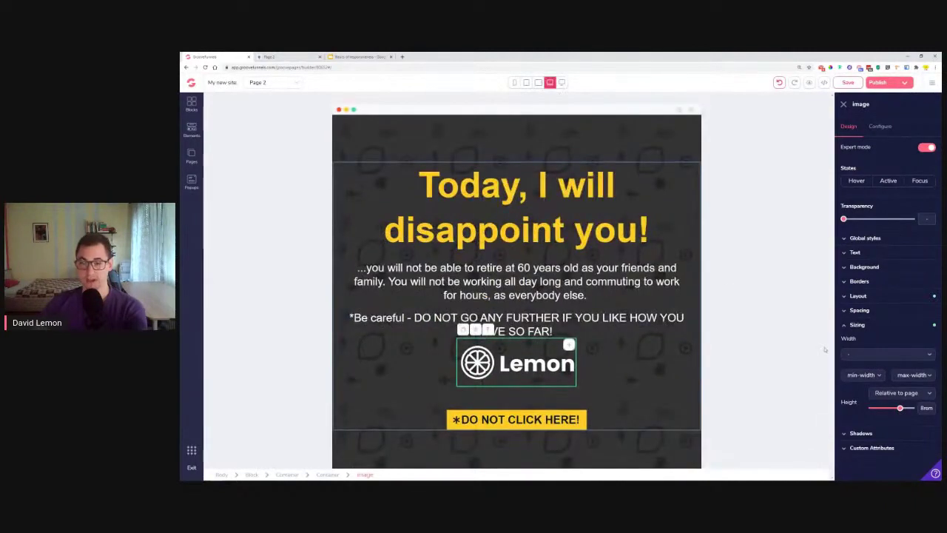
left_click_drag(902, 413, 899, 414)
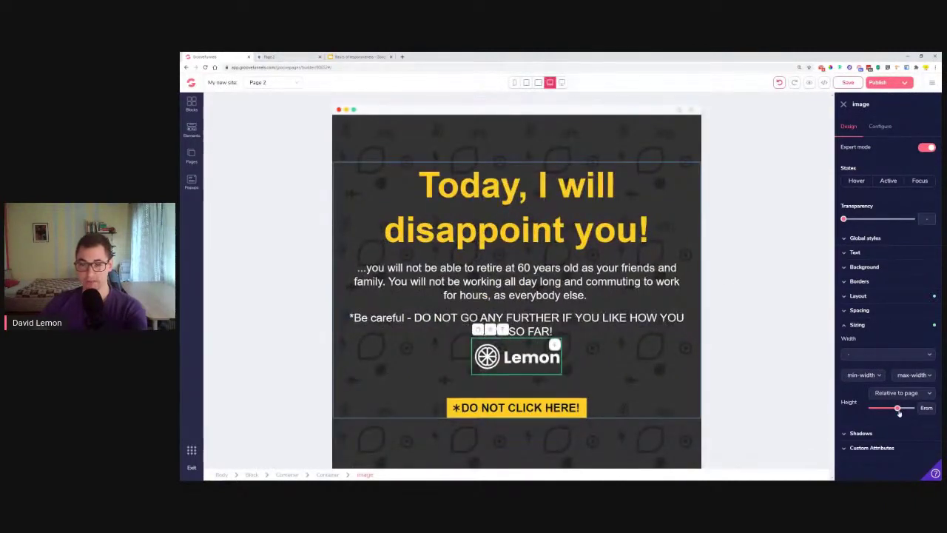
Set the Lemon logo's height to 6rem for the landscape tablet layout only.
left_click(538, 82)
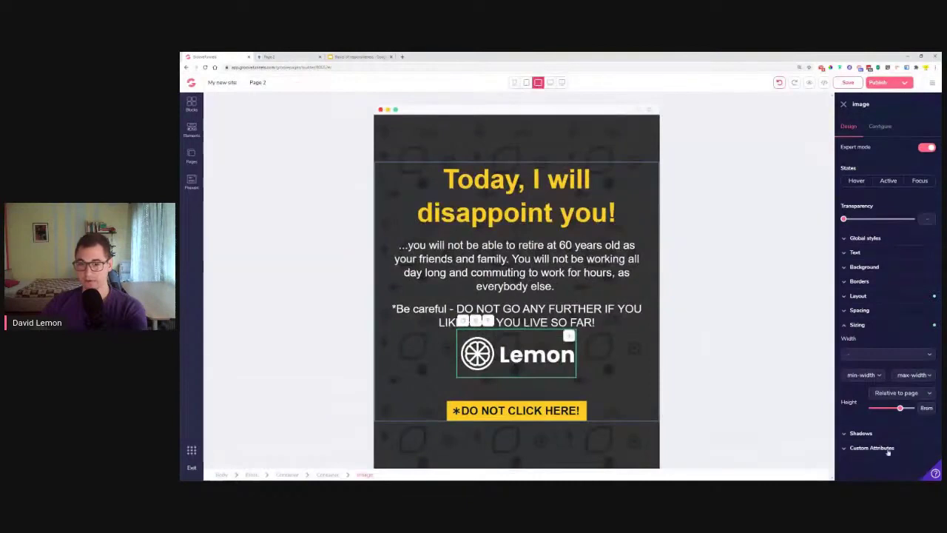
left_click_drag(900, 409, 895, 410)
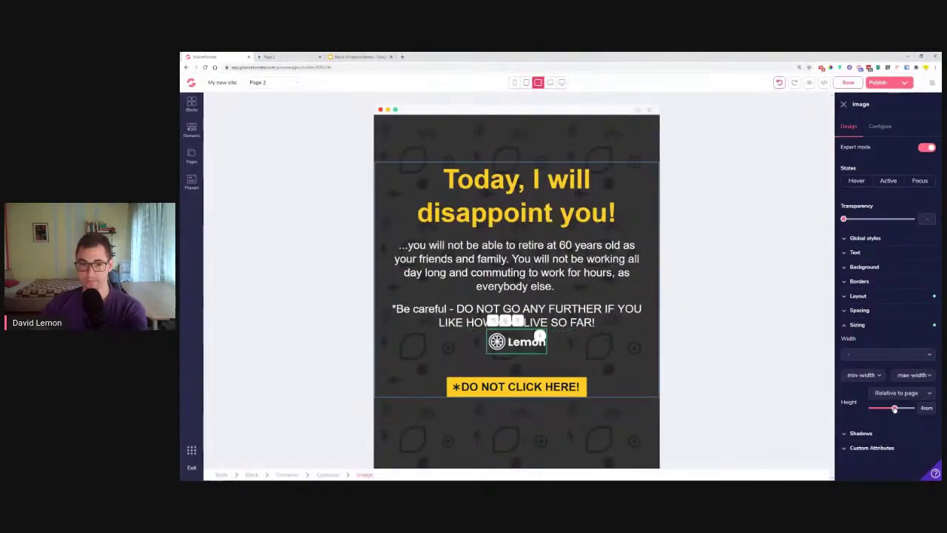
left_click_drag(896, 411, 898, 412)
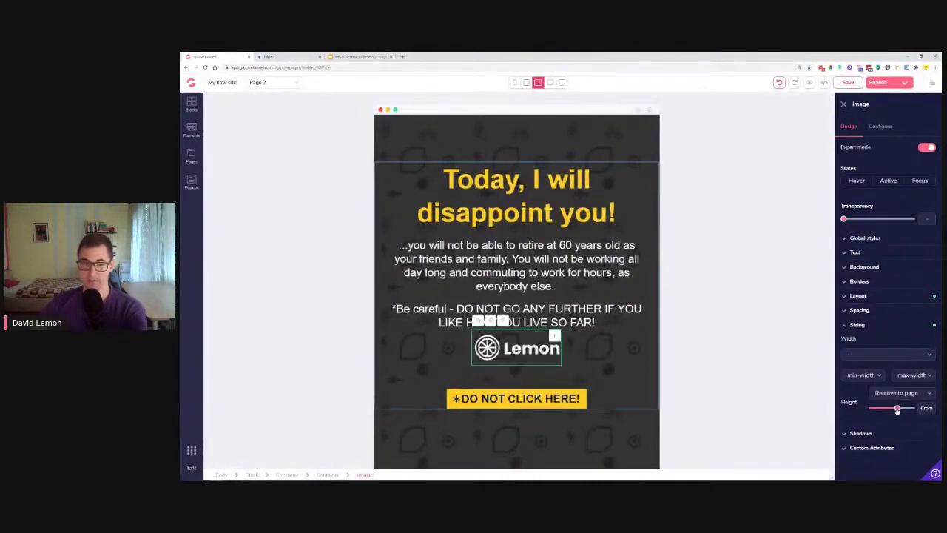
Set the Lemon logo's height to 4rem separately in the portrait tablet and phone layouts.
left_click(526, 83)
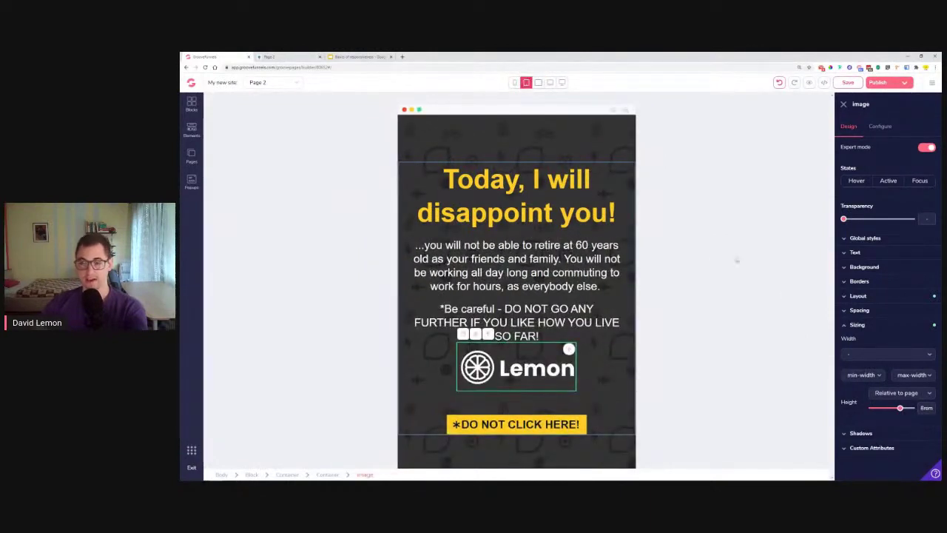
left_click_drag(899, 410, 895, 409)
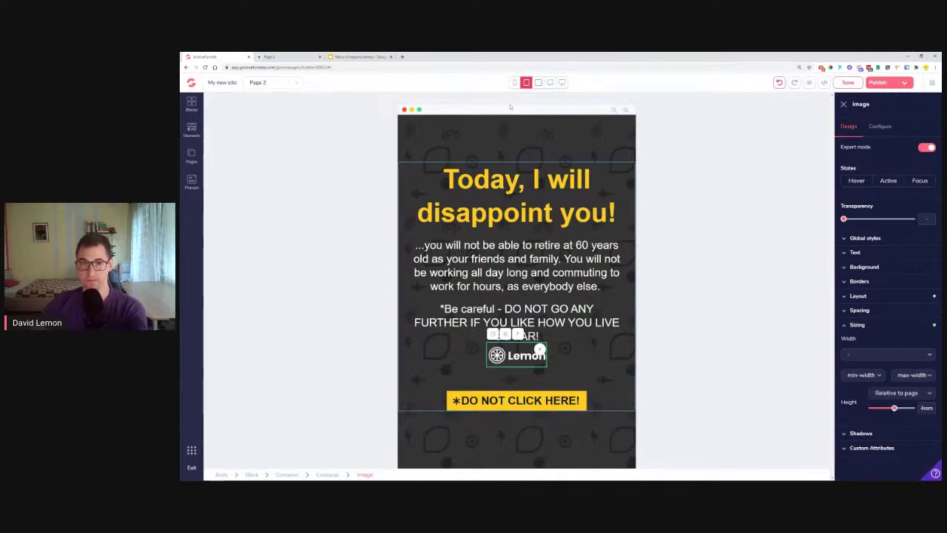
left_click(513, 83)
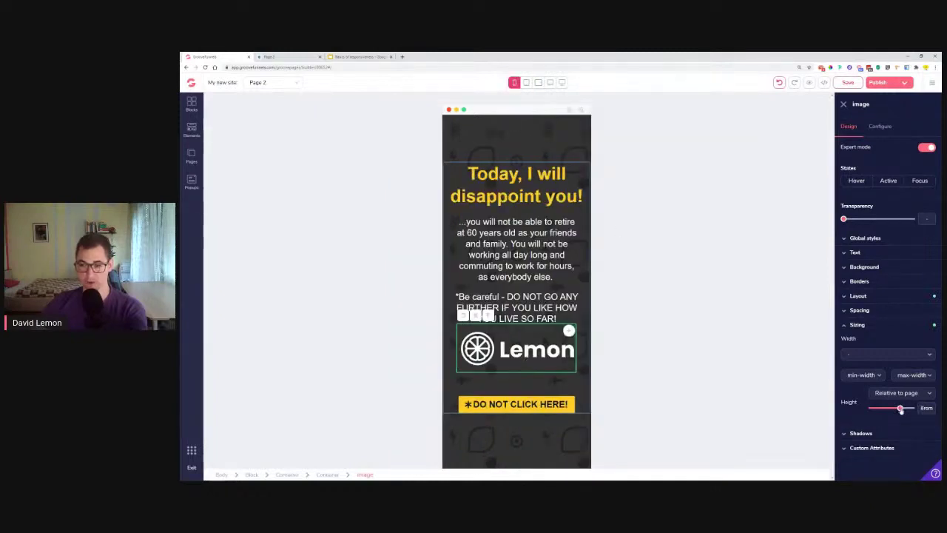
left_click_drag(895, 410, 895, 409)
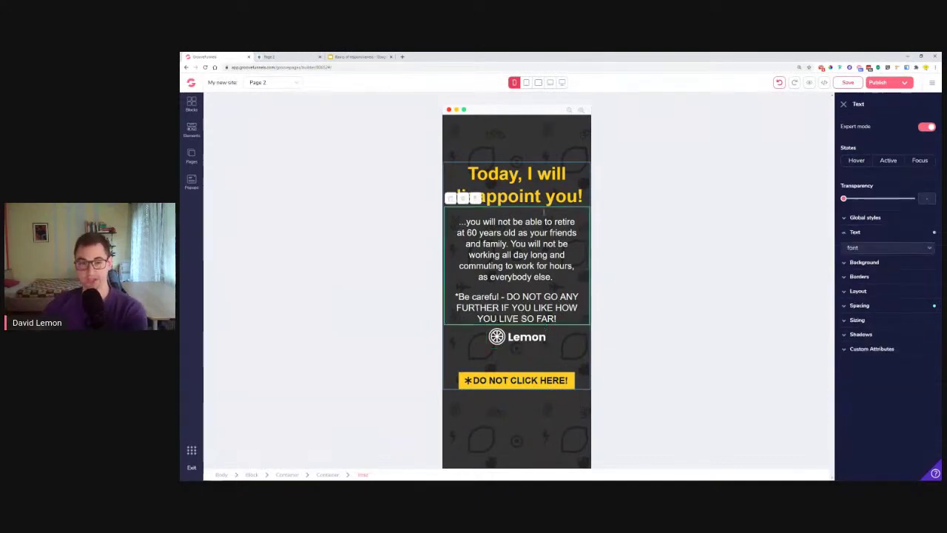
Open the logo's spacing settings in the phone layout and compare the logo's surroundings in the desktop and portrait tablet layouts.
left_click(526, 319)
left_click(517, 341)
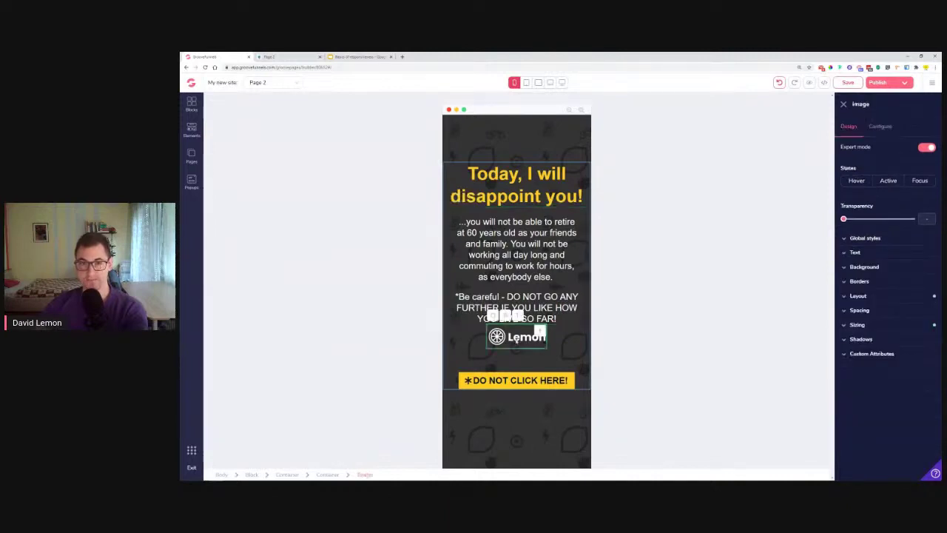
left_click(879, 312)
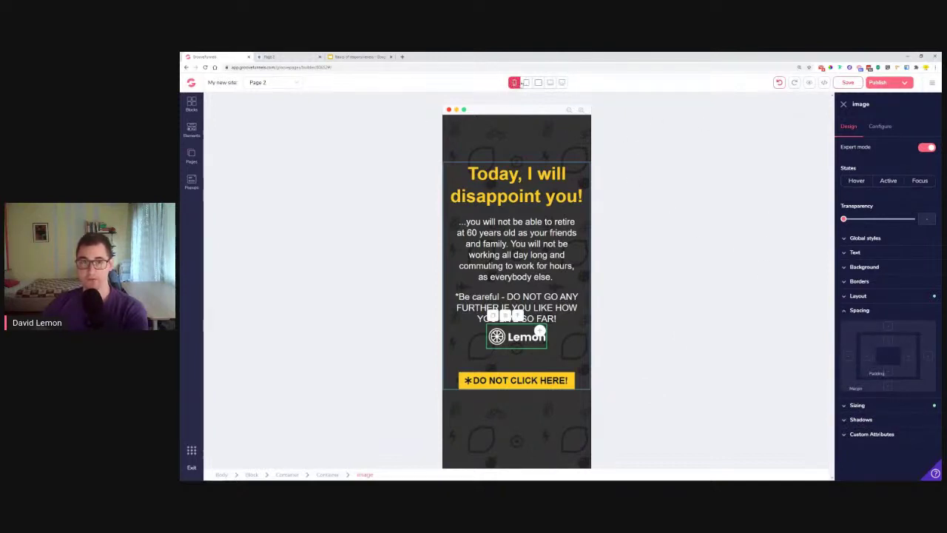
left_click(563, 82)
left_click(640, 376)
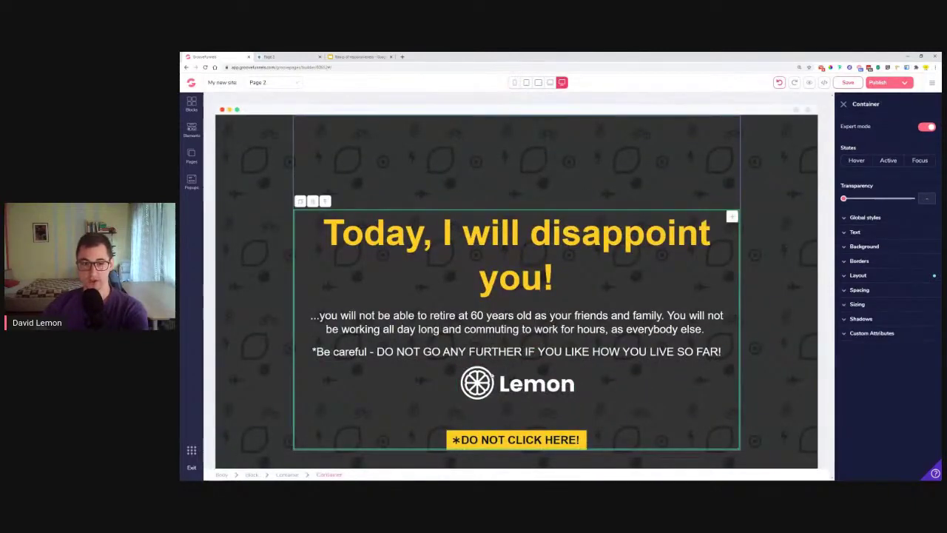
left_click(526, 82)
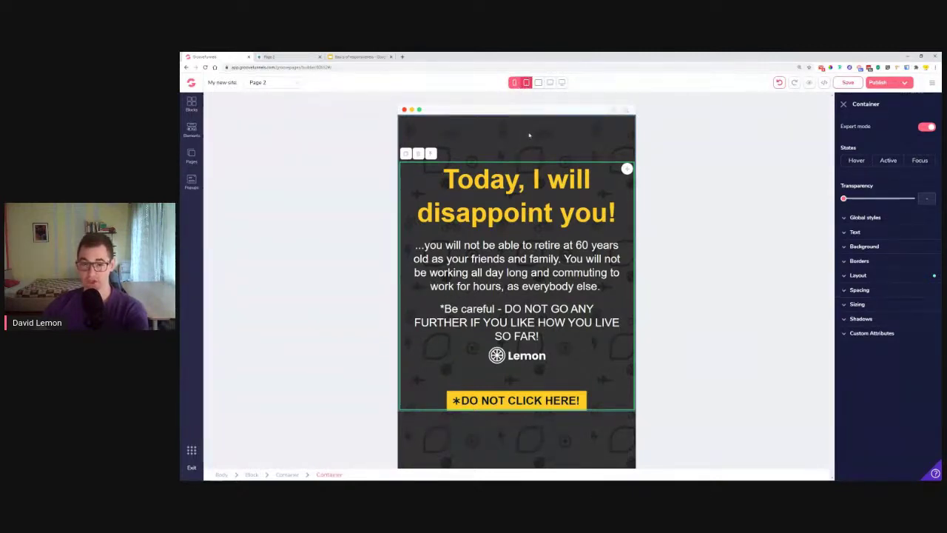
left_click(530, 361)
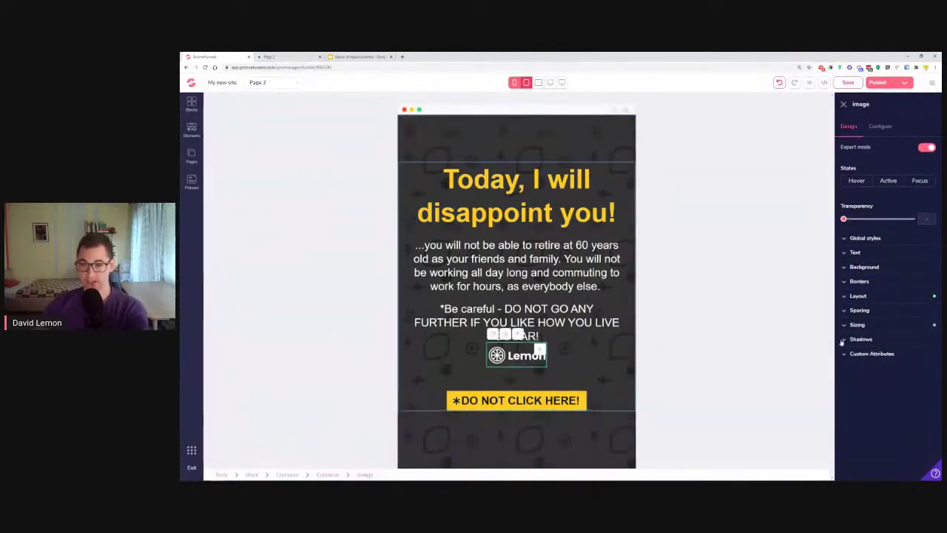
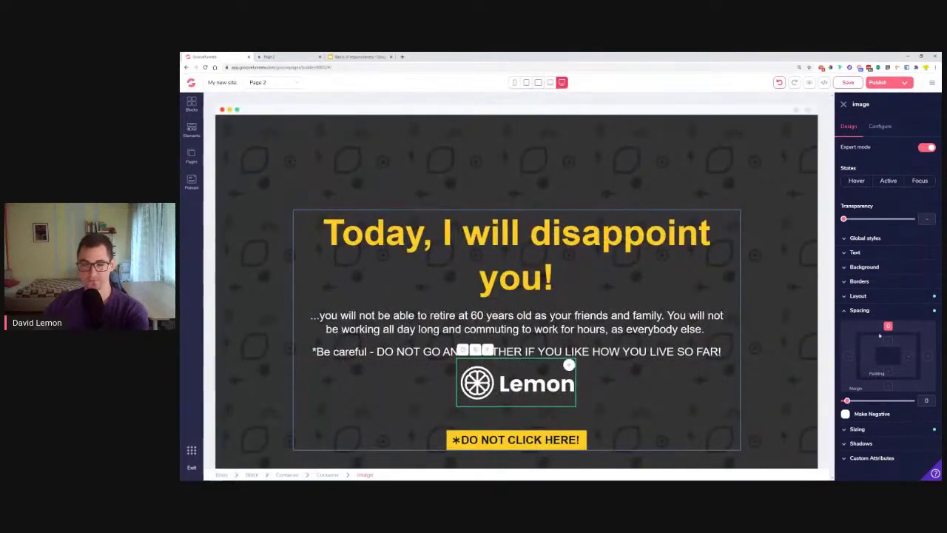
With all layouts linked, set the Lemon logo's width to 400 px and its height to auto.
left_click(781, 294)
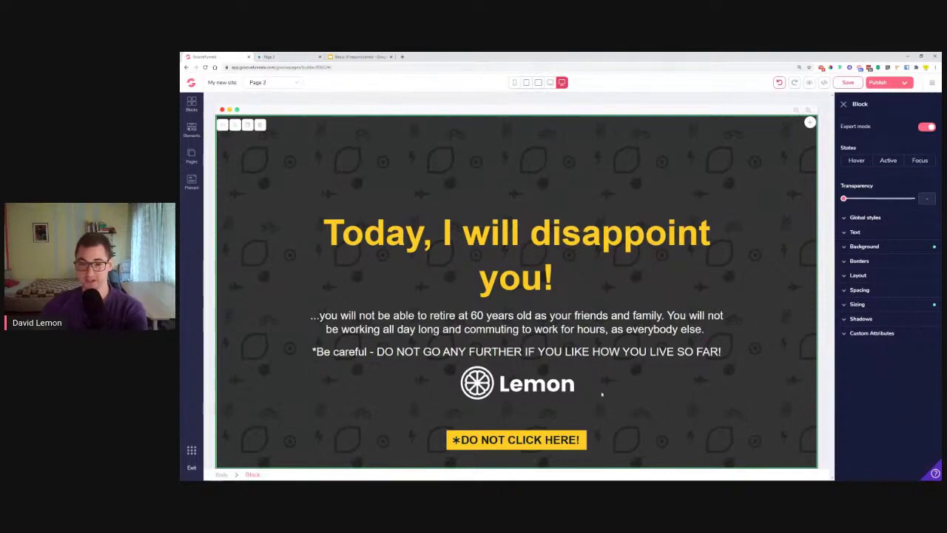
left_click(576, 381)
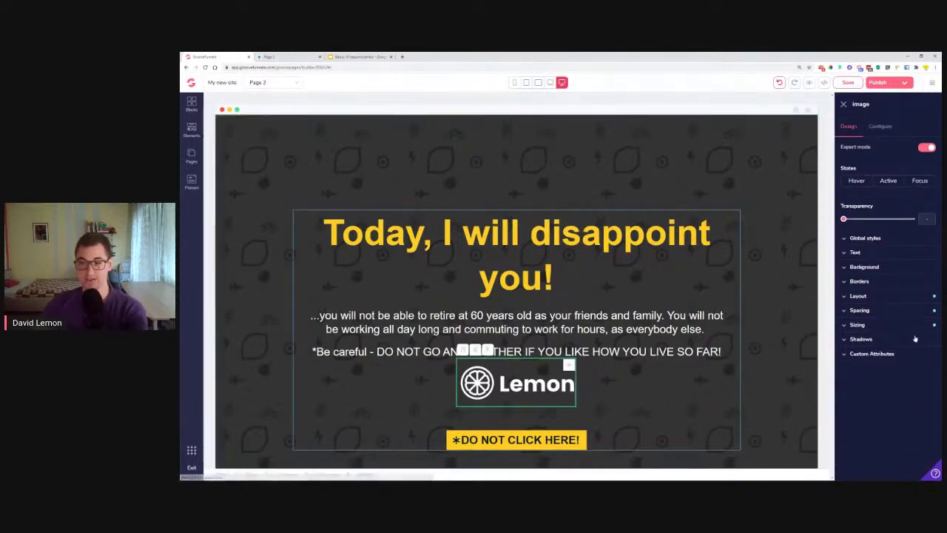
left_click(869, 328)
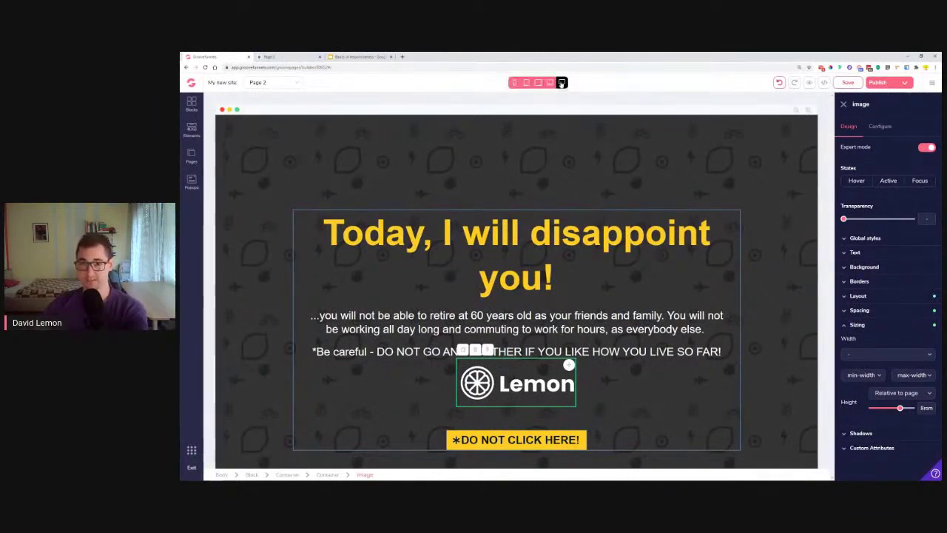
right_click(667, 264)
left_click(889, 355)
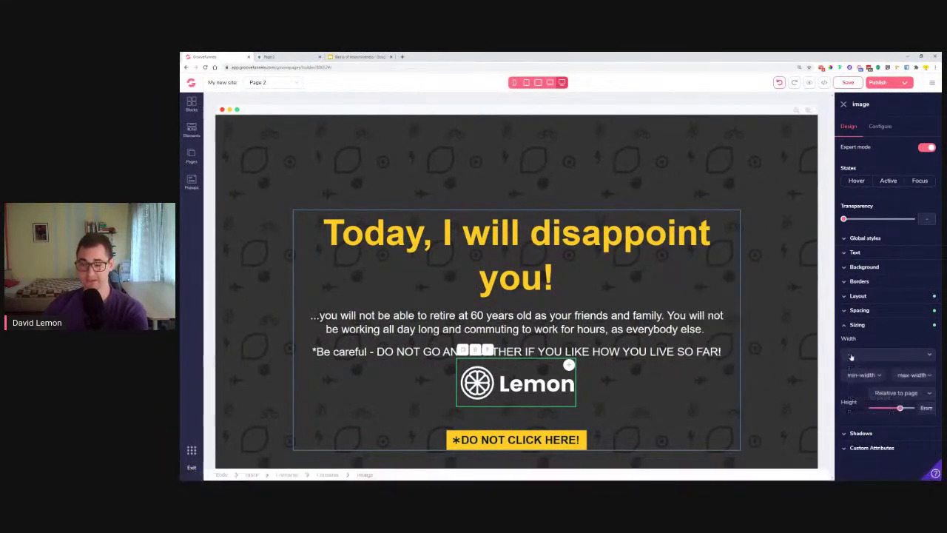
left_click(852, 382)
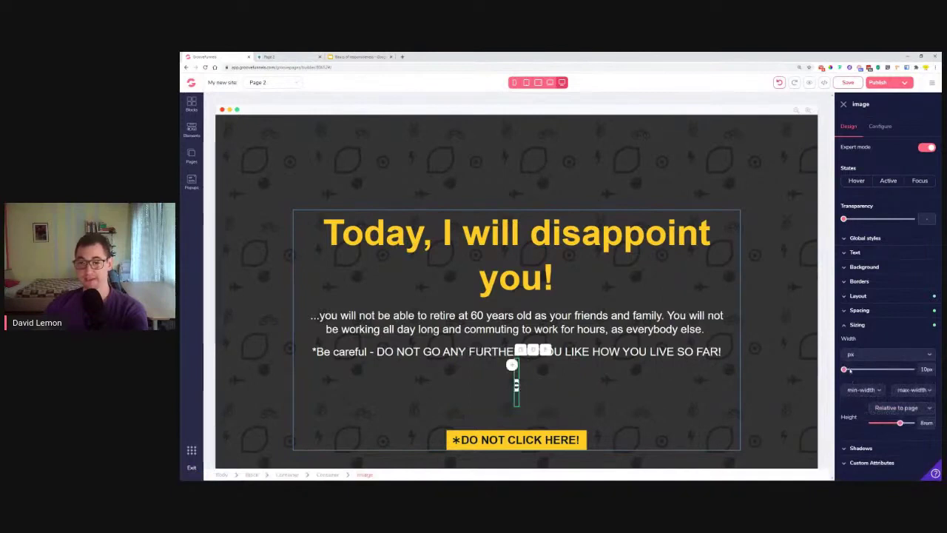
left_click(897, 408)
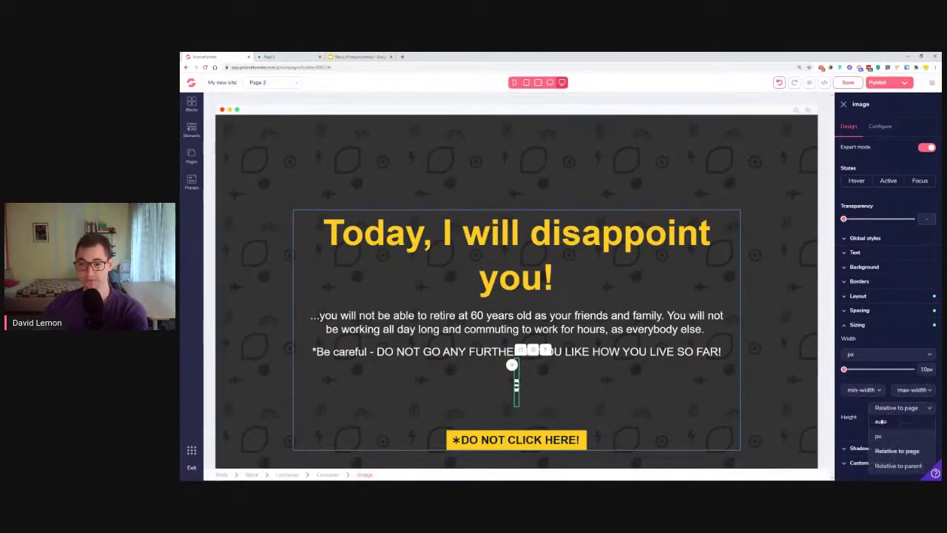
left_click(884, 420)
left_click_drag(845, 372, 879, 377)
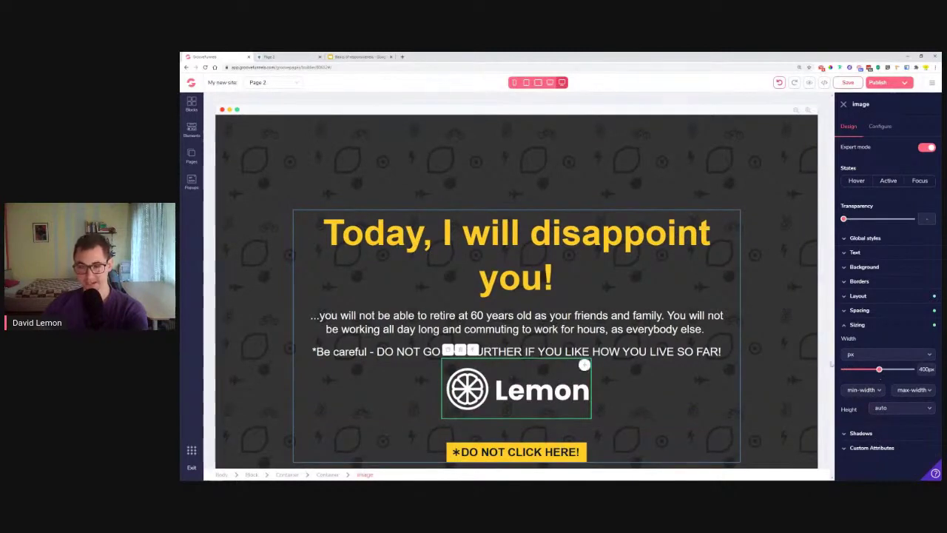
Compare the Lemon logo in the laptop, portrait tablet and phone layouts, and open its width unit options.
left_click(550, 82)
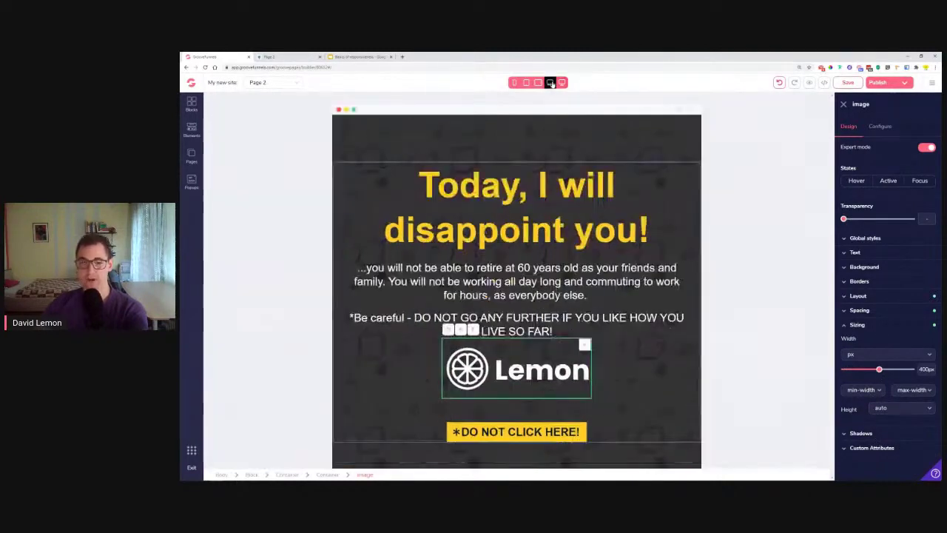
left_click(527, 83)
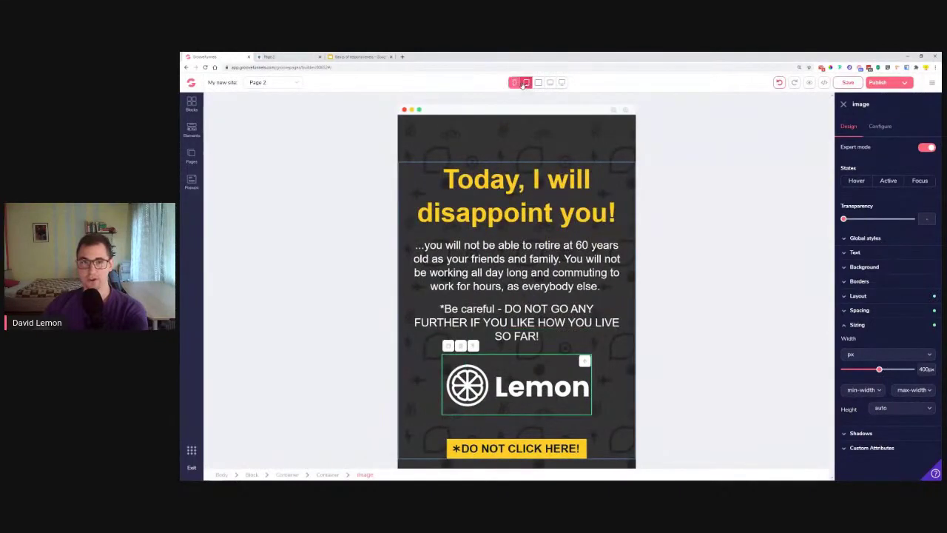
left_click(514, 82)
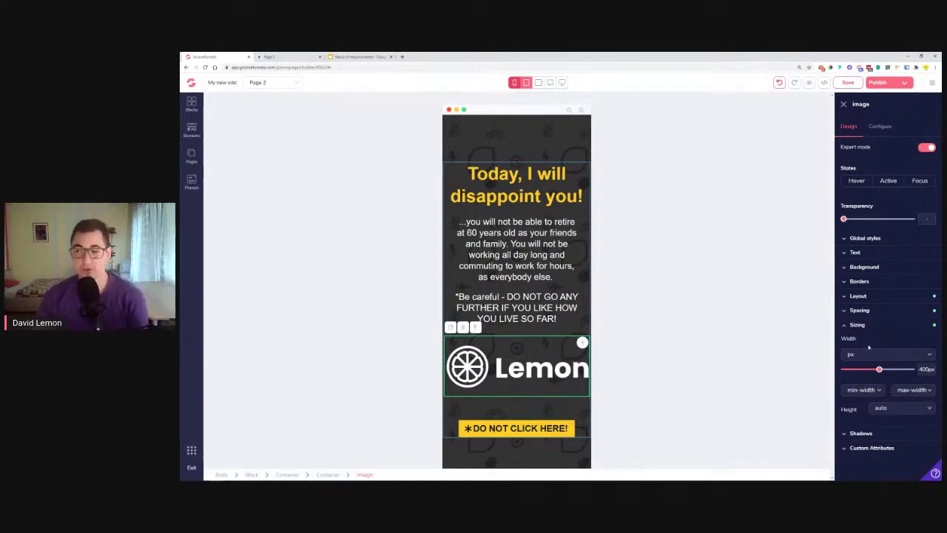
left_click(869, 356)
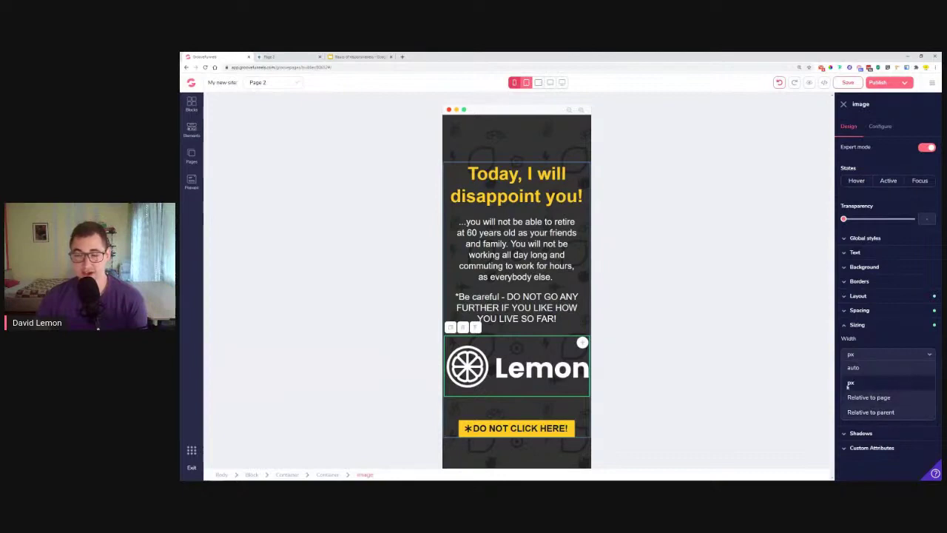
In the desktop layout, set the inline font size of the "Today, I will disappoint you!" heading text to 32px.
left_click(562, 83)
left_click(654, 292)
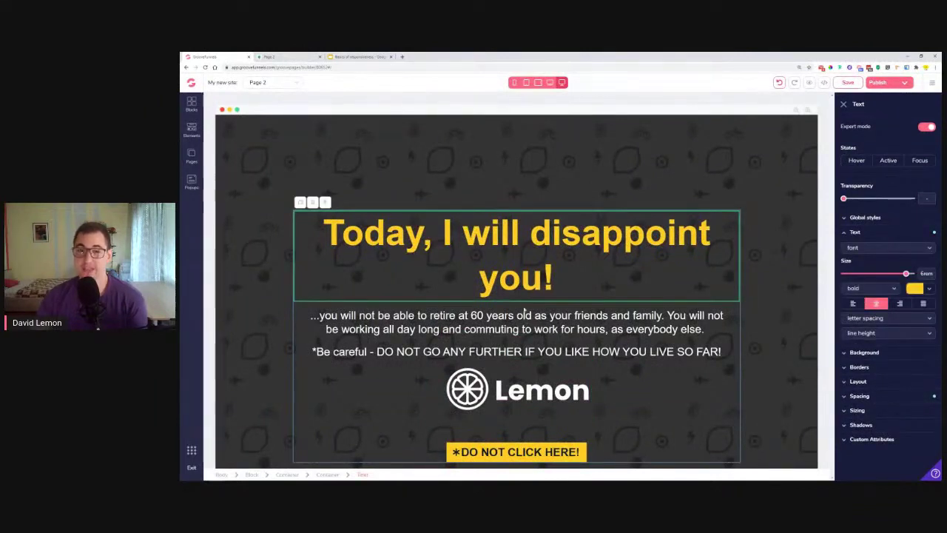
left_click(518, 237)
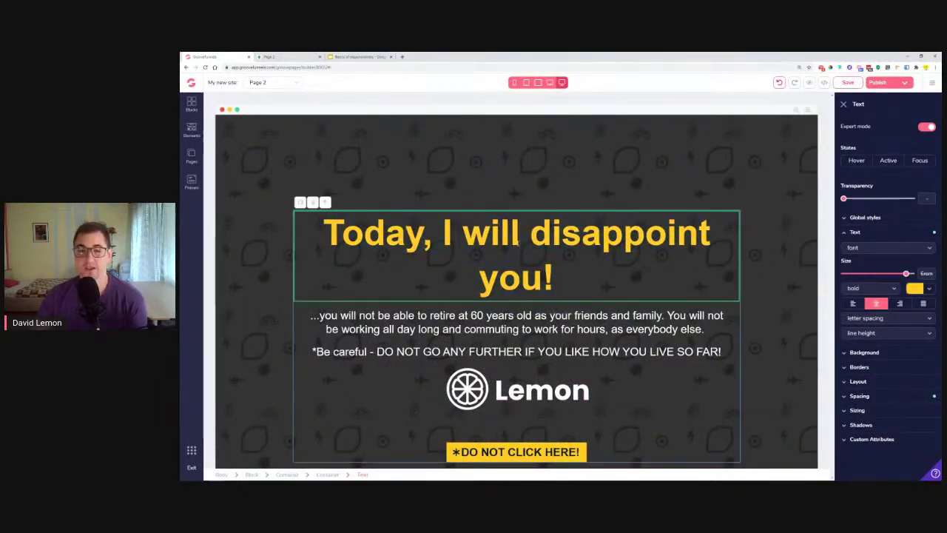
triple_click(517, 242)
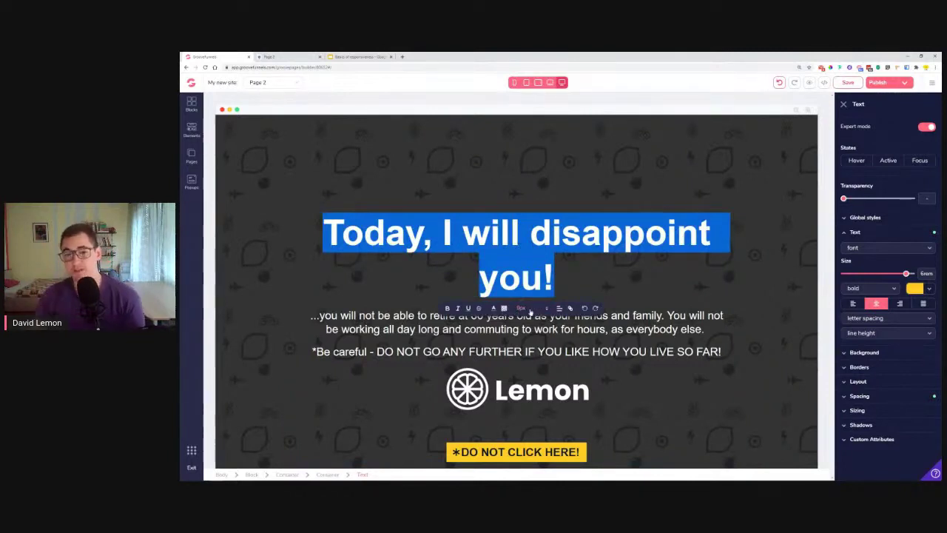
left_click(530, 312)
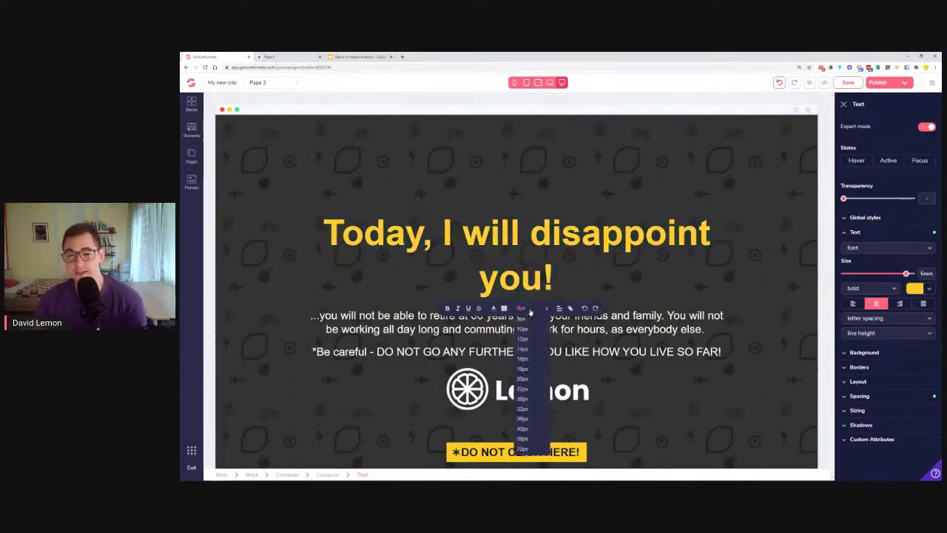
left_click(530, 409)
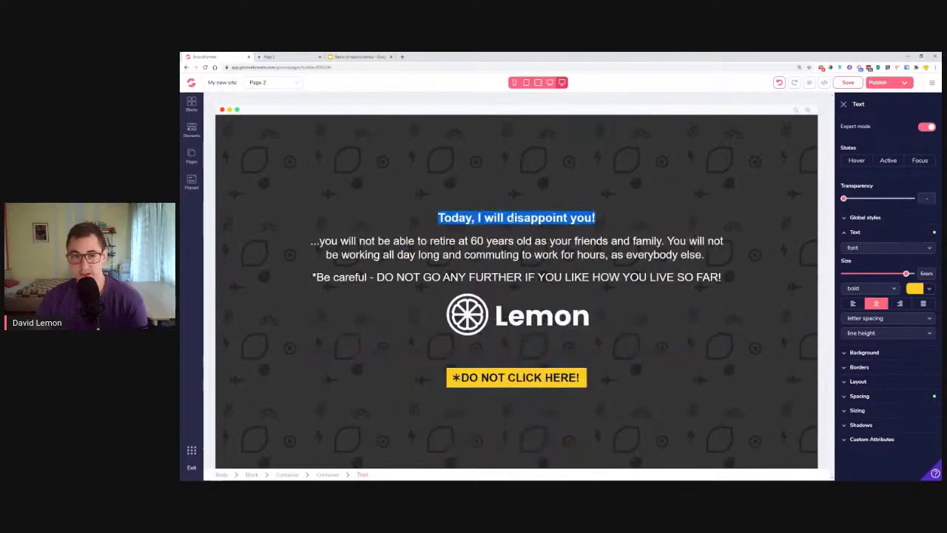
Set the selected heading text's inline font size to 56px in the desktop layout.
left_click(523, 211)
double_click(523, 217)
left_click(523, 235)
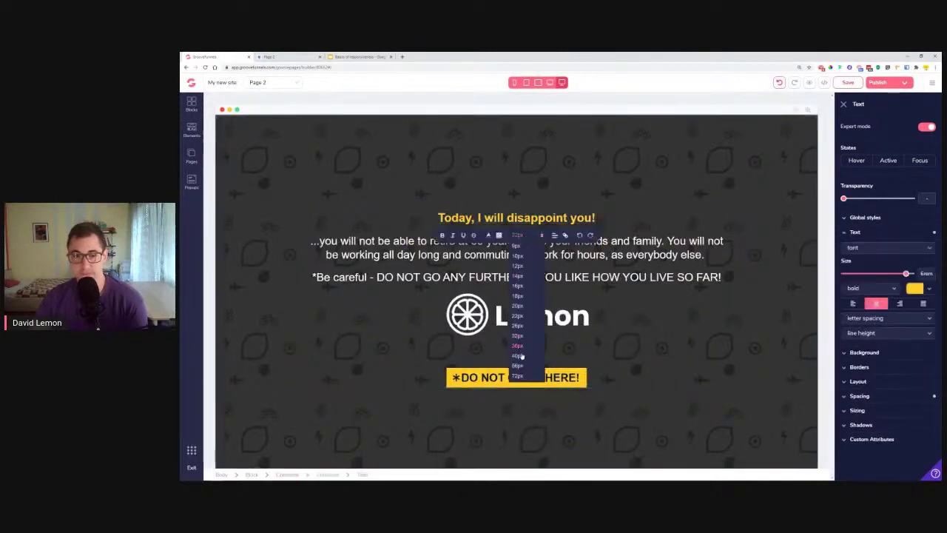
left_click(518, 345)
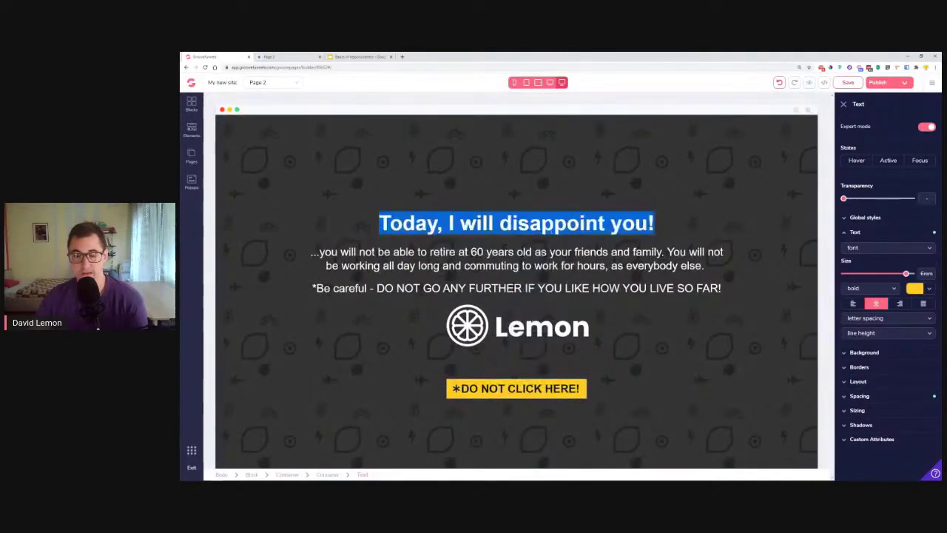
Raise the heading text's inline font size to 72px and deselect the text.
left_click(518, 222)
double_click(518, 222)
left_click(518, 245)
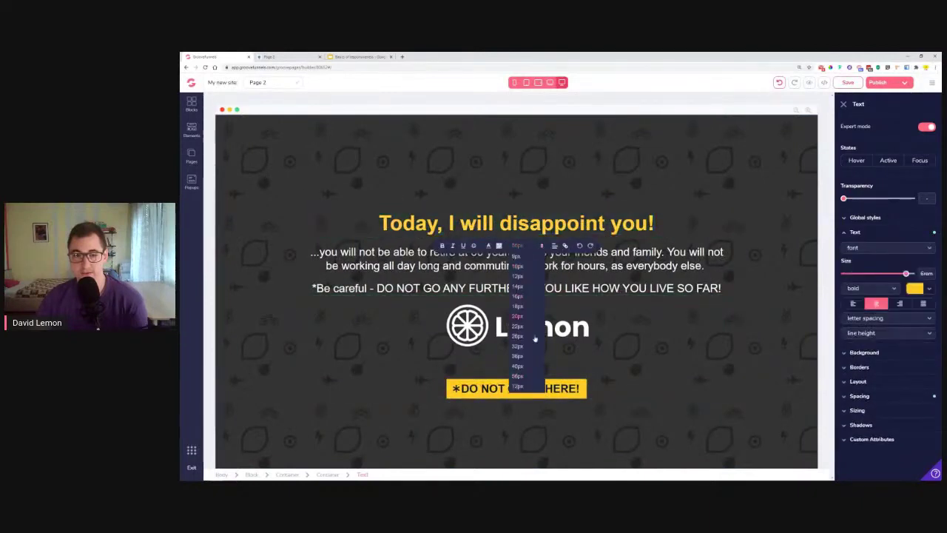
left_click(518, 366)
left_click(611, 244)
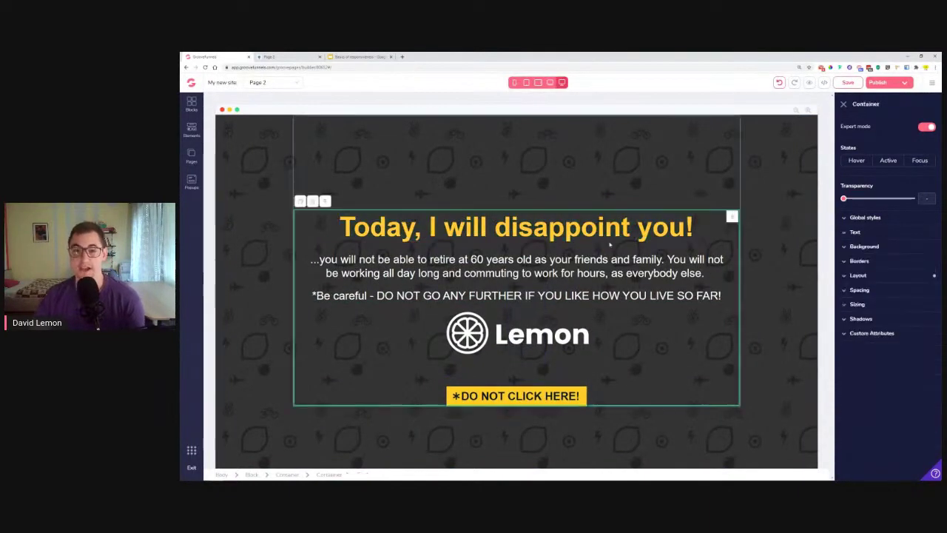
In the phone layout only, set the heading's size to 2.25rem and its inline font size to 12px.
left_click(539, 82)
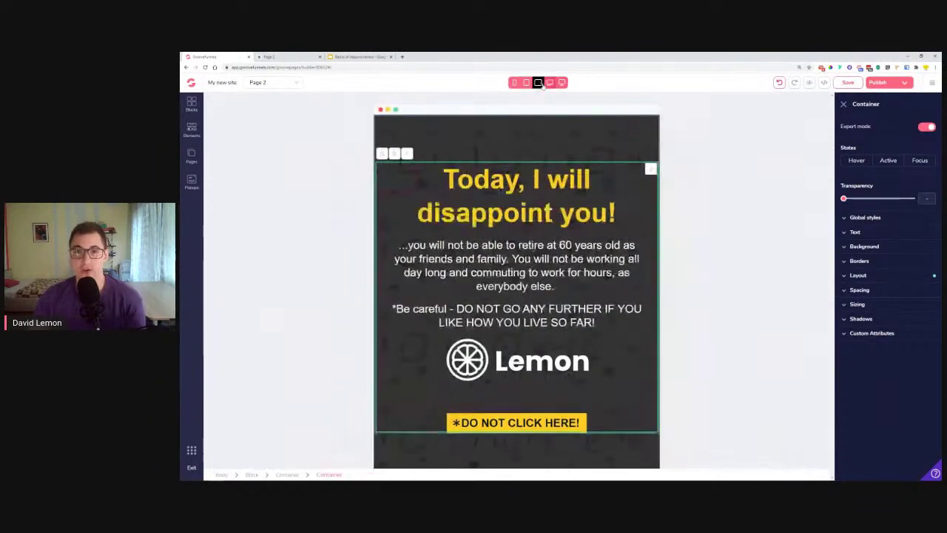
left_click(526, 82)
left_click(514, 82)
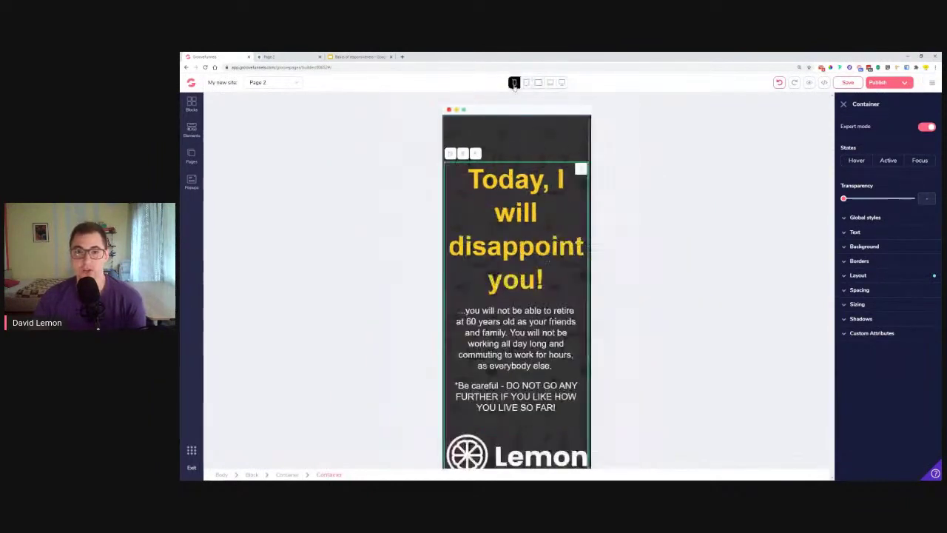
left_click(526, 200)
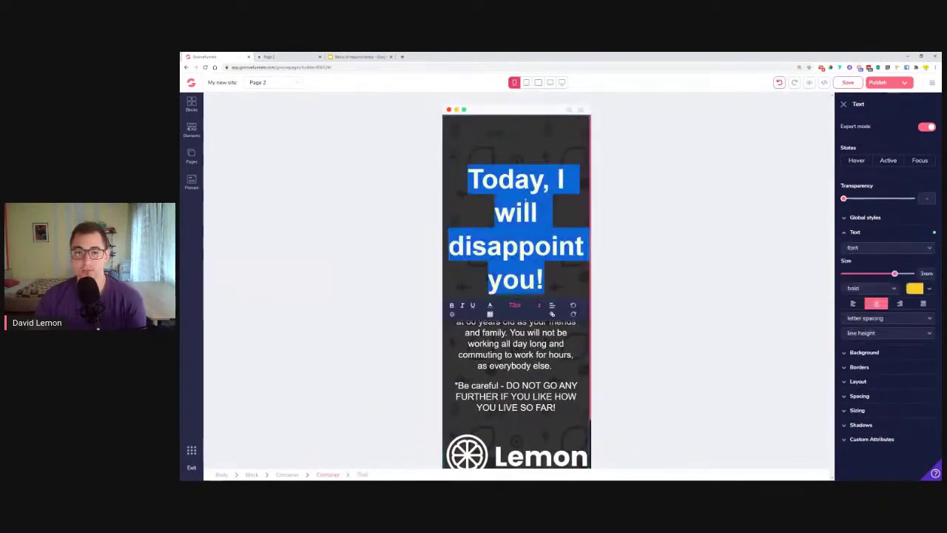
mouse_move(897, 274)
left_mouse_down()
mouse_move(871, 274)
mouse_move(905, 274)
mouse_move(889, 274)
left_mouse_up()
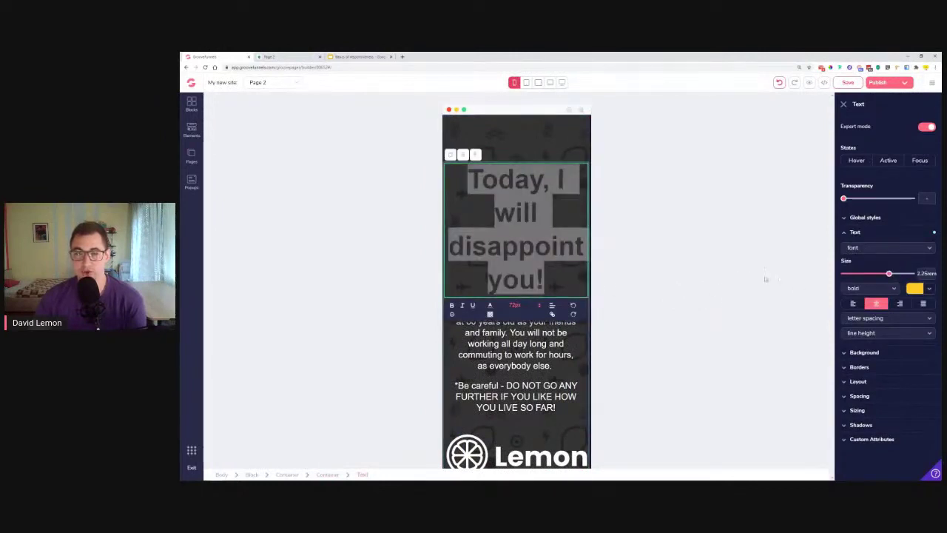
left_click(515, 305)
left_click(520, 340)
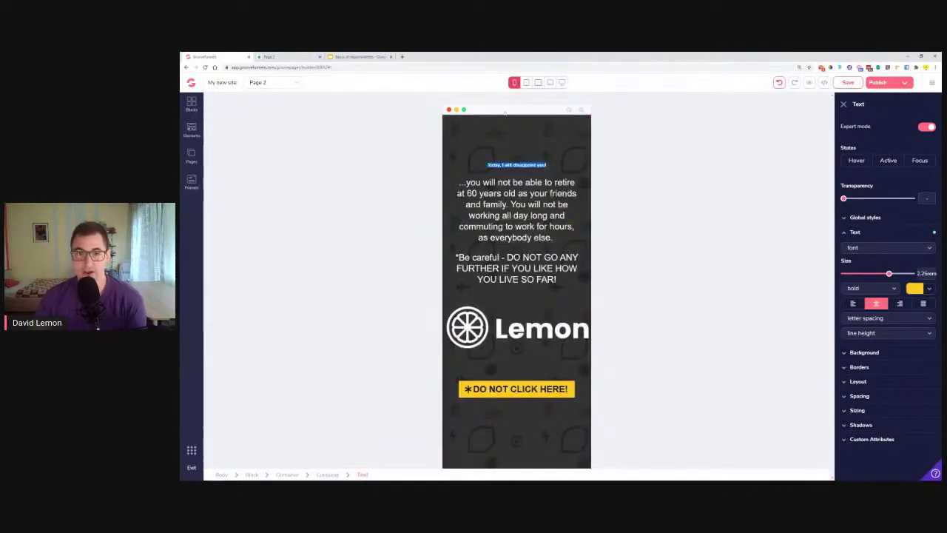
Return to the desktop layout and set the heading text's inline font size to 56px.
left_click(550, 82)
left_click(562, 82)
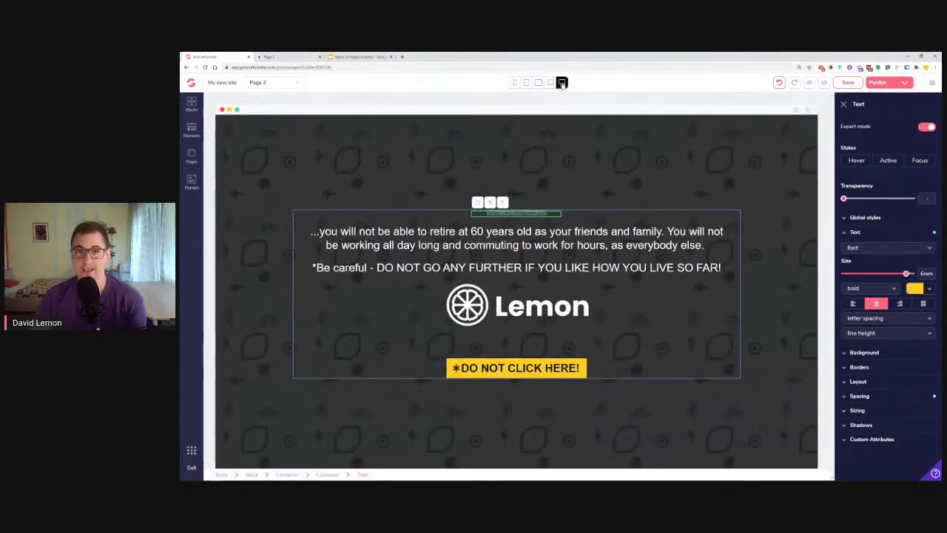
double_click(522, 213)
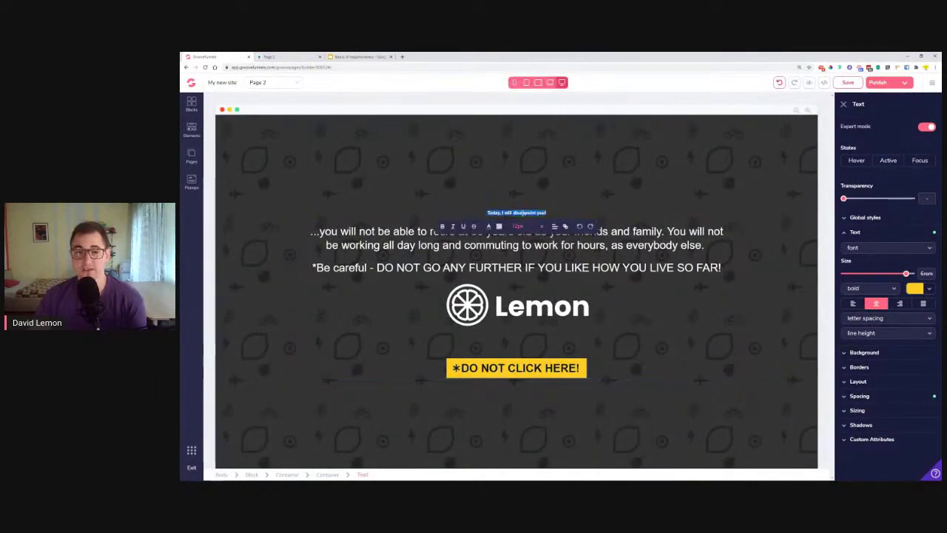
left_click(519, 227)
left_click(518, 358)
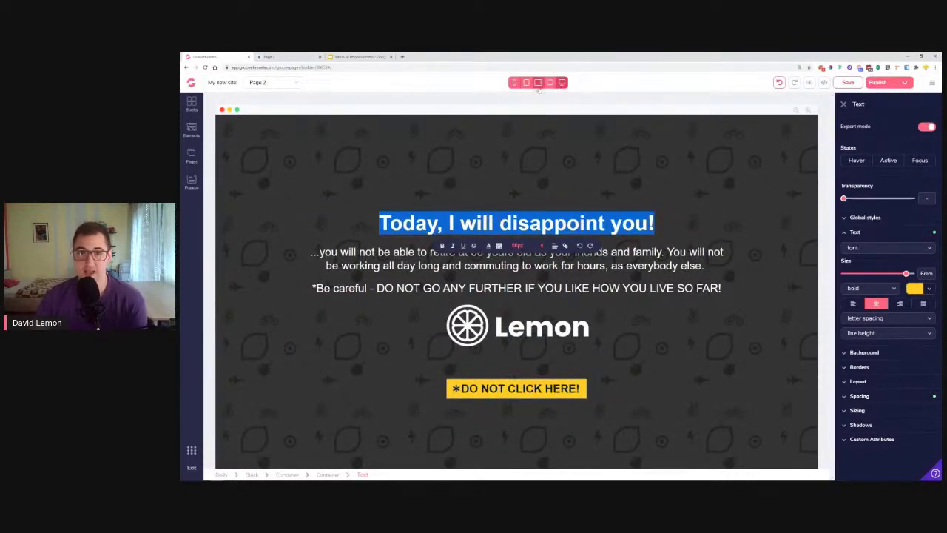
Compare how the inline-sized heading wraps in the phone, desktop, laptop and landscape tablet layouts.
left_click(514, 82)
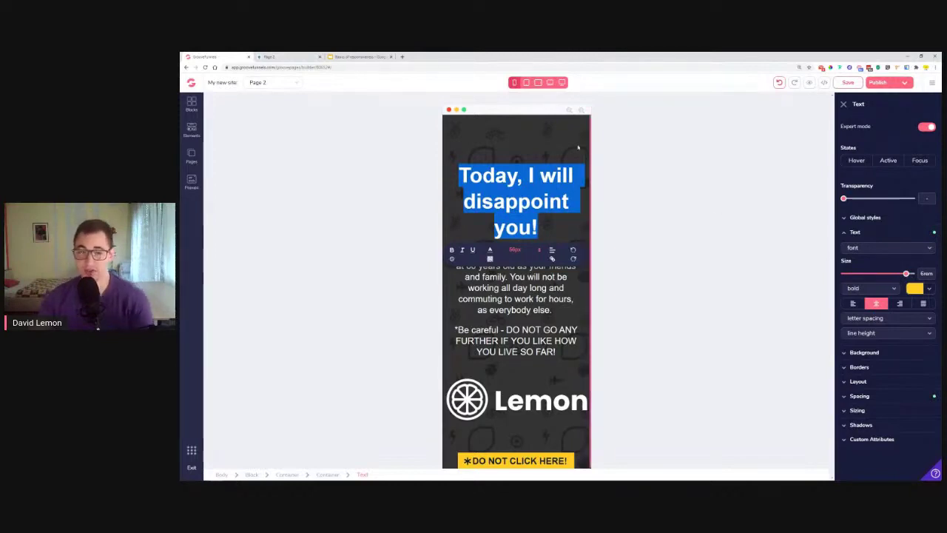
left_click(562, 83)
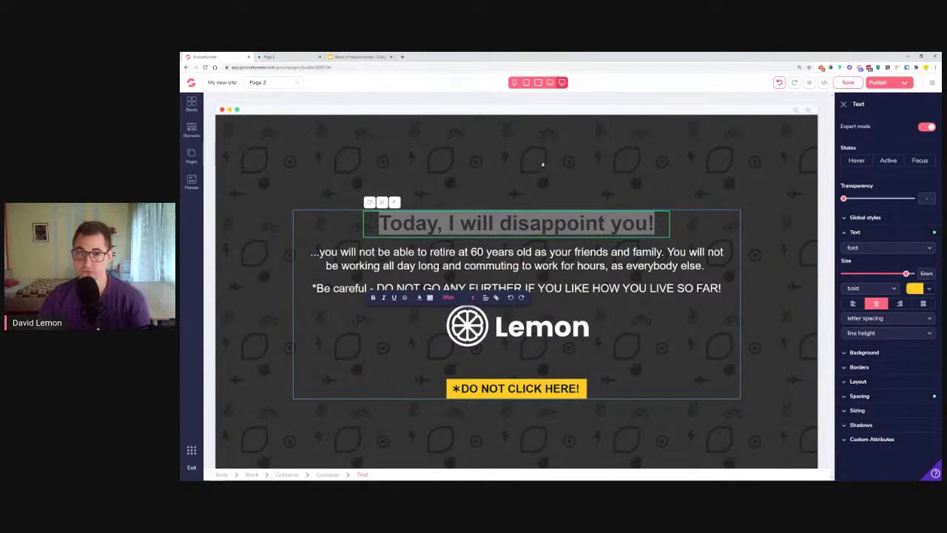
left_click(549, 85)
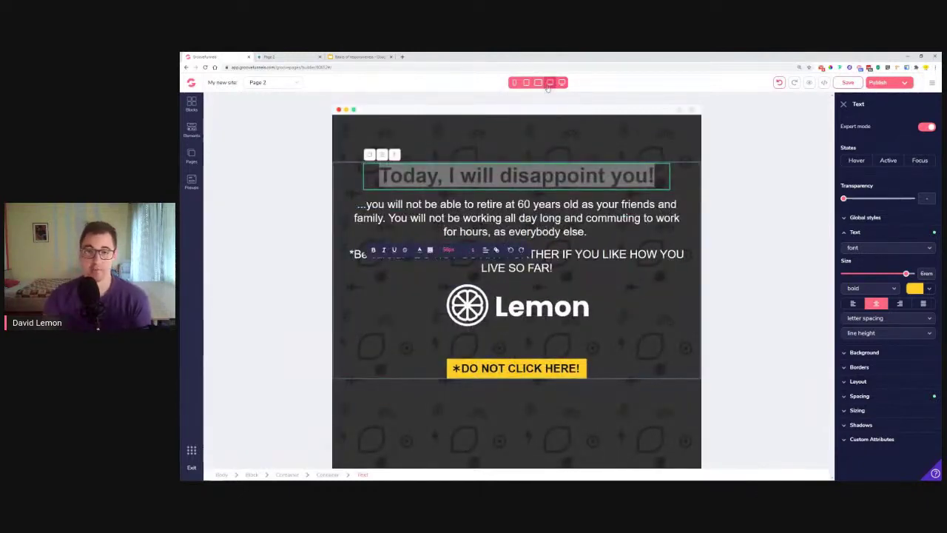
left_click(539, 83)
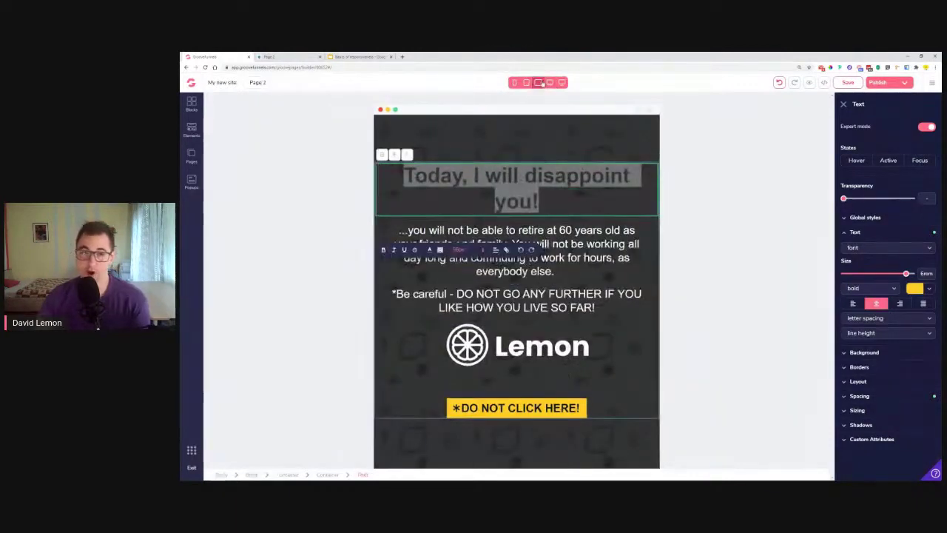
left_click(514, 83)
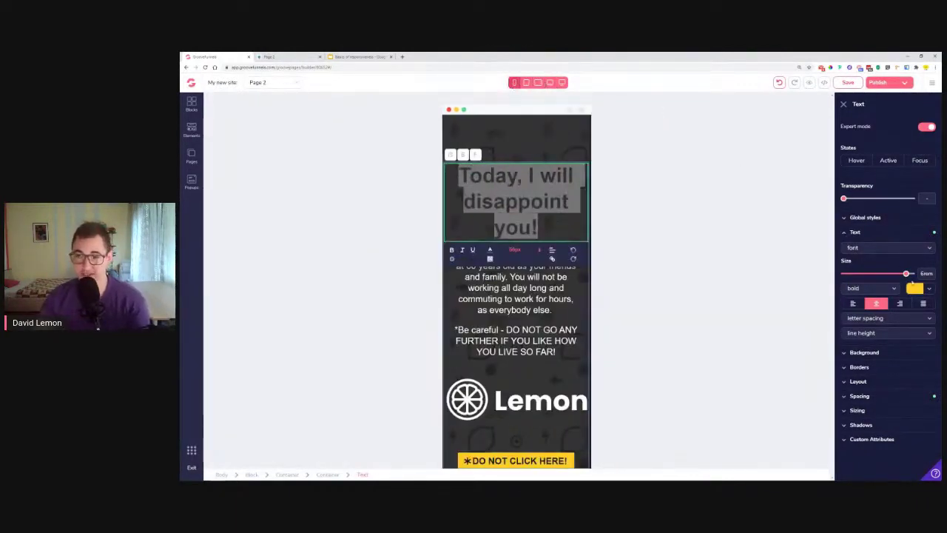
triple_click(527, 234)
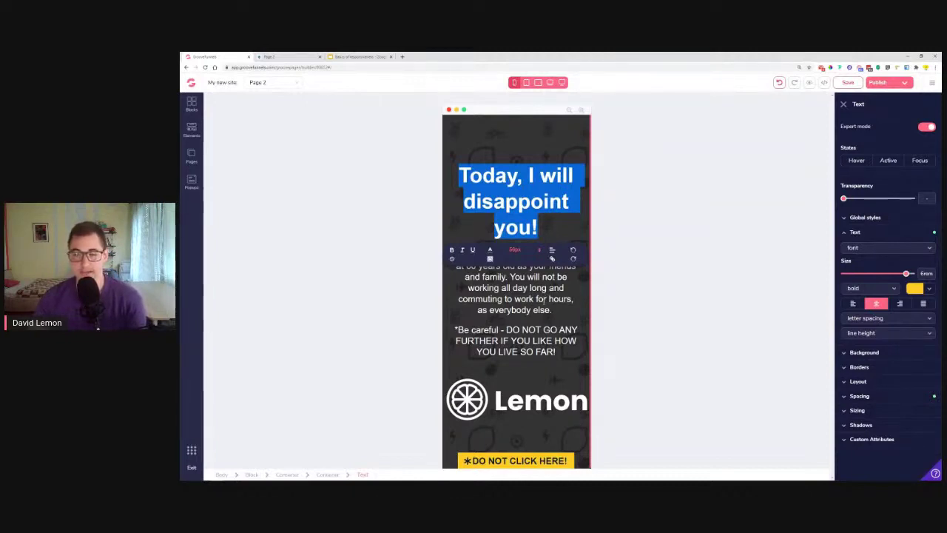
left_click(281, 151)
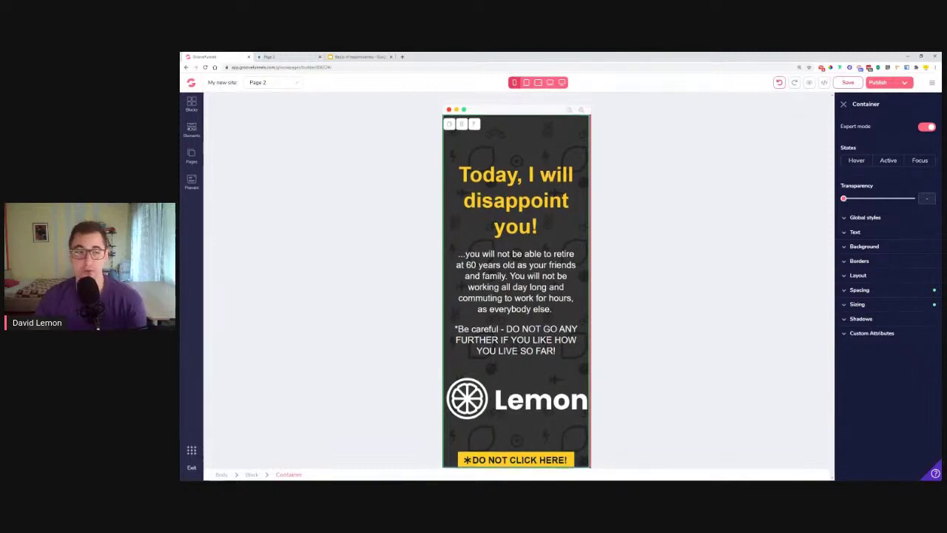
In the desktop layout, add a three-column layout below the "DO NOT CLICK HERE!" button and view its gutter width options.
left_click(562, 83)
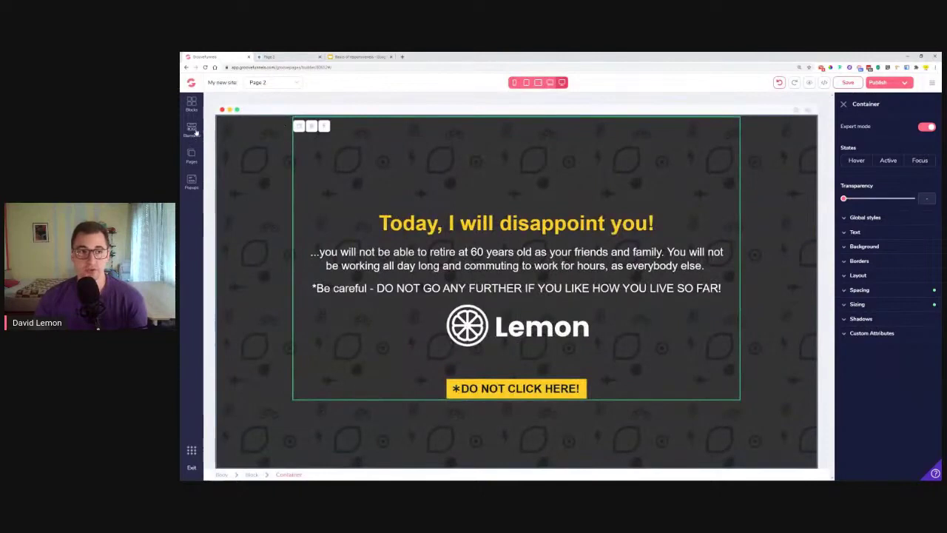
left_click(194, 131)
left_click_drag(286, 159, 620, 428)
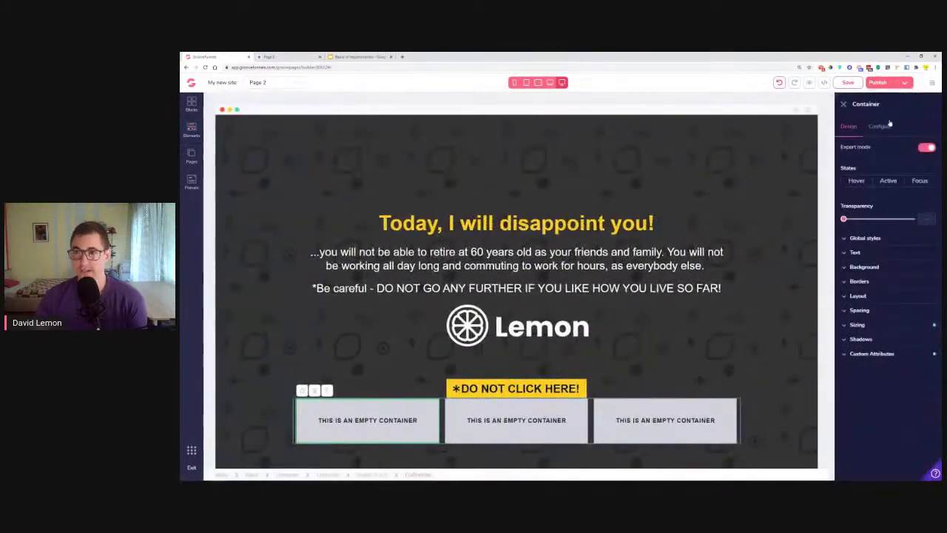
left_click(888, 127)
left_click(877, 163)
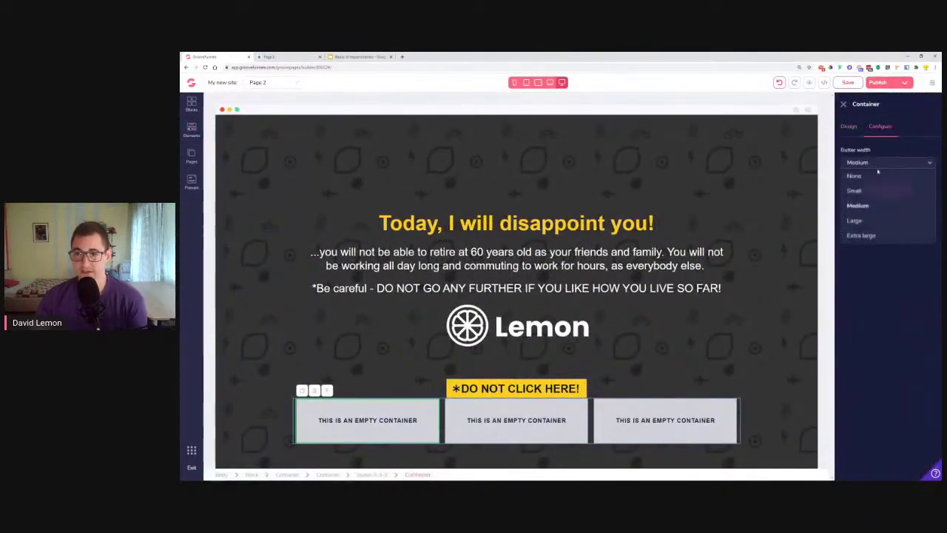
left_click(783, 237)
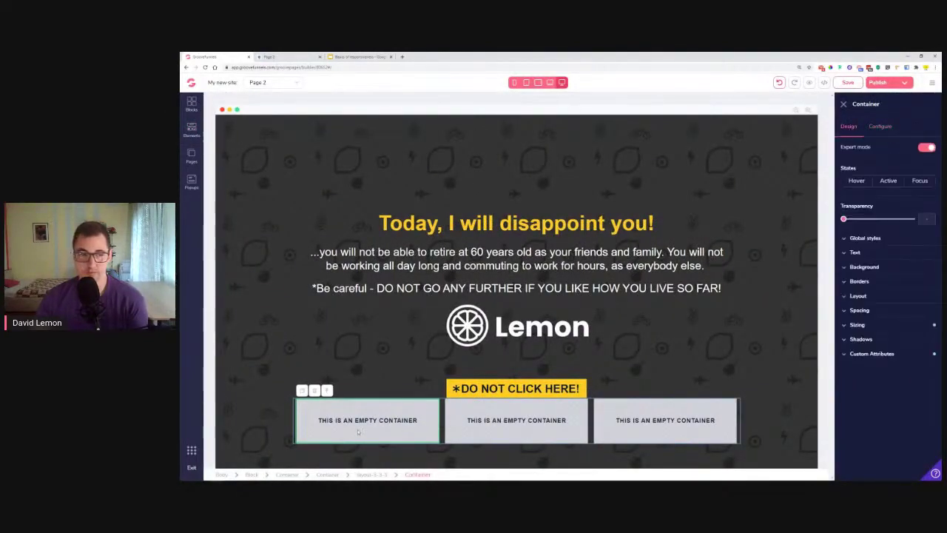
Insert an image element into the first empty container of the three-column layout.
left_click(191, 132)
scroll(255, 340, "down", 10)
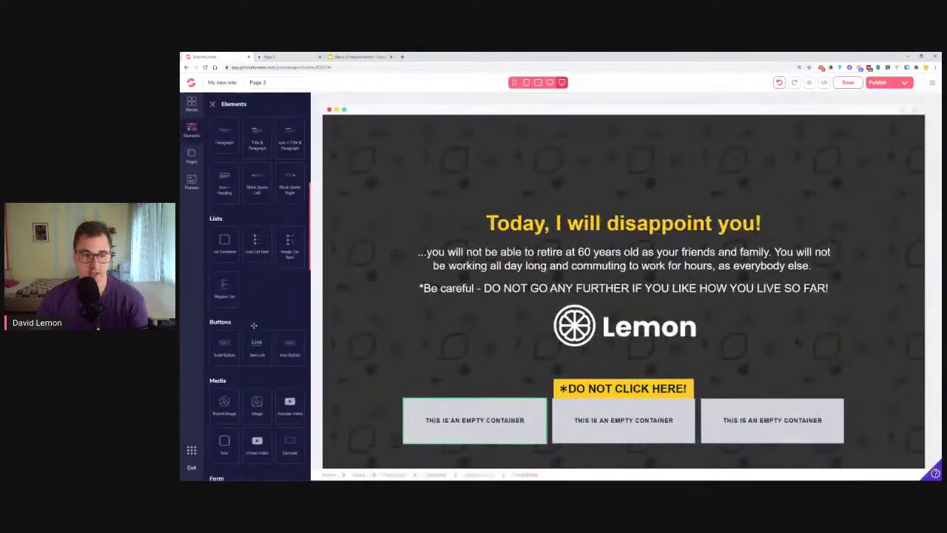
scroll(235, 417, "down", 1)
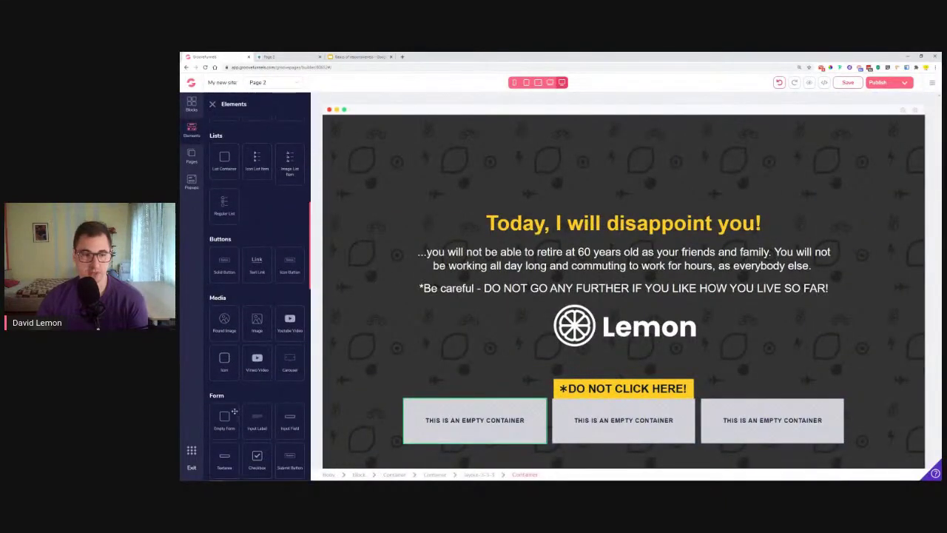
left_click_drag(474, 426, 462, 429)
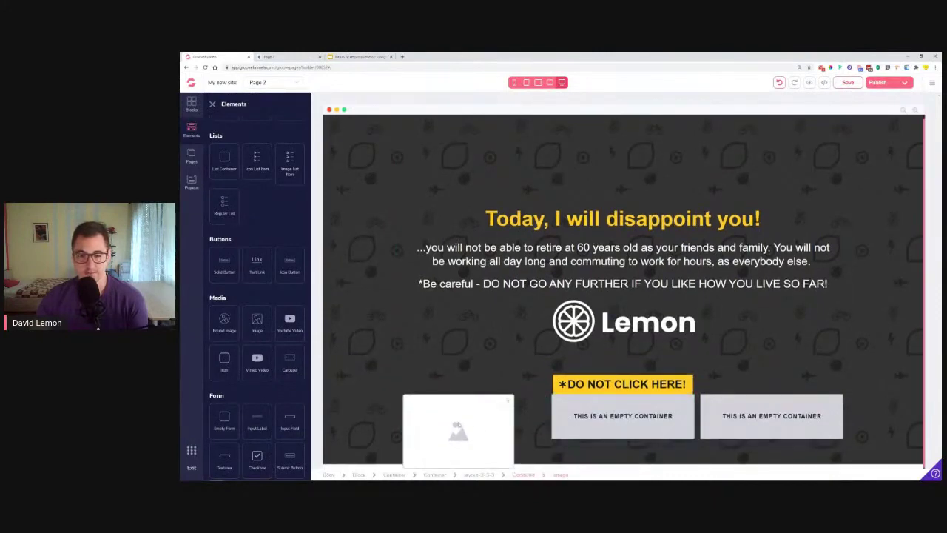
Fill the image element in the first column with the 800 x 600 library illustration of the man in the yellow shirt.
left_click(463, 426)
left_click(888, 128)
left_click(885, 130)
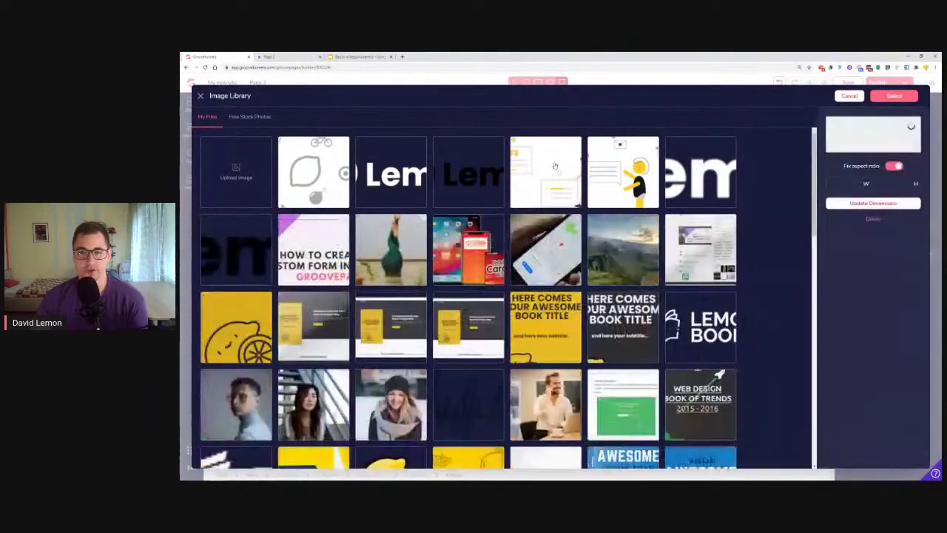
left_click(604, 177)
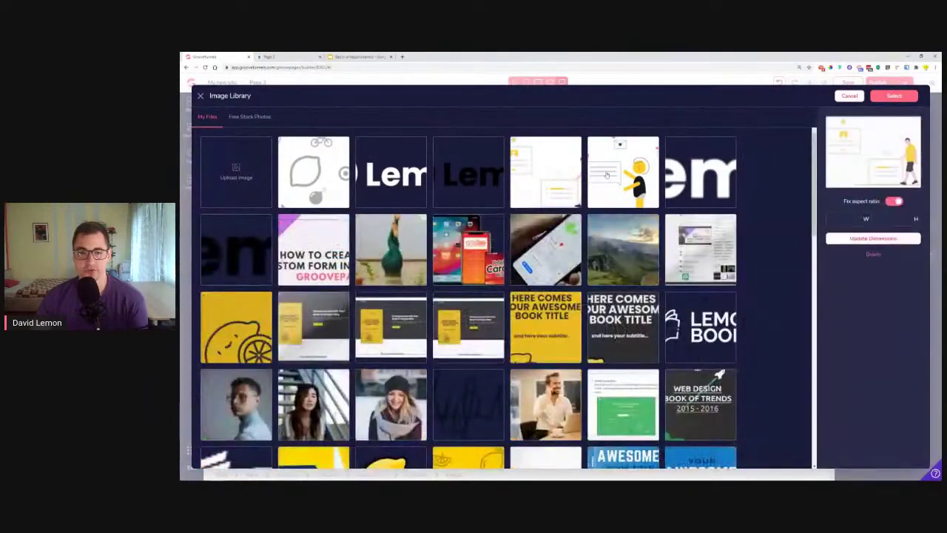
left_click(565, 179)
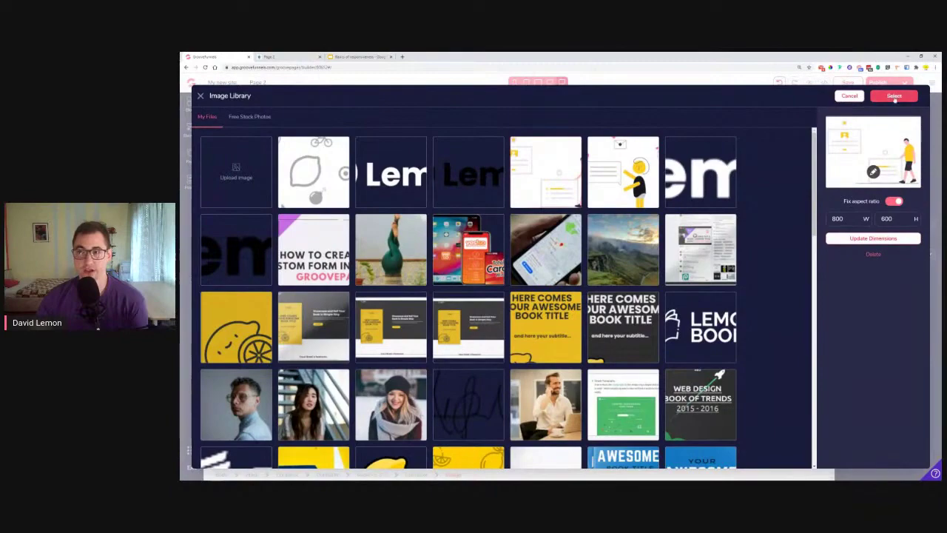
left_click(893, 95)
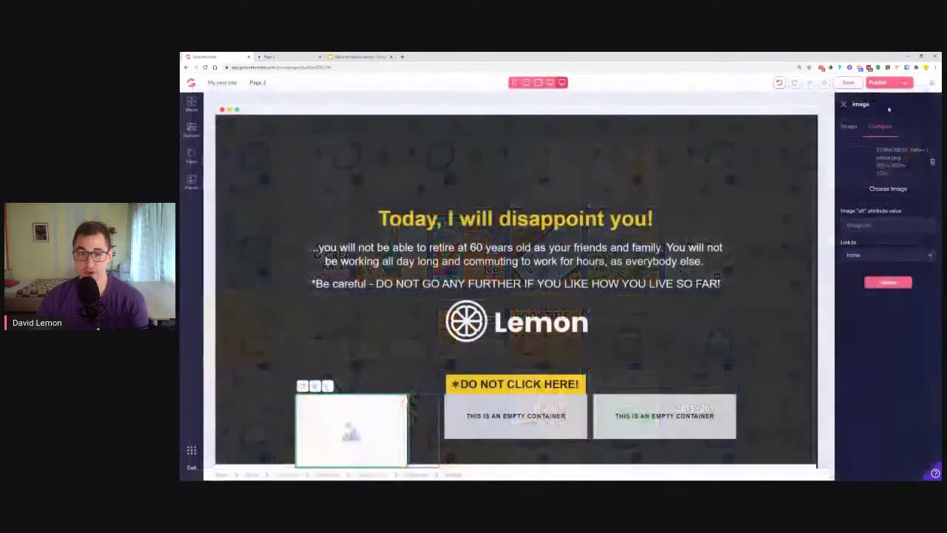
left_click(911, 282)
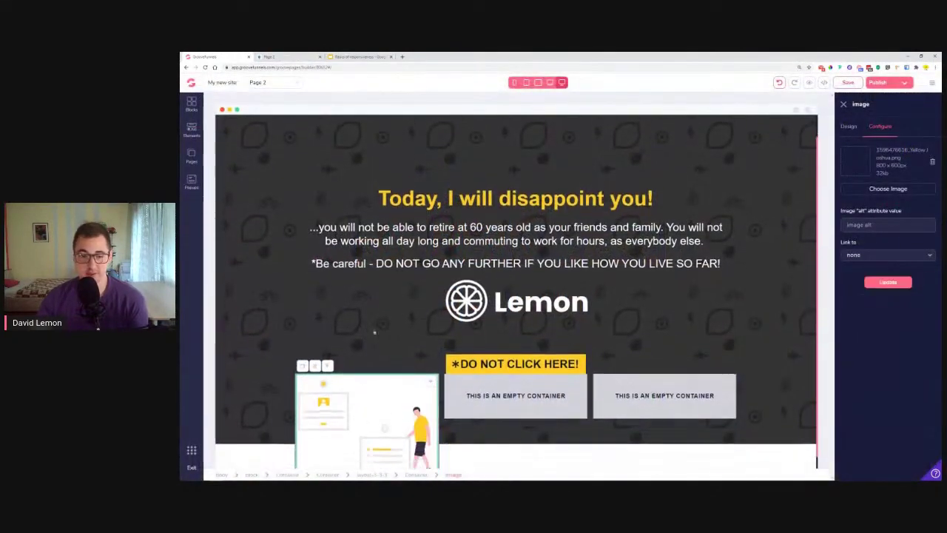
scroll(370, 338, "down", 1)
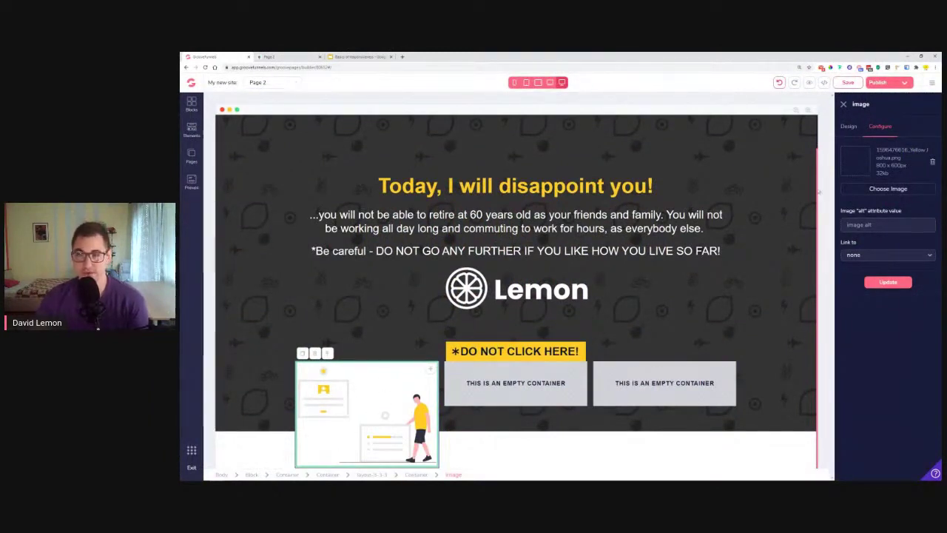
Try sizing the image's width relative to its parent, at 100% and at about 66.67%.
left_click(850, 127)
left_click(858, 325)
left_click(873, 358)
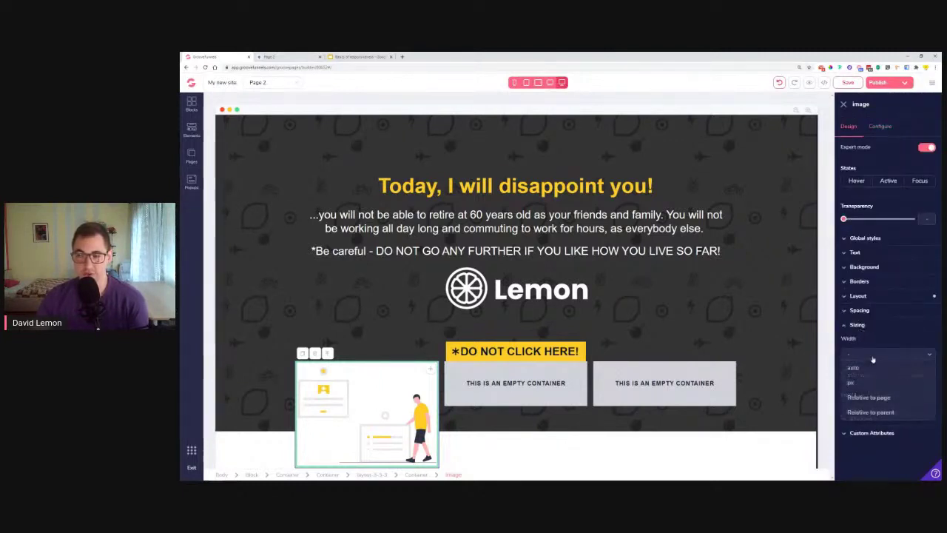
left_click(878, 412)
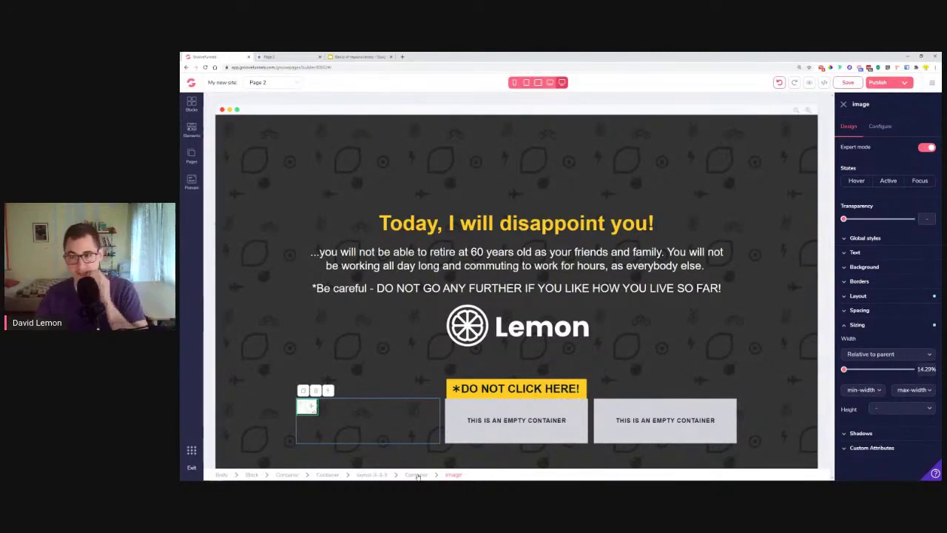
left_click_drag(845, 369, 912, 378)
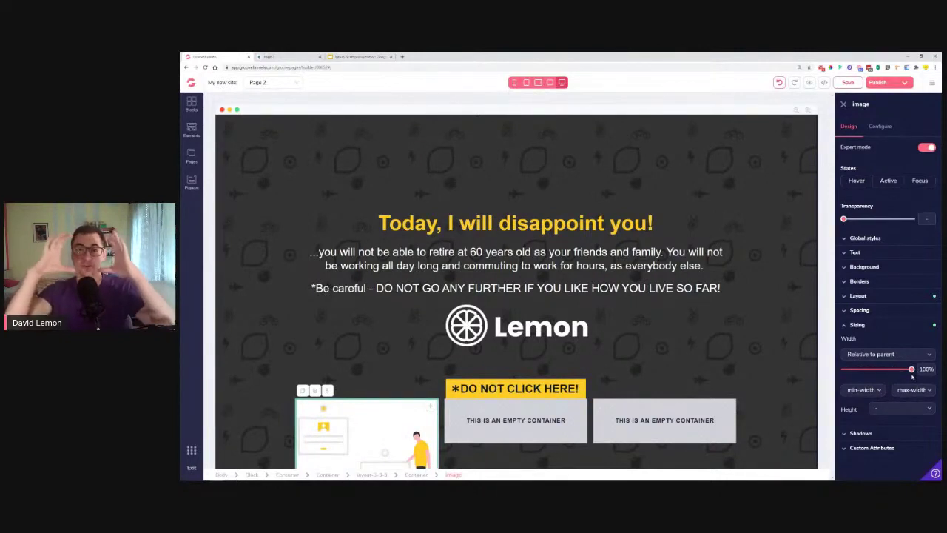
left_click_drag(912, 371, 886, 369)
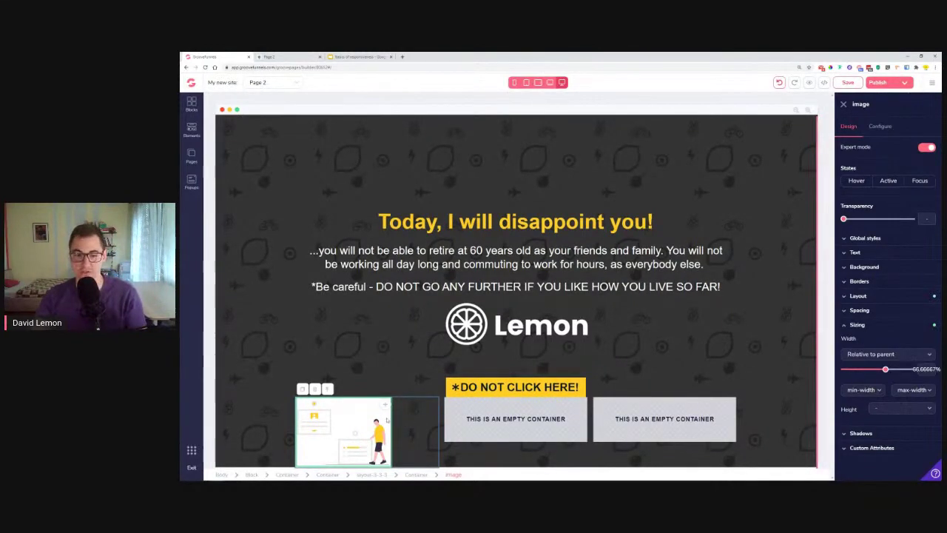
Try sizing the image's width relative to the page, at 16rem.
left_click(920, 354)
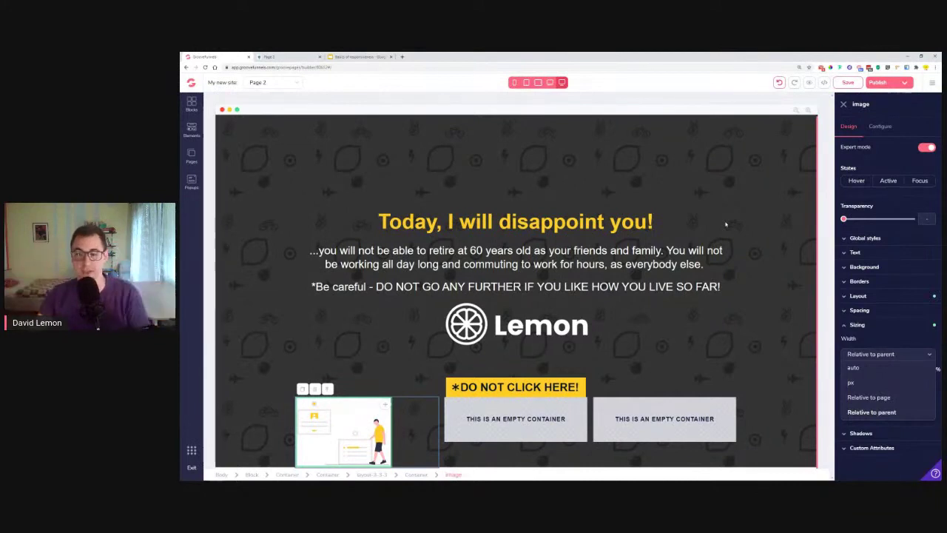
left_click(875, 399)
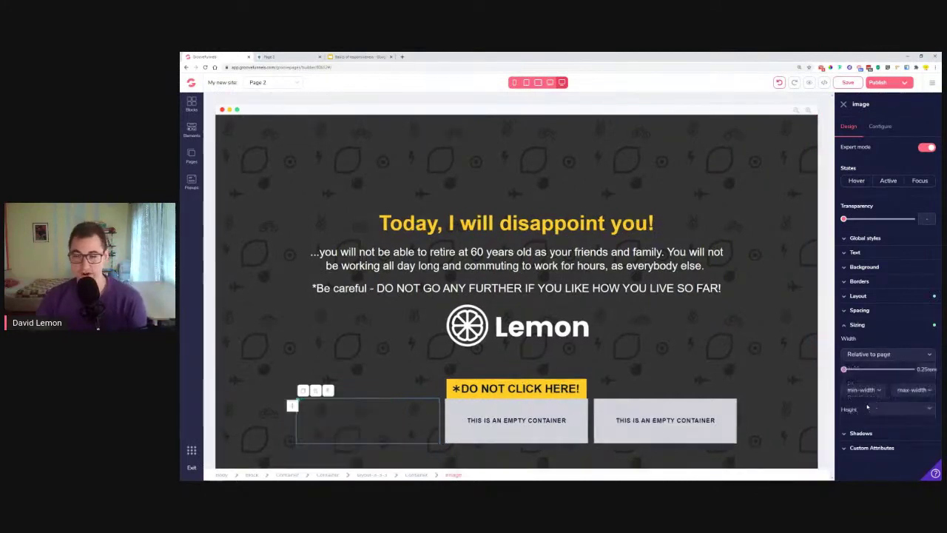
left_click_drag(844, 369, 912, 377)
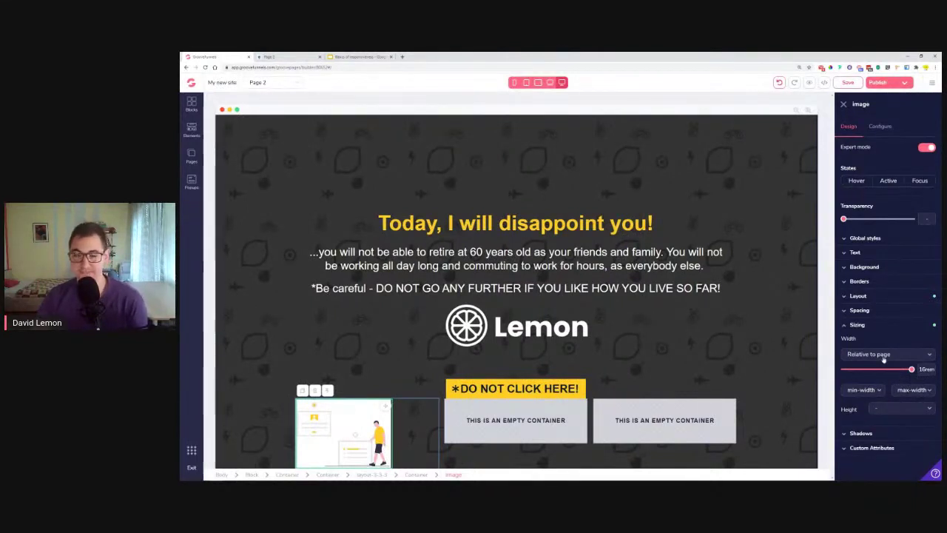
Set the image's width to 60% relative to its parent.
left_click(883, 355)
left_click(860, 397)
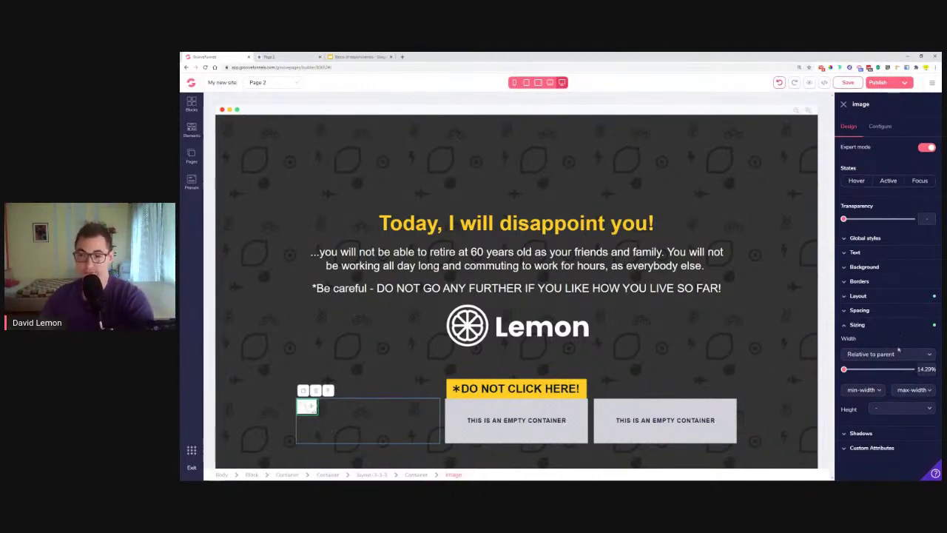
left_click_drag(845, 368, 882, 385)
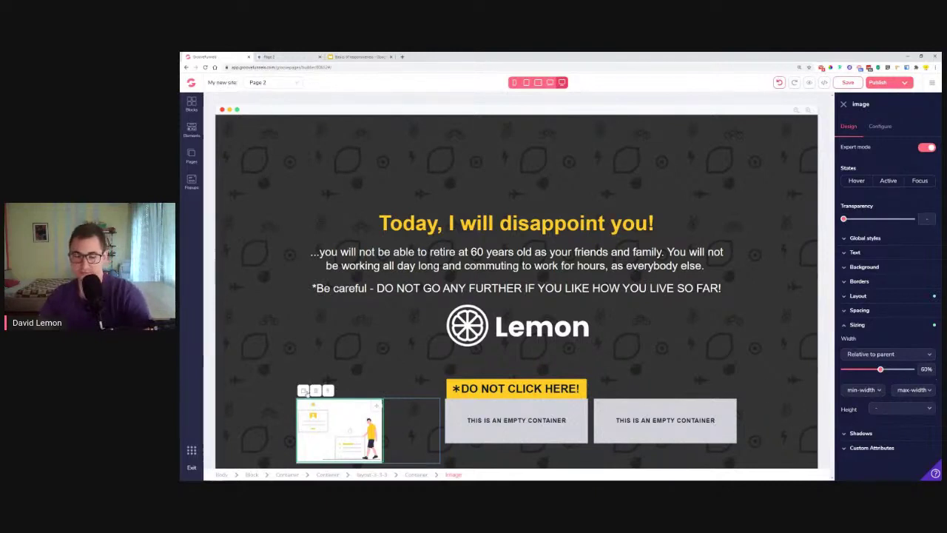
Duplicate the illustration and place copies in the second and third columns so each container holds one.
scroll(444, 407, "down", 1)
left_click(373, 409)
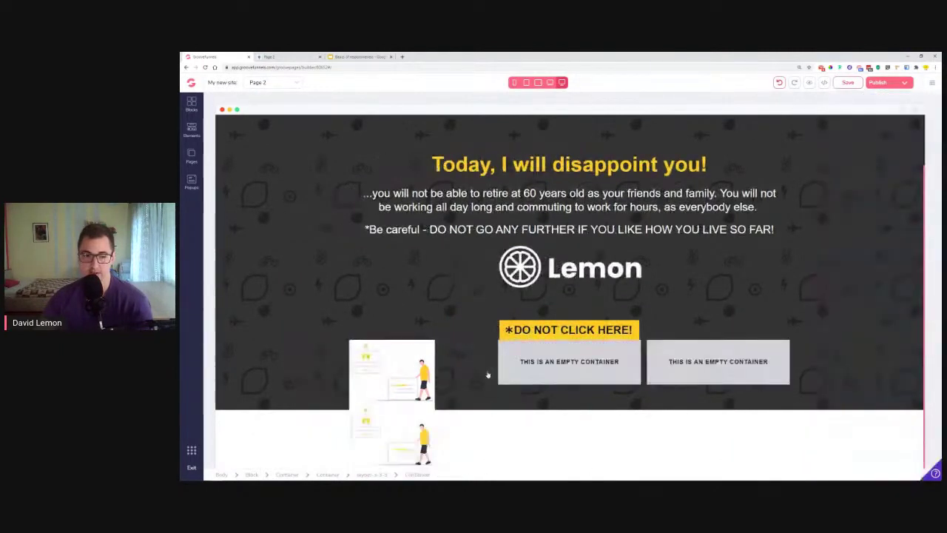
left_click_drag(400, 444, 566, 377)
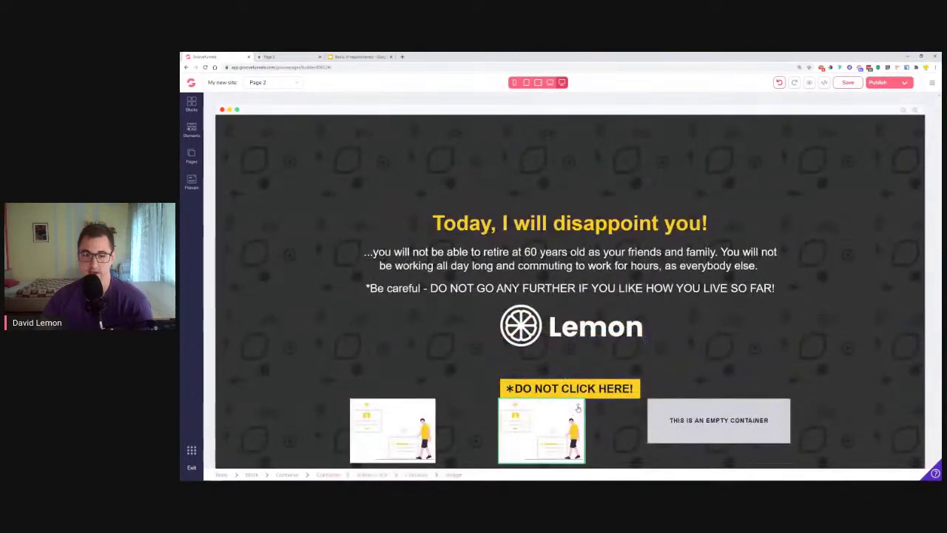
left_click_drag(604, 420, 647, 415)
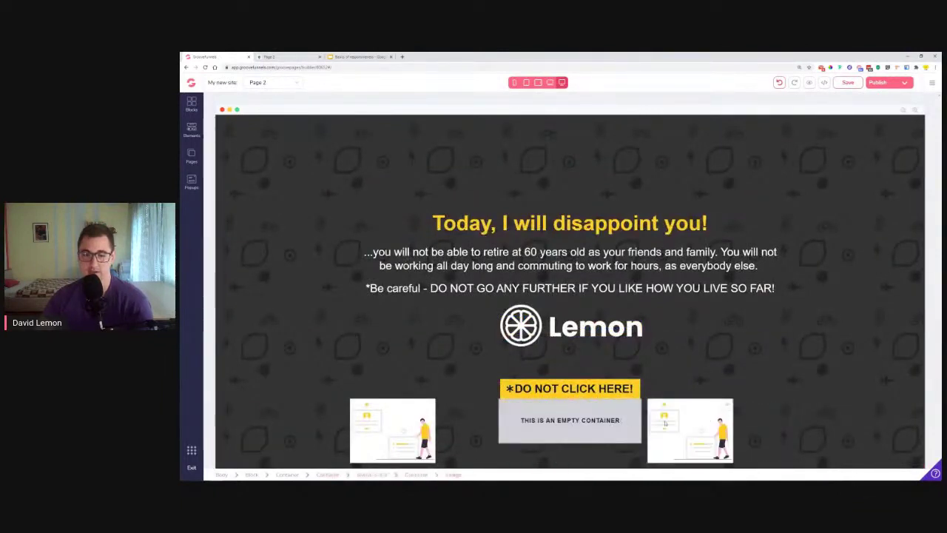
left_click(646, 412)
left_click_drag(599, 392, 583, 420)
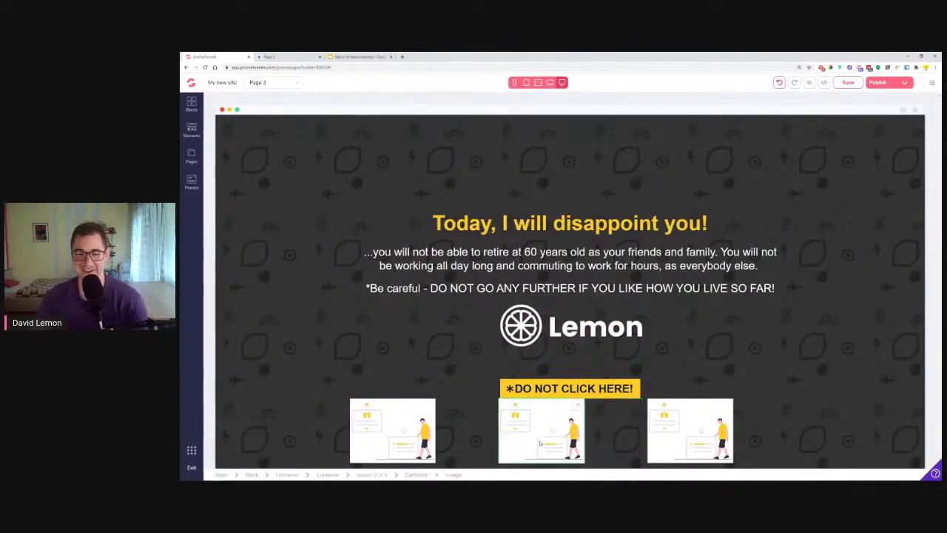
Check how the three image columns behave in the laptop, landscape tablet and portrait tablet layouts.
left_click(454, 424)
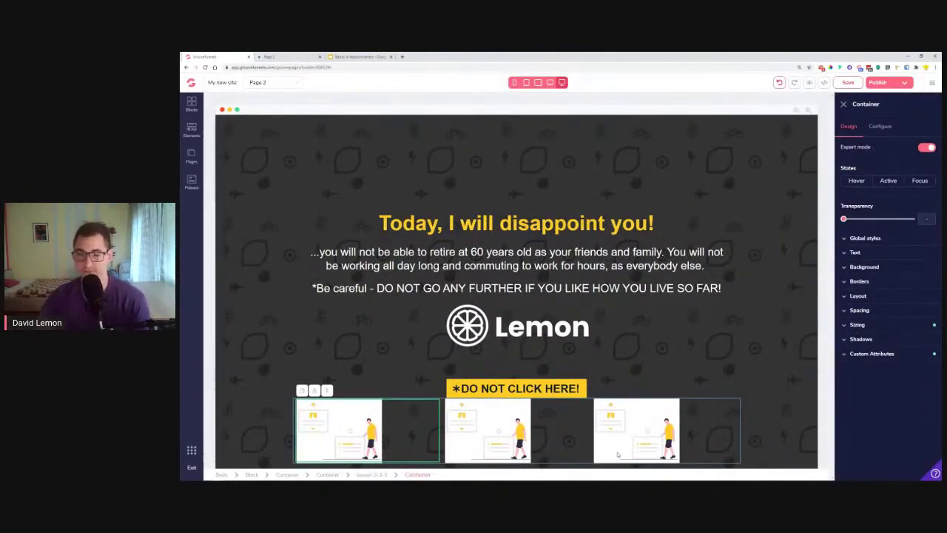
left_click(538, 82)
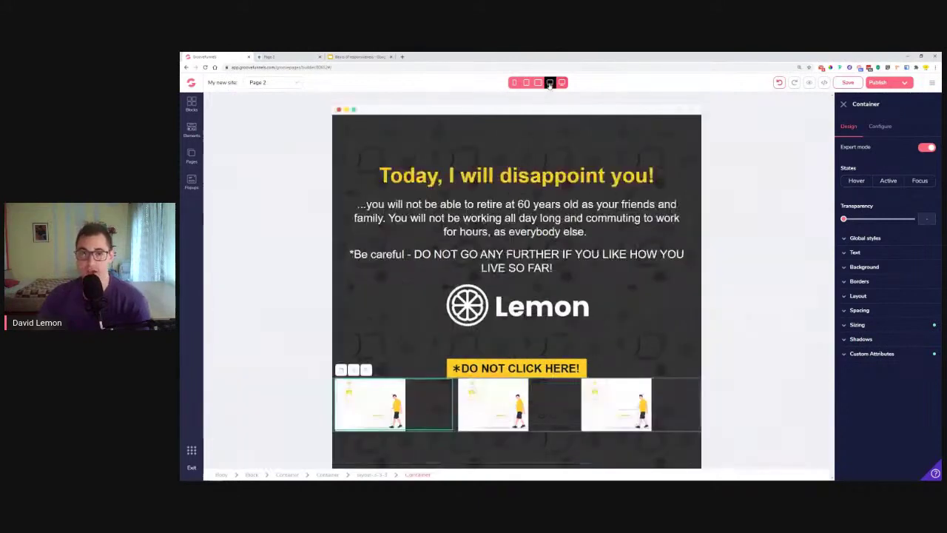
left_click(537, 83)
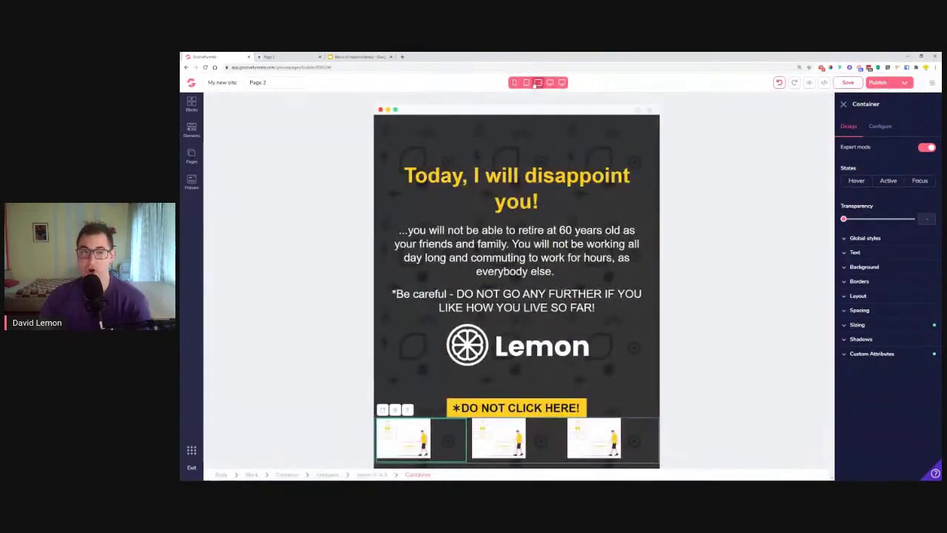
left_click(527, 83)
scroll(523, 210, "down", 5)
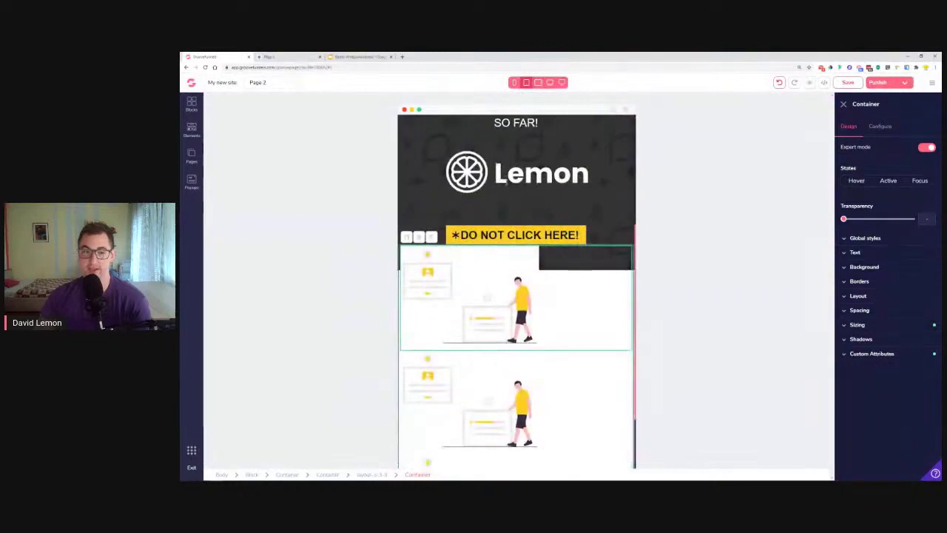
scroll(523, 210, "up", 6)
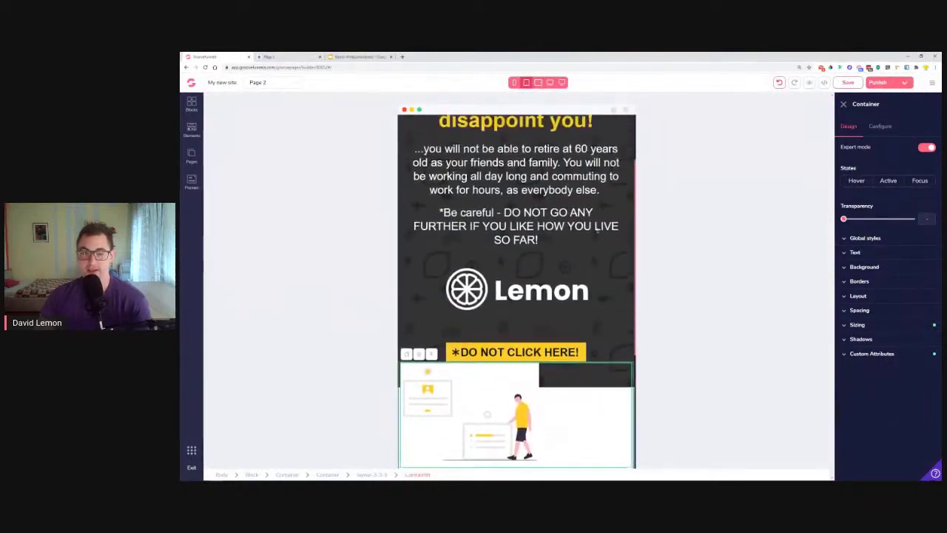
Select the whole block in the portrait tablet layout and set its height to auto.
left_click(615, 153)
scroll(433, 155, "up", 1)
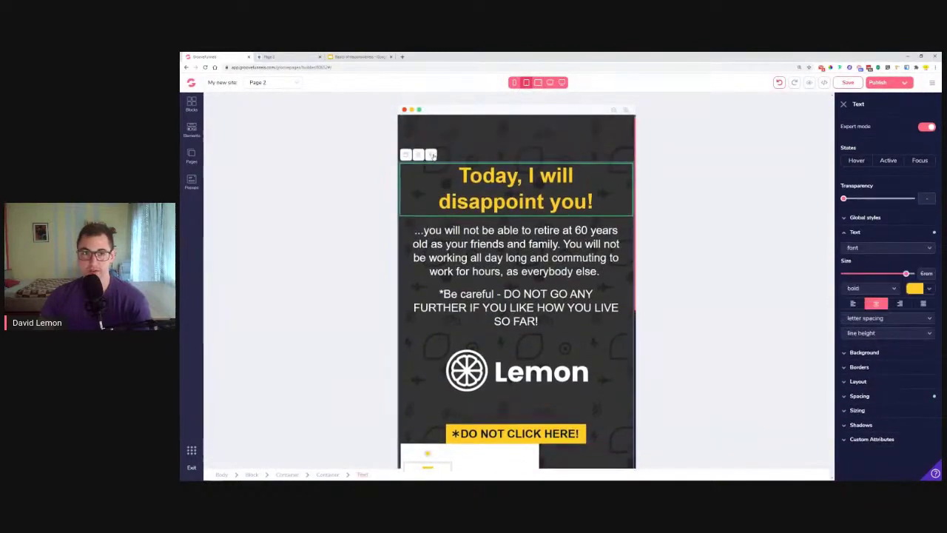
left_click(427, 120)
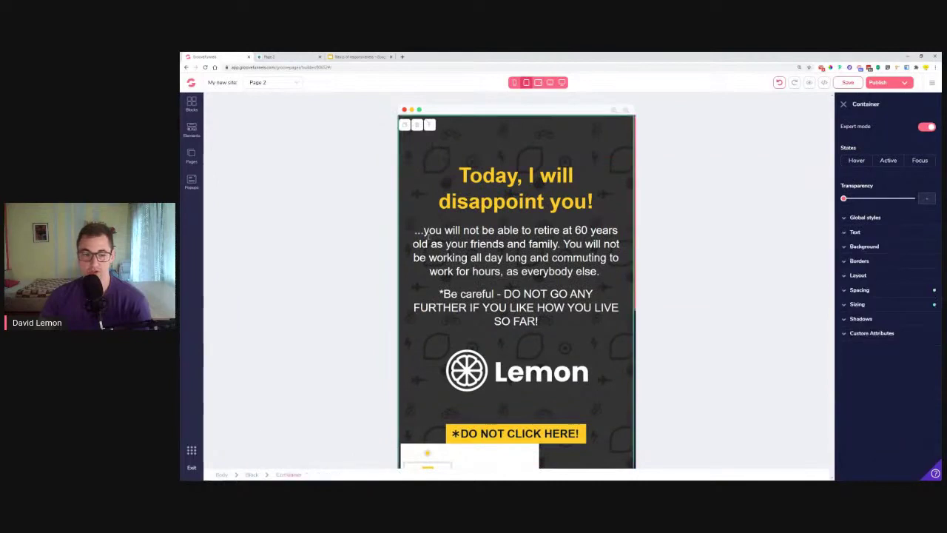
left_click(253, 476)
scroll(577, 385, "down", 2)
left_click(893, 306)
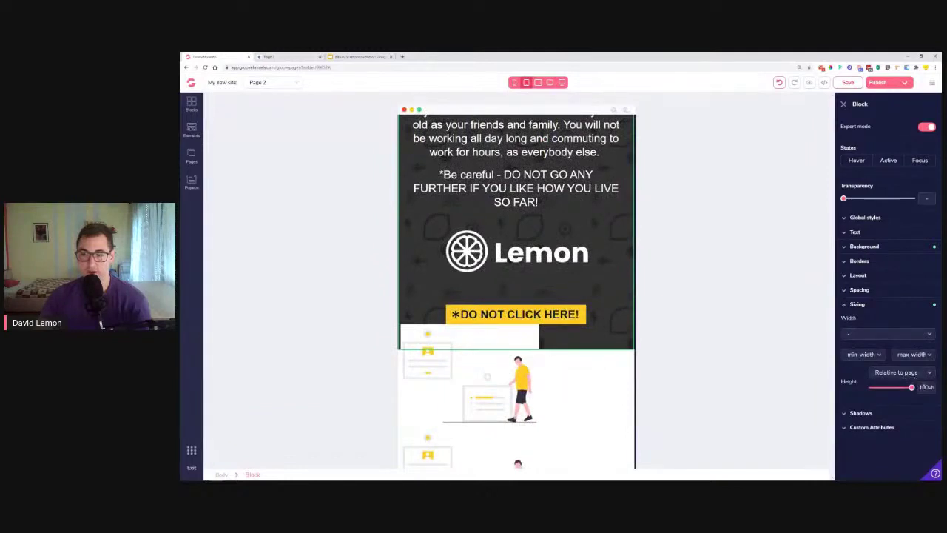
left_click(909, 375)
left_click(911, 386)
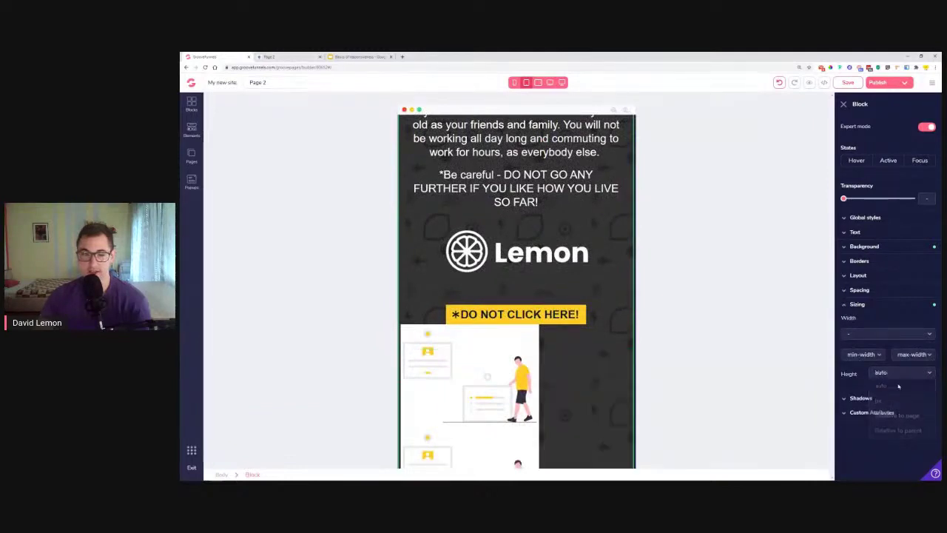
scroll(491, 286, "down", 3)
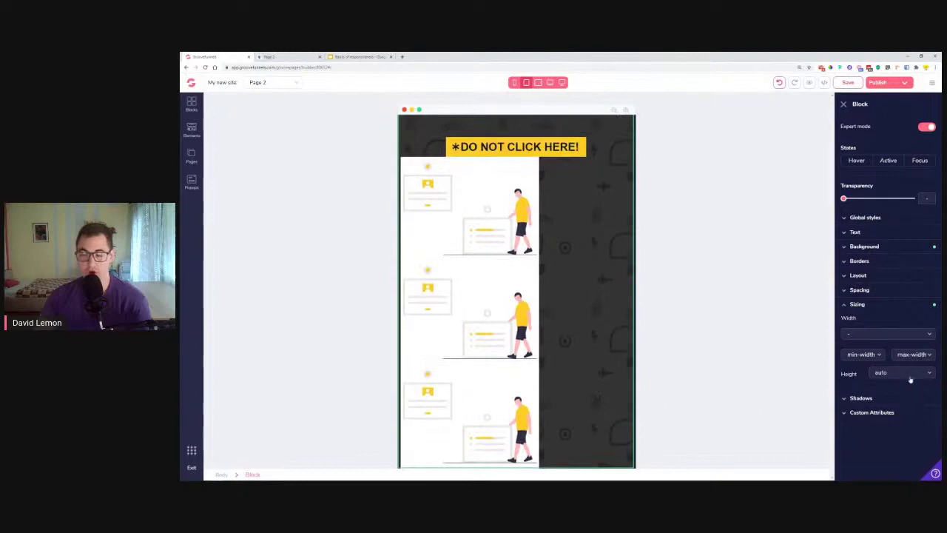
scroll(575, 306, "up", 5)
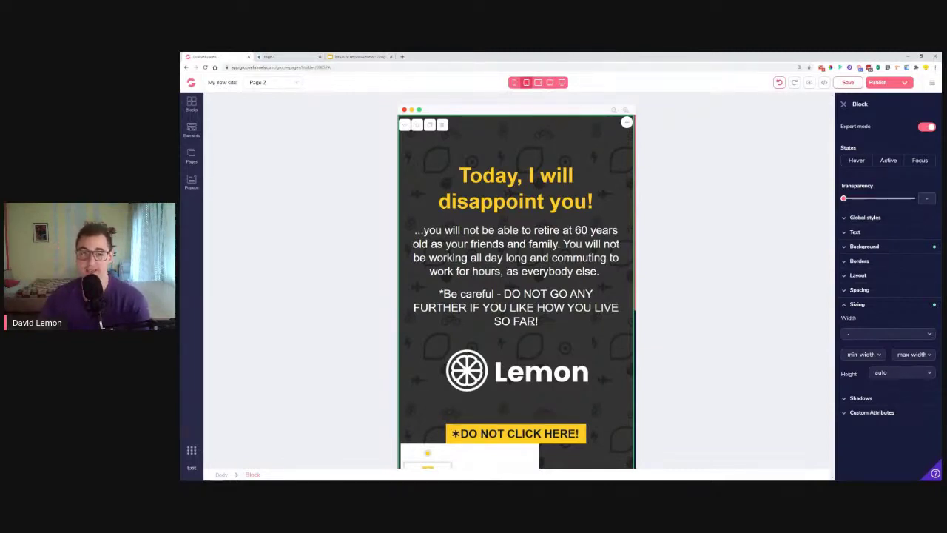
Examine how the auto-height block fits its content in the portrait tablet layout, and compare it across the phone, landscape tablet, laptop and desktop layouts.
scroll(548, 322, "down", 1)
scroll(548, 322, "up", 1)
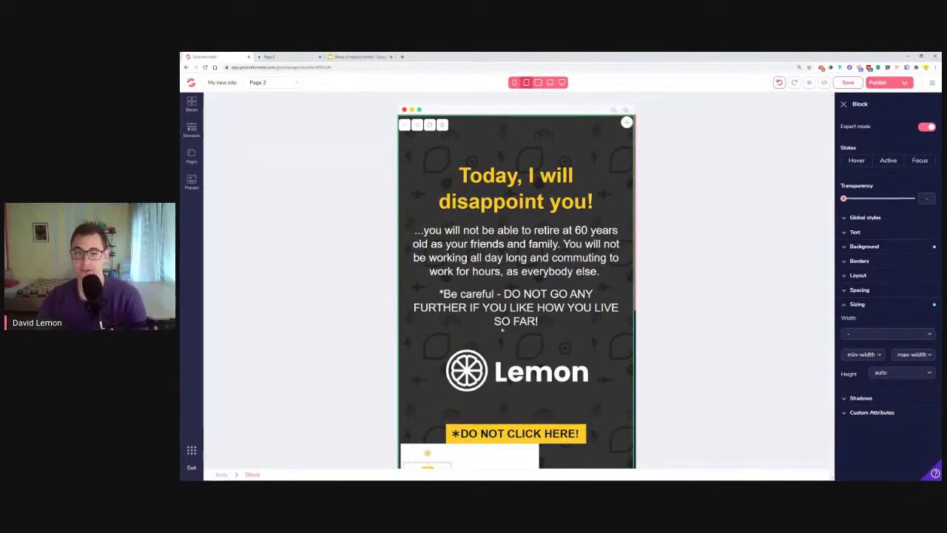
scroll(569, 313, "down", 1)
scroll(569, 313, "down", 3)
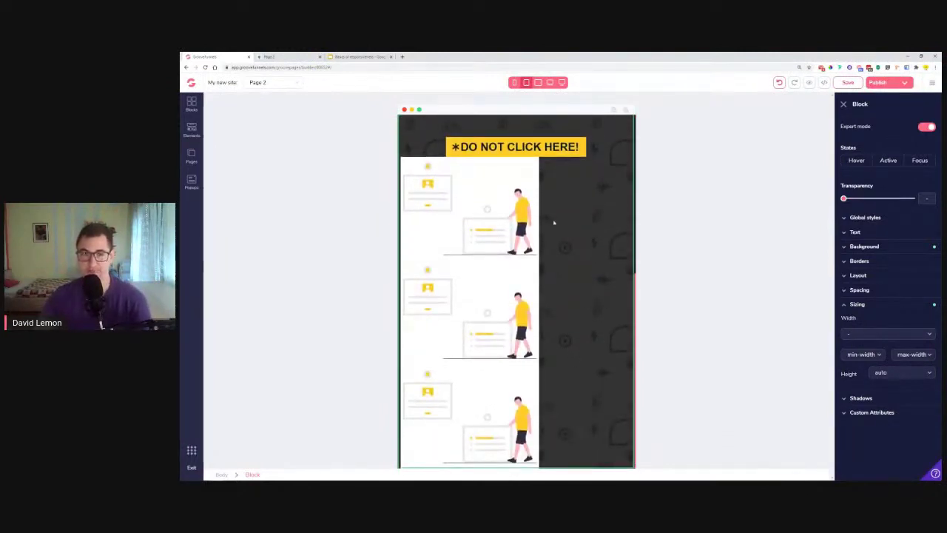
scroll(554, 222, "up", 3)
left_click(514, 82)
left_click(525, 83)
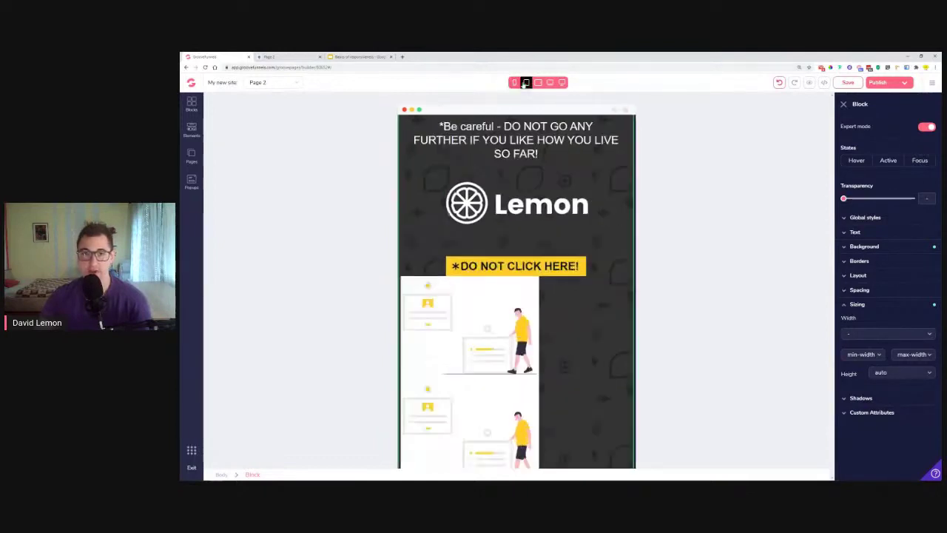
left_click(538, 82)
left_click(550, 82)
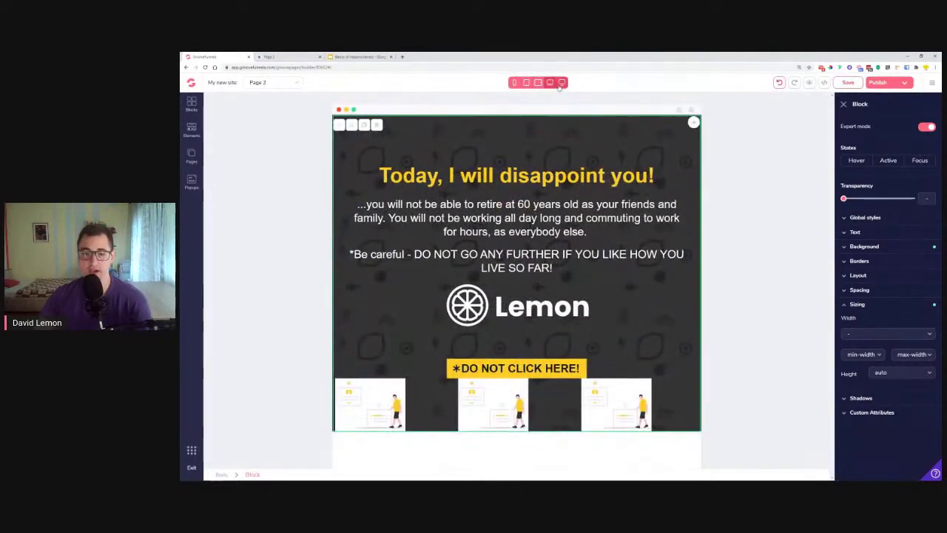
left_click(562, 82)
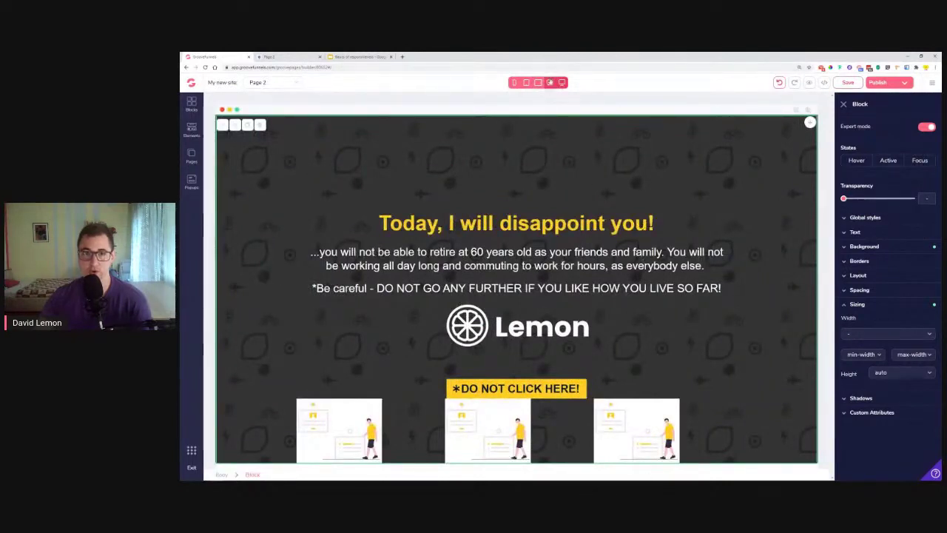
Check how the three image columns are arranged in the laptop, landscape tablet and portrait tablet layouts.
left_click(550, 82)
left_click(538, 82)
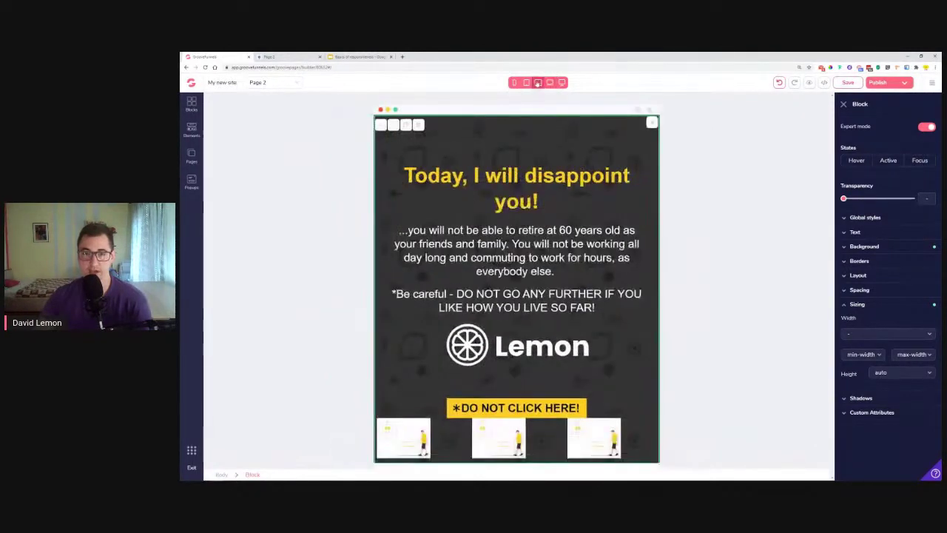
left_click(526, 83)
scroll(553, 162, "down", 3)
scroll(553, 162, "up", 3)
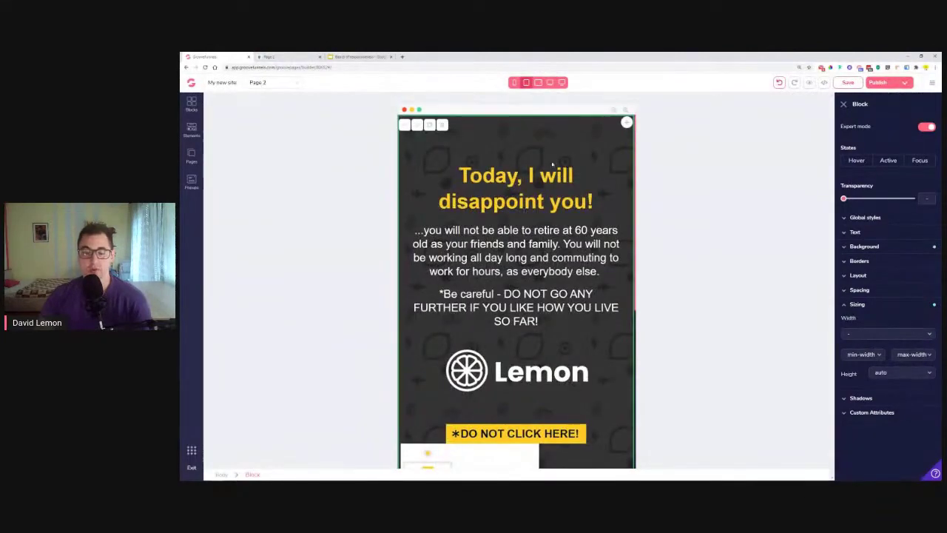
scroll(553, 162, "down", 3)
Give the first image container a flex layout with vertical direction and centered secondary alignment, working from the desktop layout.
left_click(553, 239)
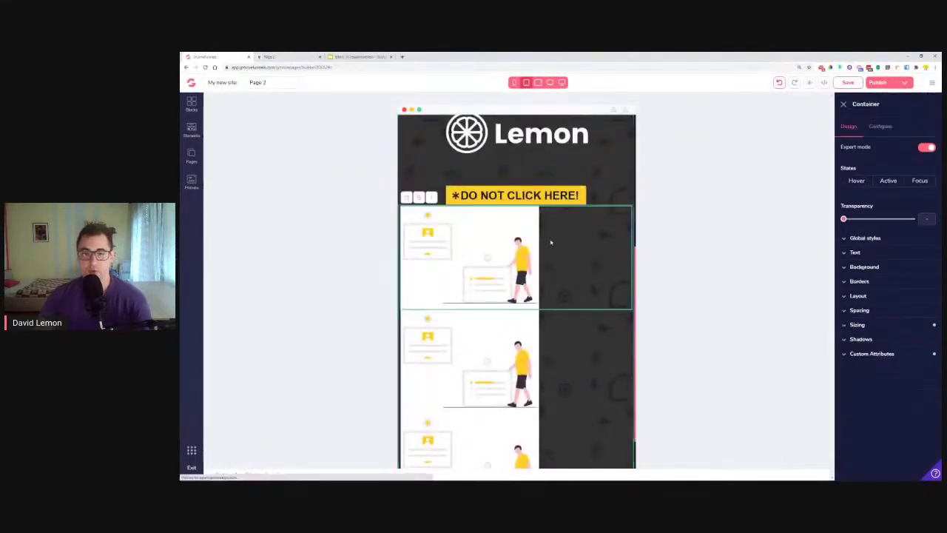
left_click(563, 82)
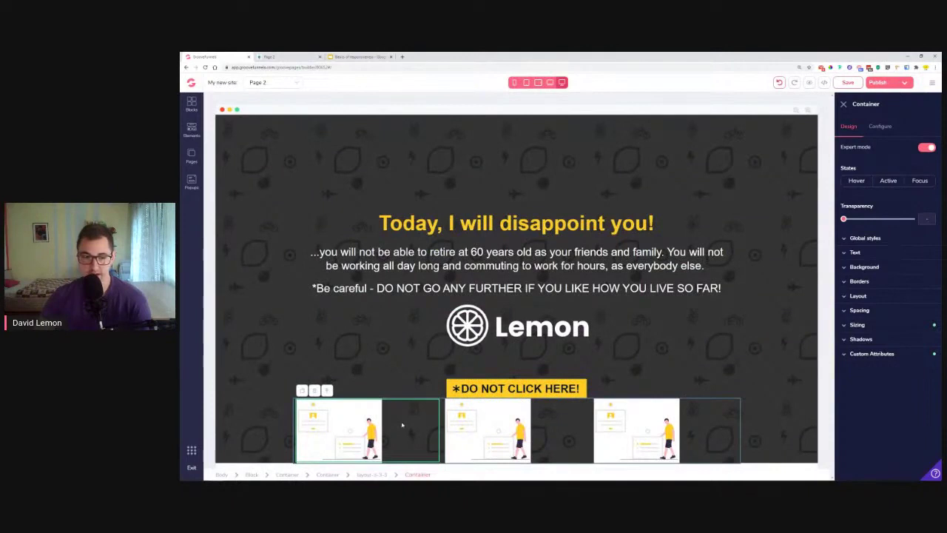
left_click(863, 296)
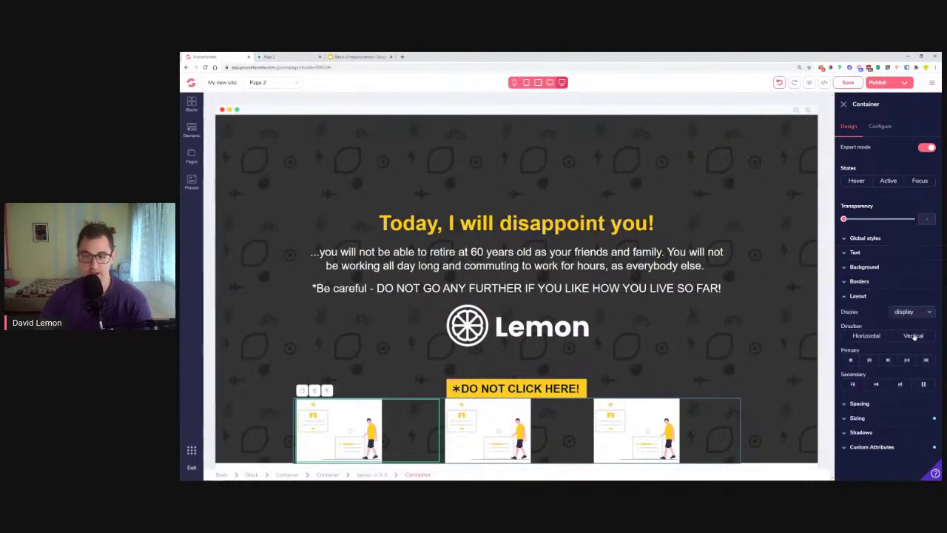
left_click(915, 336)
left_click(877, 384)
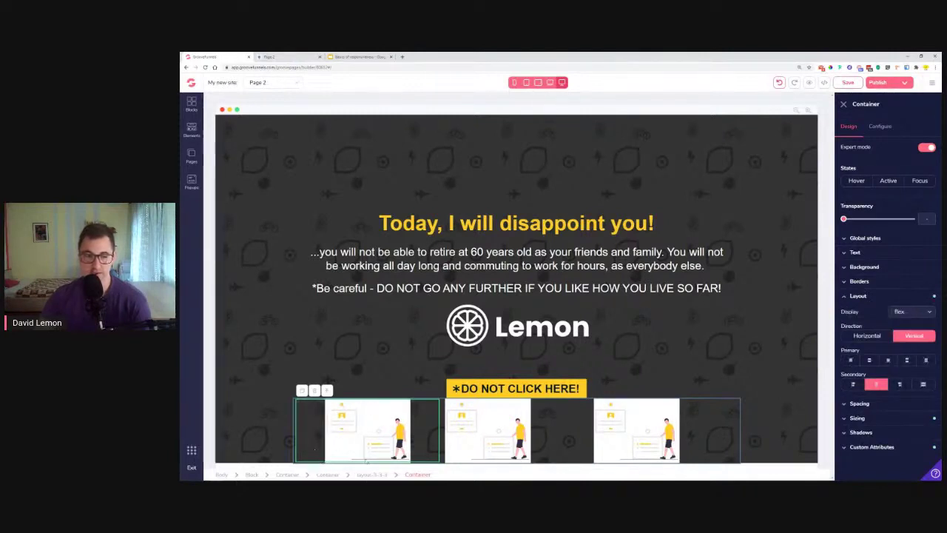
Set the second image container to flex display with vertical direction and centered secondary alignment.
left_click(553, 432)
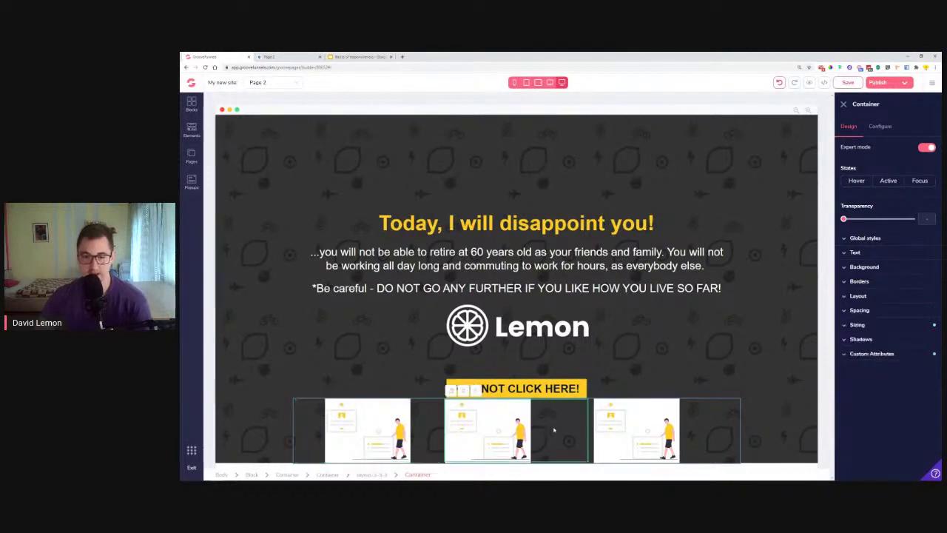
left_click(871, 298)
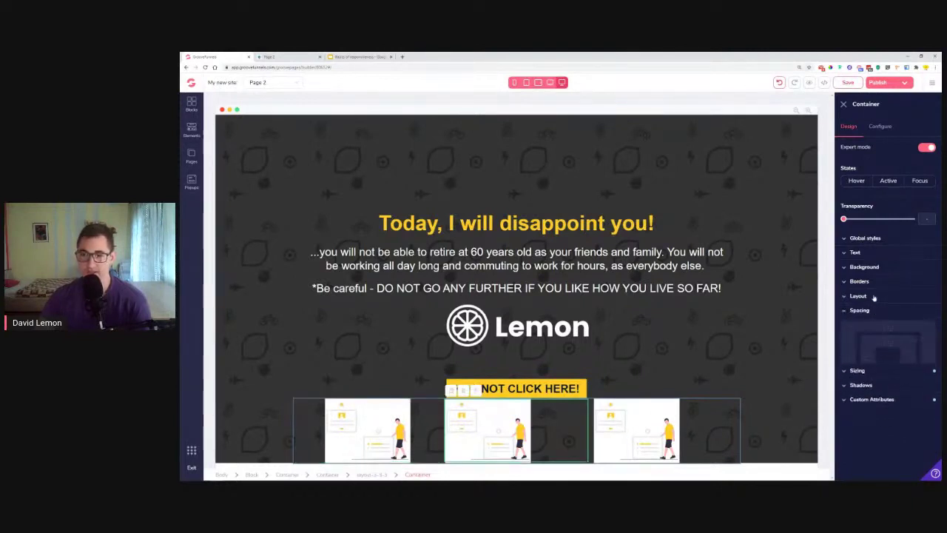
left_click(910, 312)
left_click(905, 325)
left_click(914, 335)
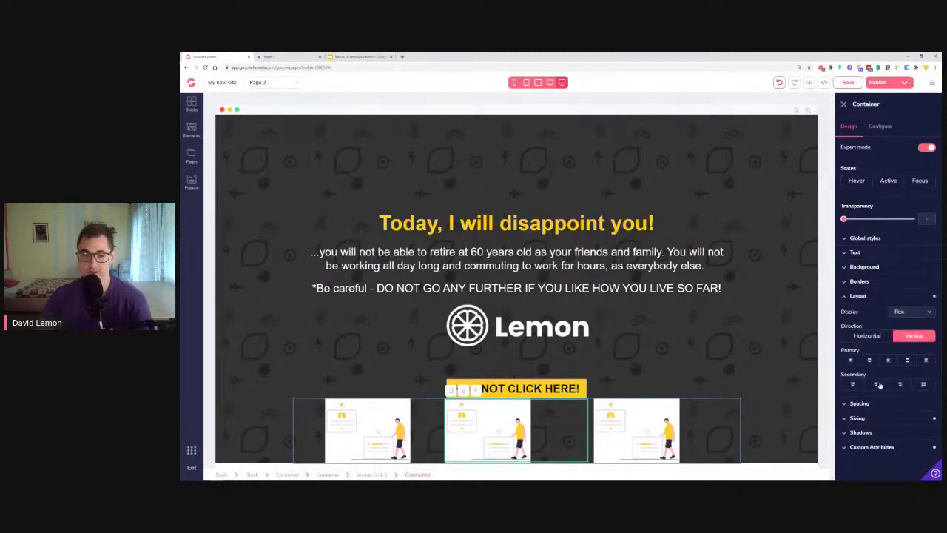
left_click(876, 384)
Center the image in the third container using flex display, vertical direction and centered secondary alignment.
left_click(704, 418)
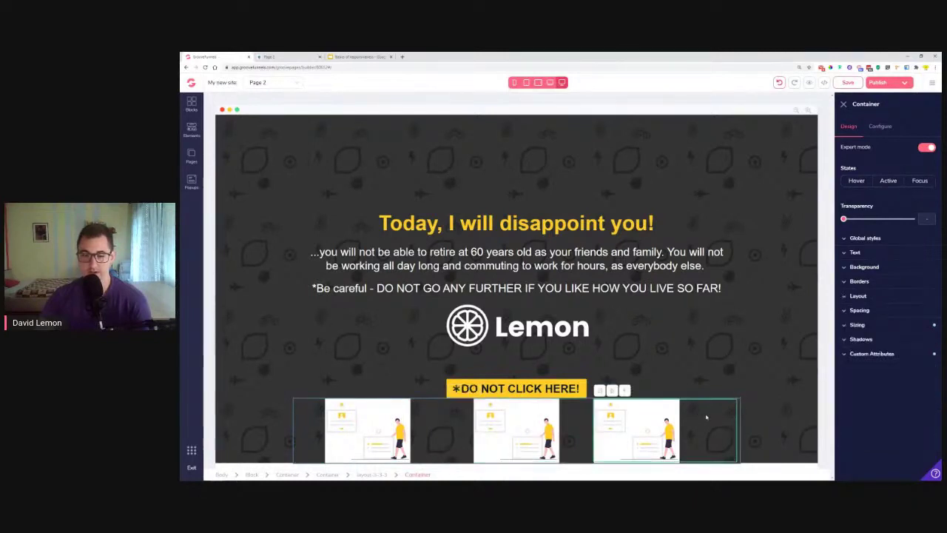
left_click(858, 295)
left_click(911, 312)
left_click(905, 325)
left_click(914, 335)
left_click(875, 383)
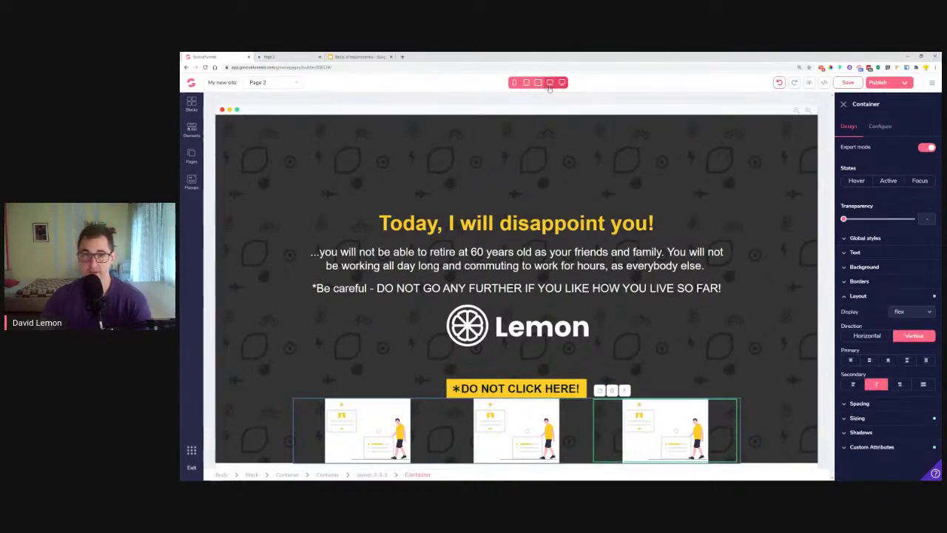
Check the centered images in the laptop, landscape tablet and portrait tablet layouts.
left_click(550, 83)
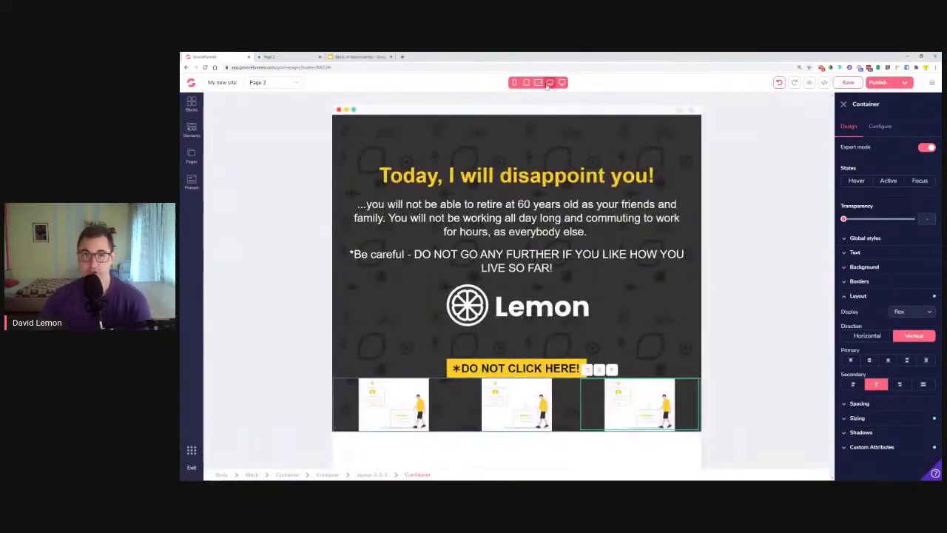
left_click(539, 82)
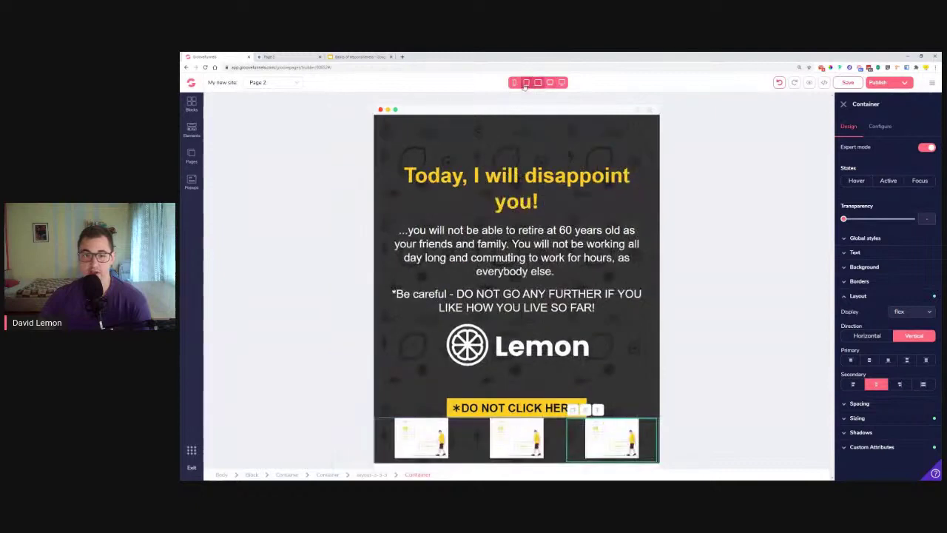
left_click(526, 83)
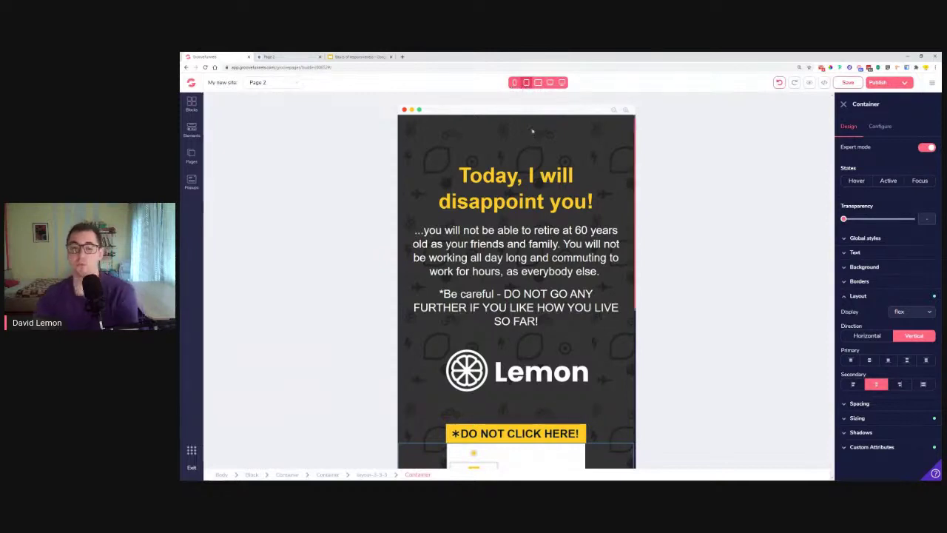
scroll(531, 134, "down", 5)
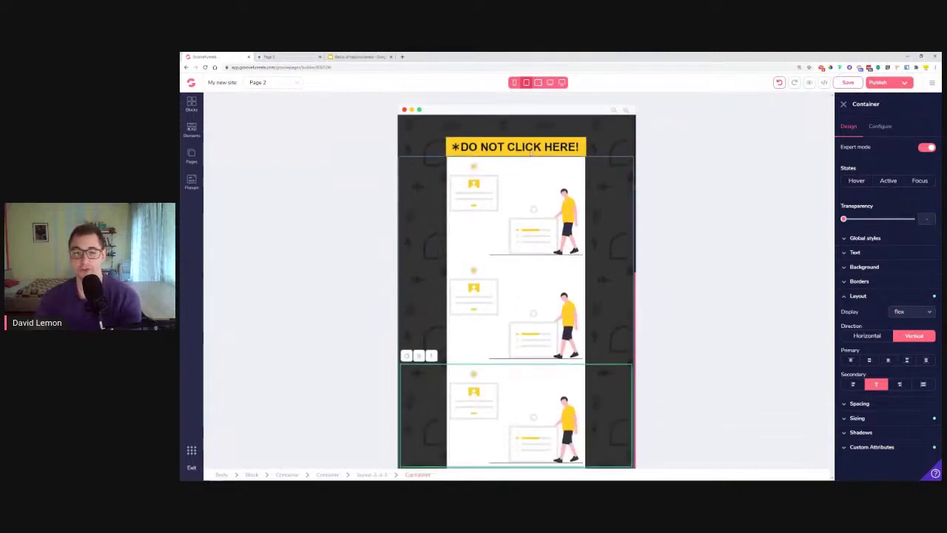
Select the container around the middle image and set its top and bottom padding to 1.75rem across all layouts.
left_click(514, 307)
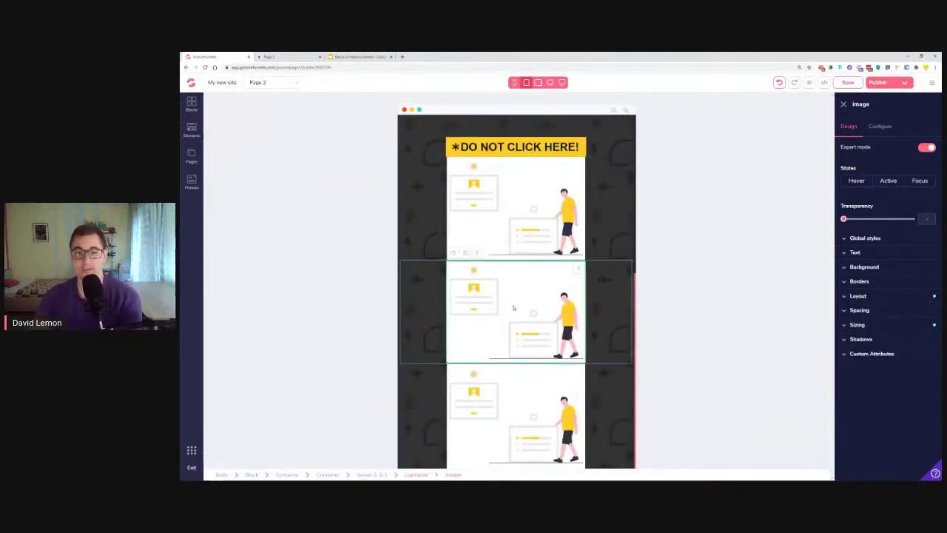
left_click(477, 254)
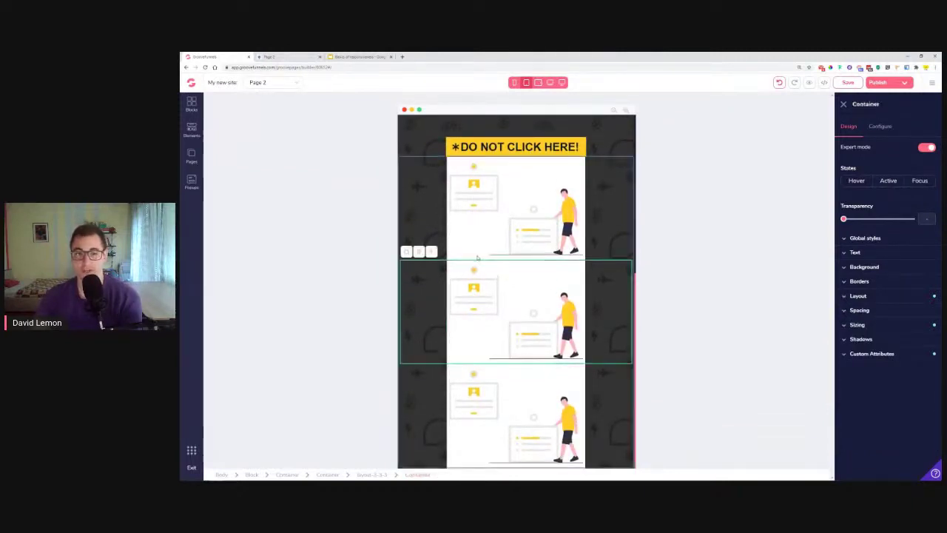
left_click(871, 311)
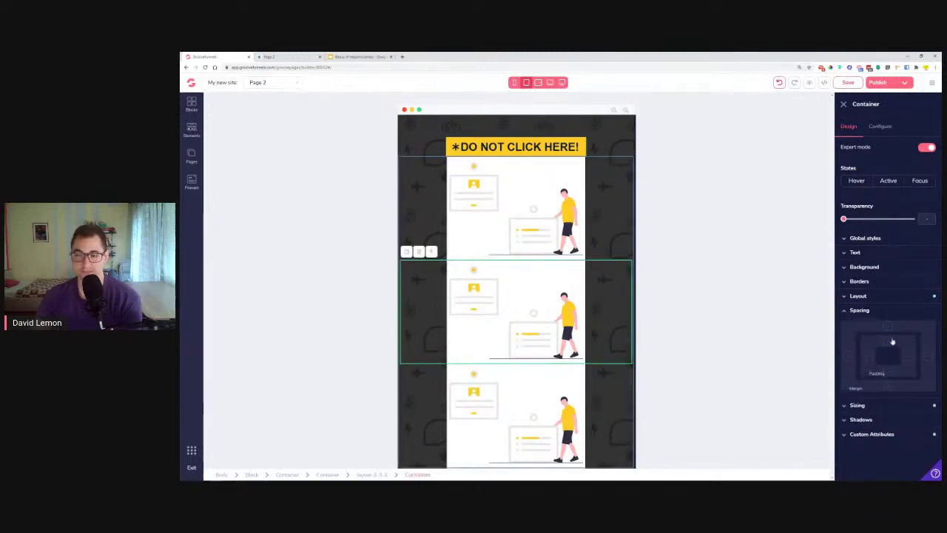
left_click(892, 342)
left_click_drag(844, 401, 872, 401)
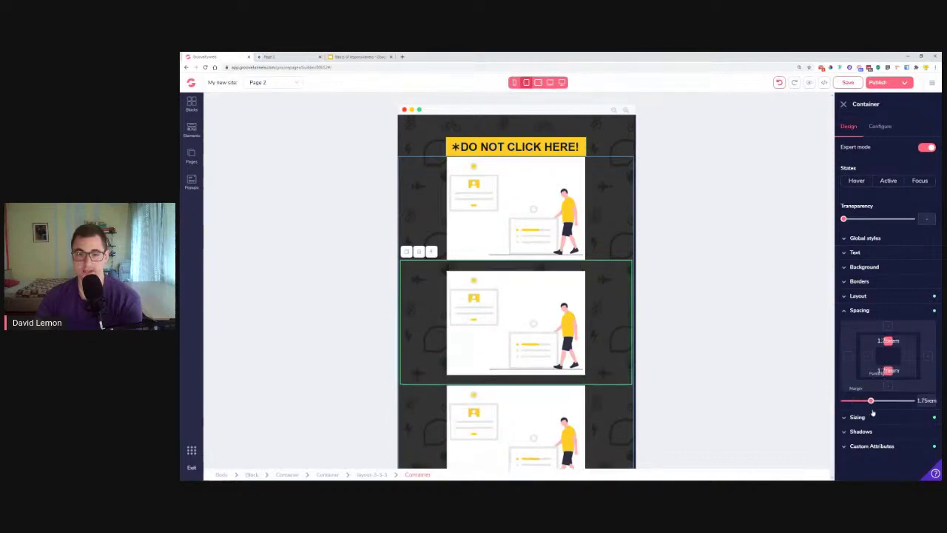
Compare how the middle container's padding affects the image columns in the desktop and portrait tablet layouts.
left_click(613, 222)
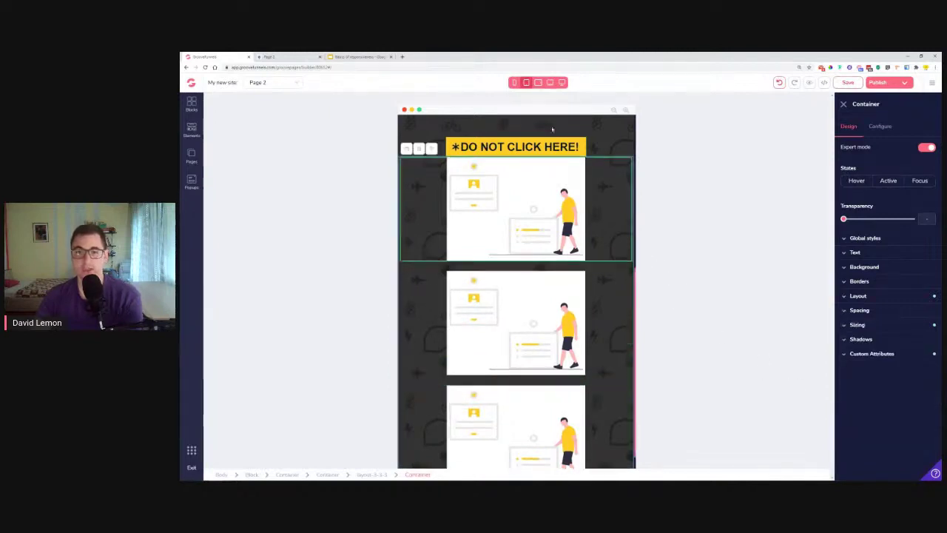
left_click(562, 83)
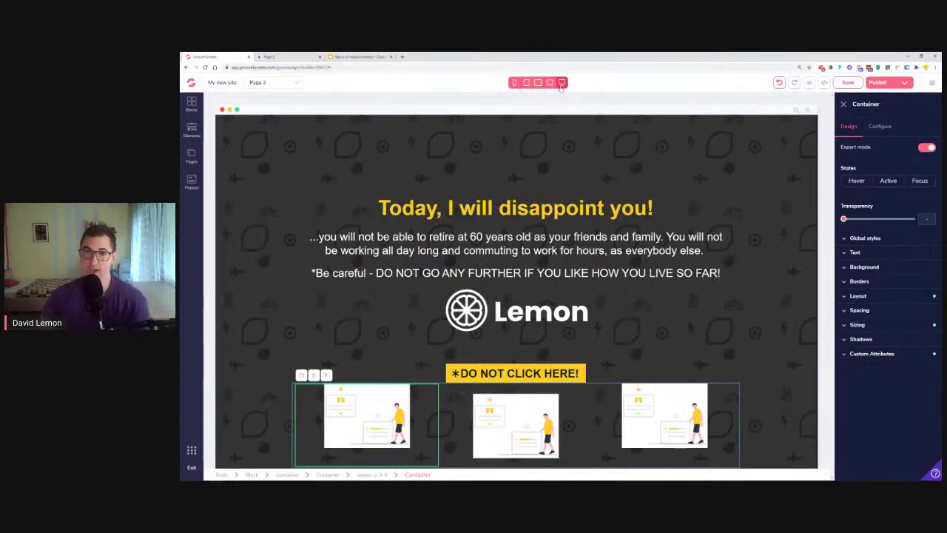
left_click(527, 83)
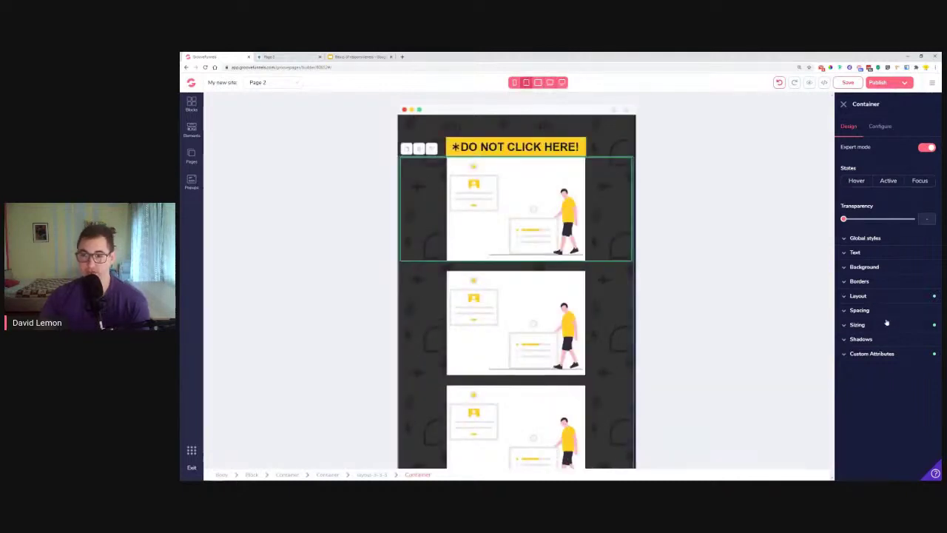
Clear the middle image container's top and bottom padding from the desktop layout, with all layouts still linked.
left_click(562, 82)
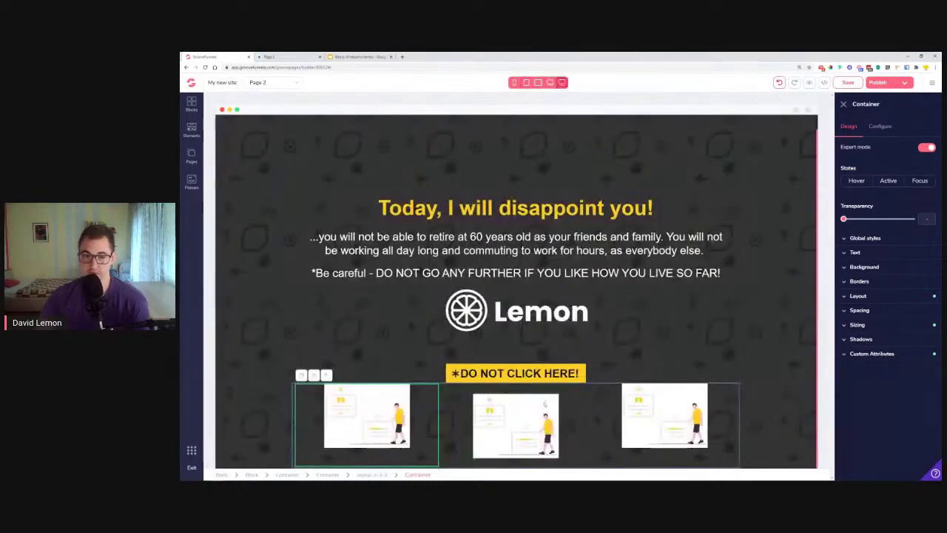
left_click(520, 427)
left_click(503, 385)
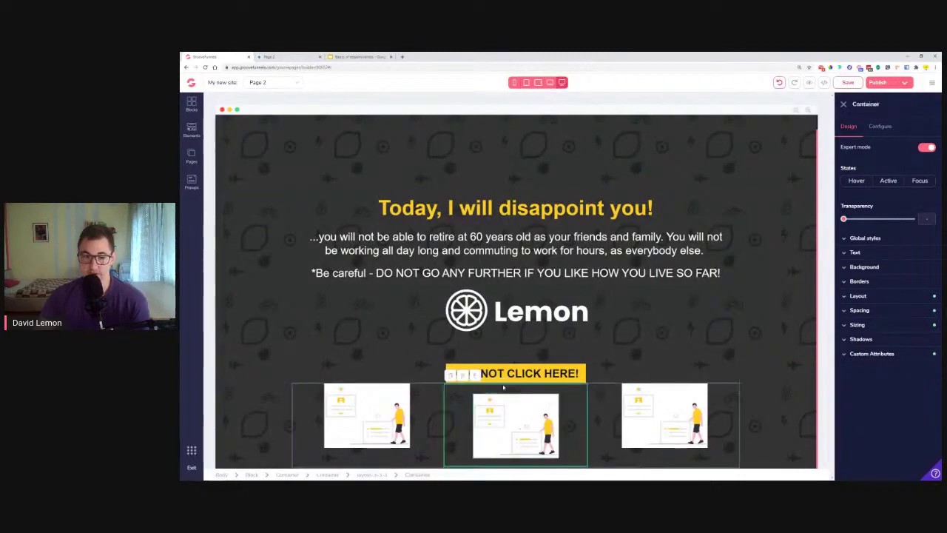
left_click(860, 310)
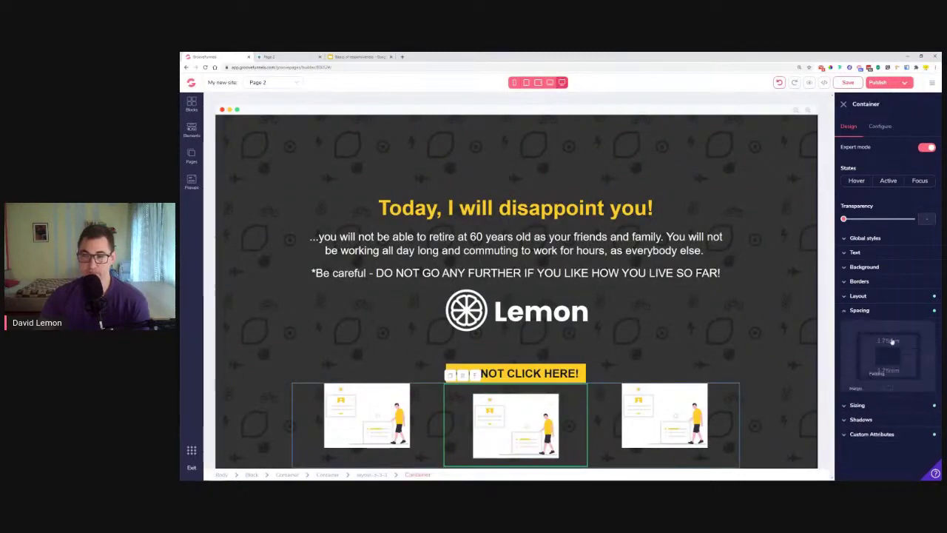
left_click_drag(870, 400, 845, 401)
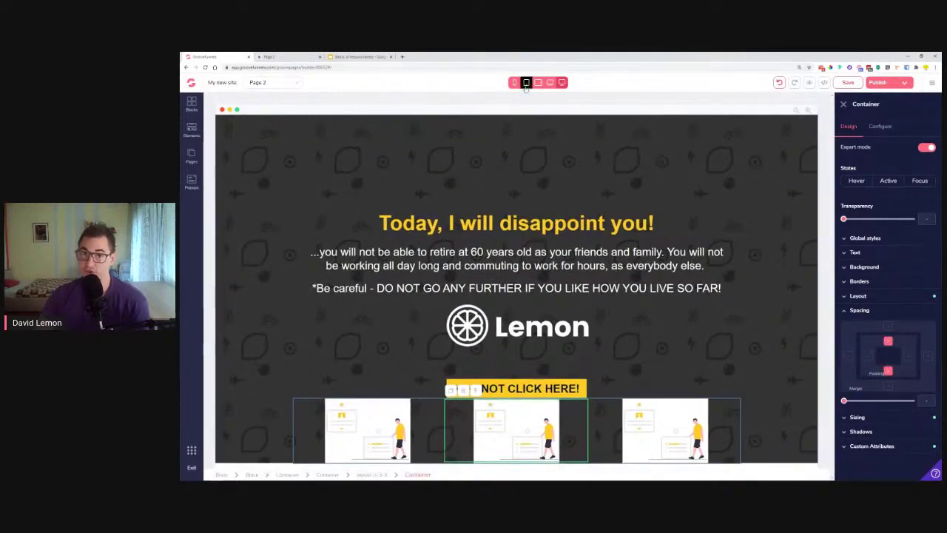
Set the middle container's top and bottom padding to 2rem for the portrait tablet layout alone, and to 0 for the landscape tablet.
left_click(525, 82)
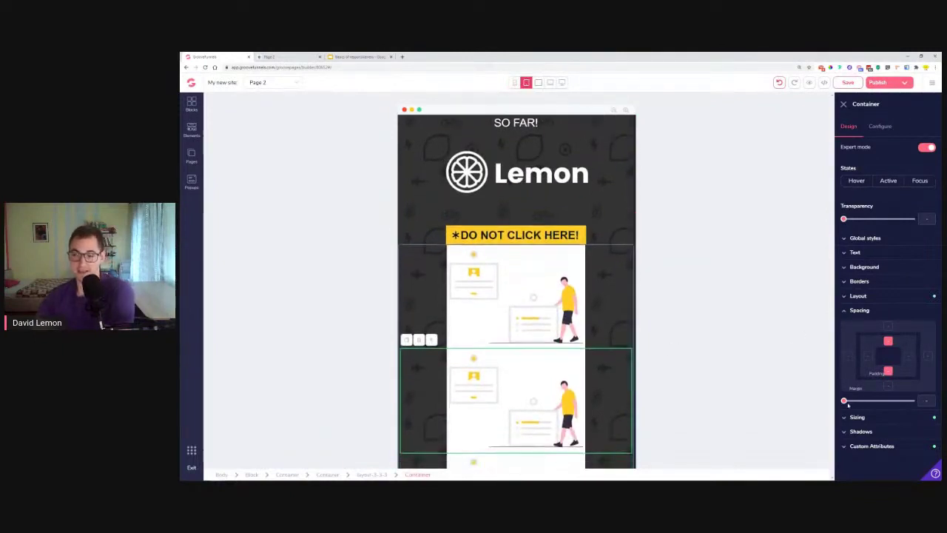
left_click_drag(844, 402, 874, 406)
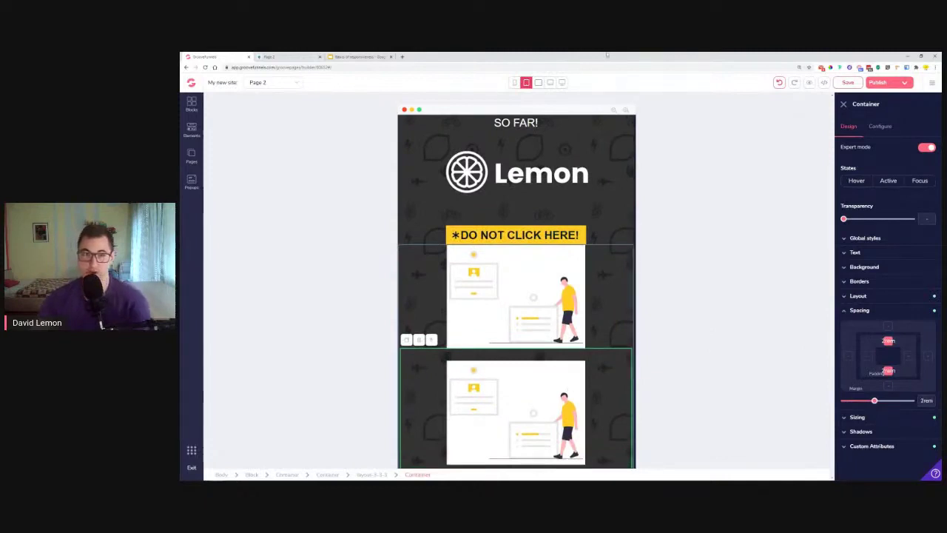
left_click(539, 83)
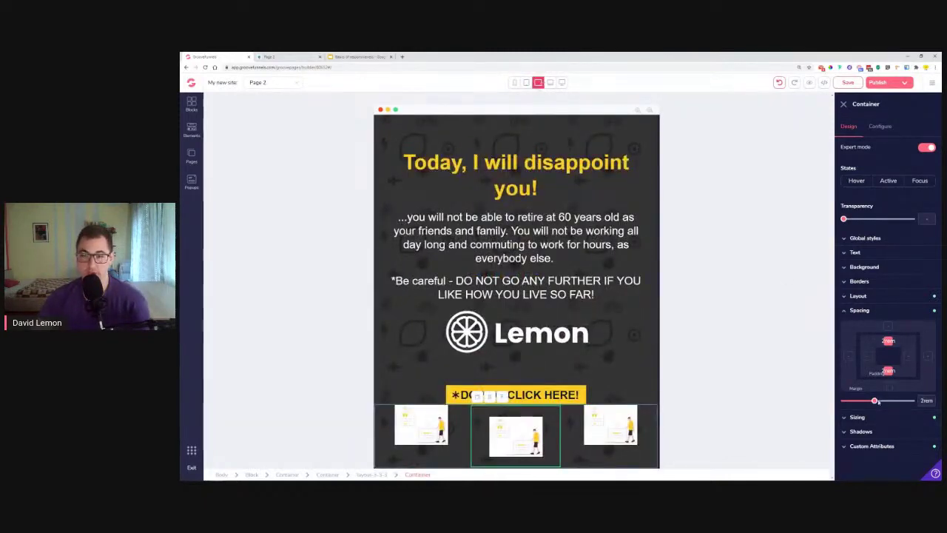
left_click_drag(875, 402, 848, 400)
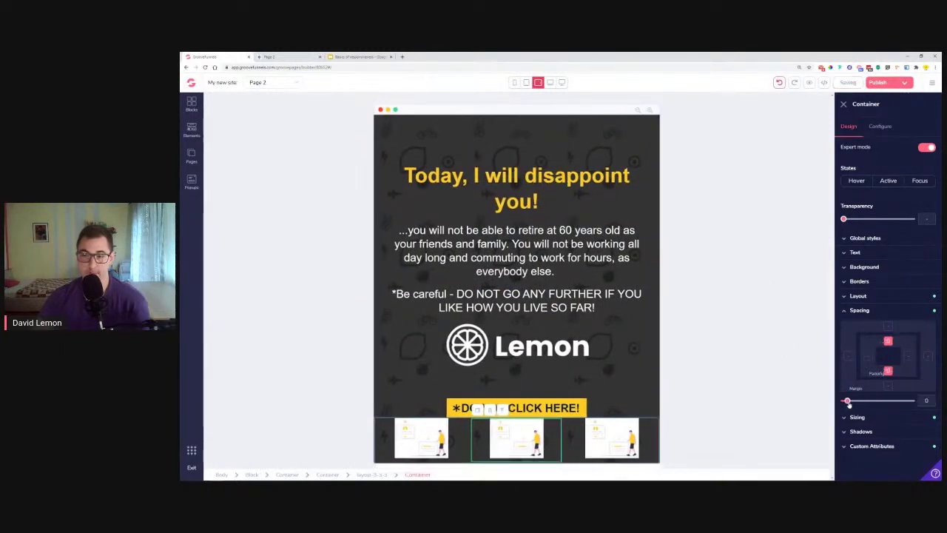
Check the middle container's spacing in the laptop, desktop and portrait tablet layouts.
left_click(550, 82)
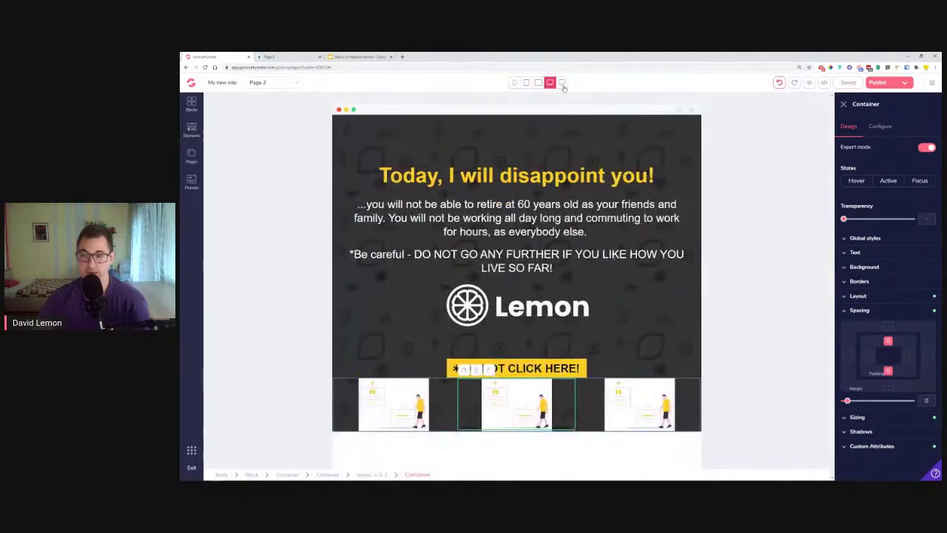
left_click(562, 82)
left_click(526, 82)
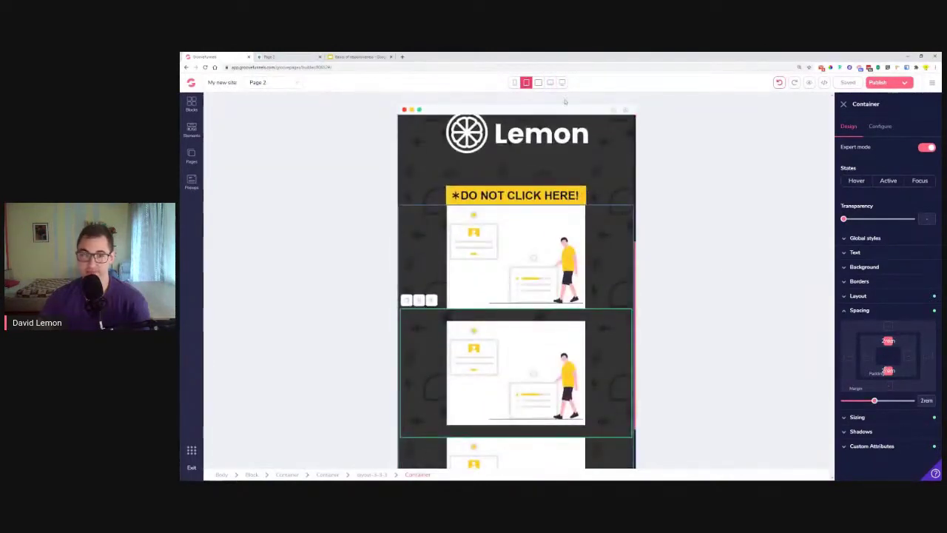
Set the middle container's top and bottom padding to 2rem in the phone layout alone, and return to the portrait tablet layout.
left_click(515, 82)
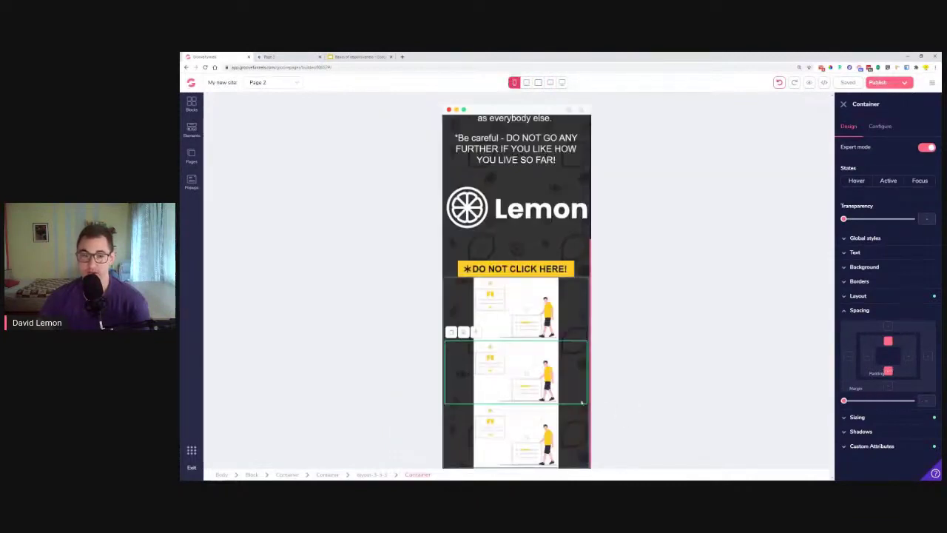
left_click_drag(844, 402, 874, 402)
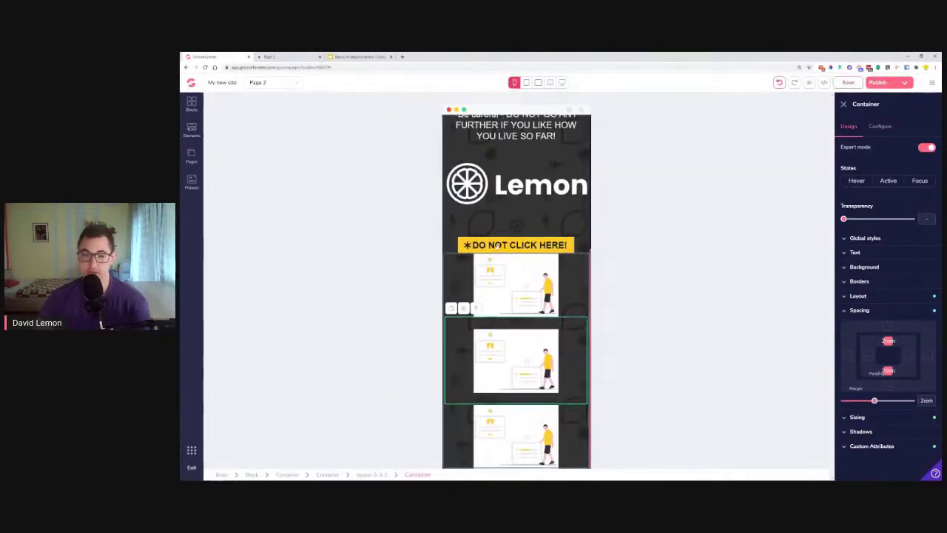
left_click(526, 83)
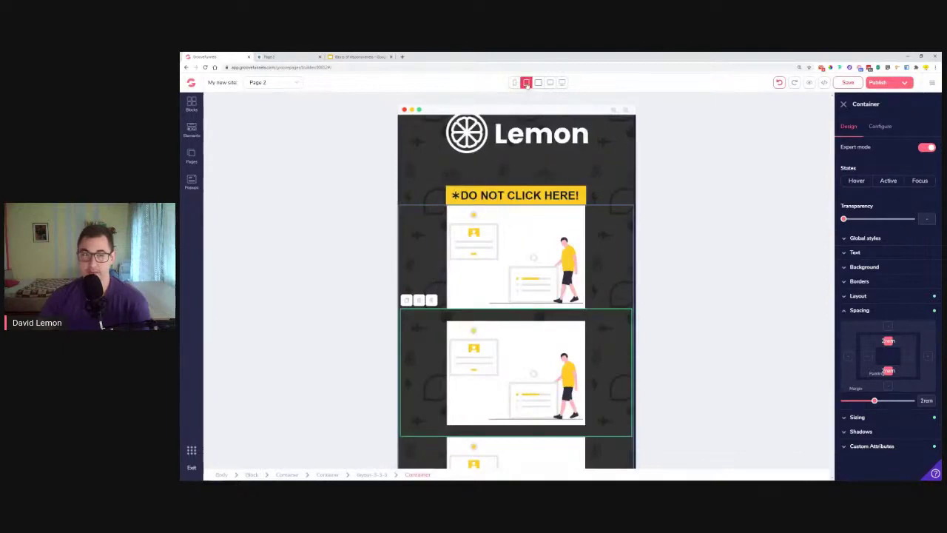
Check the middle container's top and bottom padding in the landscape tablet, laptop and desktop layouts.
left_click(538, 83)
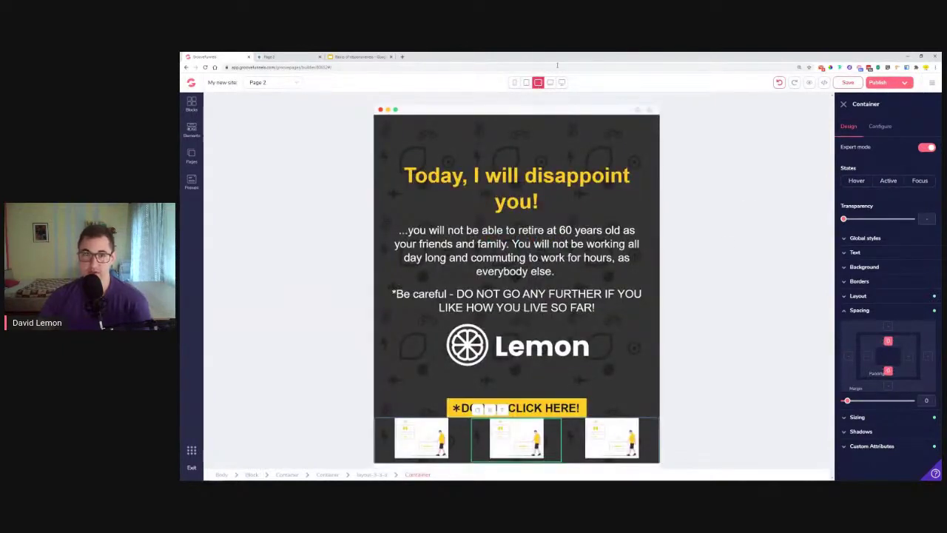
left_click(549, 84)
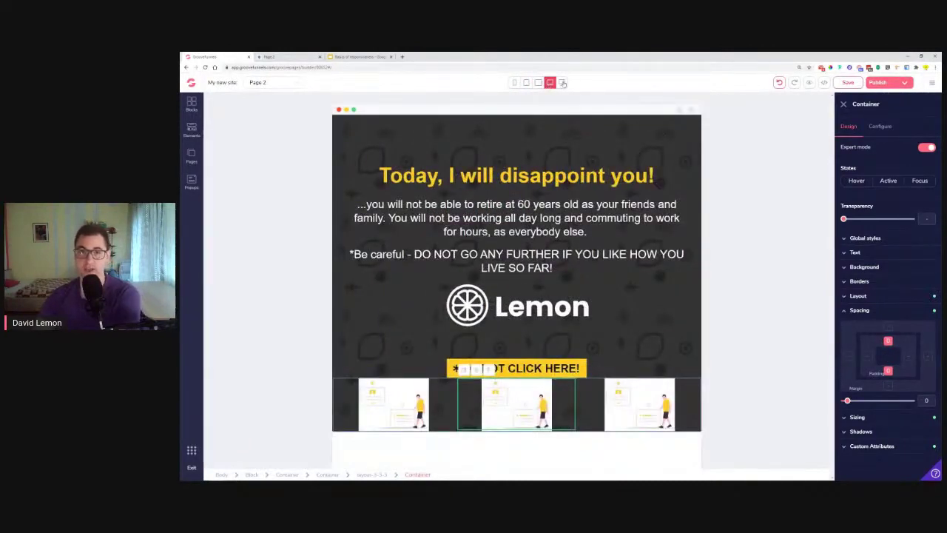
left_click(563, 82)
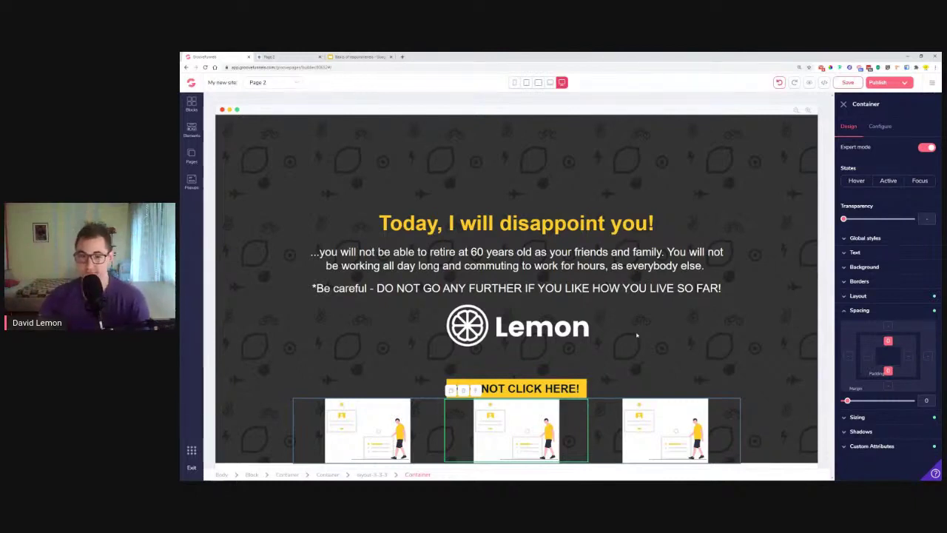
Set the three-column image layout's width to 75% relative to its parent from the desktop layout, with all layouts linked.
left_click(427, 426)
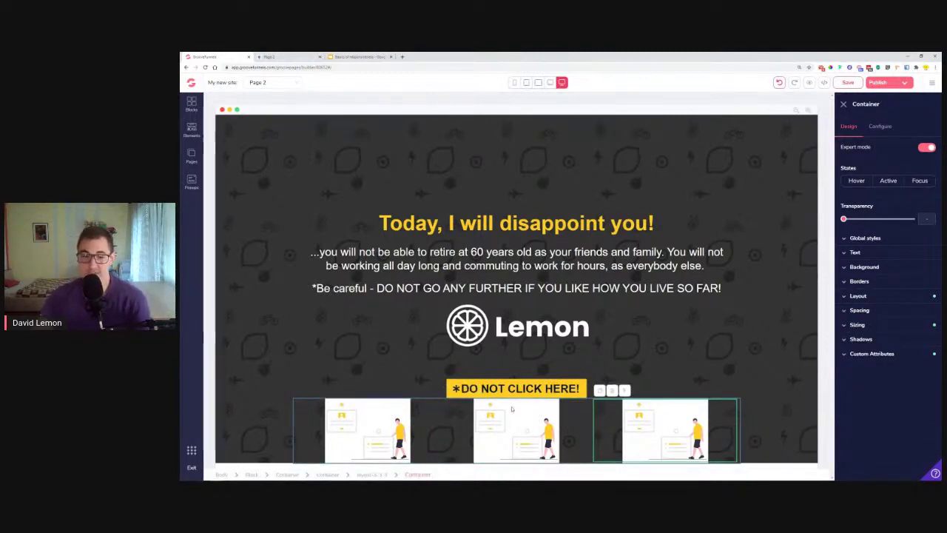
left_click(625, 390)
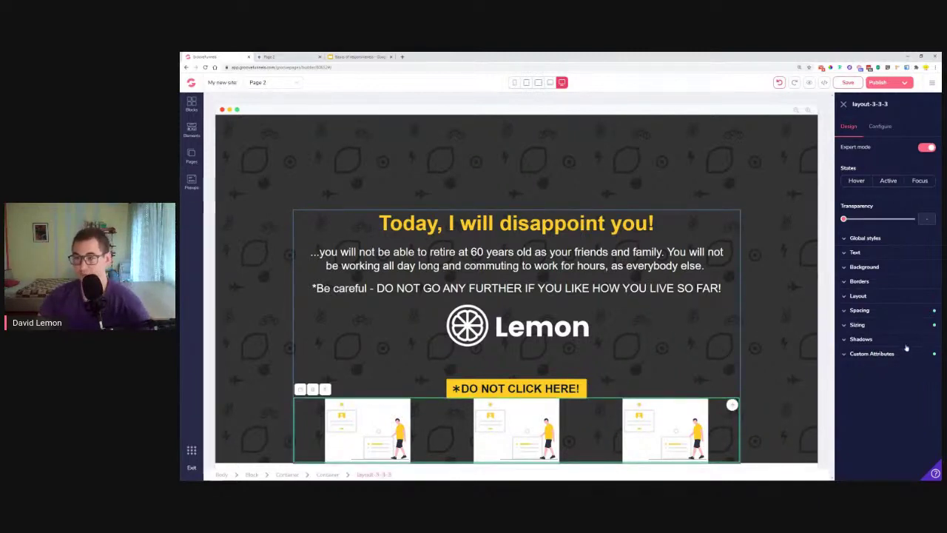
left_click(879, 327)
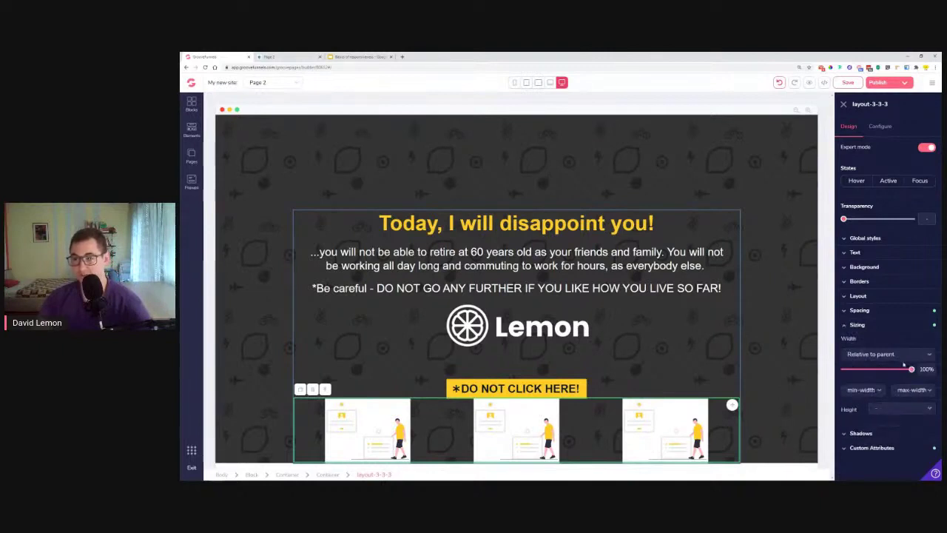
left_click(562, 83)
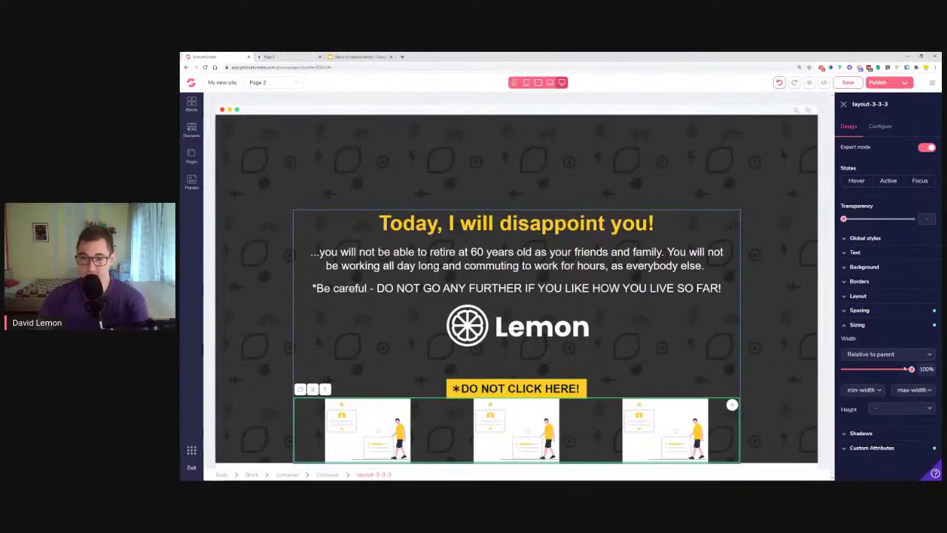
left_click_drag(911, 369, 890, 376)
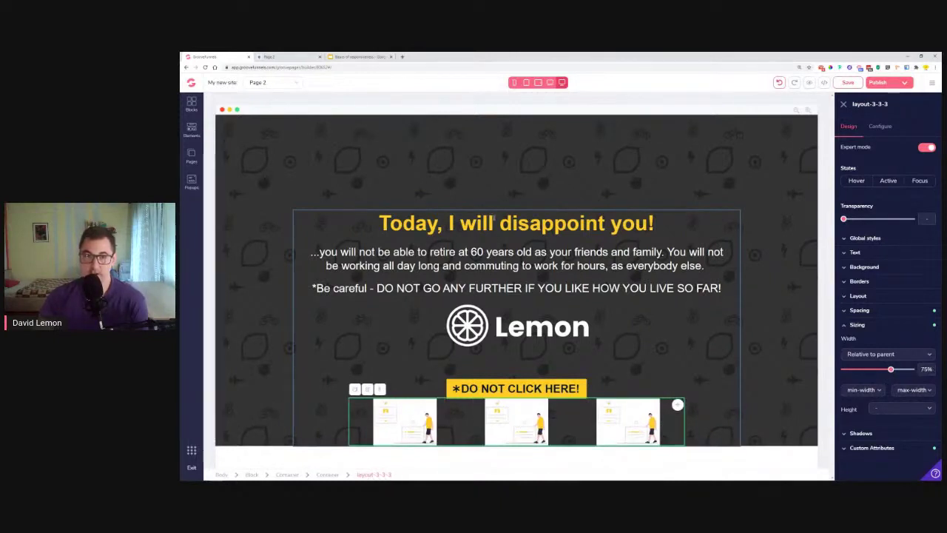
Set the third image's width to 80% relative to its parent in the landscape tablet layout alone.
left_click(550, 82)
left_click(538, 83)
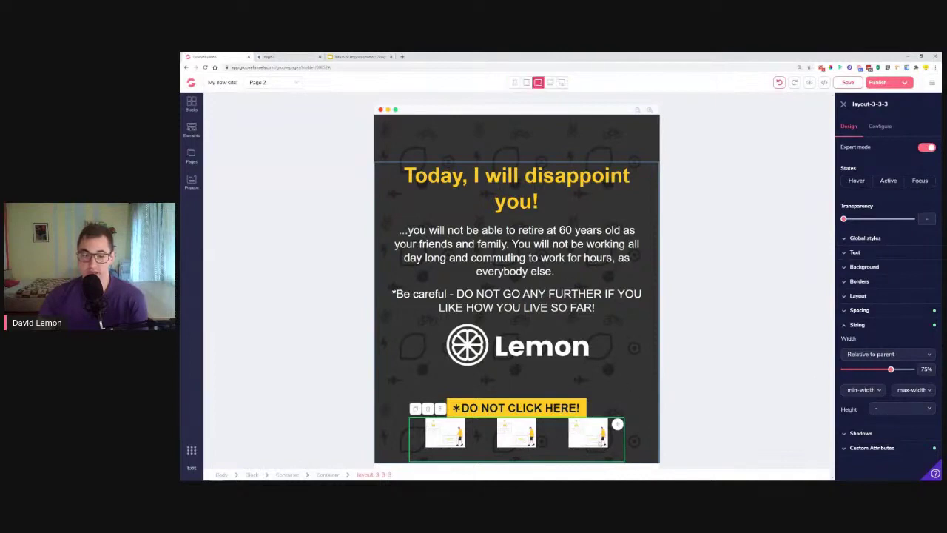
left_click(598, 444)
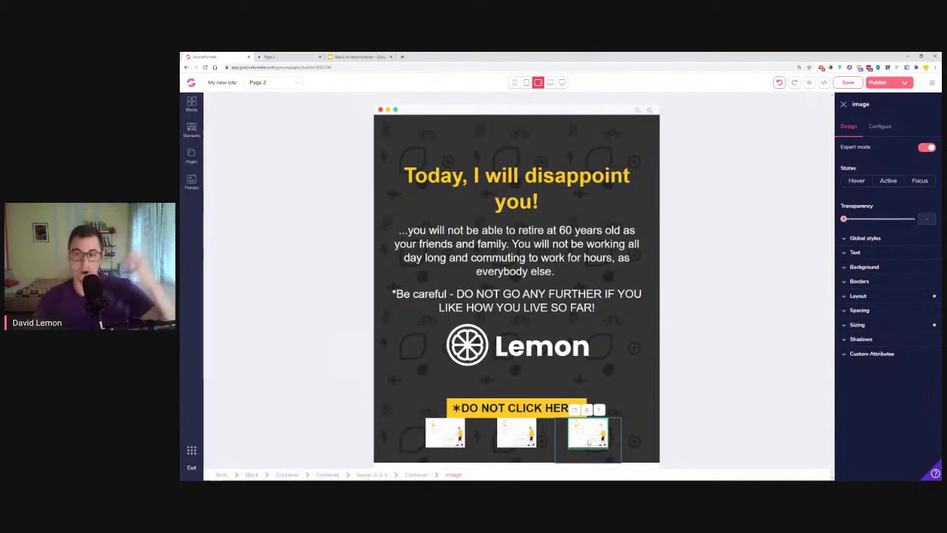
left_click(857, 324)
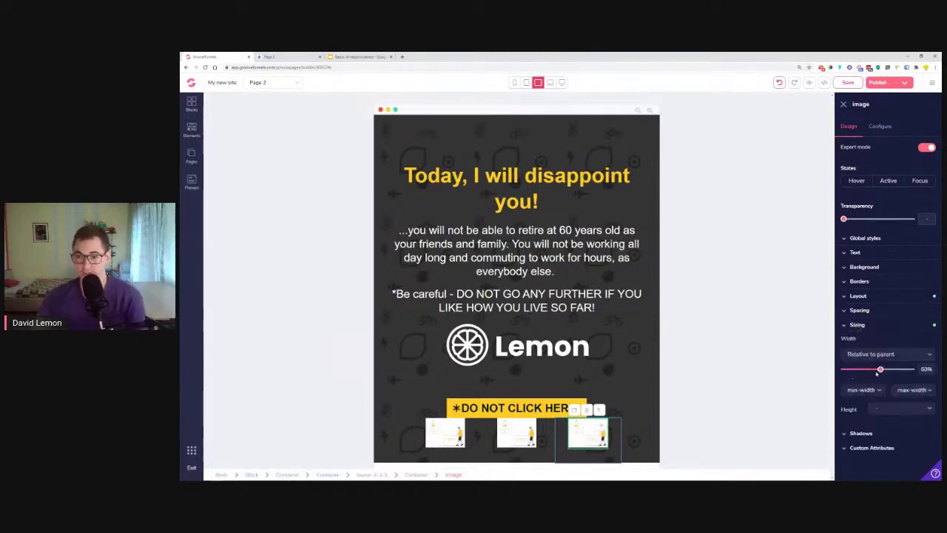
mouse_move(885, 374)
left_mouse_down()
mouse_move(913, 377)
mouse_move(896, 373)
left_mouse_up()
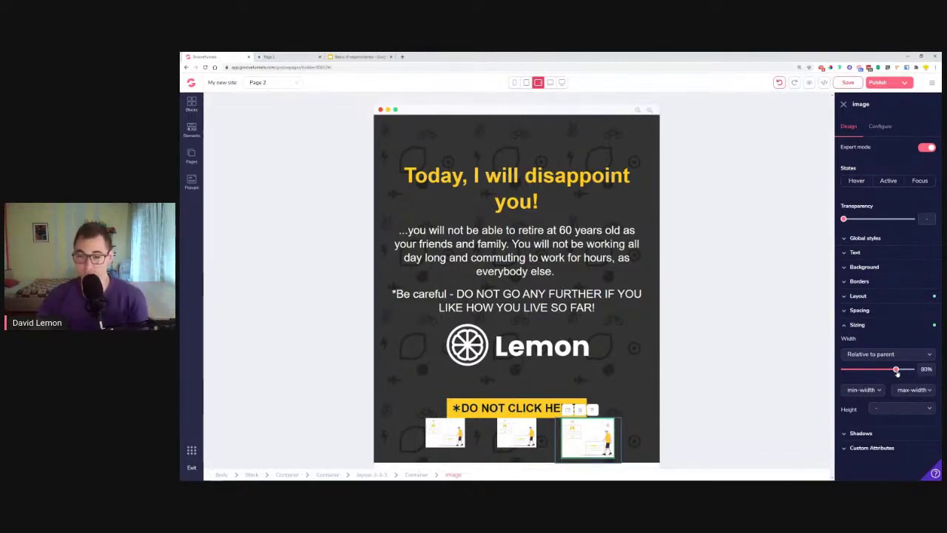
Compare the third image's width in the phone, desktop and laptop layouts, and return to the landscape tablet layout.
left_click(526, 82)
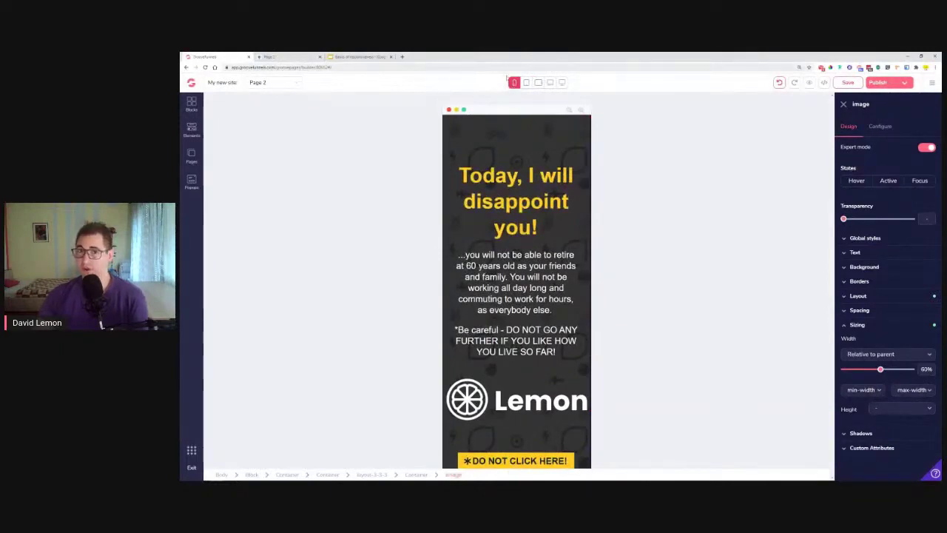
left_click(563, 84)
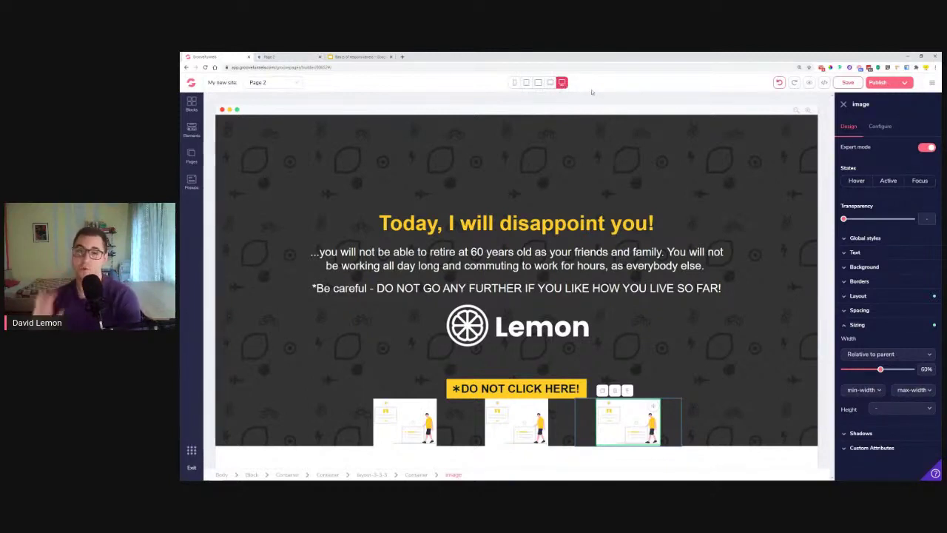
left_click(550, 83)
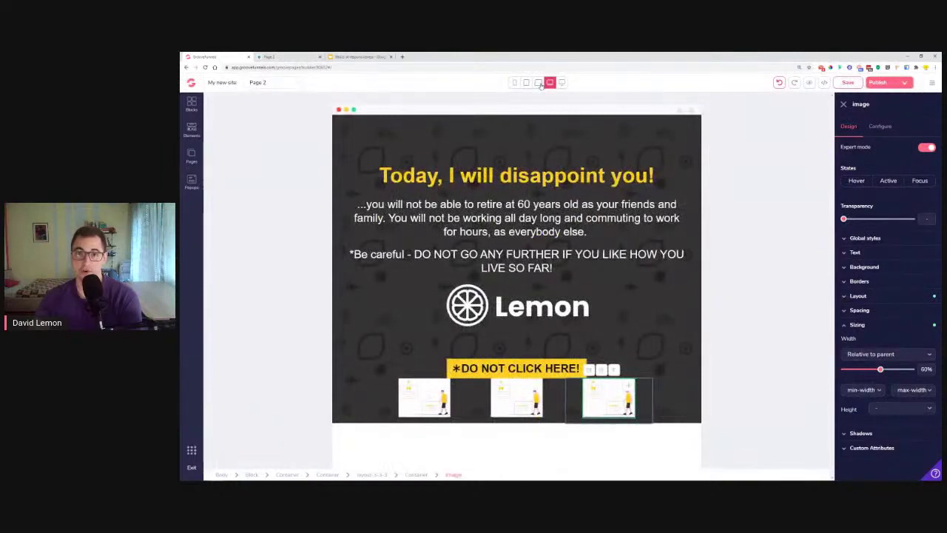
left_click(540, 83)
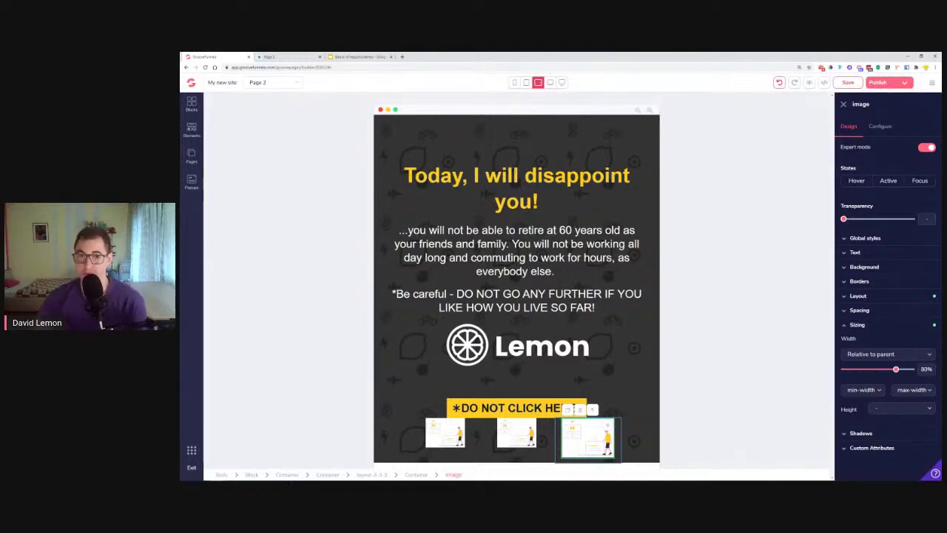
Change the "DO NOT CLICK HERE!" button's background colour to dark crimson in the landscape tablet layout alone.
left_click(510, 407)
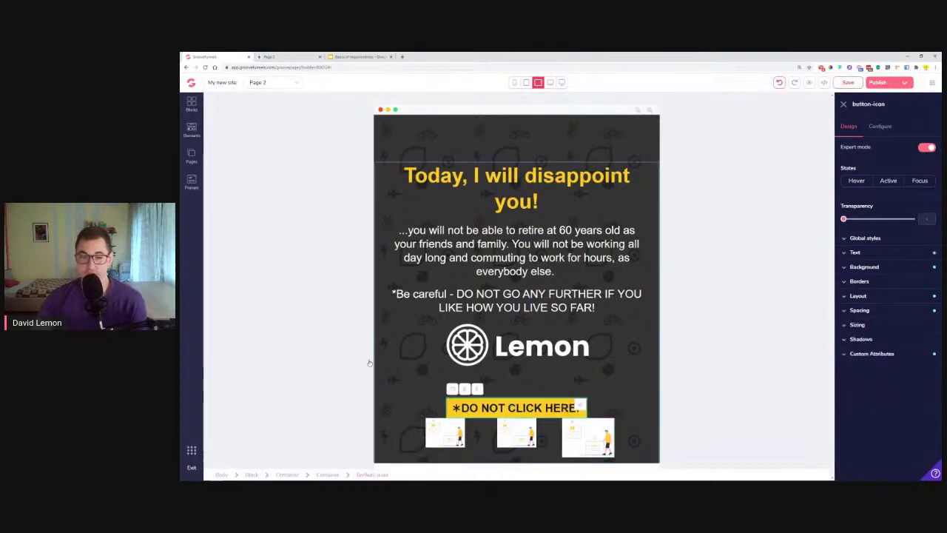
left_click(903, 267)
left_click(908, 282)
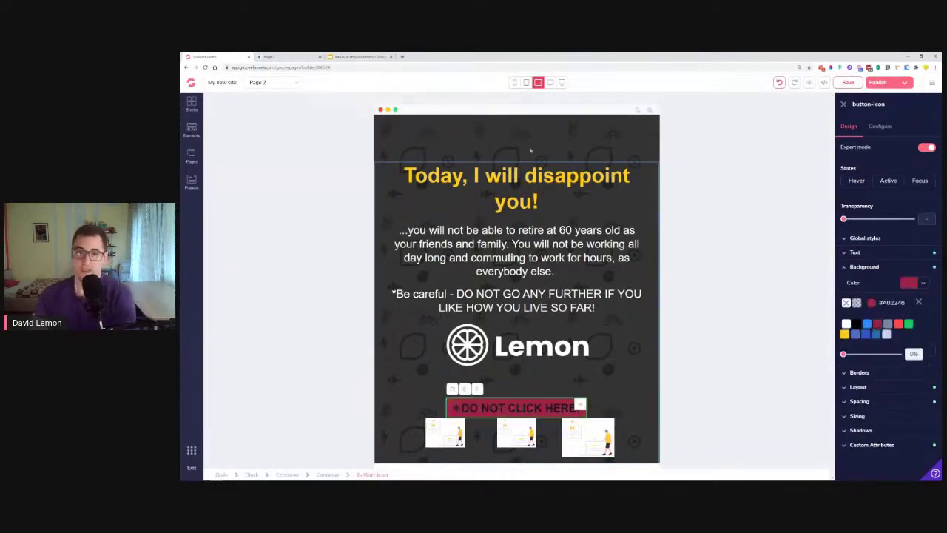
Check the button's background colour in the laptop, desktop, landscape tablet, portrait tablet and phone layouts.
left_click(550, 82)
left_click(561, 82)
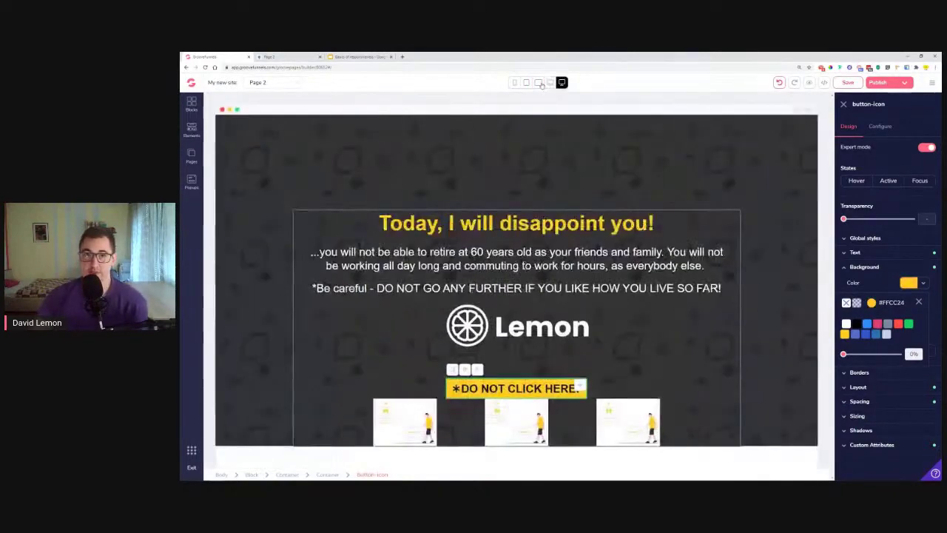
left_click(538, 82)
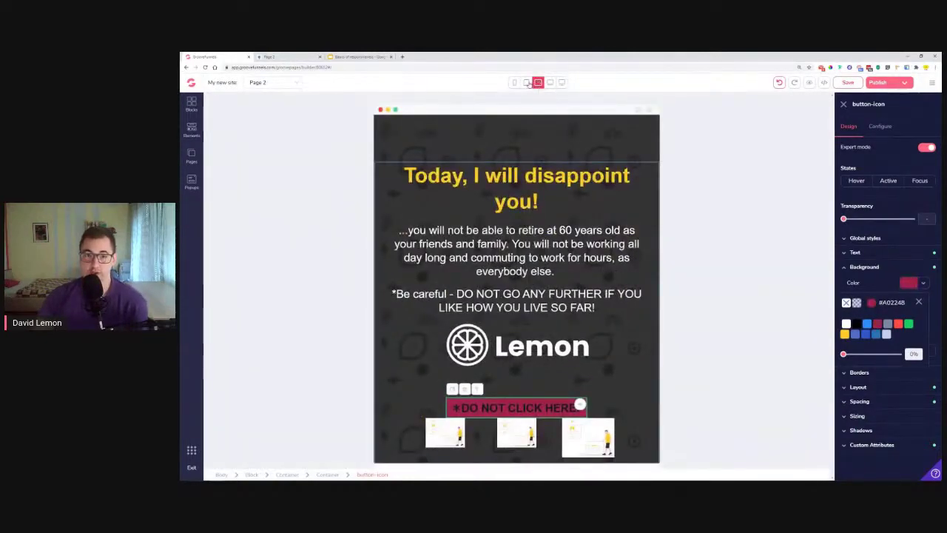
left_click(526, 82)
left_click(515, 82)
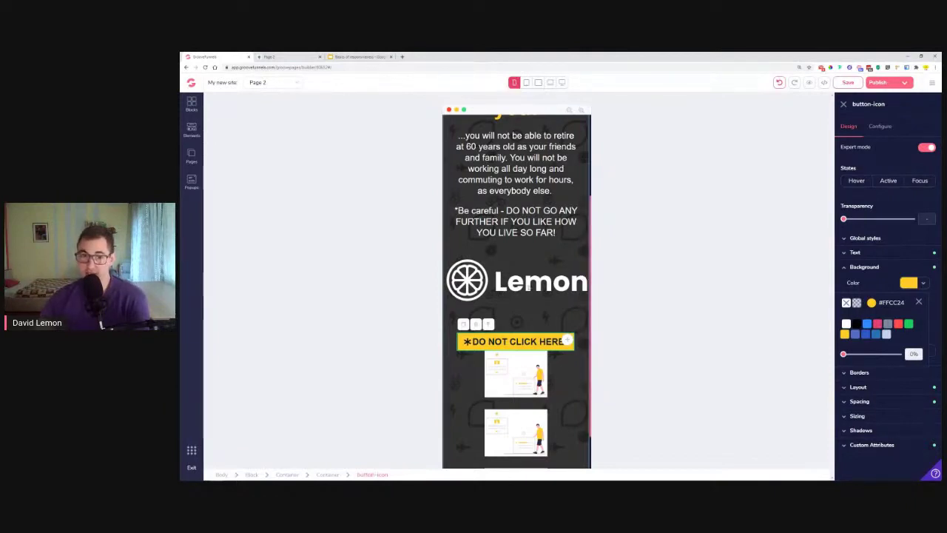
Delete the Lemon logo image while in the phone layout.
left_click(479, 276)
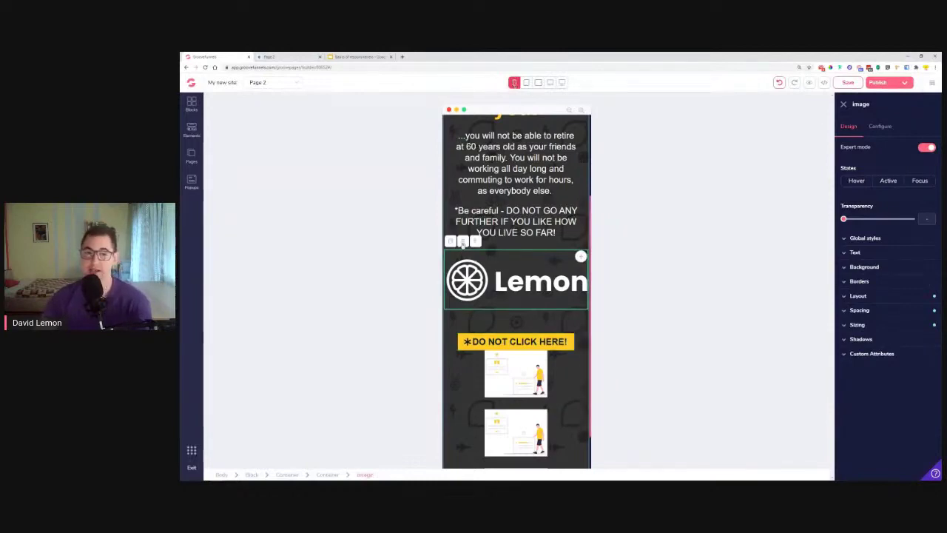
left_click(462, 242)
left_click(577, 288)
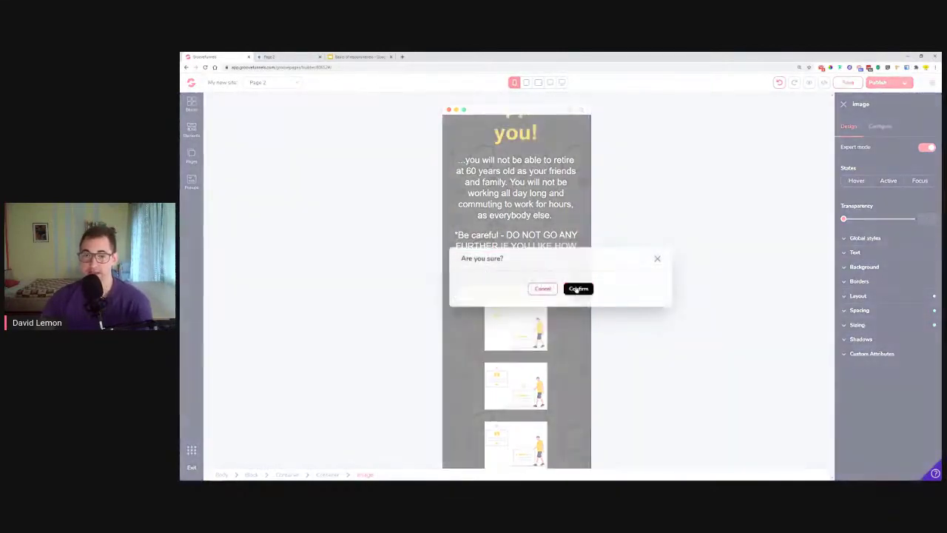
Check the effect of the logo's deletion in the tablet, laptop and desktop layouts, and view the page's source code without saving.
left_click(526, 82)
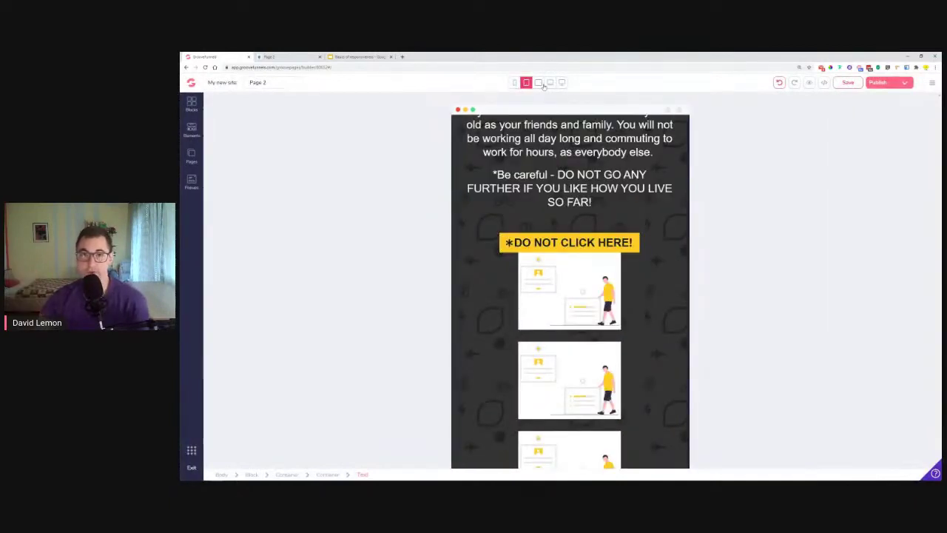
left_click(538, 82)
left_click(549, 82)
left_click(562, 82)
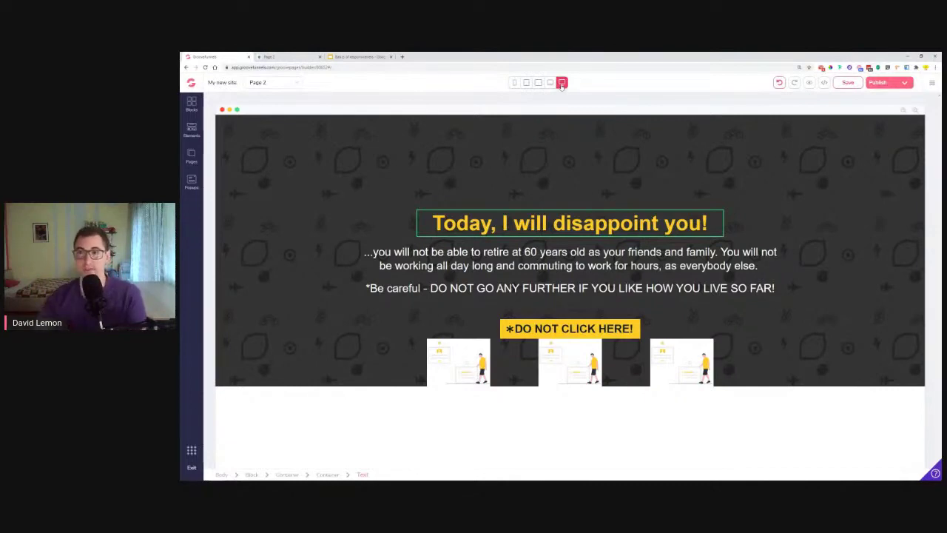
left_click(825, 82)
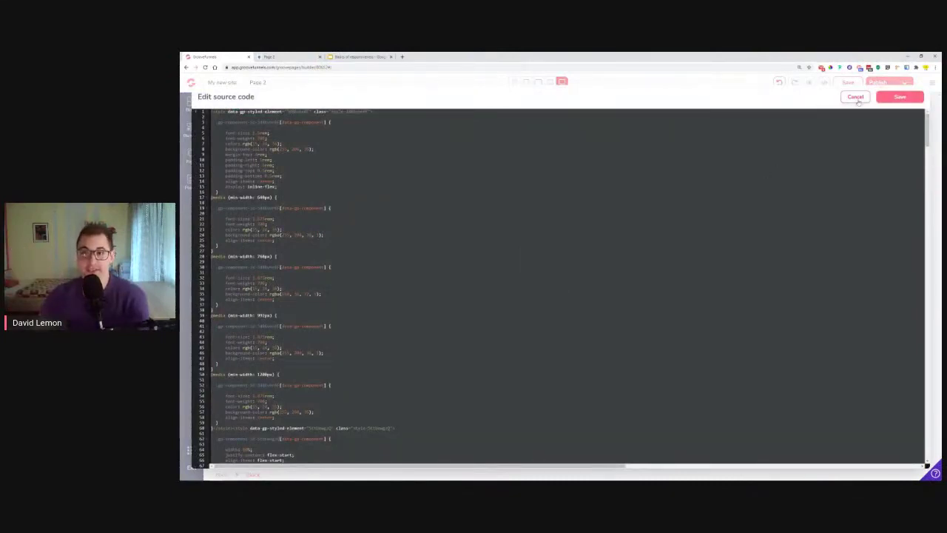
left_click(856, 98)
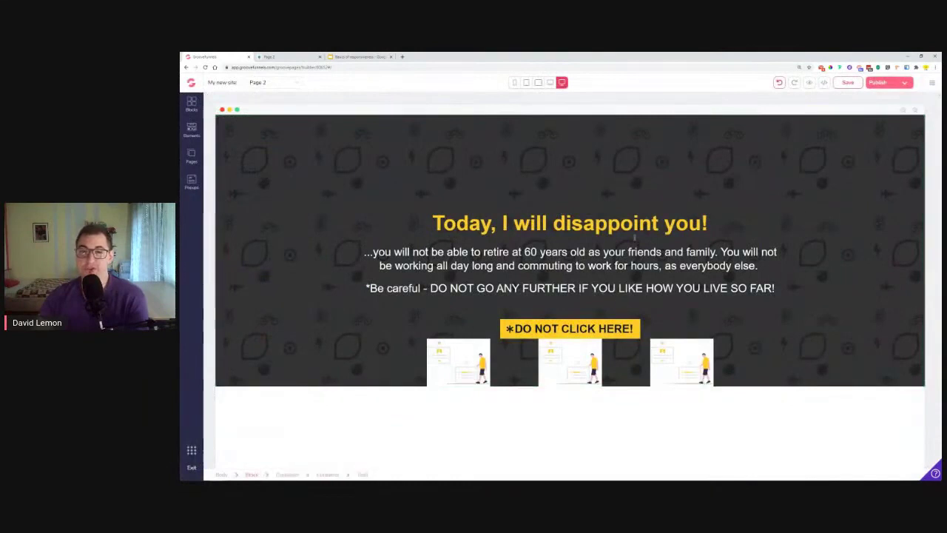
Undo the Lemon logo's deletion from the phone layout.
left_click(516, 83)
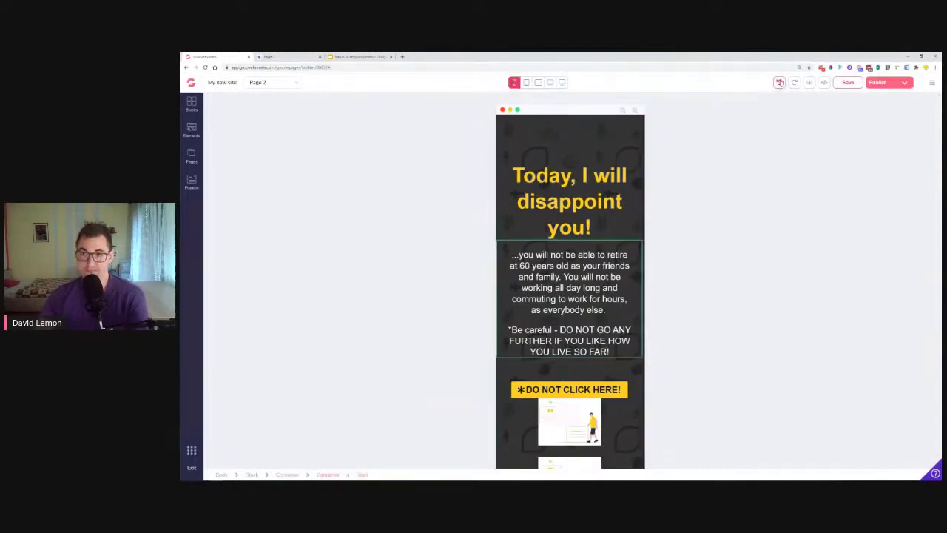
key("ctrl+z")
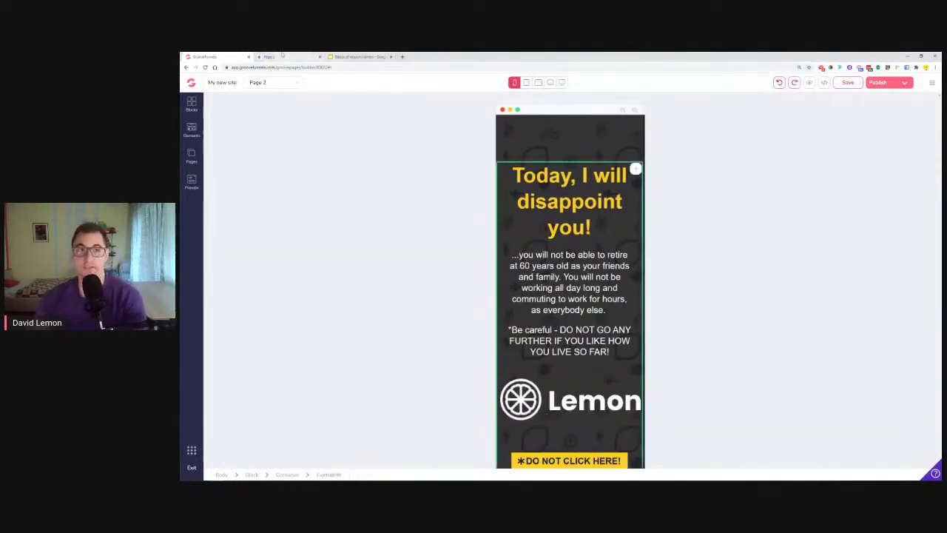
Show the "2 - Advanced" slide in the Basics of responsiveness presentation, and return to the page builder.
left_click(358, 56)
left_click(226, 339)
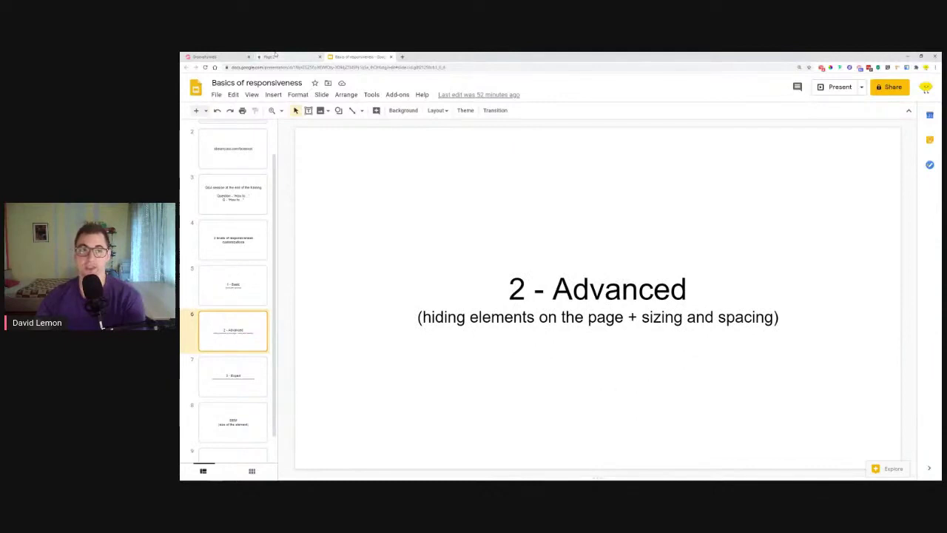
left_click(214, 56)
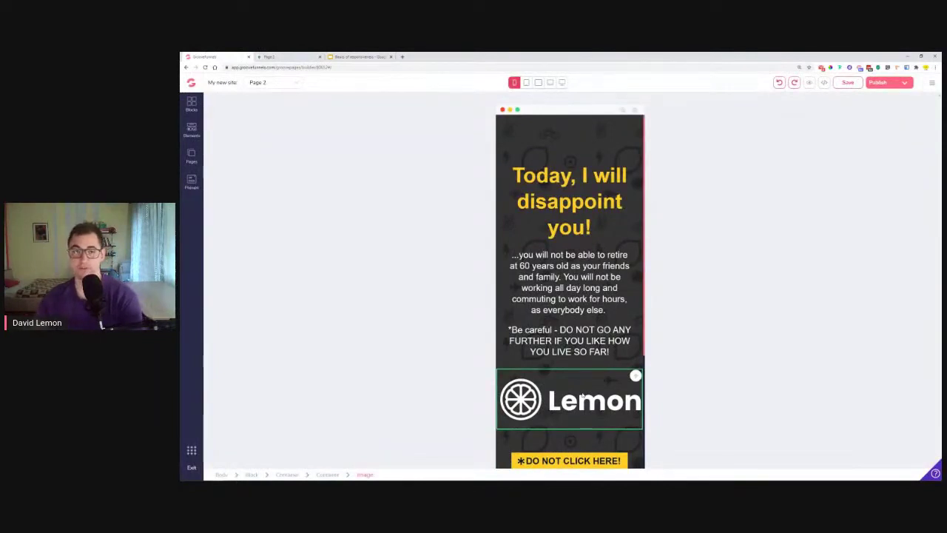
Hide the Lemon logo image in the phone layout alone by setting its display to none.
left_click(516, 82)
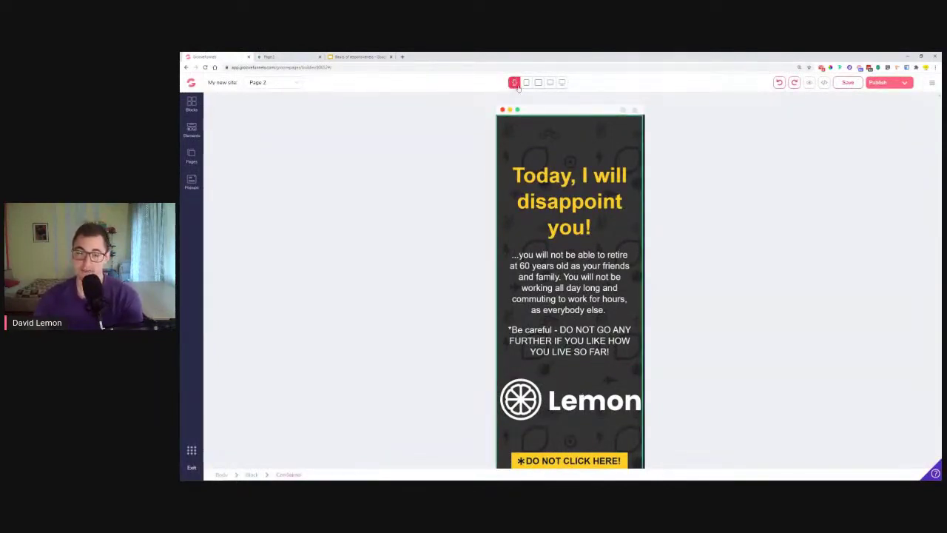
left_click(580, 403)
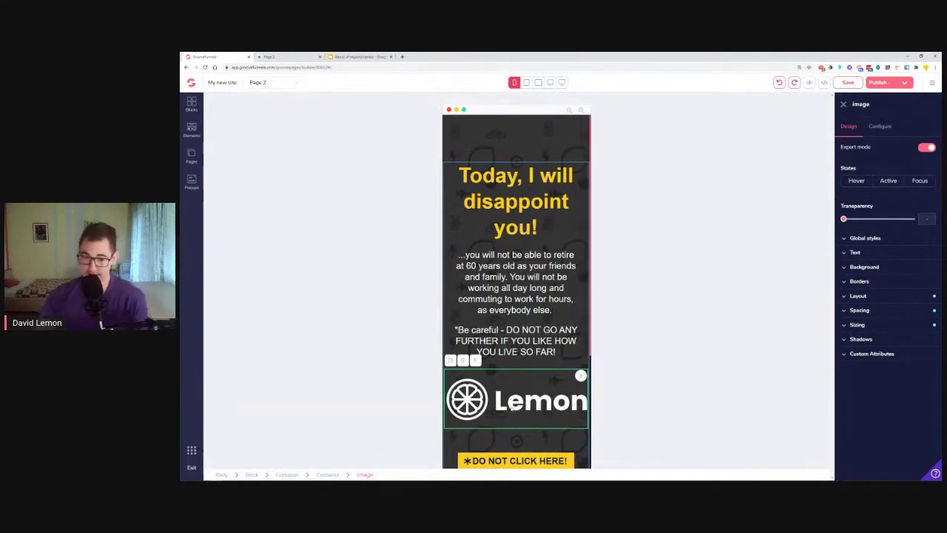
left_click(871, 297)
left_click(909, 312)
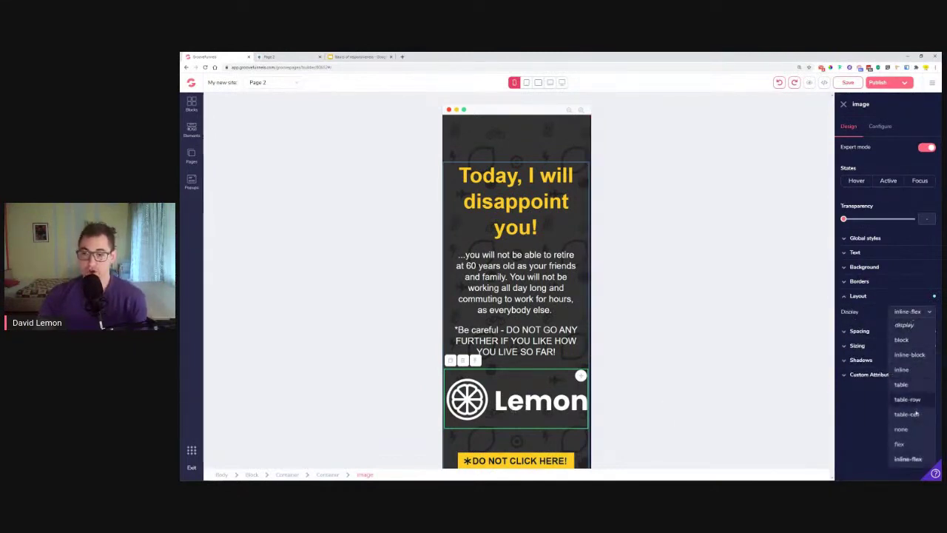
left_click(915, 431)
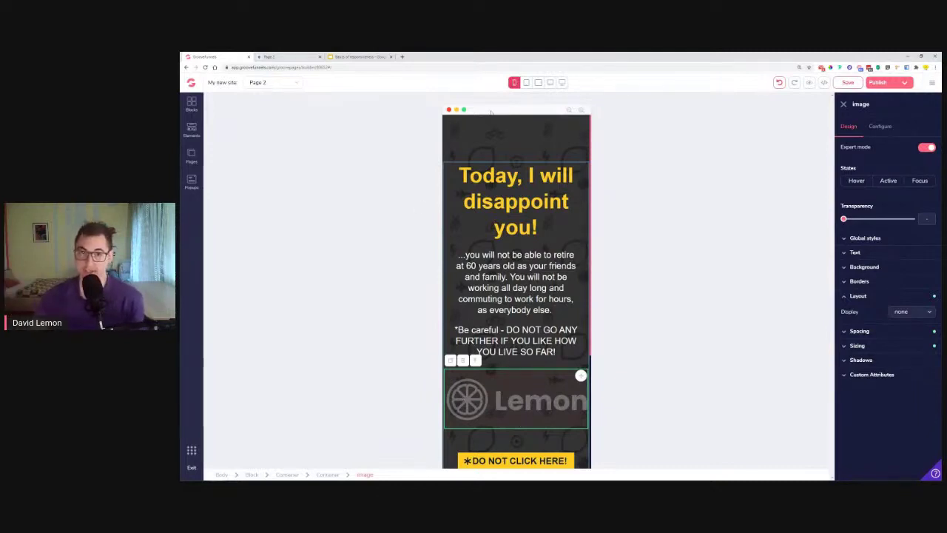
Show the Lemon logo image in the tablet layout by setting its display to block.
left_click(527, 83)
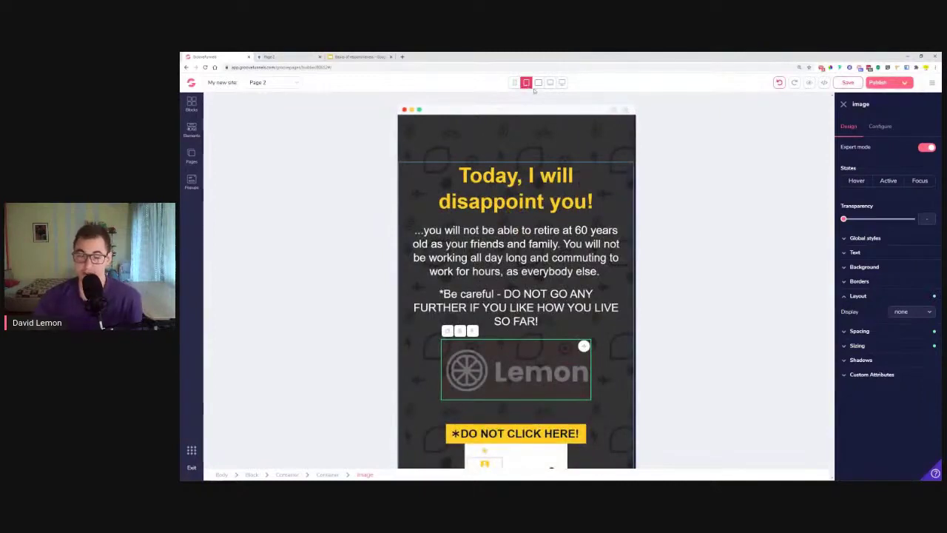
left_click(906, 311)
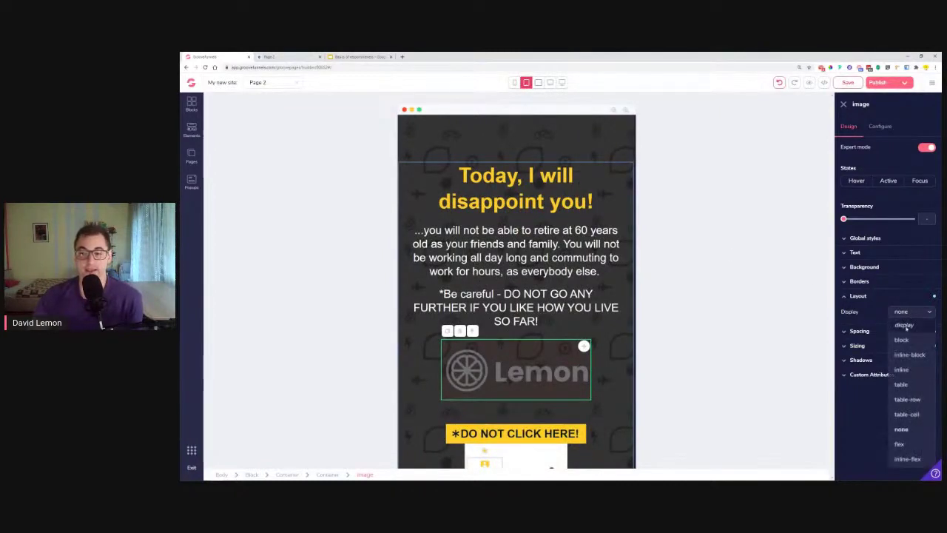
left_click(902, 340)
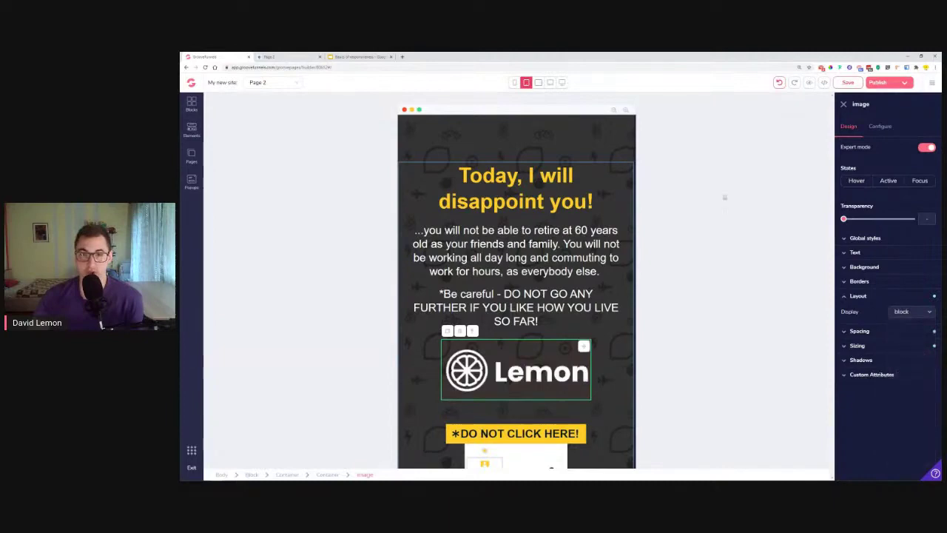
Compare the Lemon logo's visibility across the phone, tablet, laptop and desktop layouts, ending in the phone layout.
left_click(515, 83)
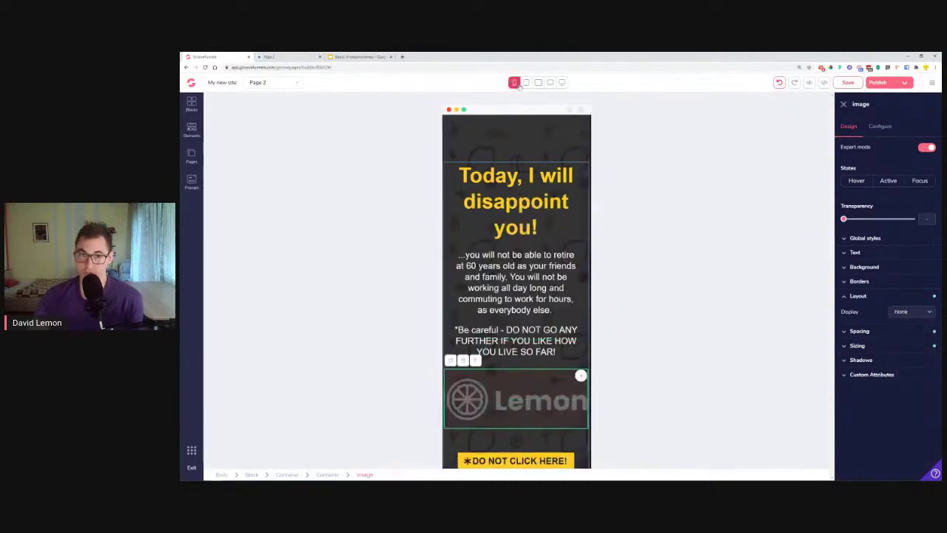
left_click(526, 83)
left_click(538, 83)
left_click(550, 83)
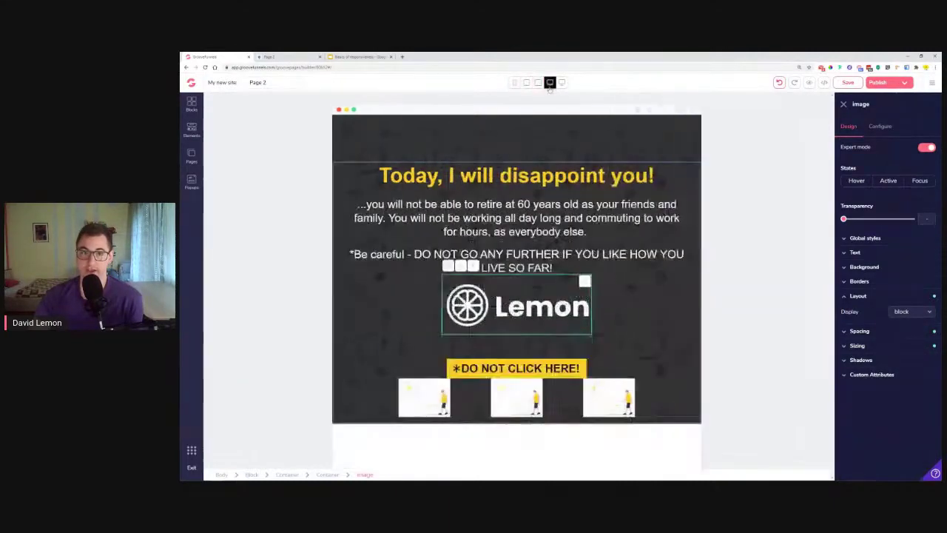
left_click(562, 83)
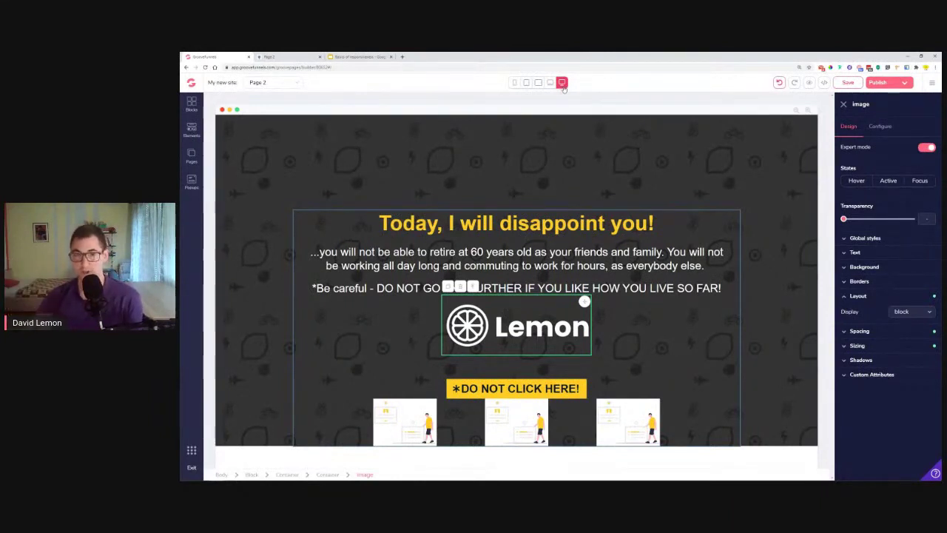
left_click(514, 82)
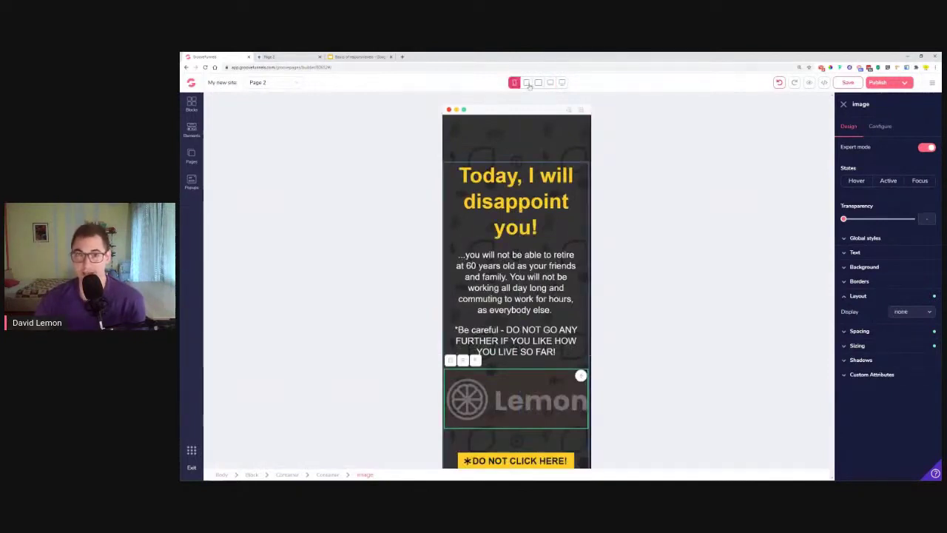
Save the page, and go through all the larger layouts once more before returning to the phone layout.
left_click(847, 83)
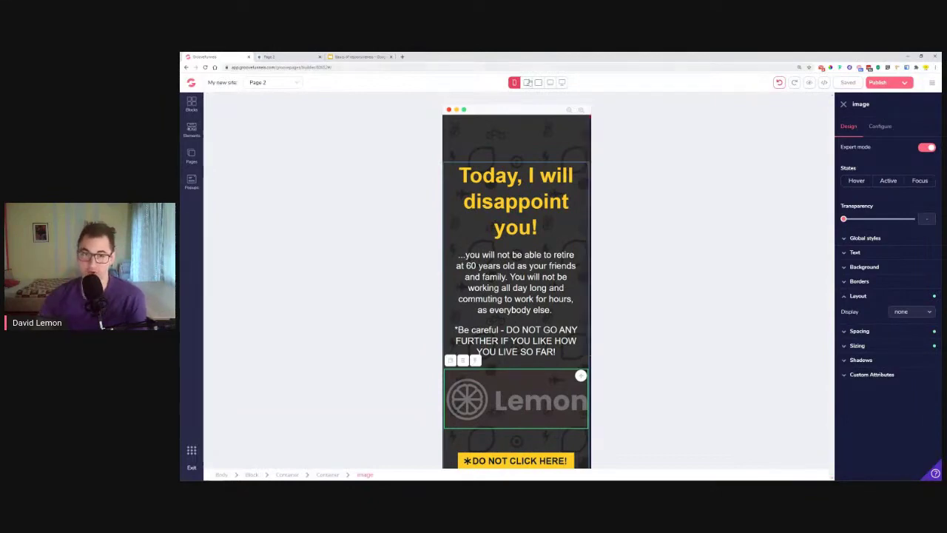
left_click(527, 82)
left_click(538, 82)
left_click(549, 82)
left_click(562, 82)
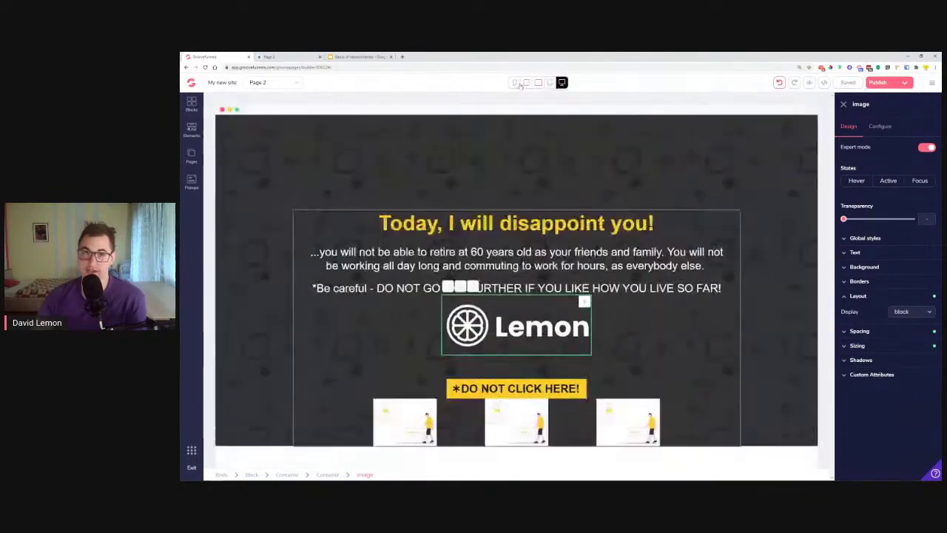
left_click(514, 82)
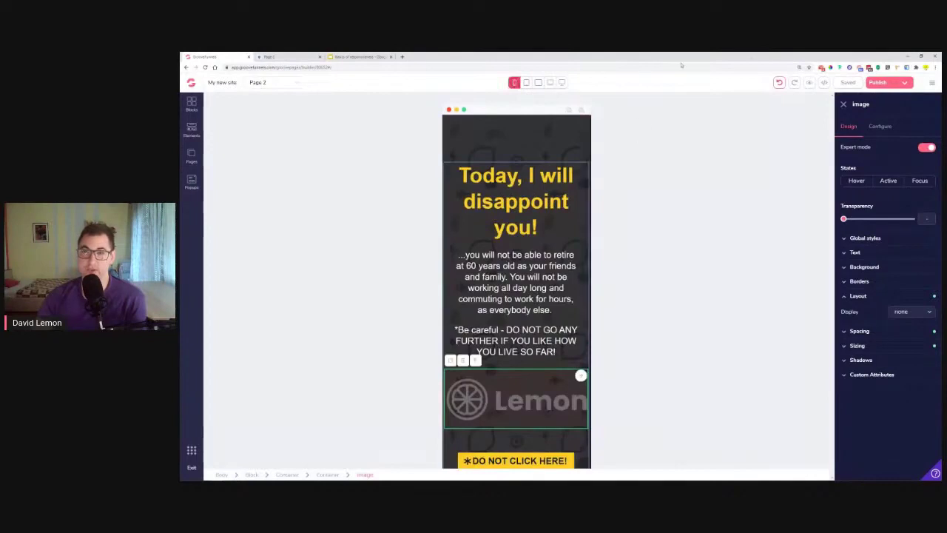
Preview the page and test its responsiveness by narrowing the browser window to phone width, widening it again and maximizing it.
left_click(812, 83)
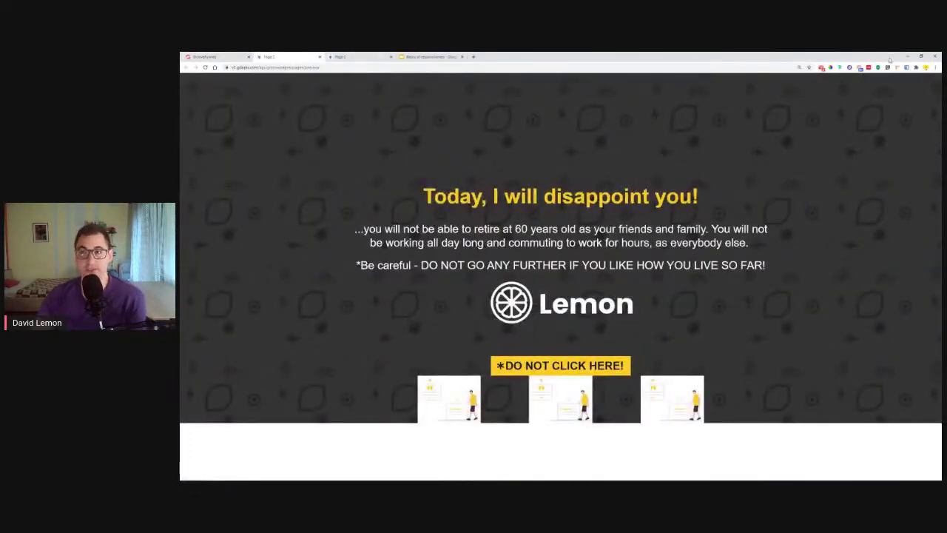
double_click(890, 59)
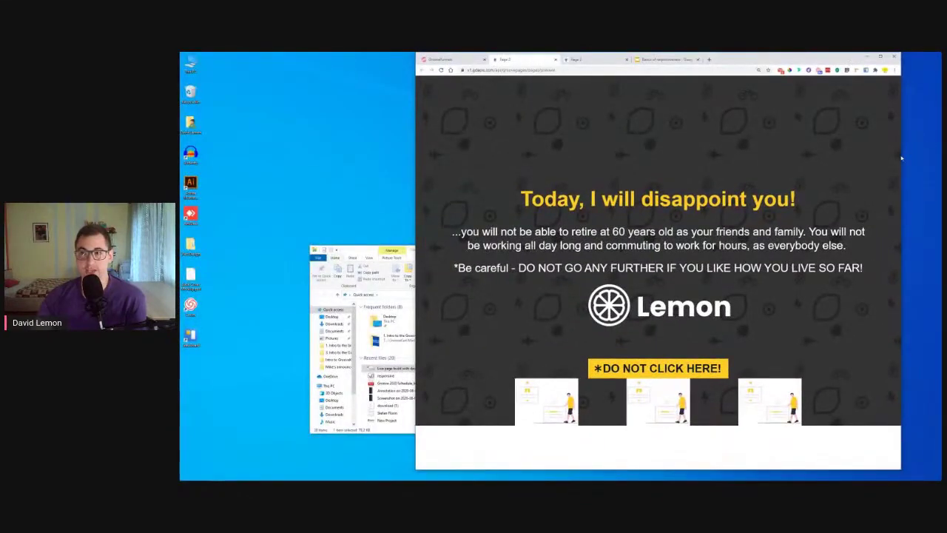
left_click_drag(902, 157, 627, 176)
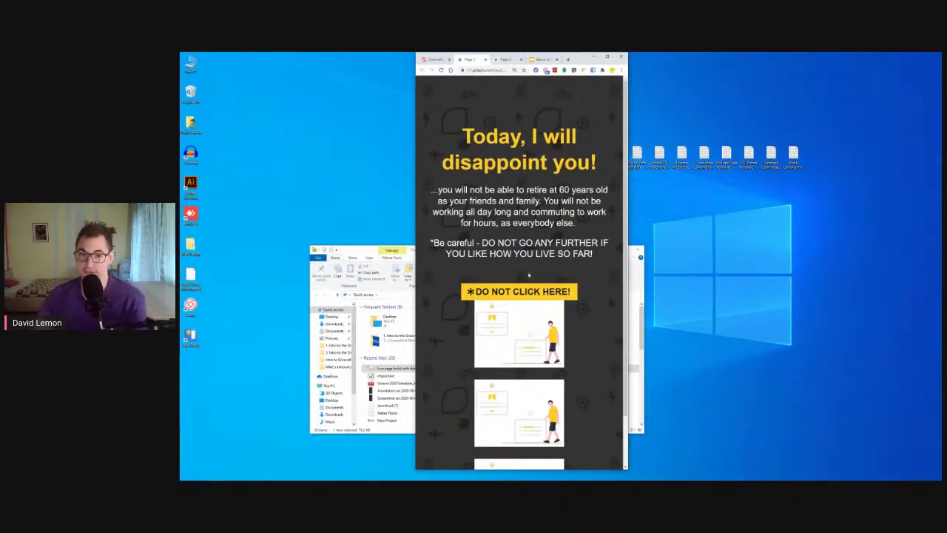
left_click_drag(628, 233, 857, 237)
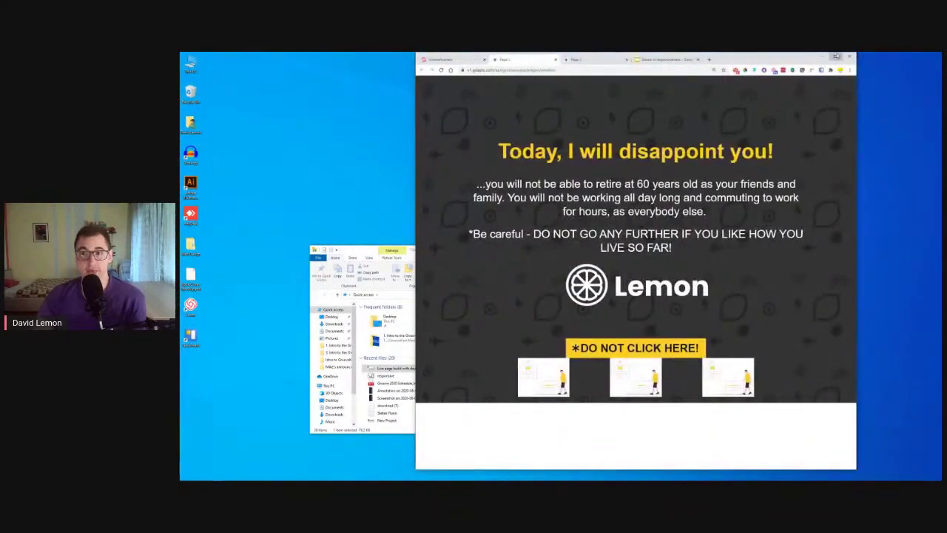
left_click(836, 56)
Search YouTube in a new tab for "hiding elements groove" and open the video "Hiding elements on different screen sizes in GroovePages".
left_click(475, 57)
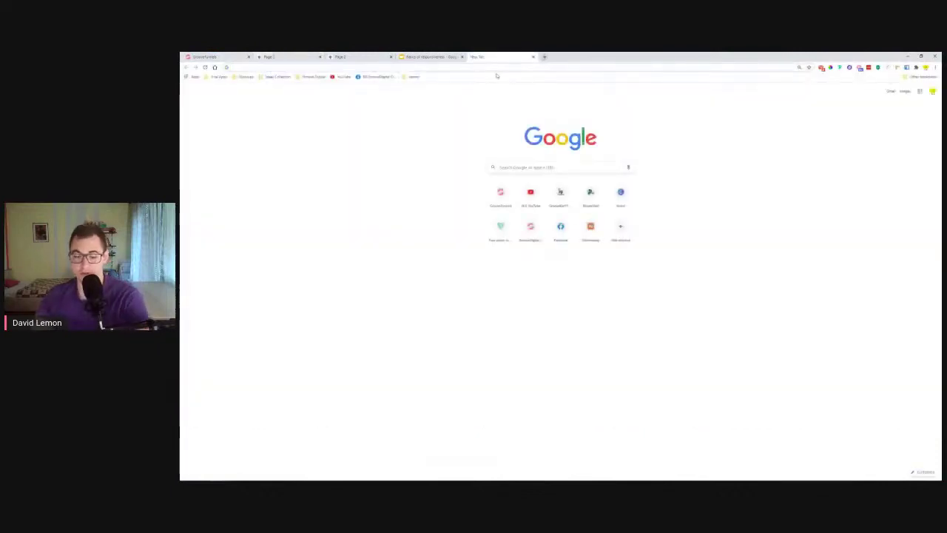
left_click(343, 77)
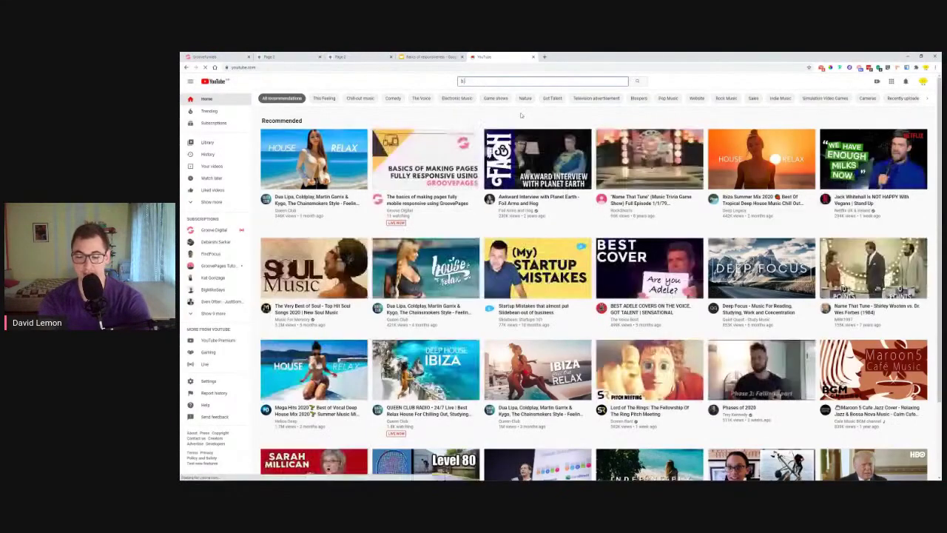
type("hiding elements ")
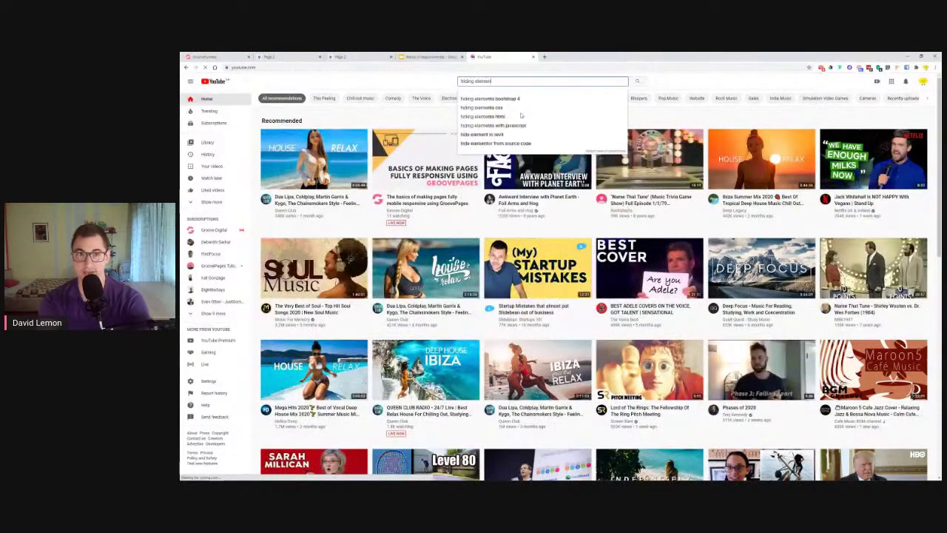
type("groove")
key("Return")
mouse_move(494, 156)
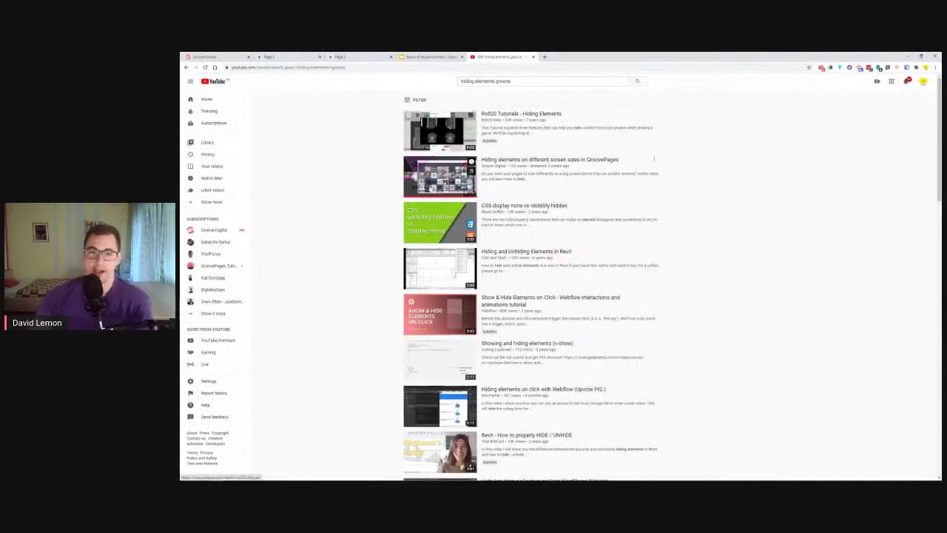
left_click(419, 188)
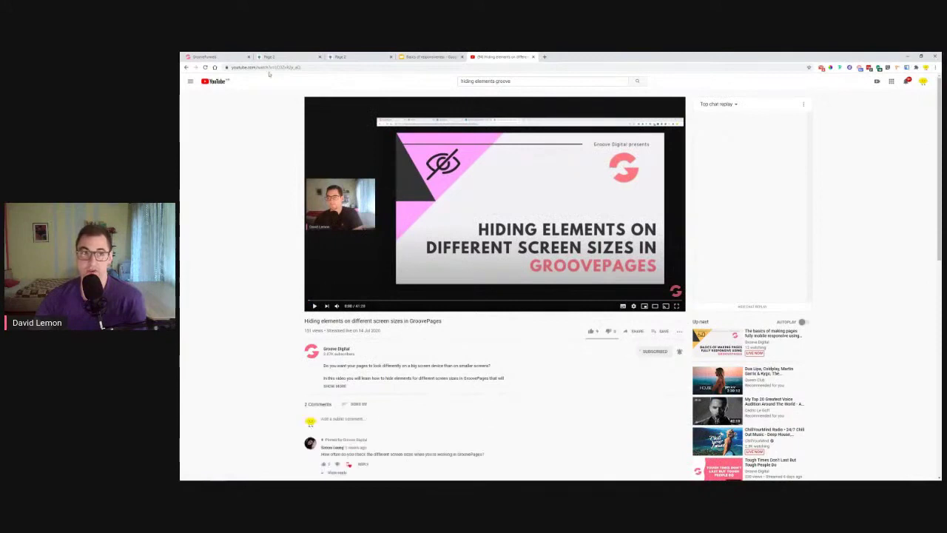
Copy the share link of the video on hiding elements, and close the video's page.
left_click(430, 56)
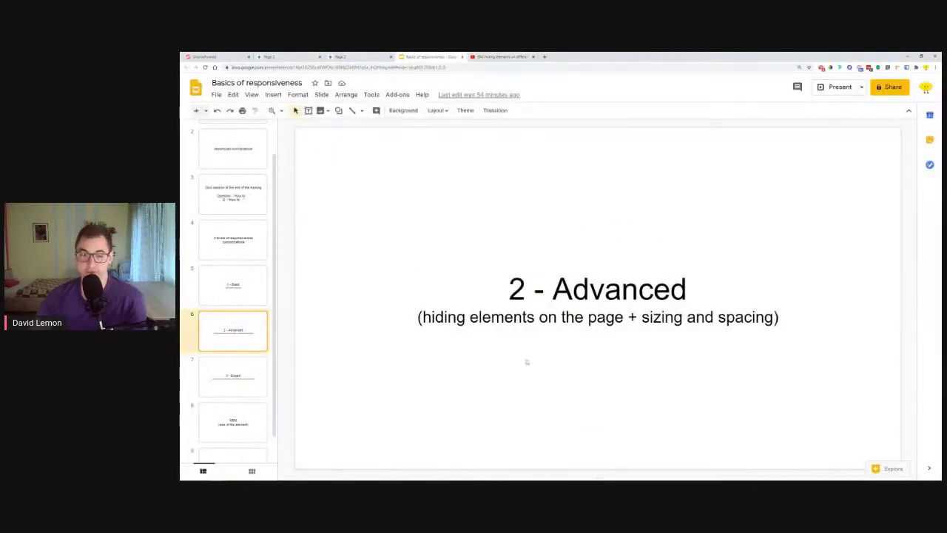
left_click(490, 56)
left_click(632, 333)
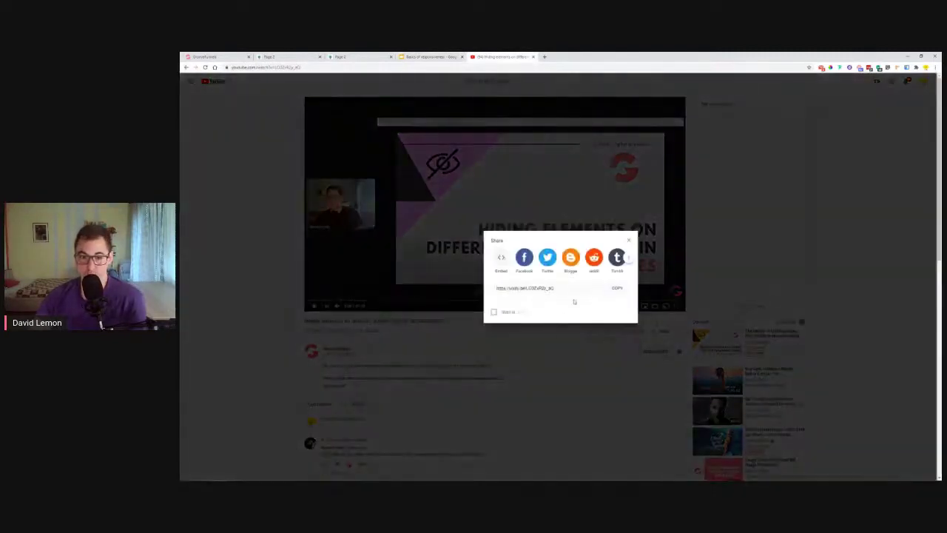
left_click(618, 289)
left_click(629, 240)
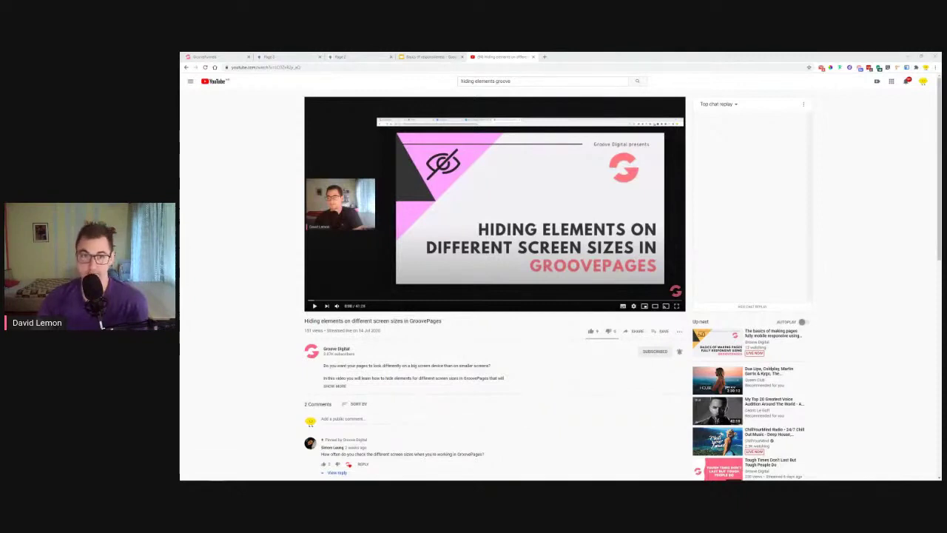
left_click(532, 57)
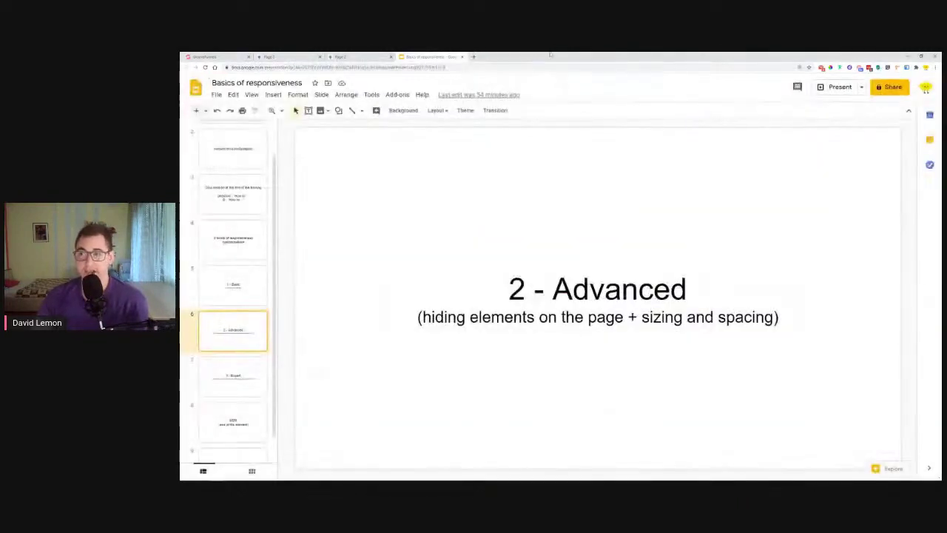
Show the "3 - Expert" slide in the Basics of responsiveness presentation, with a look at the earlier page preview.
scroll(237, 410, "down", 1)
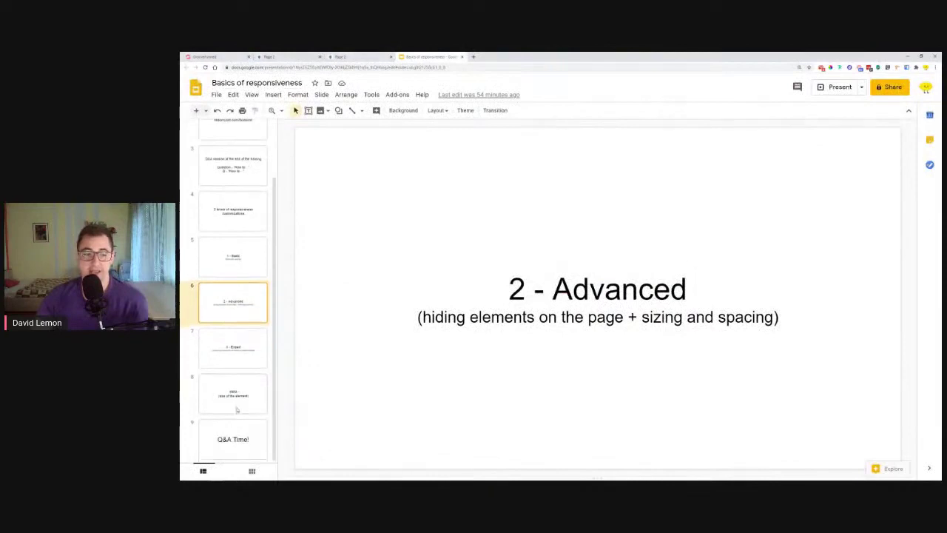
left_click(246, 450)
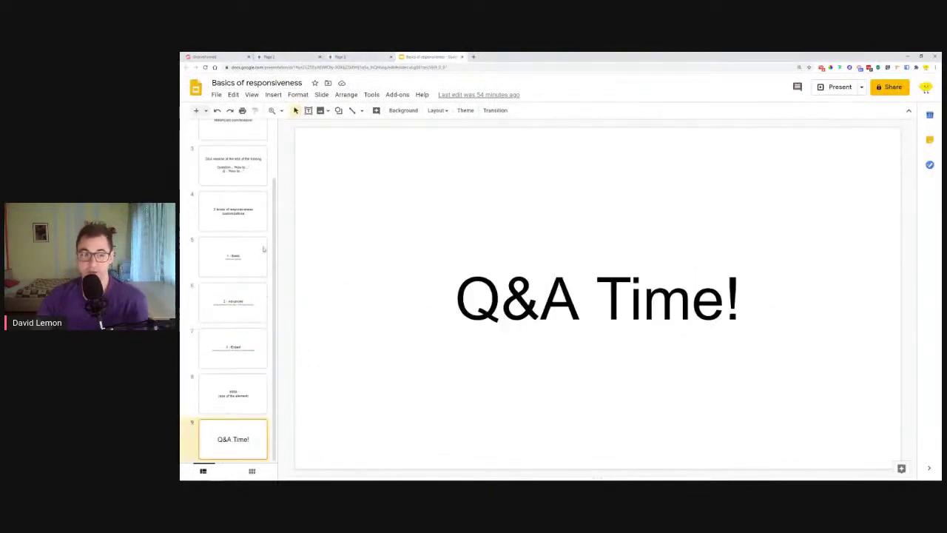
left_click(238, 361)
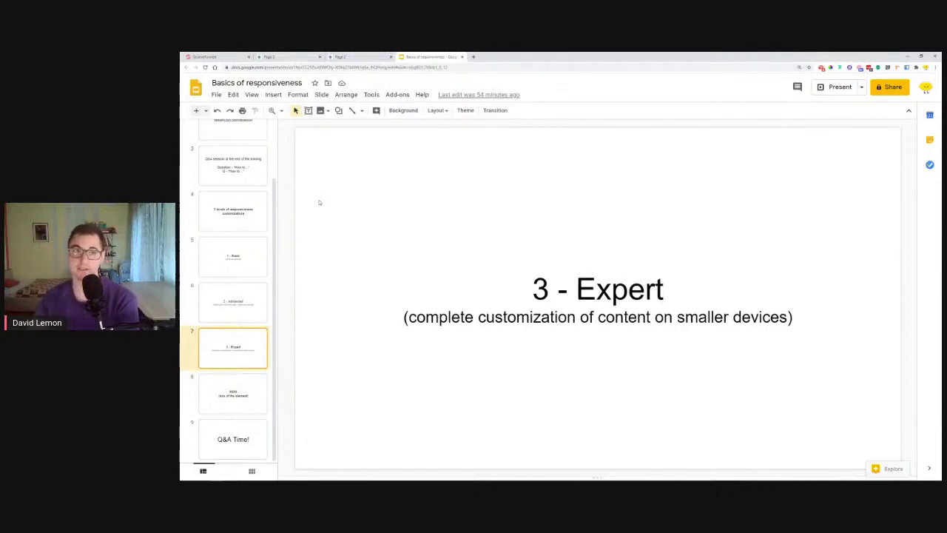
left_click(343, 56)
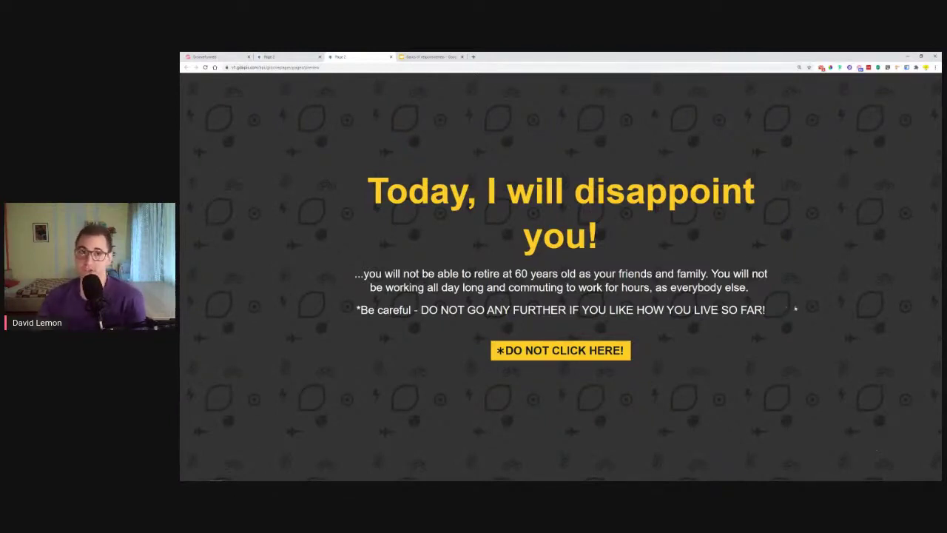
left_click(429, 56)
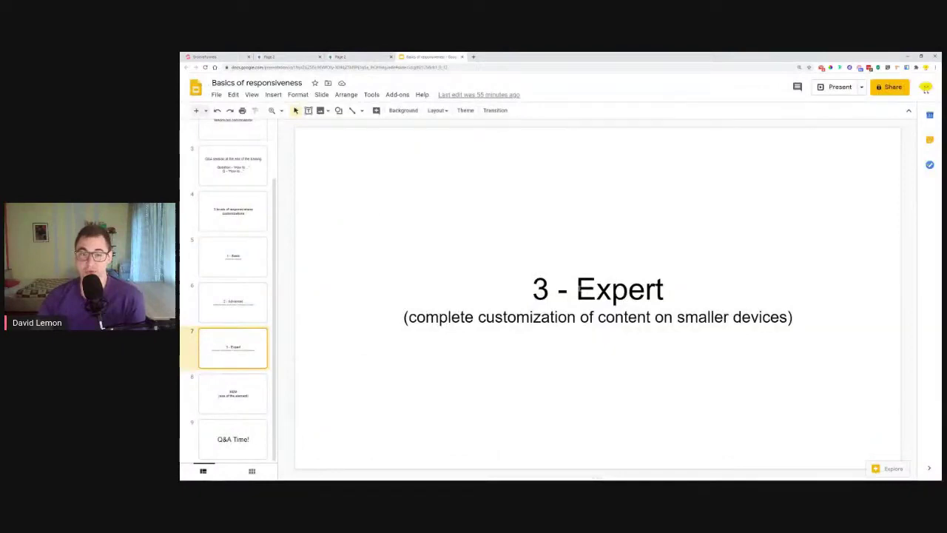
View the earlier page preview and the page builder again, and show the "Q&A Time!" slide of the presentation.
left_click(363, 57)
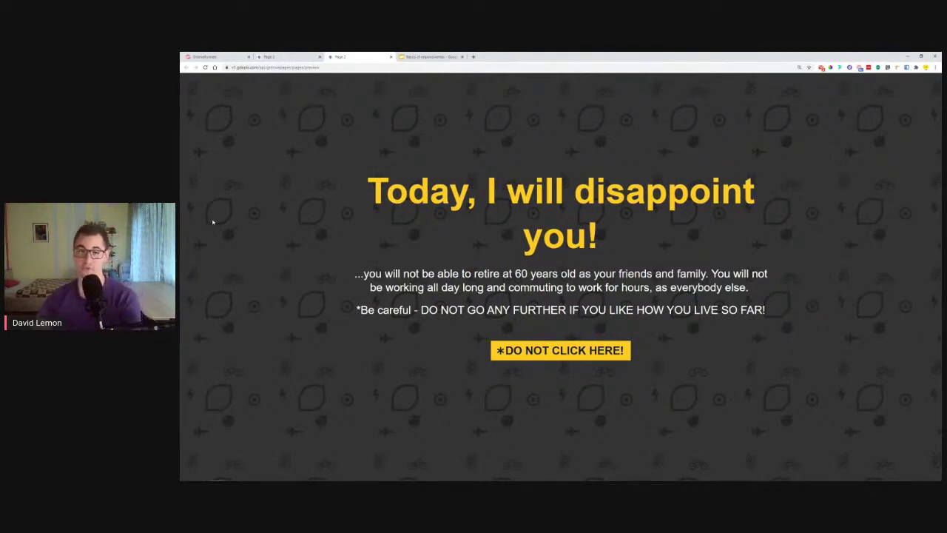
key("ctrl+1")
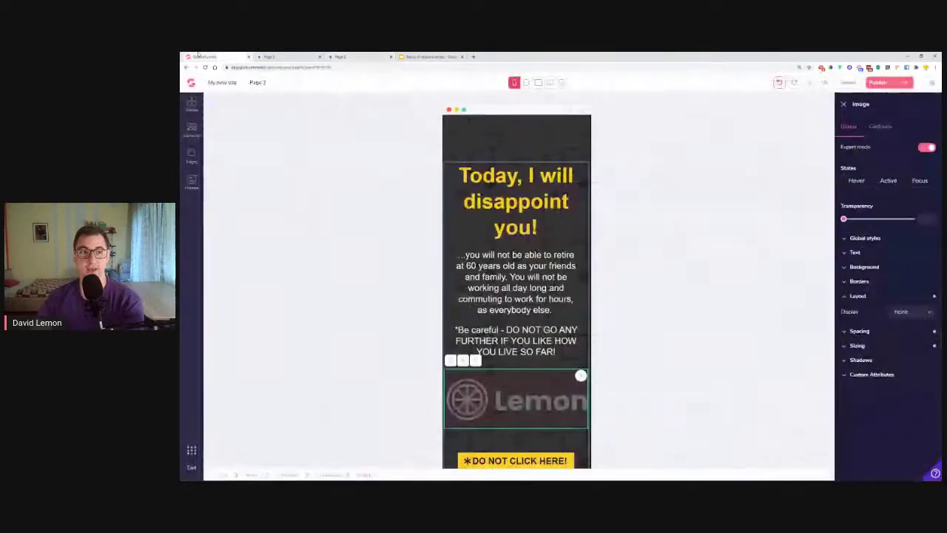
key("ctrl+4")
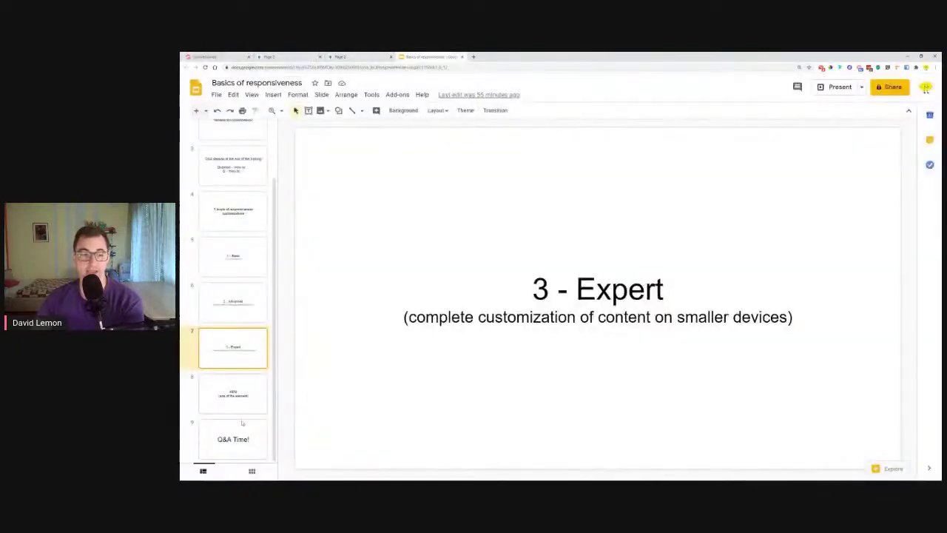
left_click(243, 427)
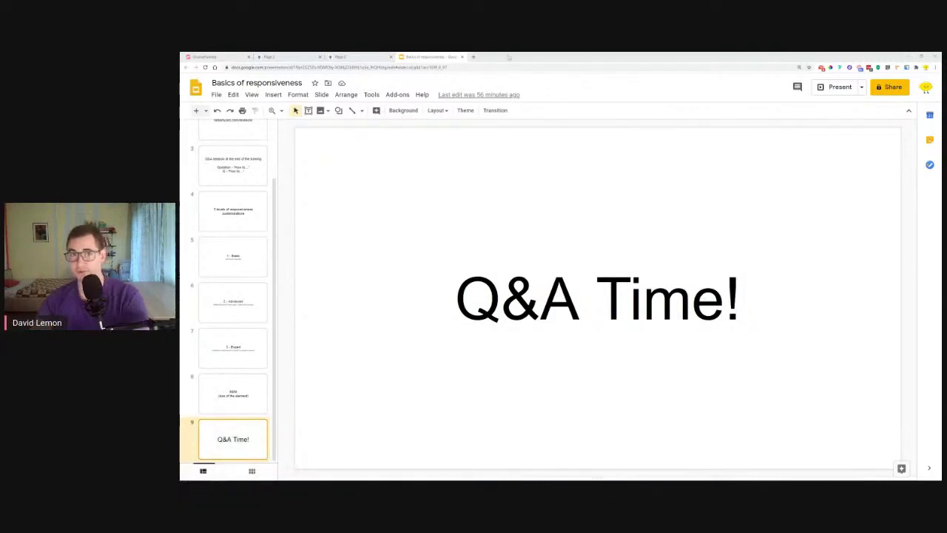
Open the GrooveFunnels upgrade page at groovefunnels.com/upgrade in a new browser tab.
left_click(478, 58)
type("groove")
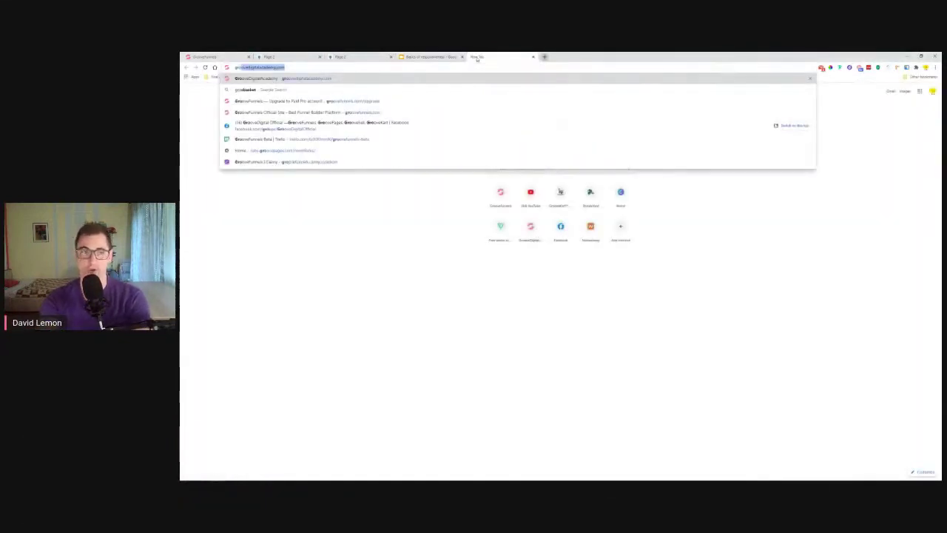
type("lu")
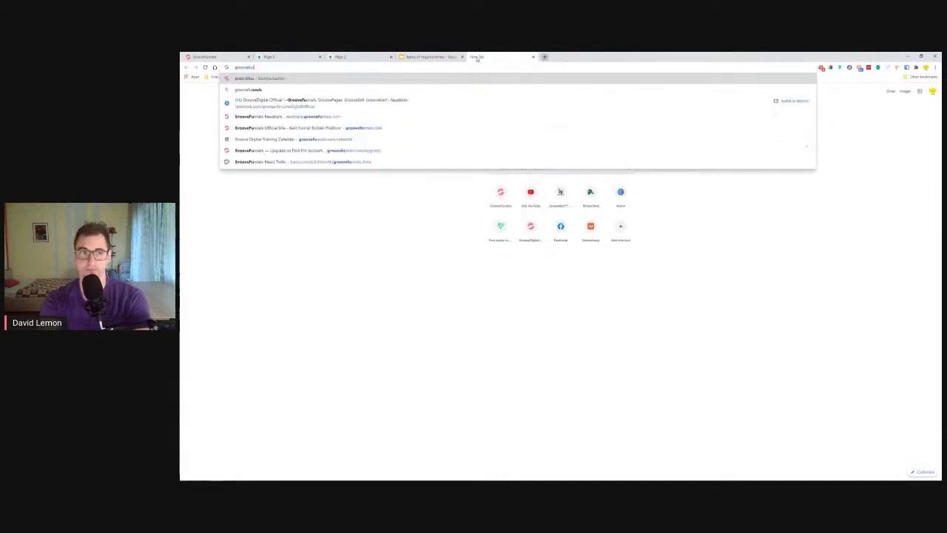
type("nnels")
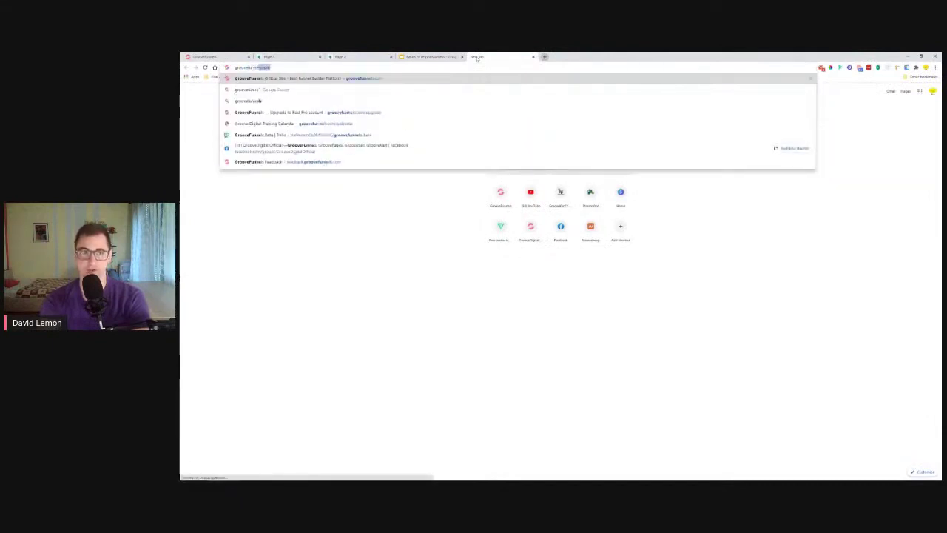
key("Down")
key("Down")
key("Down")
key("Return")
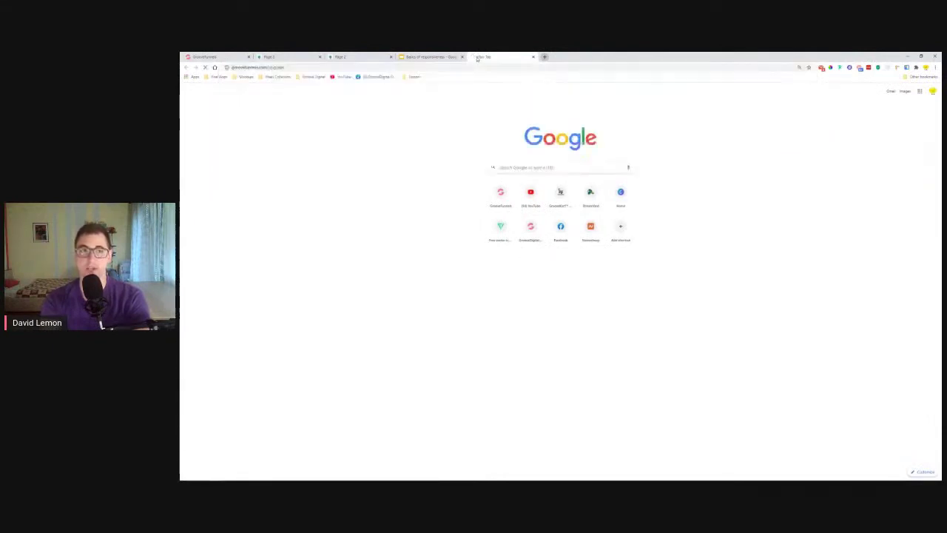
Look through the upgrade page's plans, lifetime access offer and the Pro Upgrade versus Basic Lite comparison.
scroll(675, 286, "down", 7)
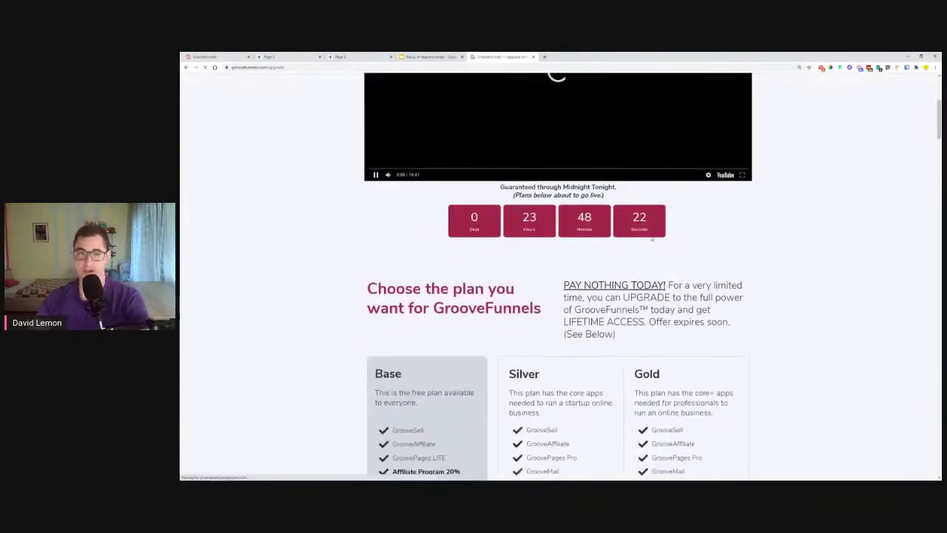
scroll(748, 280, "down", 15)
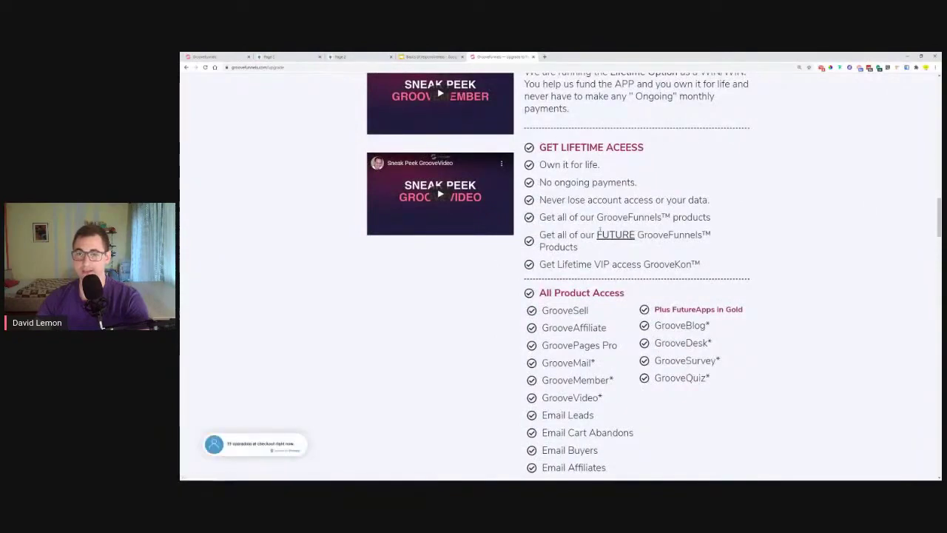
scroll(600, 230, "down", 3)
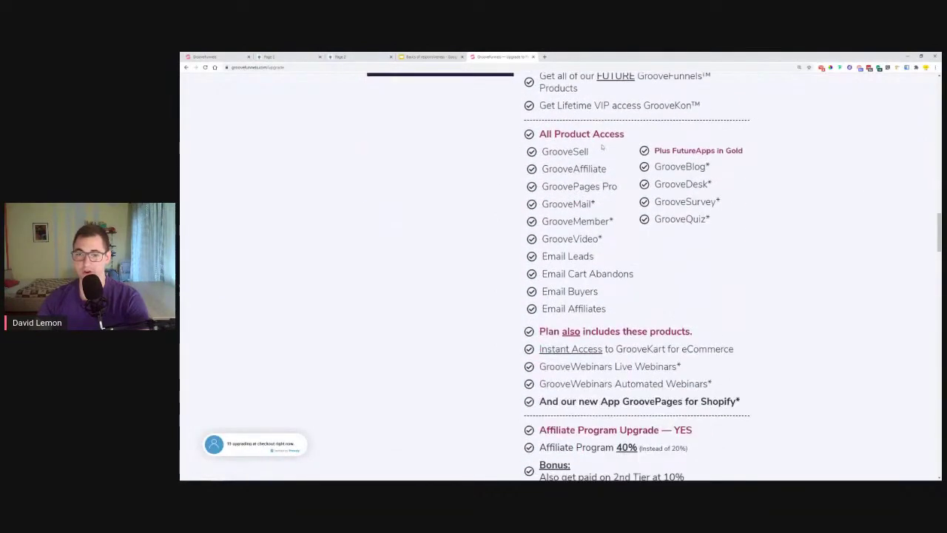
scroll(608, 171, "up", 3)
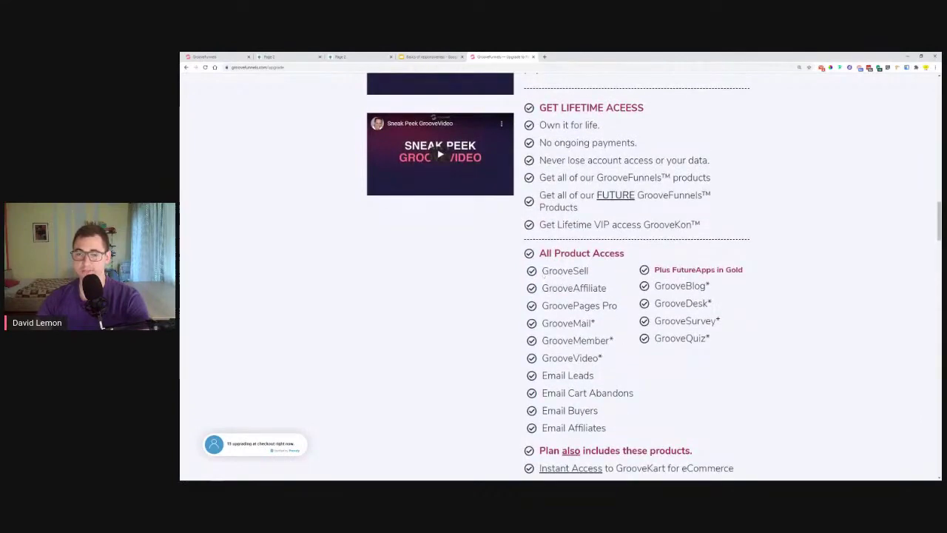
scroll(771, 221, "down", 15)
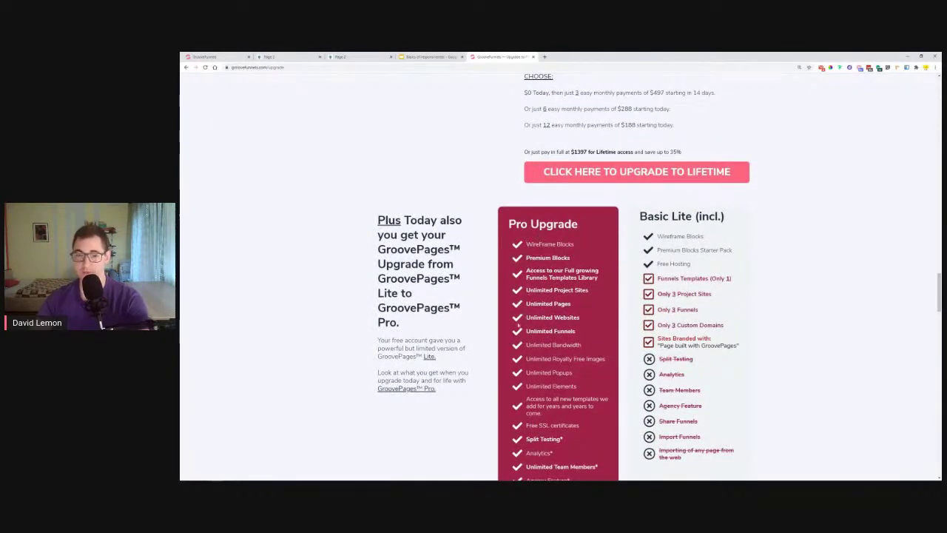
scroll(572, 332, "down", 5)
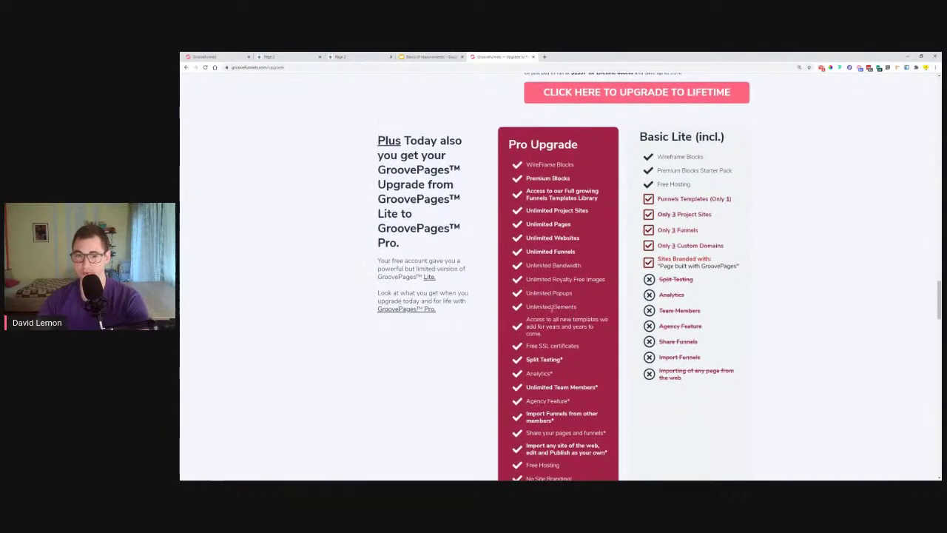
scroll(559, 274, "up", 4)
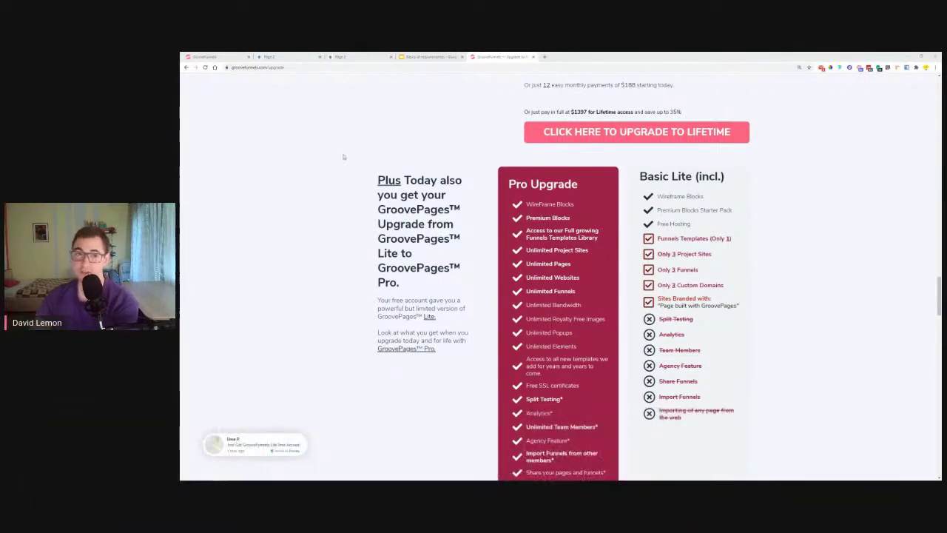
Return to the page builder and set the "Today, I will disappoint you!" headline's size to 1.5rem in the landscape tablet layout.
left_click(220, 55)
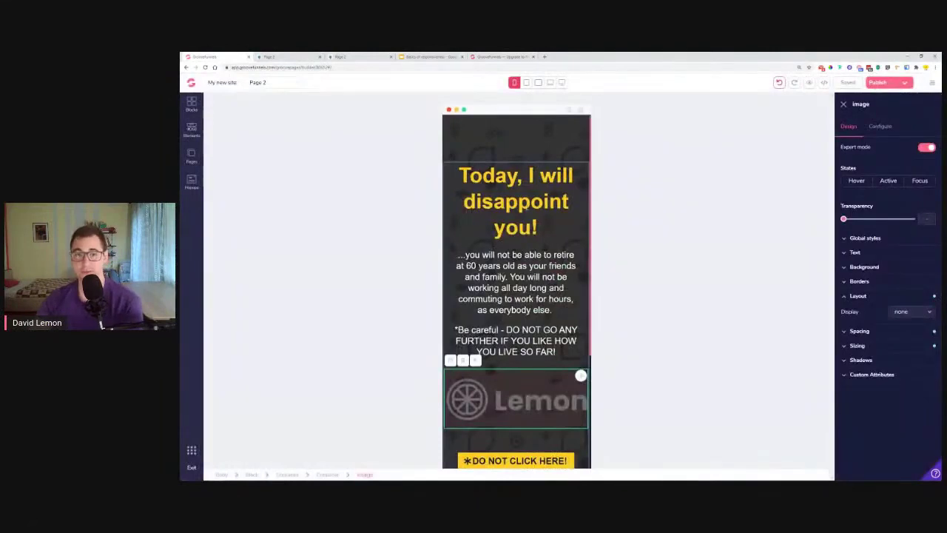
triple_click(525, 200)
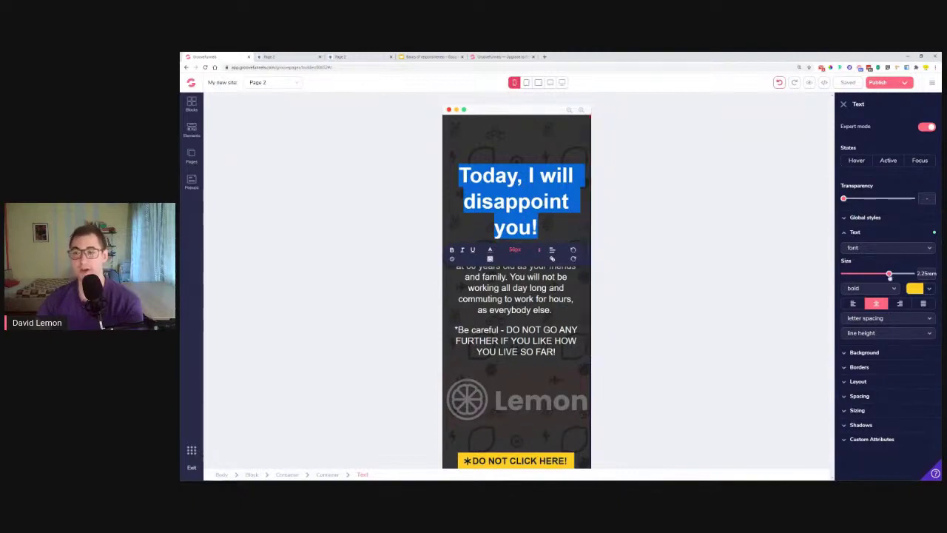
left_click(526, 82)
left_click(538, 82)
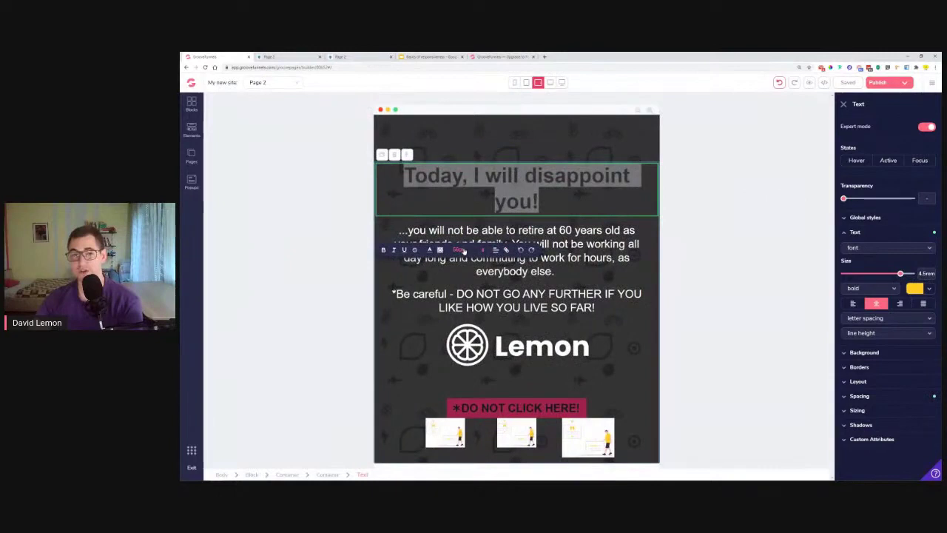
left_click_drag(900, 274, 878, 274)
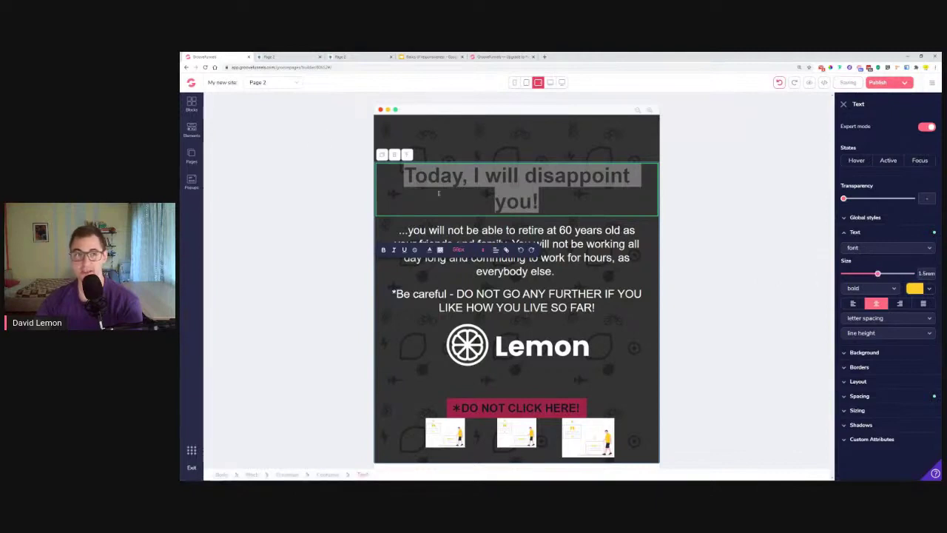
Add an H2 heading element below the three small images at the end of the page.
left_click(192, 153)
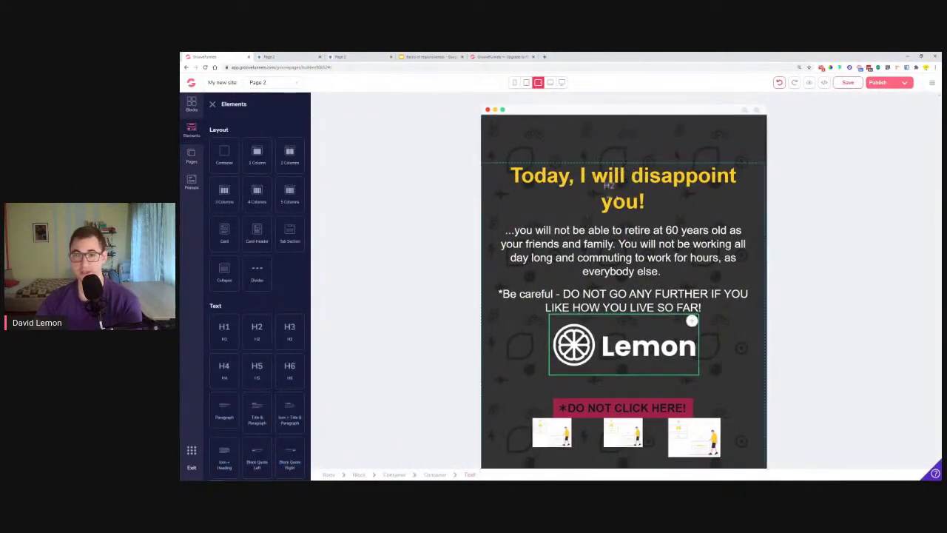
left_click_drag(616, 163, 496, 463)
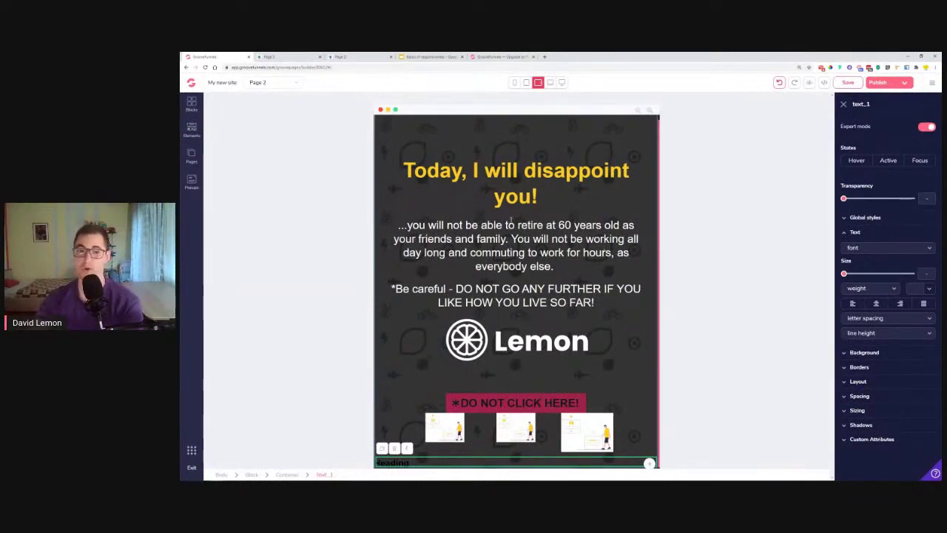
Select the headline text and show the width and height options in its Sizing settings.
double_click(501, 166)
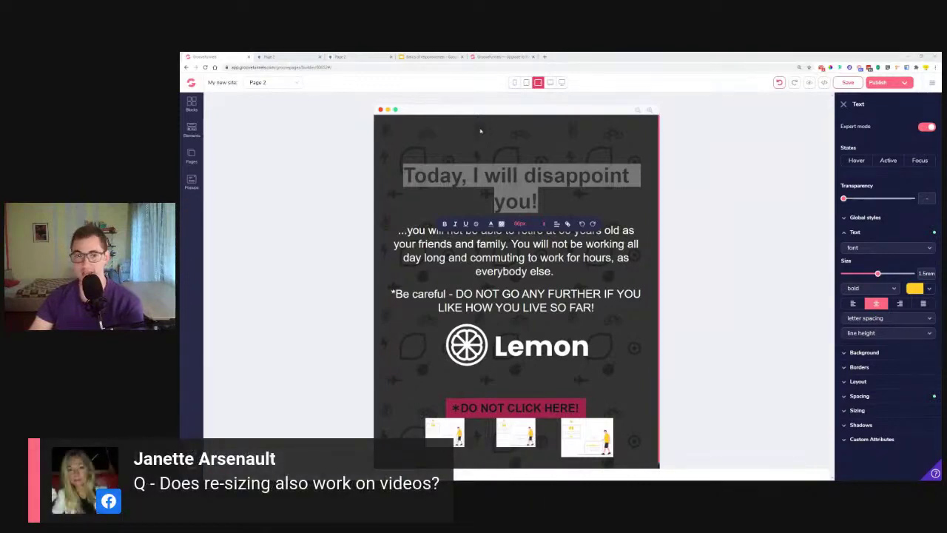
scroll(536, 289, "down", 1)
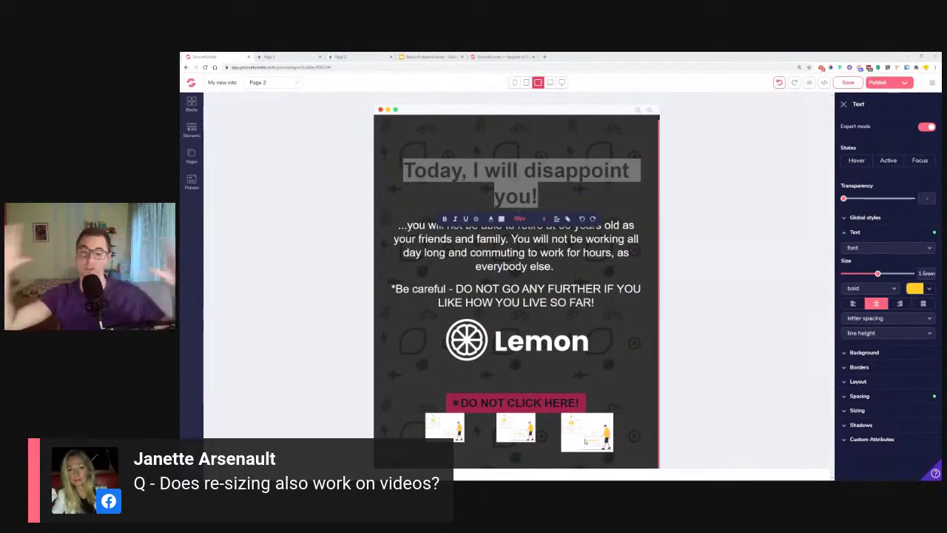
left_click(857, 411)
scroll(862, 415, "down", 2)
left_click(874, 395)
left_click(880, 438)
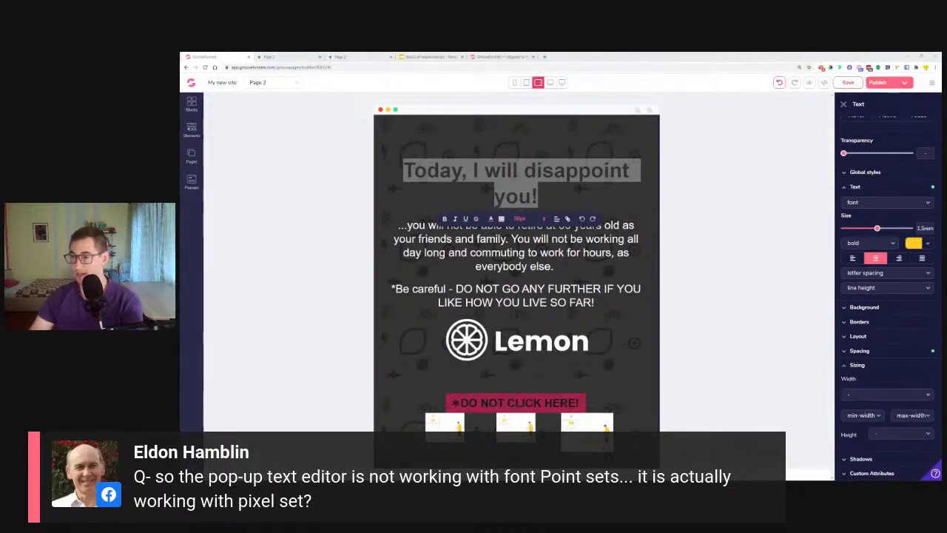
Start a new standard popup for Page 2 from the newsletter subscription template.
left_click(191, 181)
left_click(271, 182)
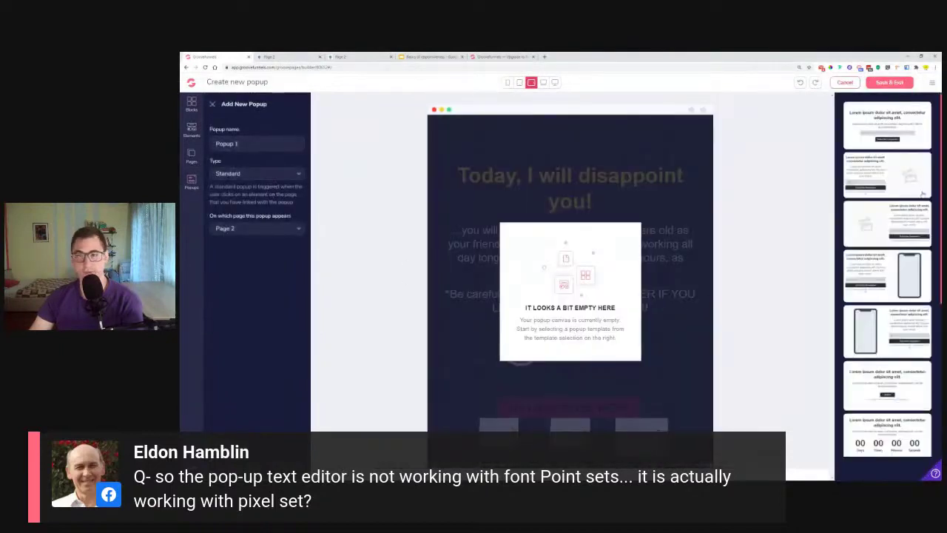
left_click(916, 217)
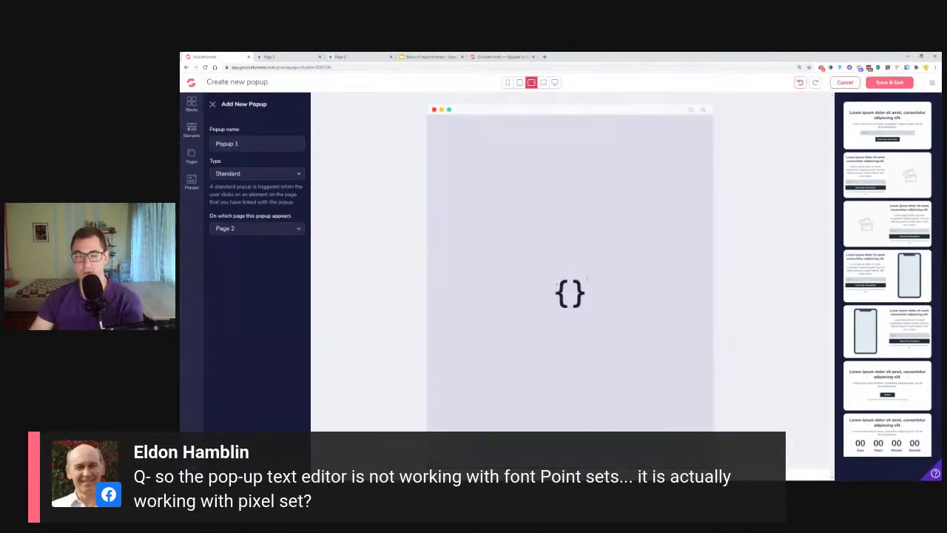
Set the popup heading's size to 4.5rem in the landscape tablet layout, and compare it with the laptop and desktop layouts.
left_click(545, 249)
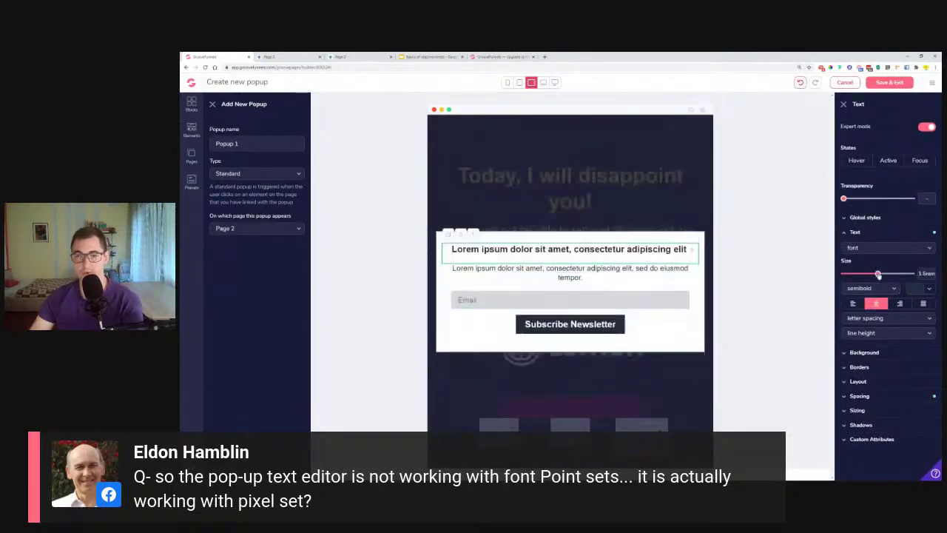
left_click_drag(878, 274, 900, 274)
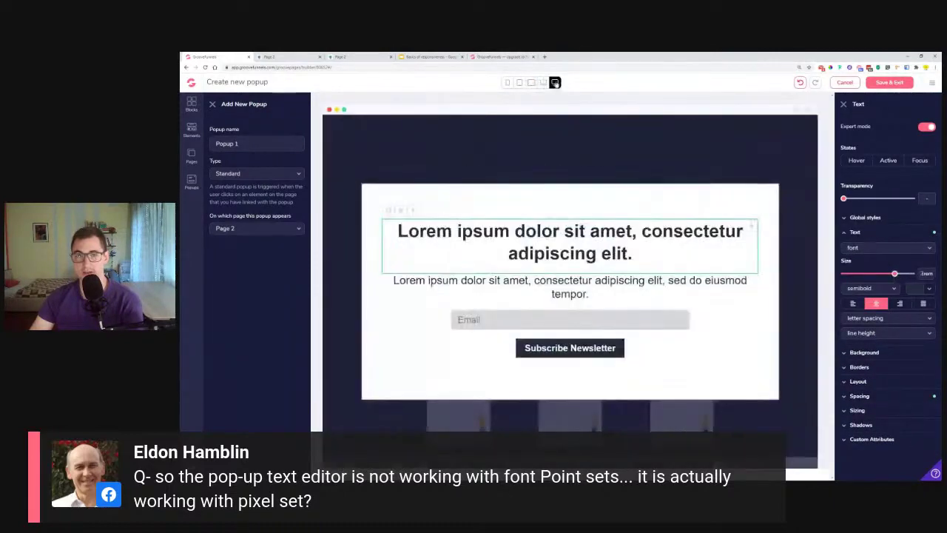
left_click(555, 82)
left_click(542, 82)
left_click(531, 82)
left_click(555, 82)
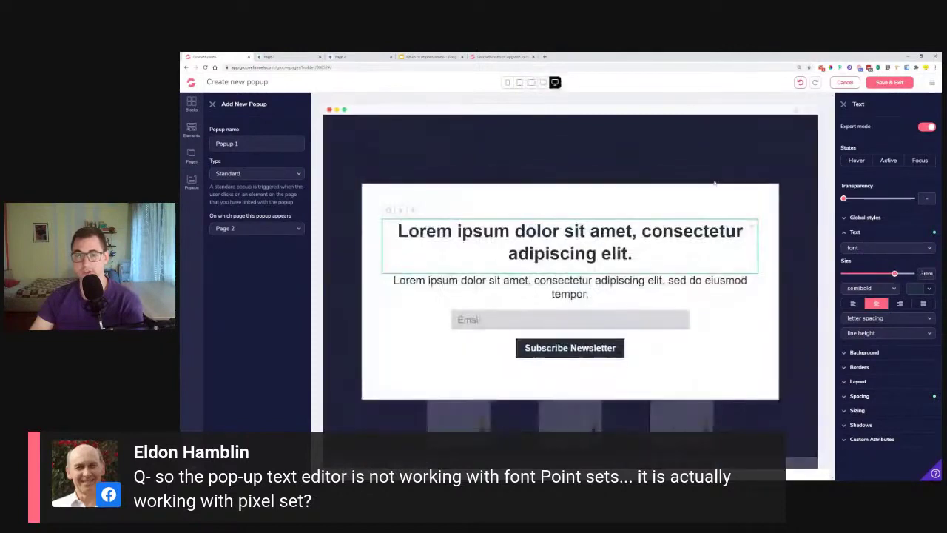
Set the popup heading's size to 6rem in the desktop layout and 1.25rem in the laptop layout.
left_click_drag(901, 274, 906, 276)
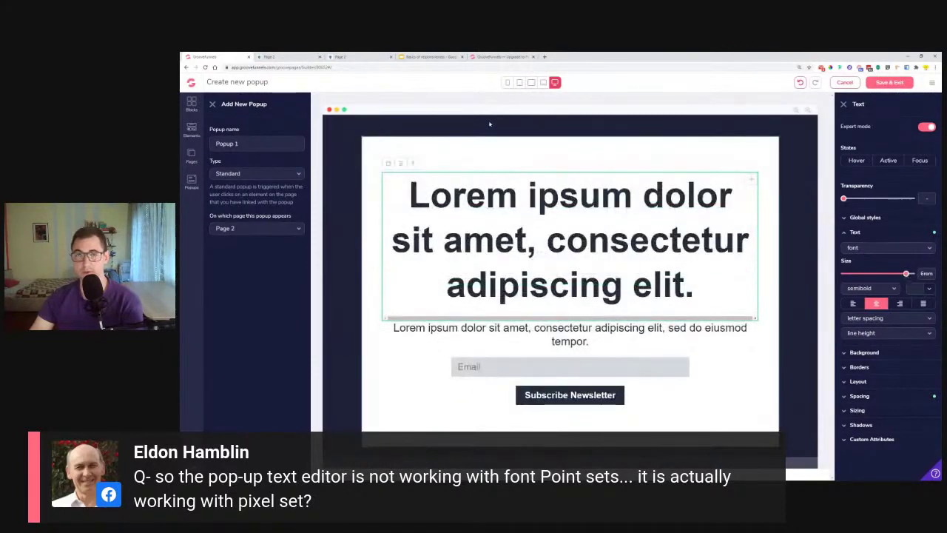
left_click(543, 82)
left_click_drag(906, 274, 873, 274)
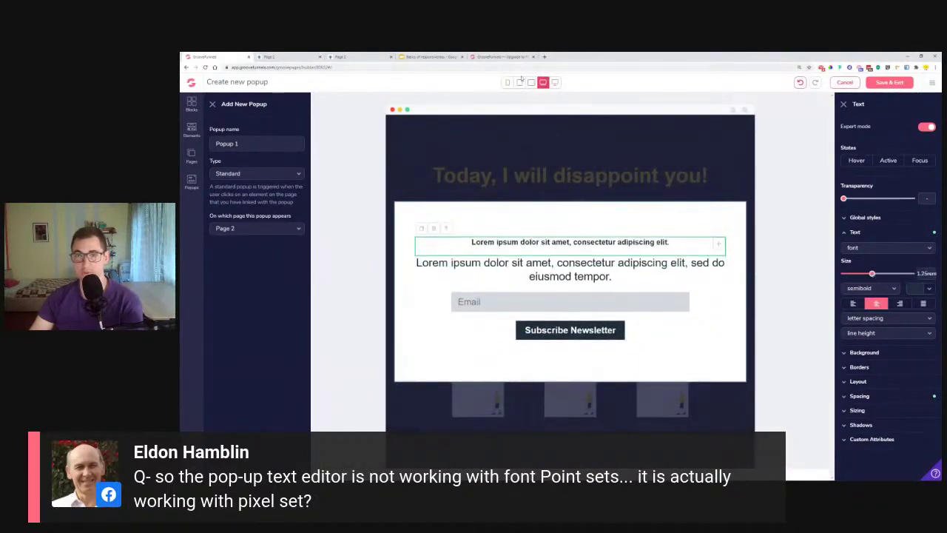
Compare the popup heading's size across the desktop, laptop, tablet and mobile layouts.
left_click(557, 82)
left_click(544, 82)
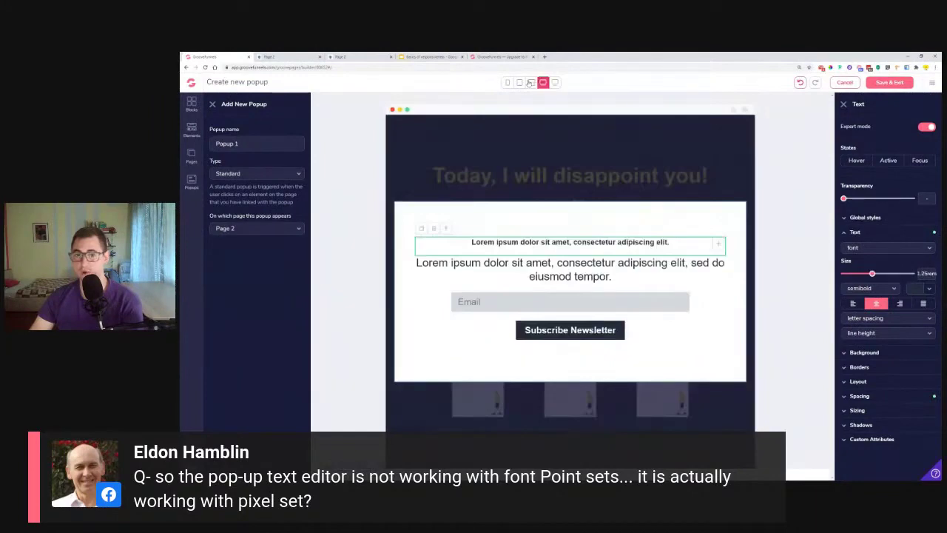
left_click(531, 82)
left_click(520, 82)
left_click(543, 82)
left_click(531, 82)
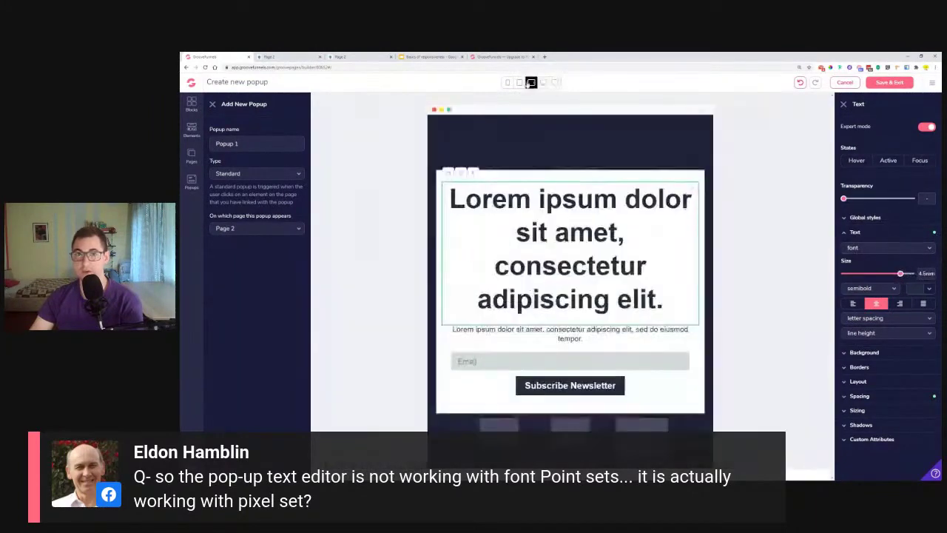
left_click(520, 82)
left_click(508, 82)
left_click(531, 83)
left_click(556, 82)
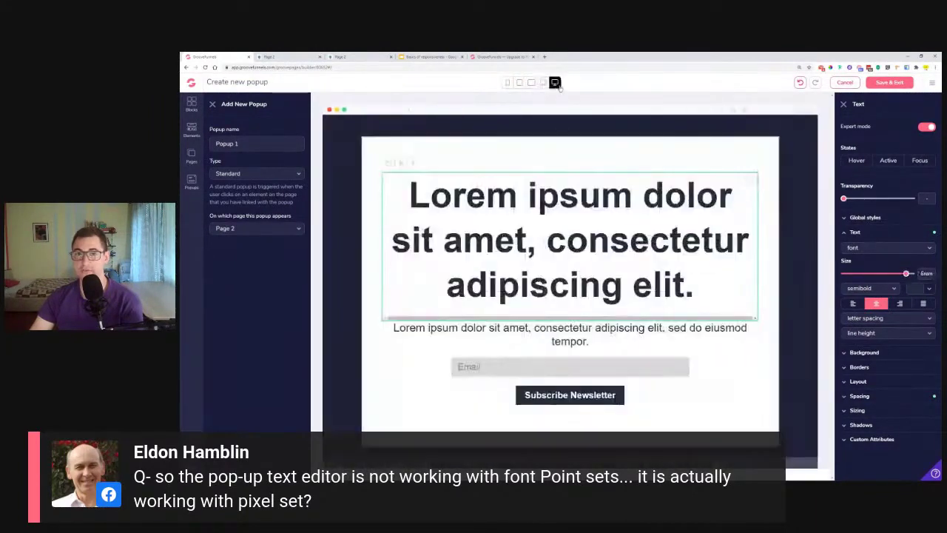
left_click(543, 82)
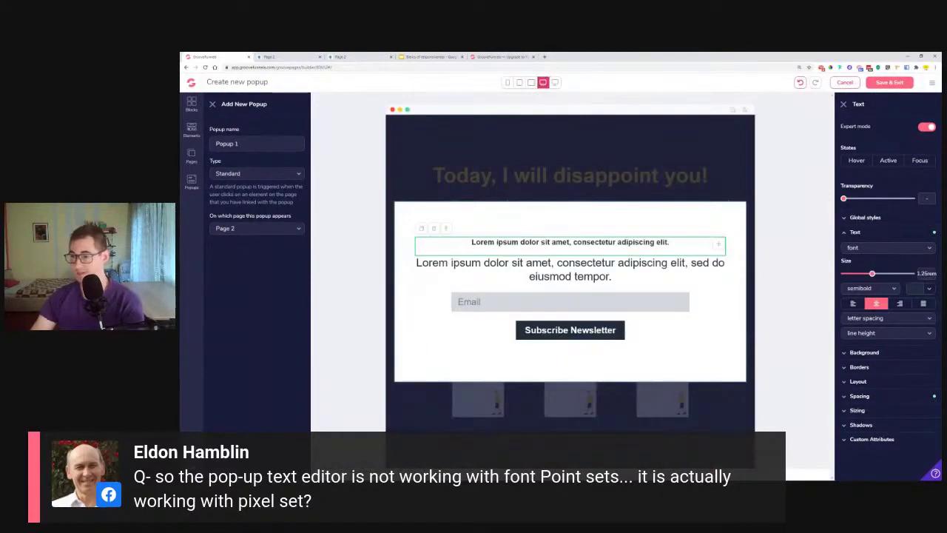
Select the popup's paragraph text and try a smaller size in the laptop layout.
double_click(570, 270)
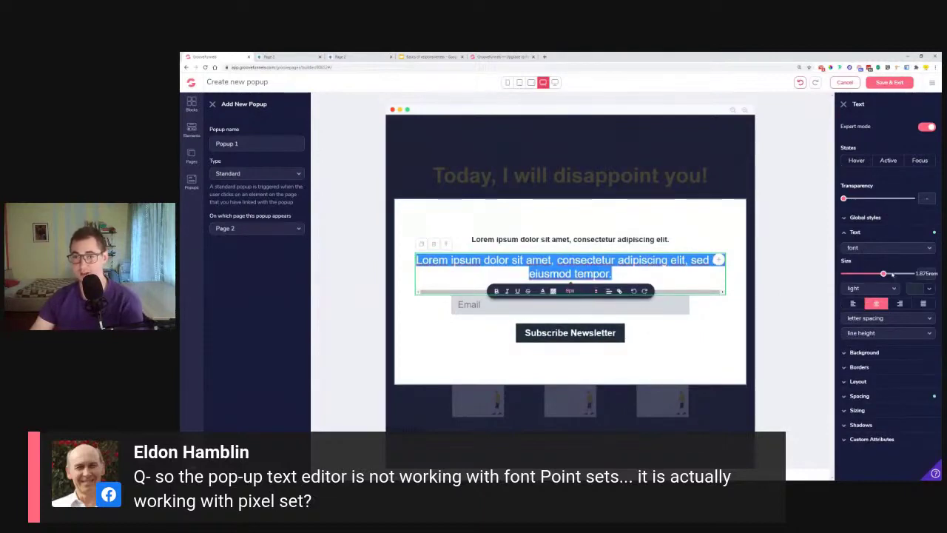
left_click_drag(883, 273, 855, 272)
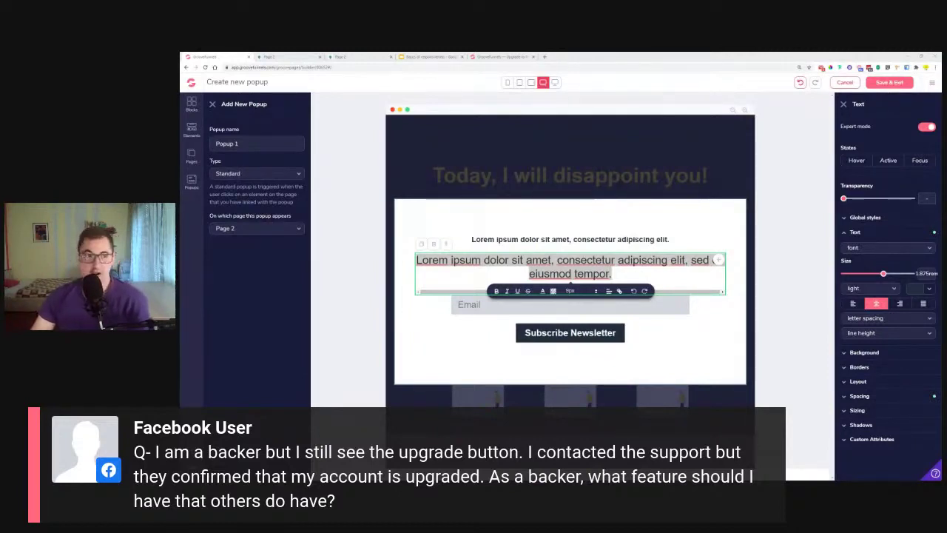
Leave the popup editor and show the GrooveFunnels welcome dashboard.
left_click(192, 84)
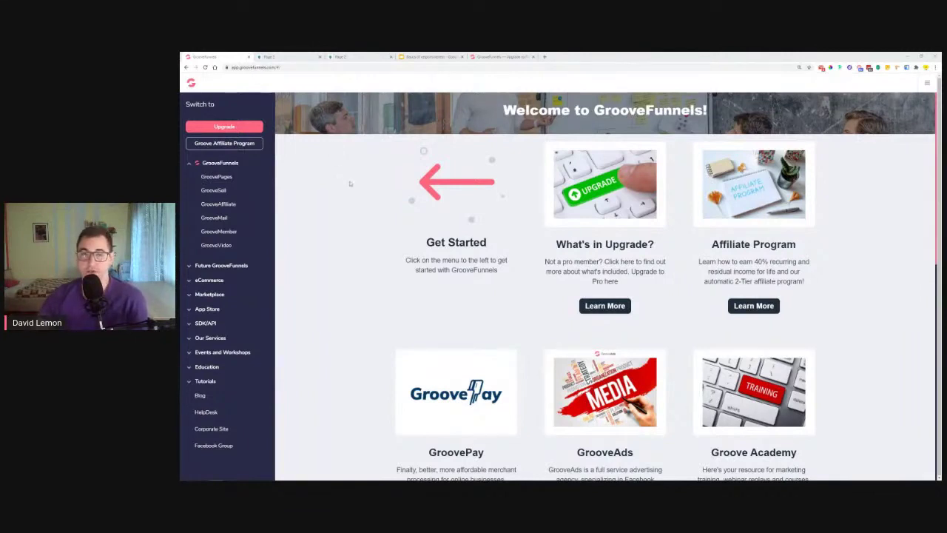
right_click(365, 234)
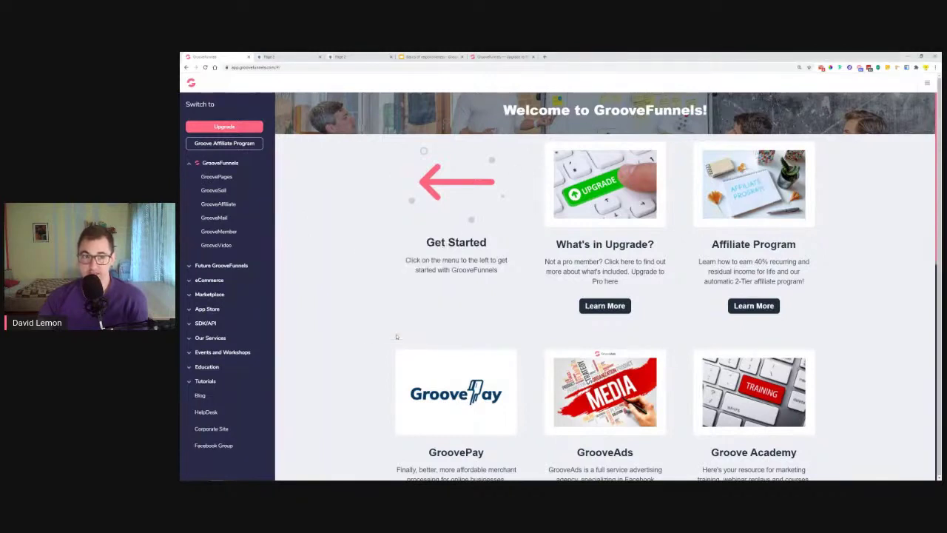
Empty the browser cache and hard reload the GrooveFunnels dashboard with the developer tools, closing them once the reload starts.
left_click(397, 335)
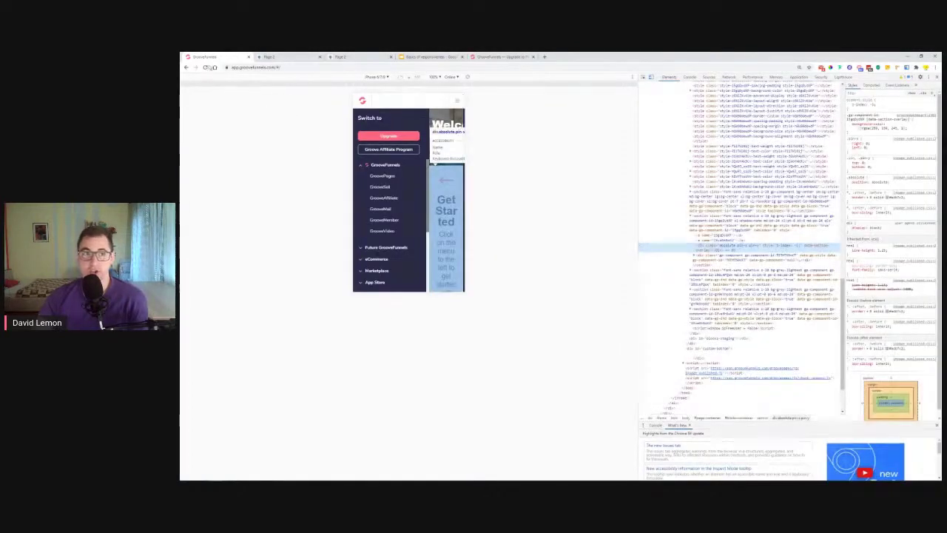
right_click(206, 67)
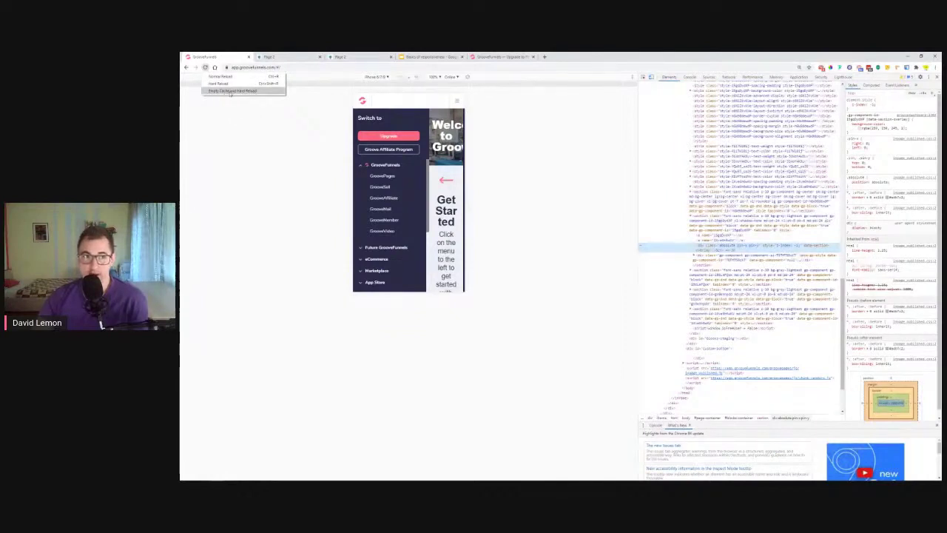
left_click(231, 94)
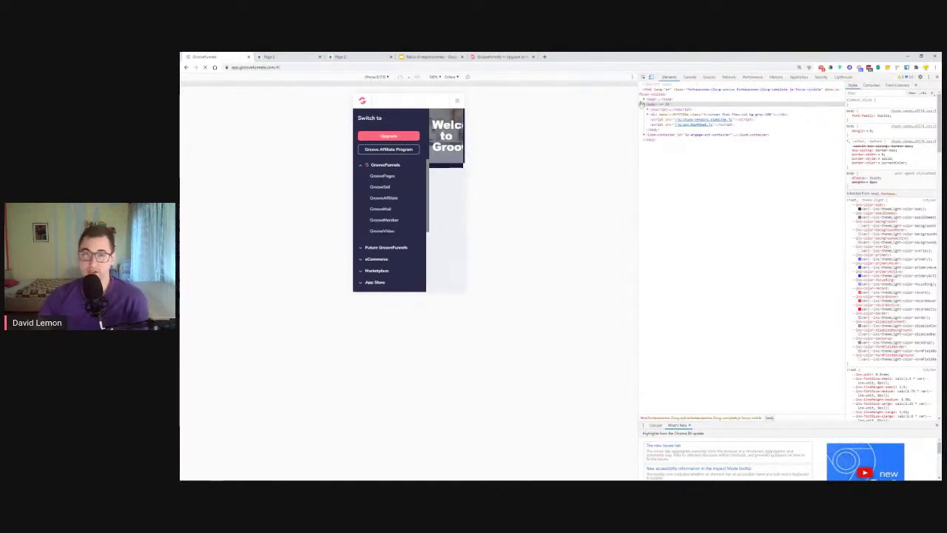
left_click(936, 78)
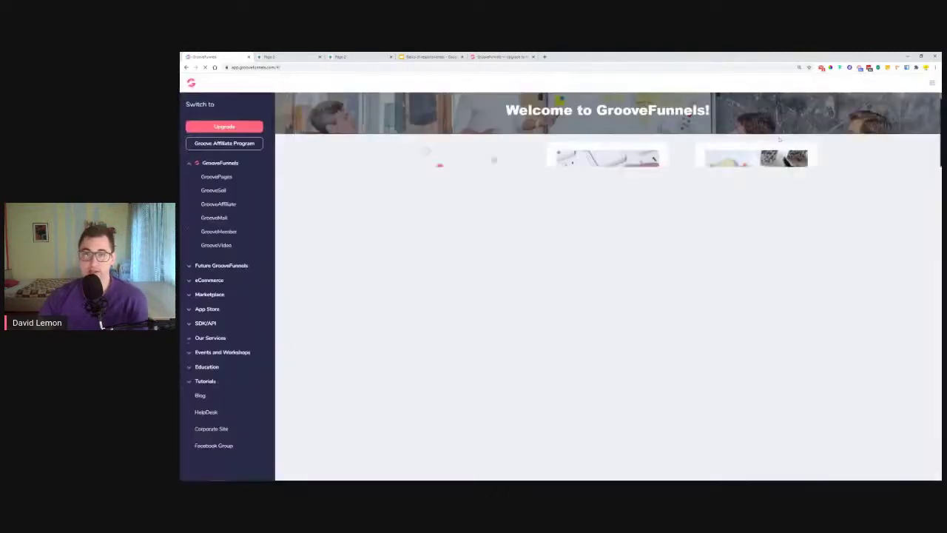
Log out of GrooveFunnels and log back in with a saved account's e-mail and password.
mouse_move(910, 103)
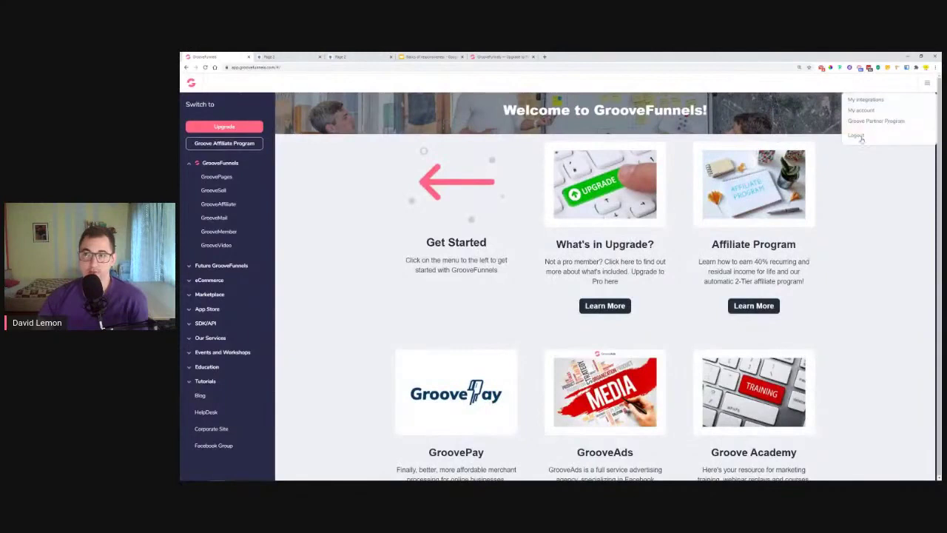
left_click(882, 134)
left_click(504, 174)
left_click(513, 179)
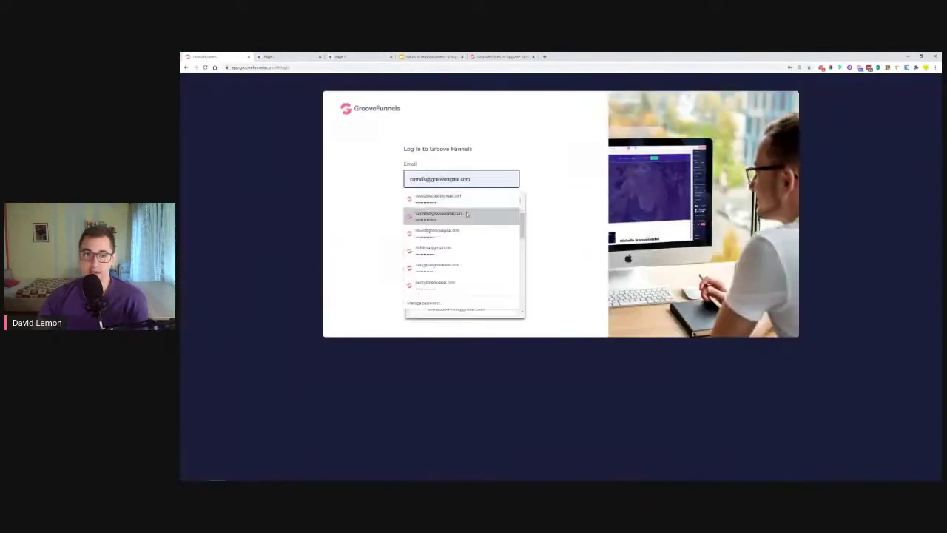
left_click(508, 274)
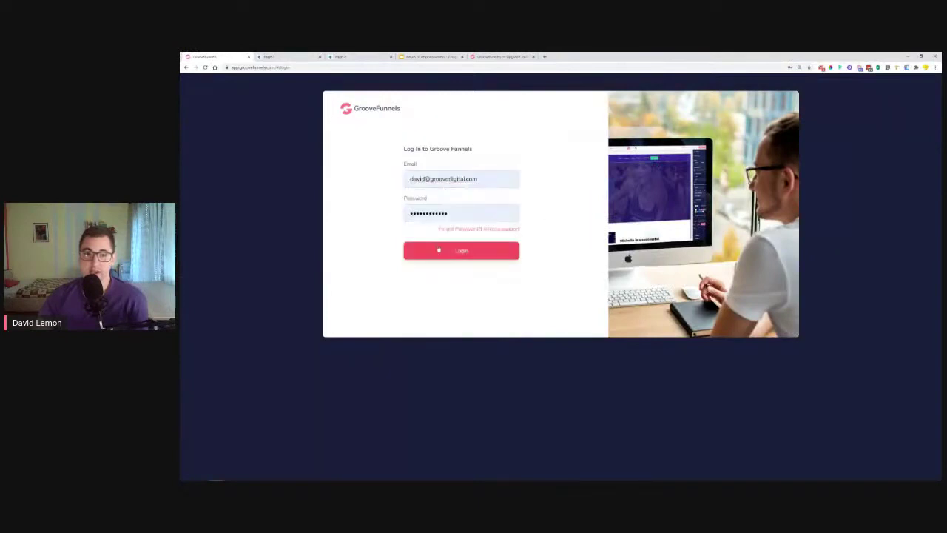
key("Return")
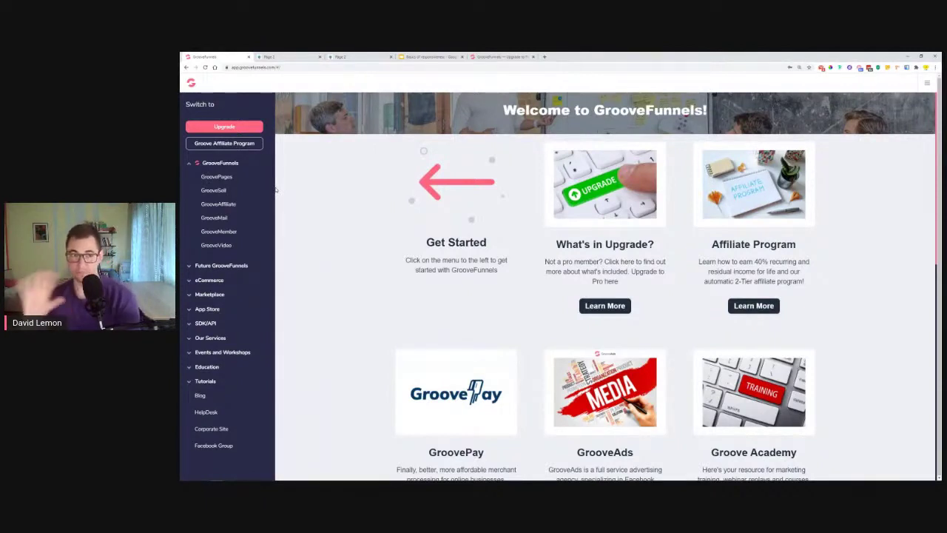
View the GroovePages list of sites and return to the welcome dashboard.
left_click(229, 178)
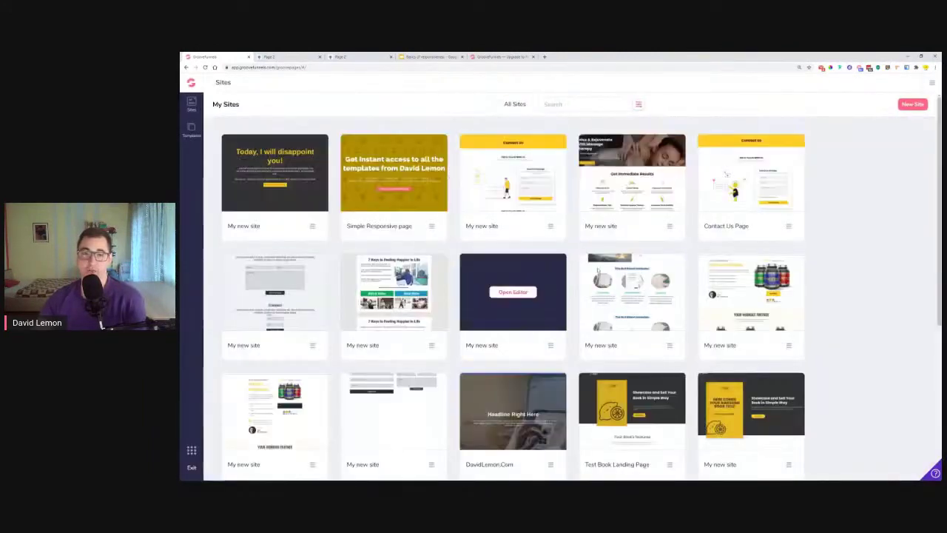
mouse_move(273, 140)
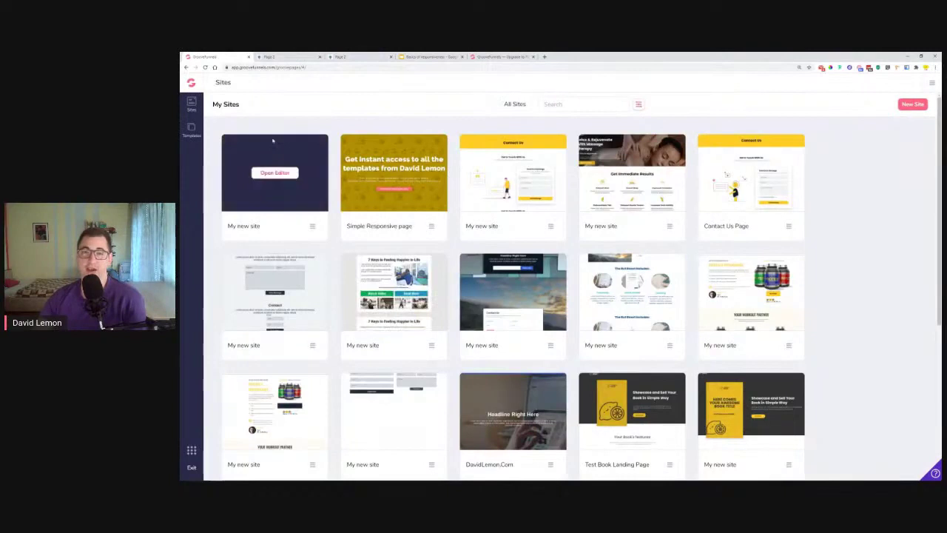
left_click(191, 83)
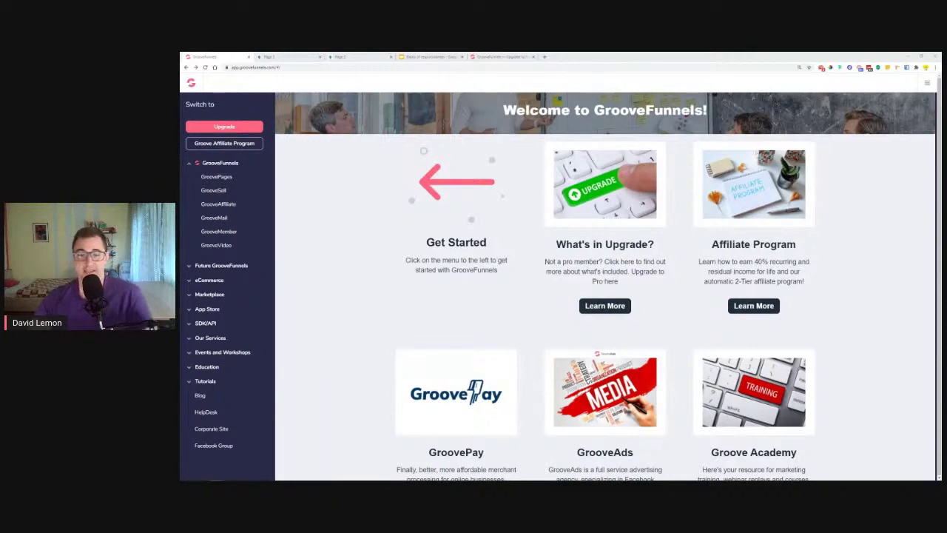
Switch to the Basics of responsiveness presentation in Google Slides and show its title slide.
left_click(431, 56)
scroll(227, 181, "up", 2)
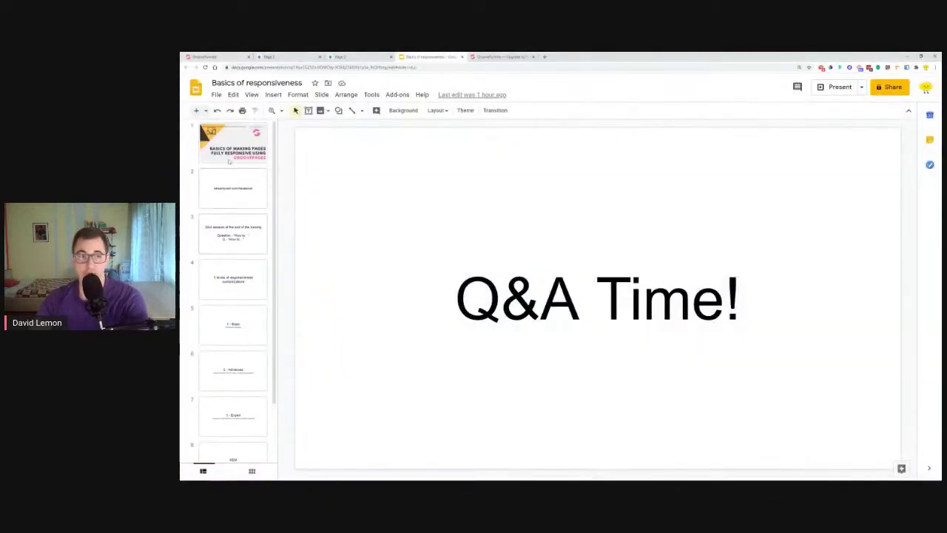
left_click(232, 151)
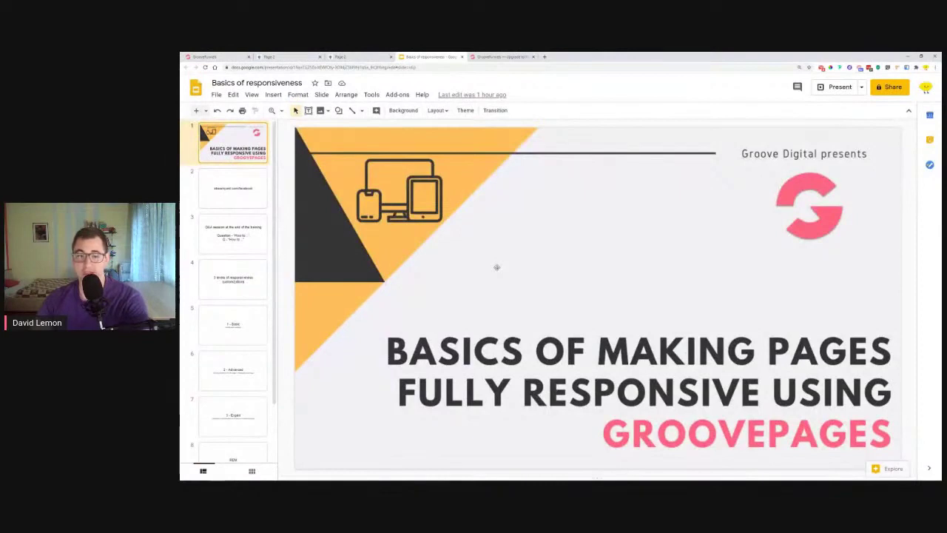